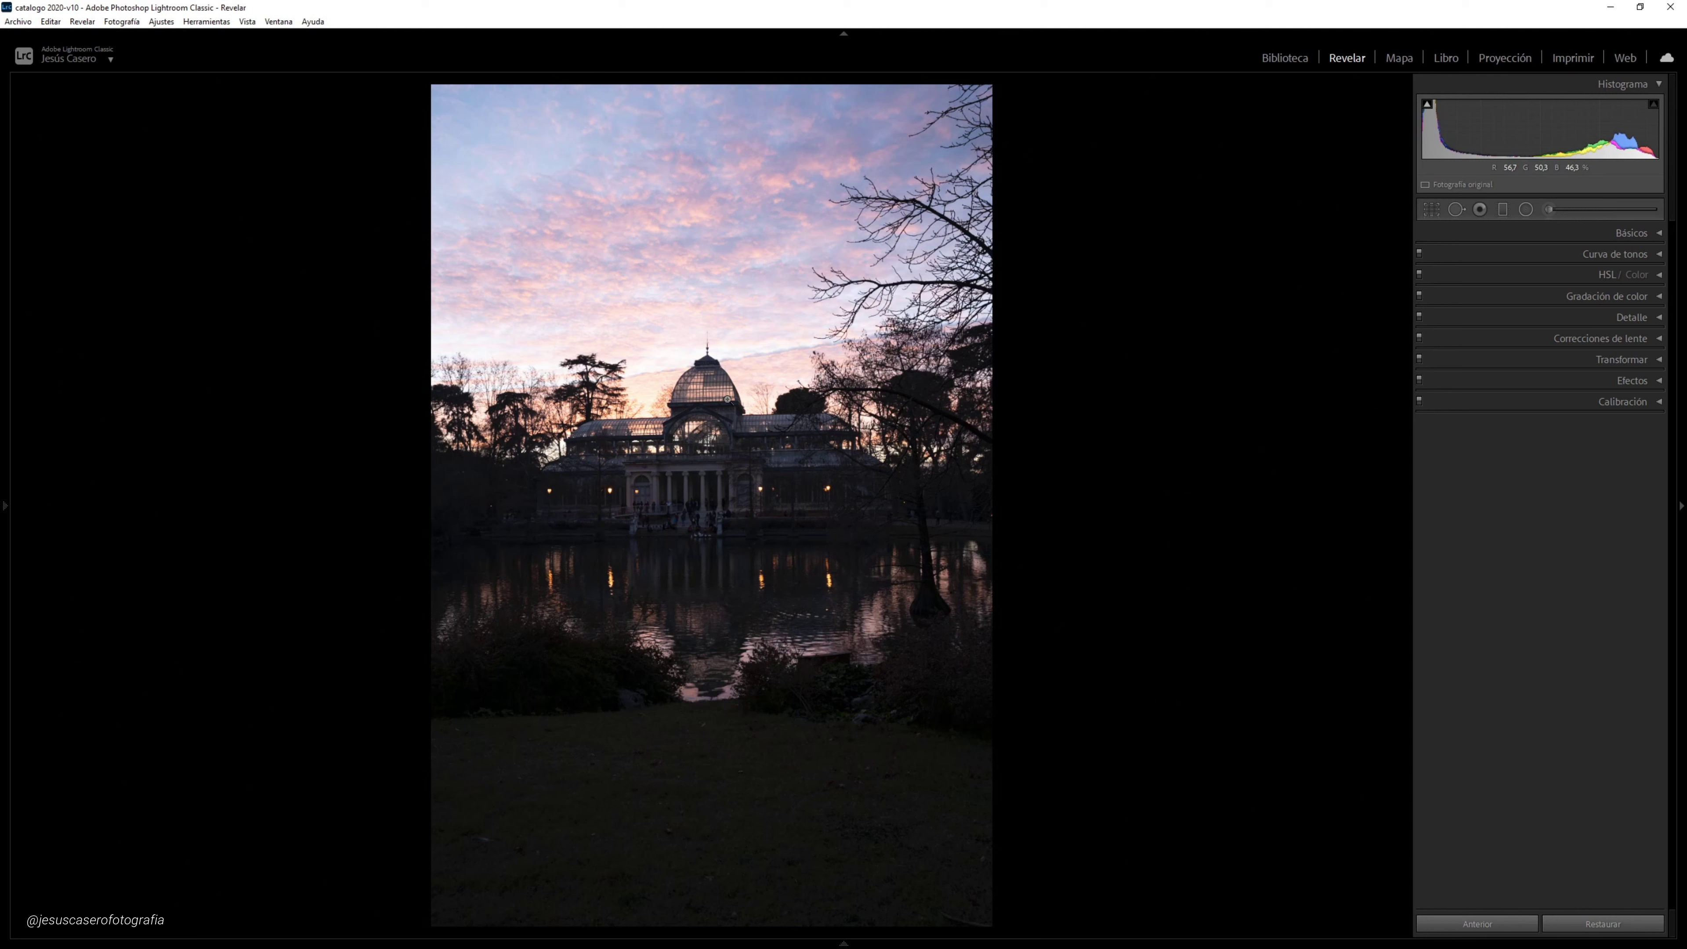
Enable lens profile and chromatic aberration corrections
{"action": "left_click", "coordinate": [1659, 338]}
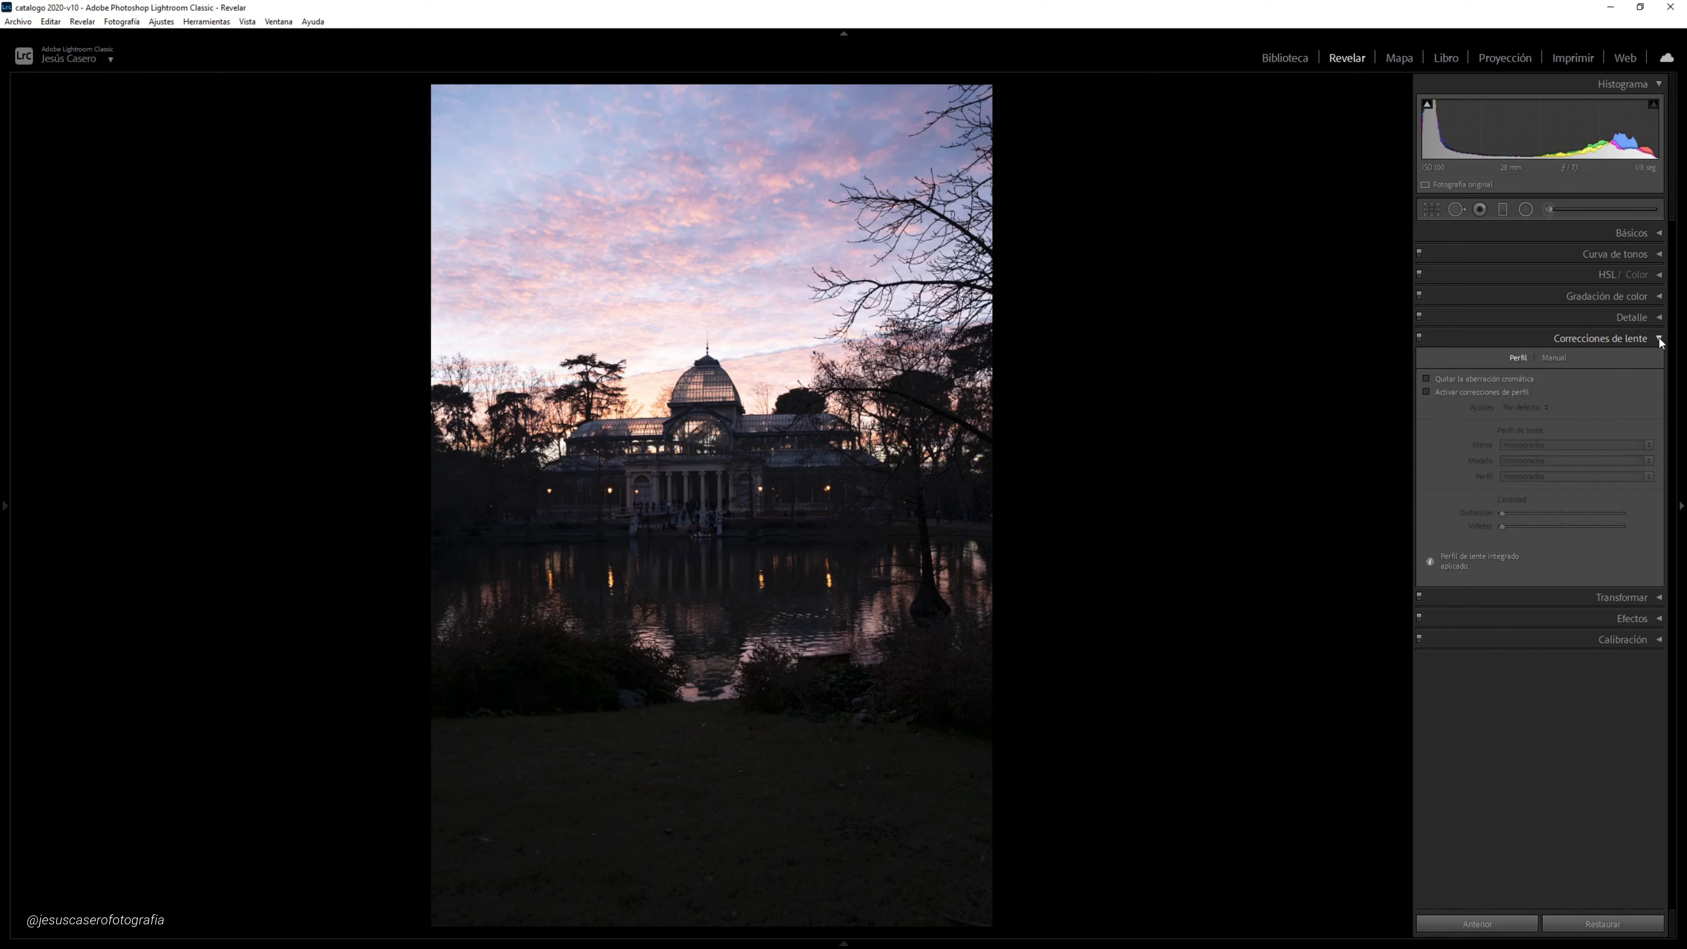
{"action": "left_click", "coordinate": [1472, 393]}
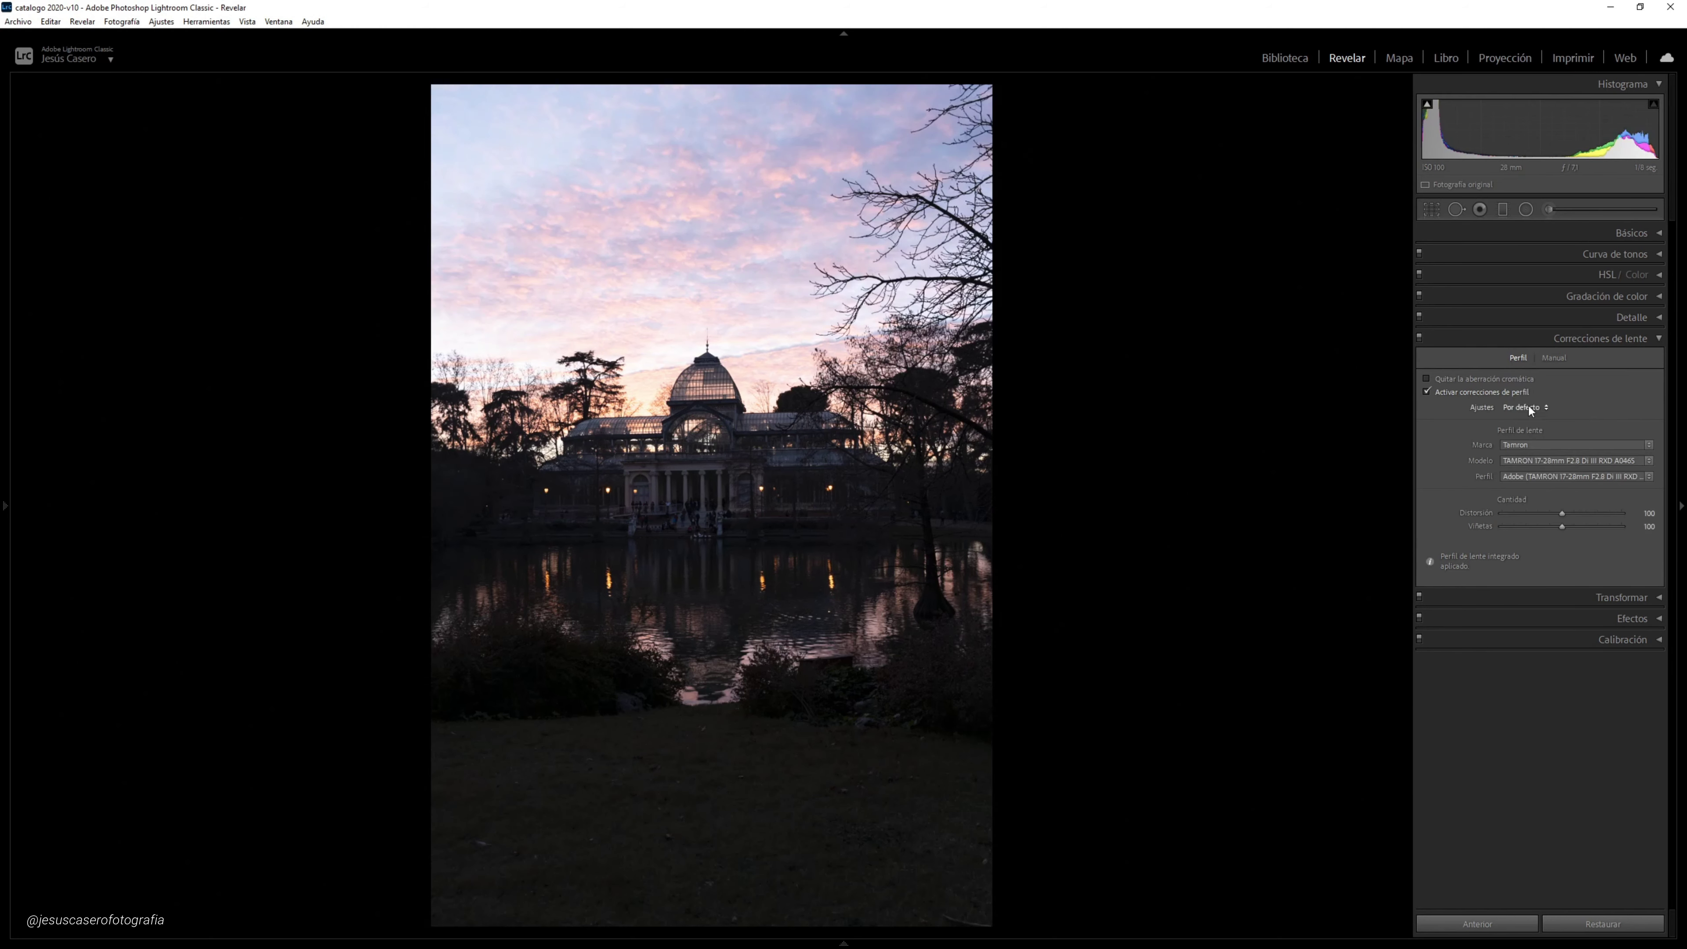
{"action": "left_click", "coordinate": [1658, 339]}
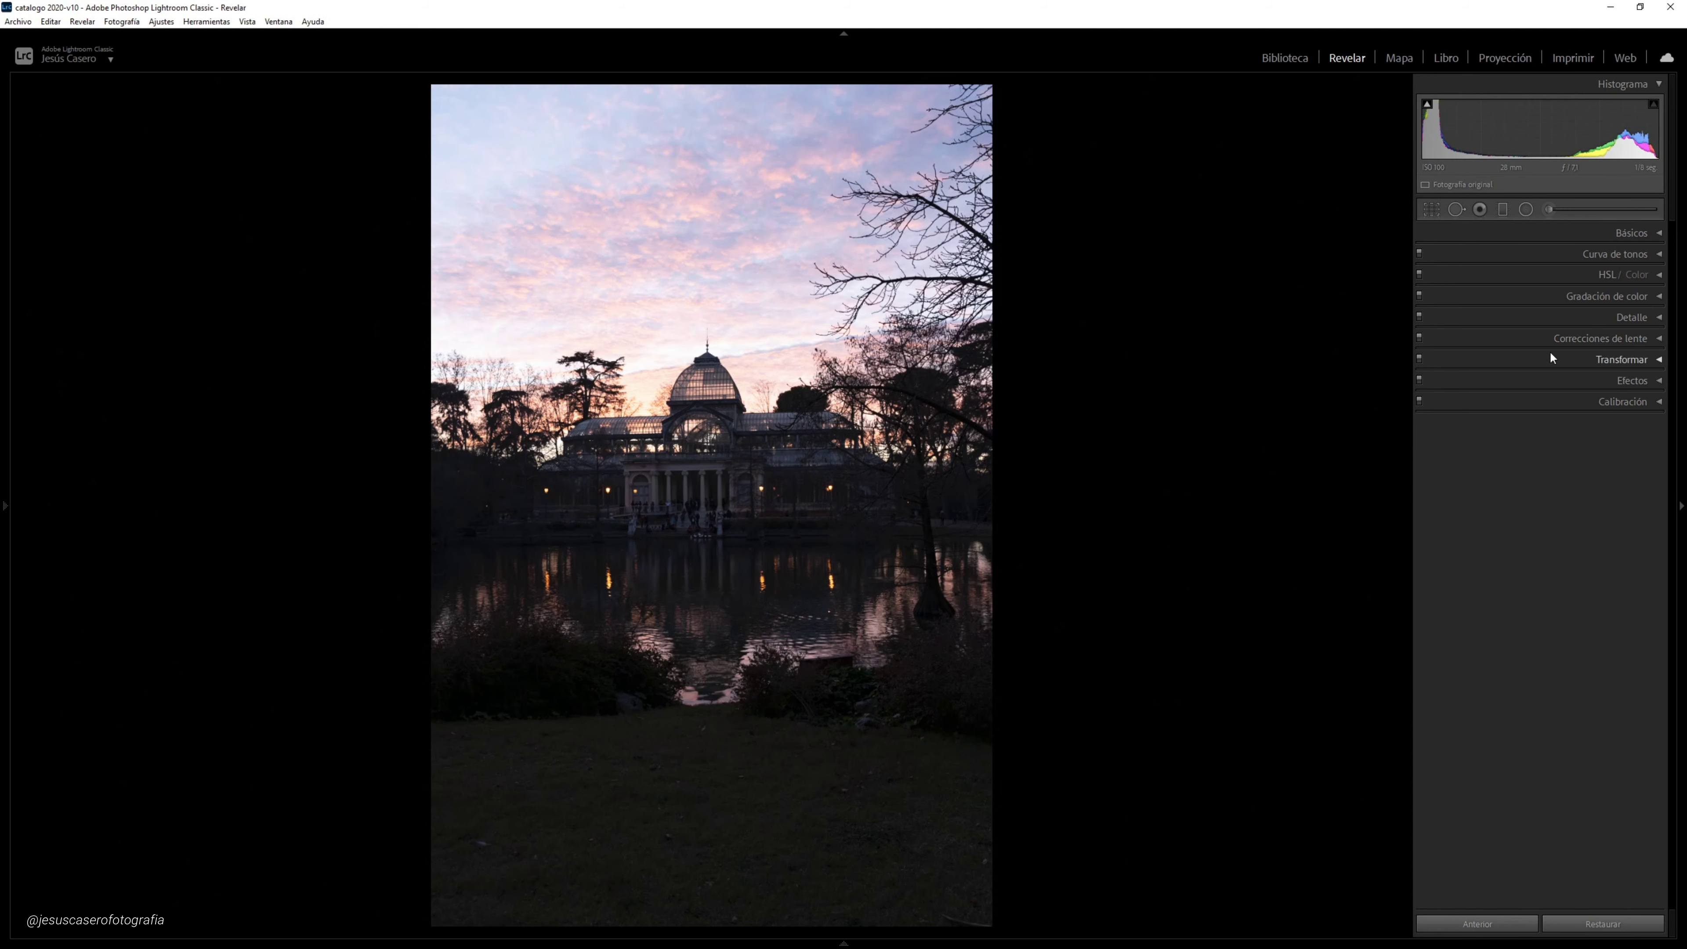
Apply the Auto perspective transform, rotate +0.2 and turn on Constrain Crop
{"action": "left_click", "coordinate": [1643, 362]}
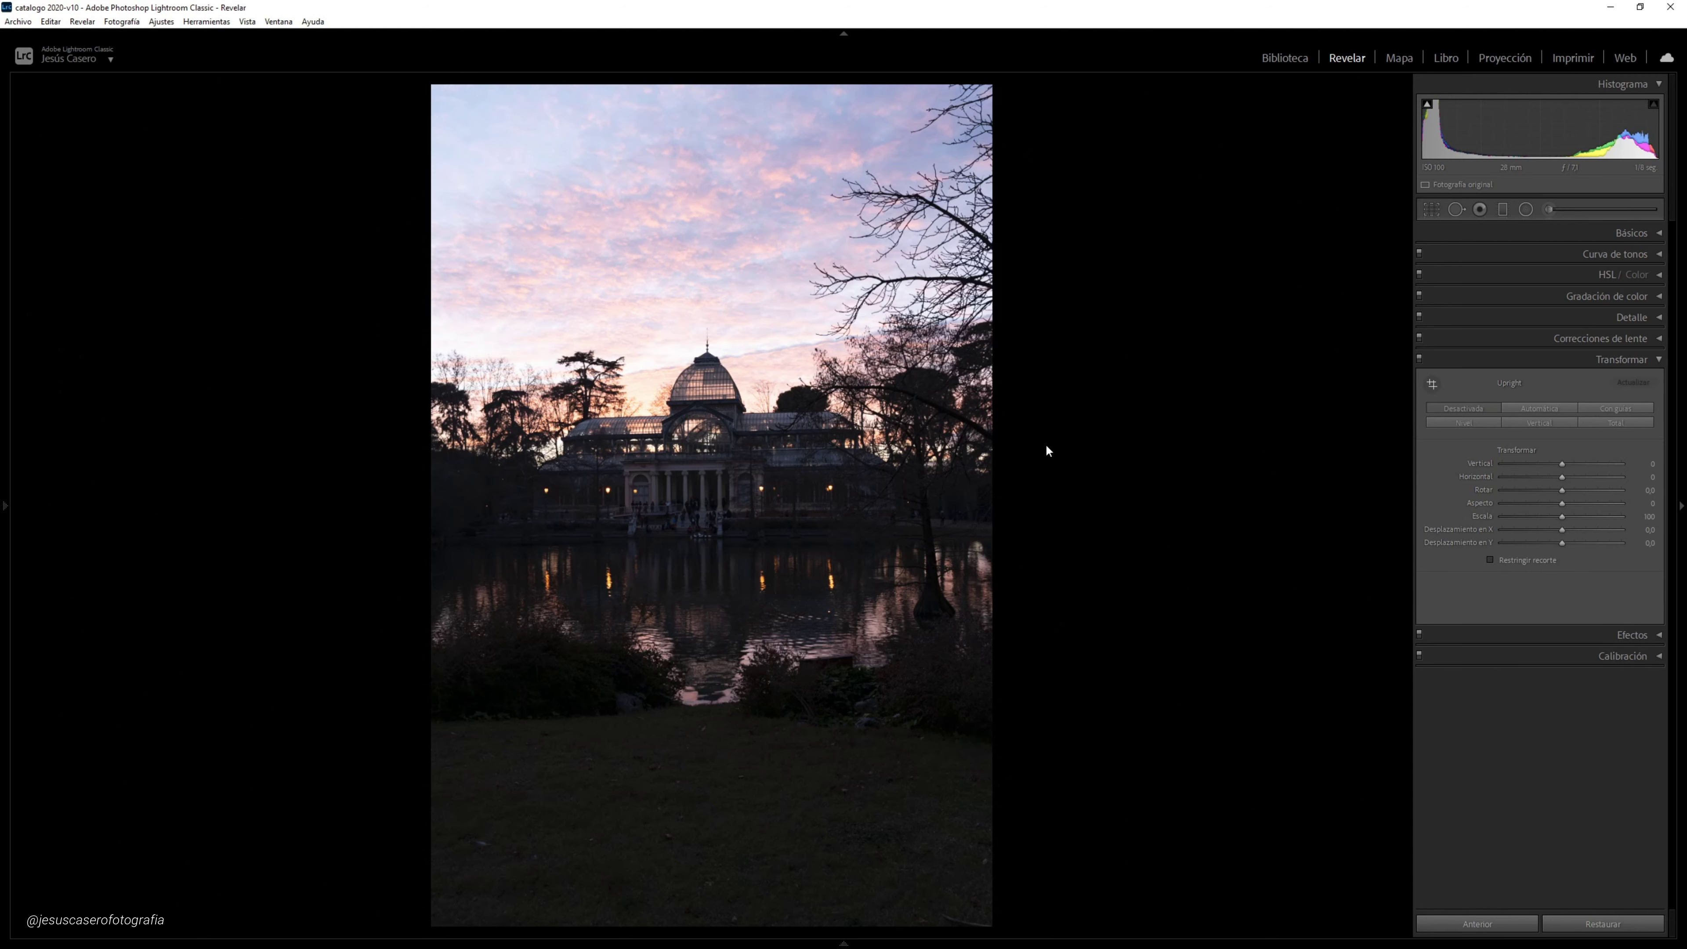
{"action": "left_click", "coordinate": [1549, 407]}
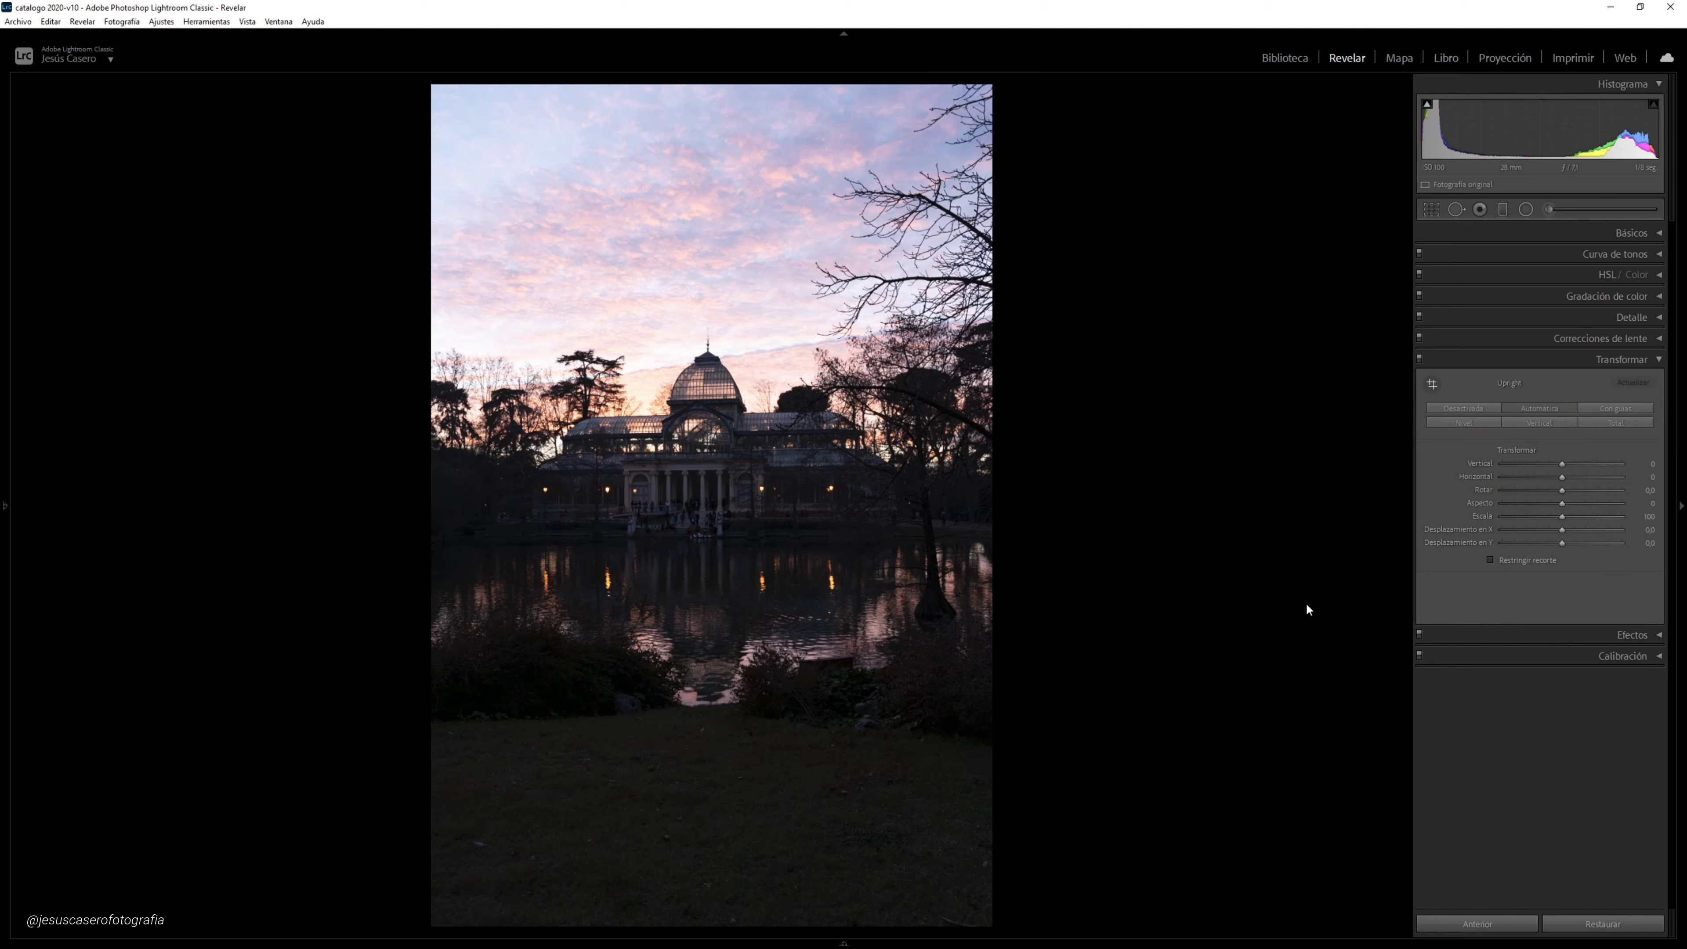
{"action": "left_click_drag", "start_coordinate": [1564, 490], "coordinate": [1567, 491]}
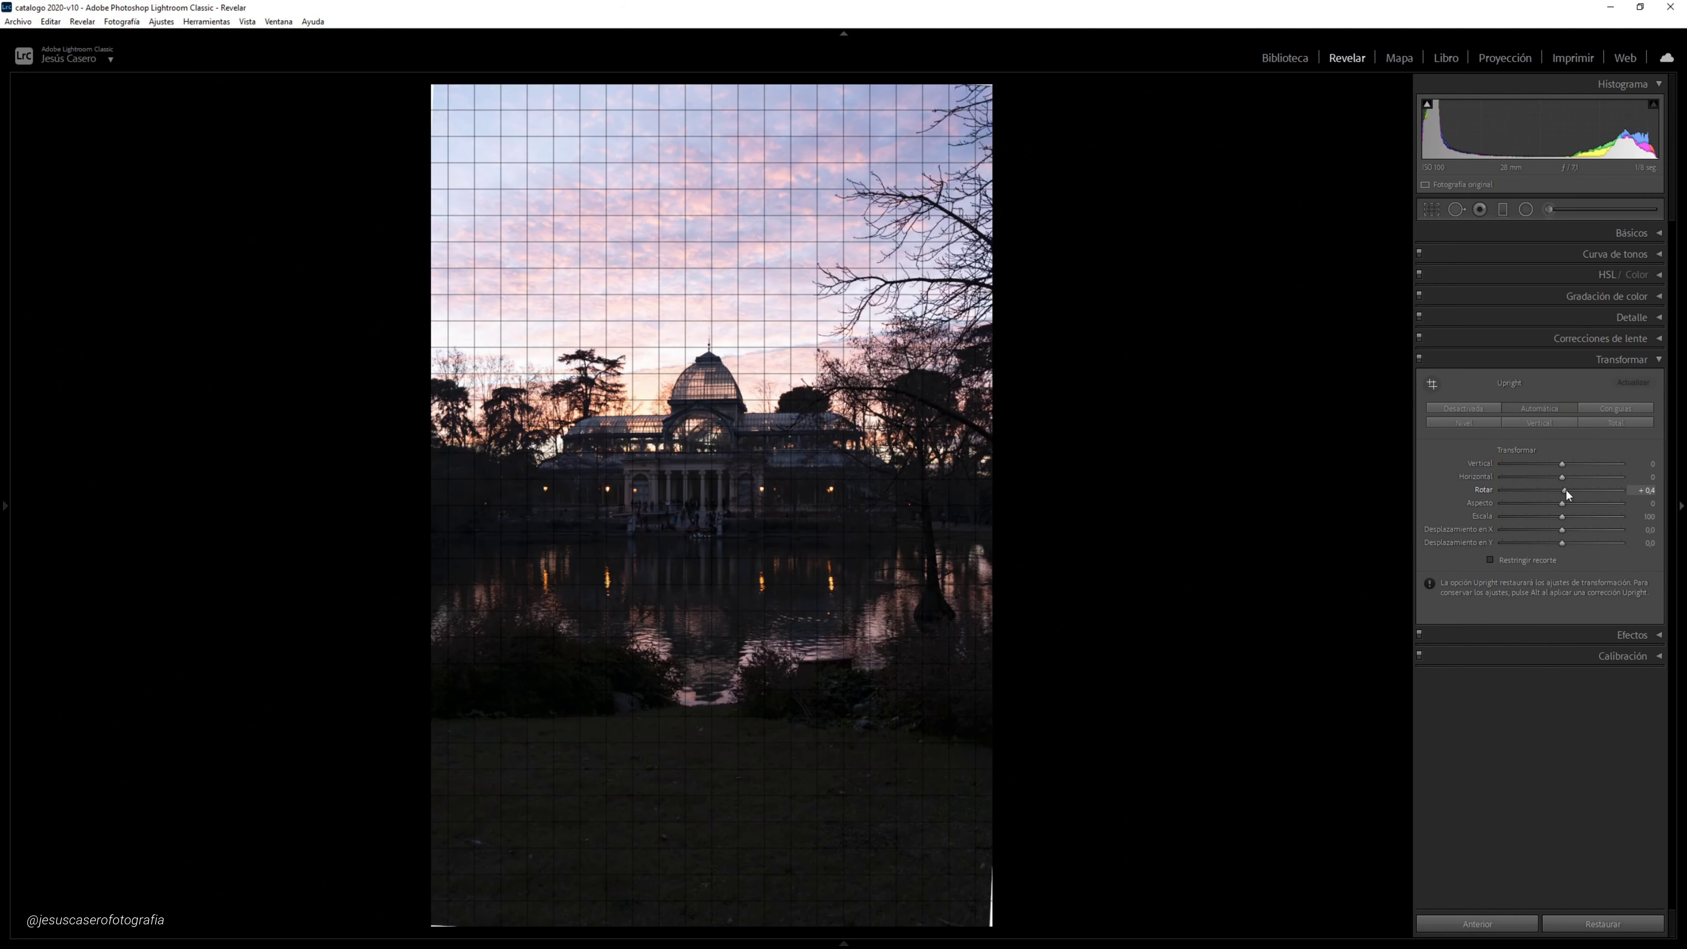
{"action": "left_click_drag", "start_coordinate": [1565, 490], "coordinate": [1565, 490]}
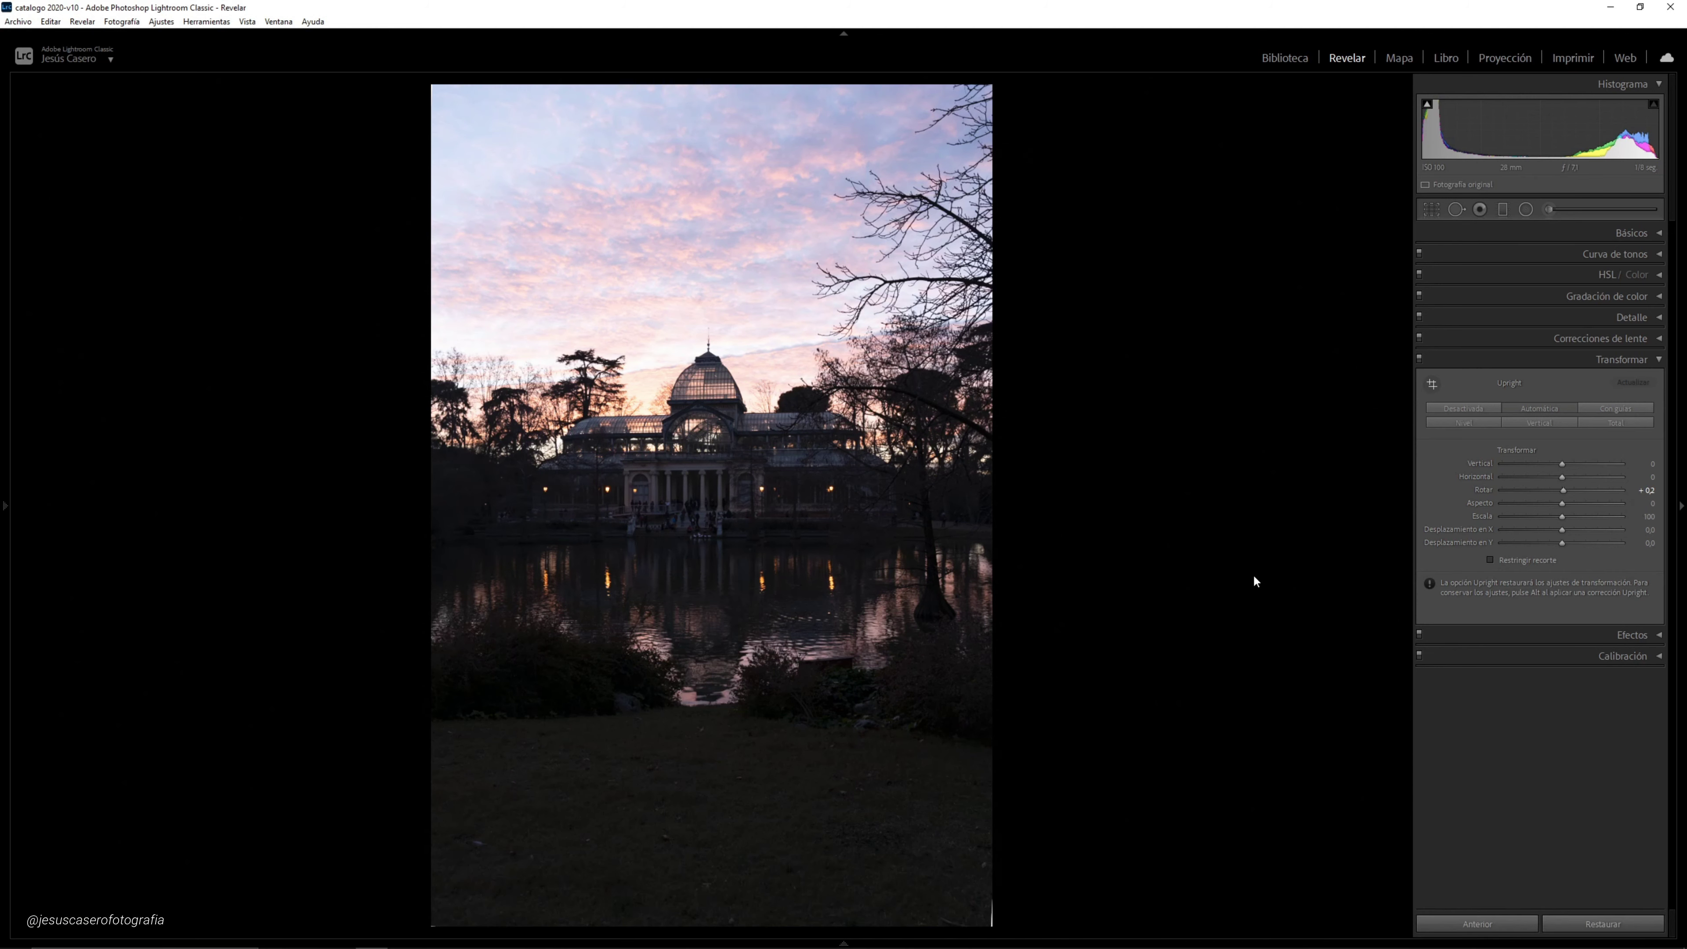
{"action": "left_click", "coordinate": [1491, 560]}
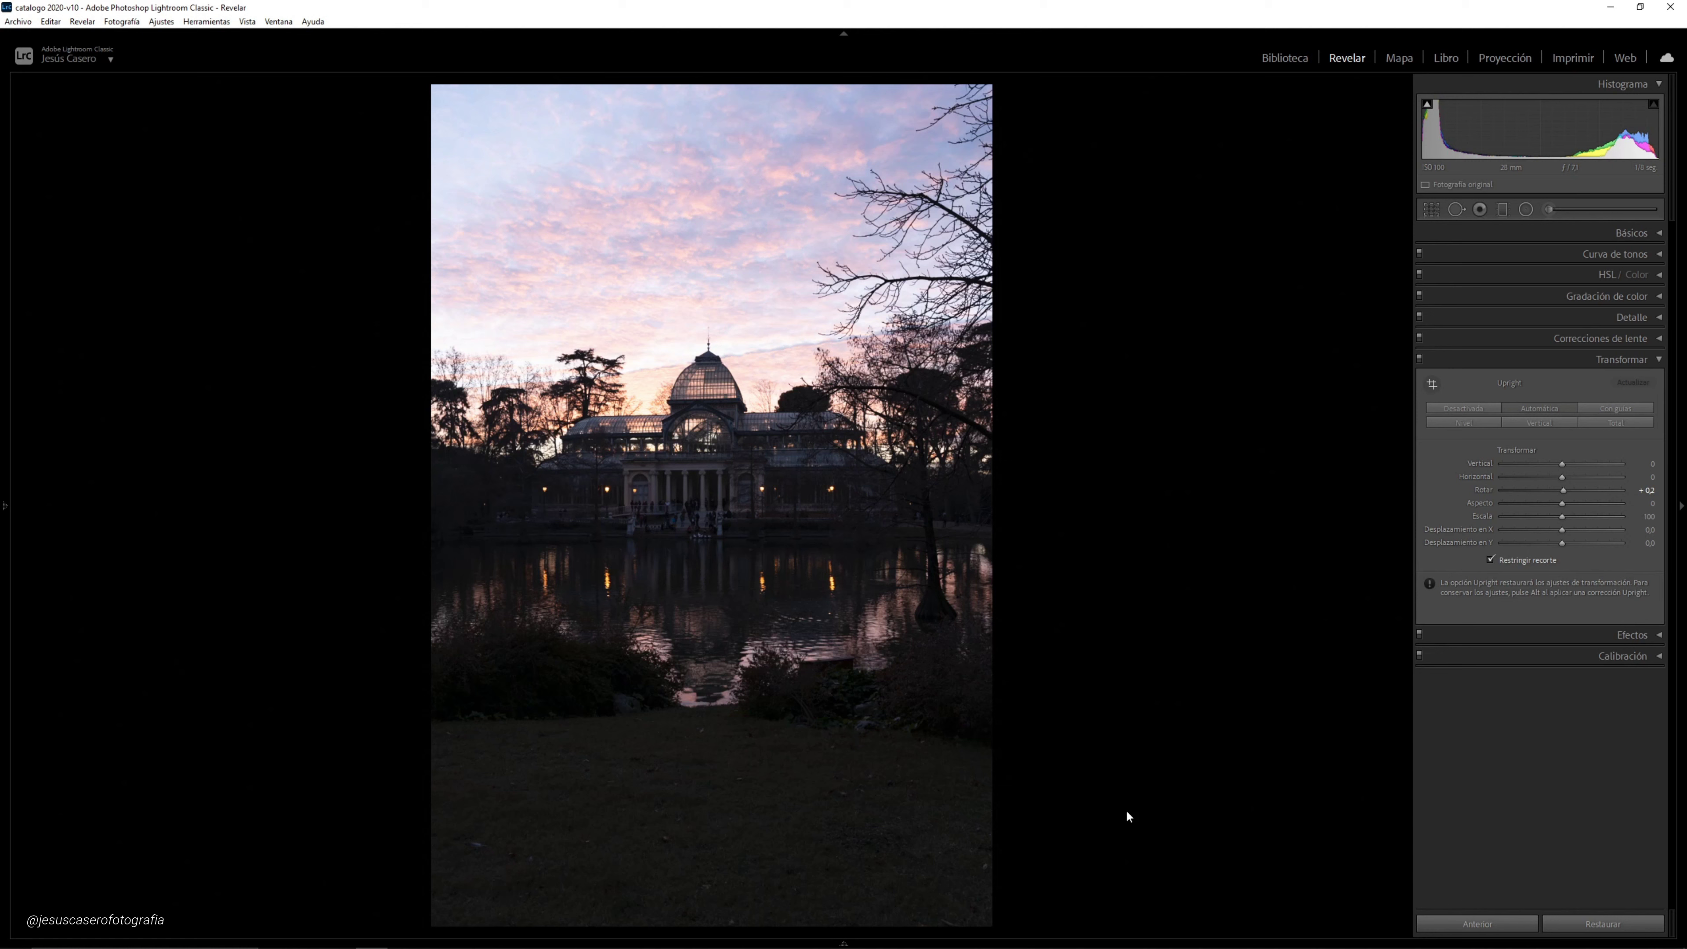
{"action": "left_click", "coordinate": [1661, 360]}
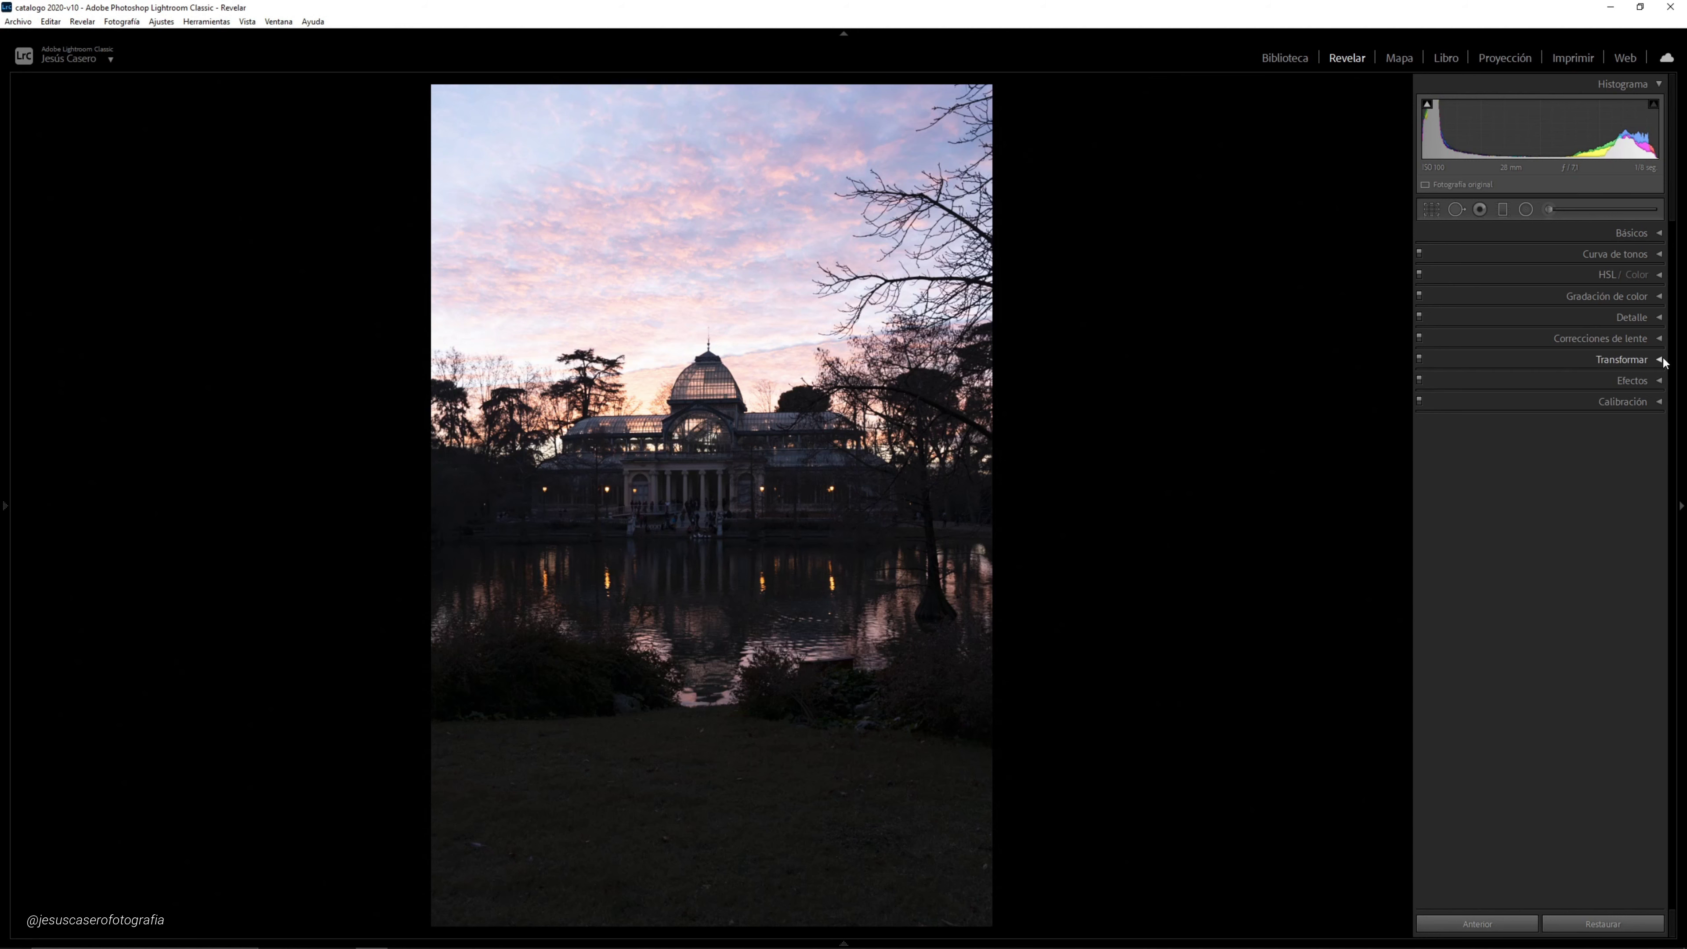
Crop the photo to the 4 x 5 / 8 x 10 ratio, repositioning it within the frame
{"action": "left_click", "coordinate": [1431, 210]}
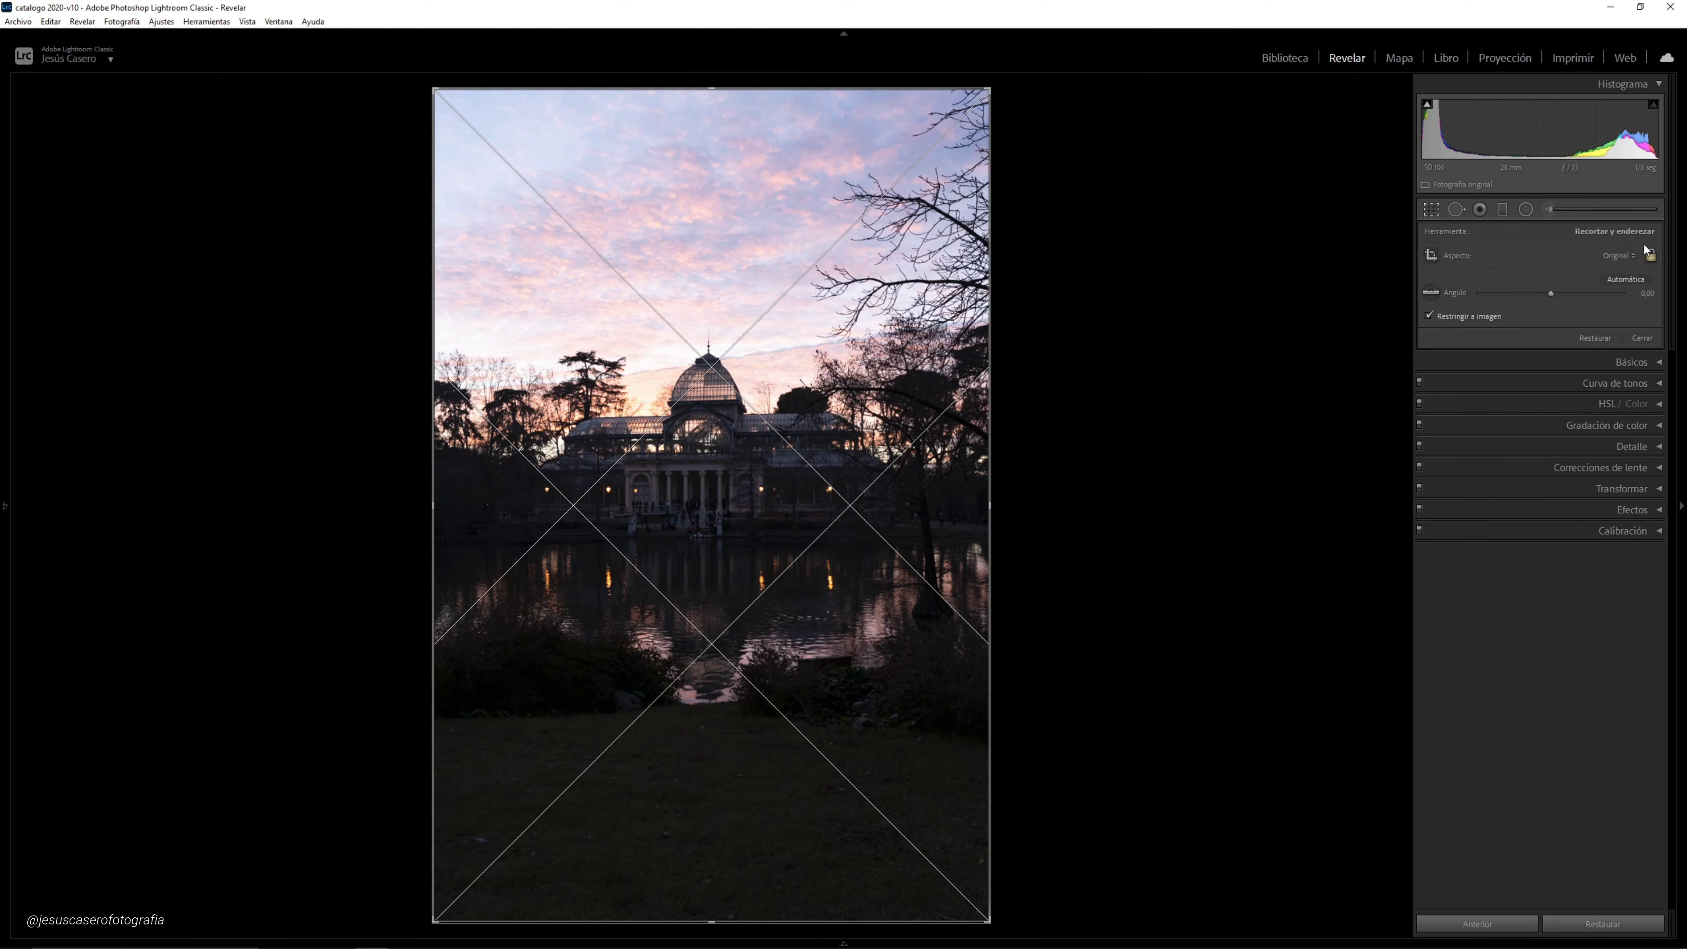
{"action": "left_click", "coordinate": [1622, 256]}
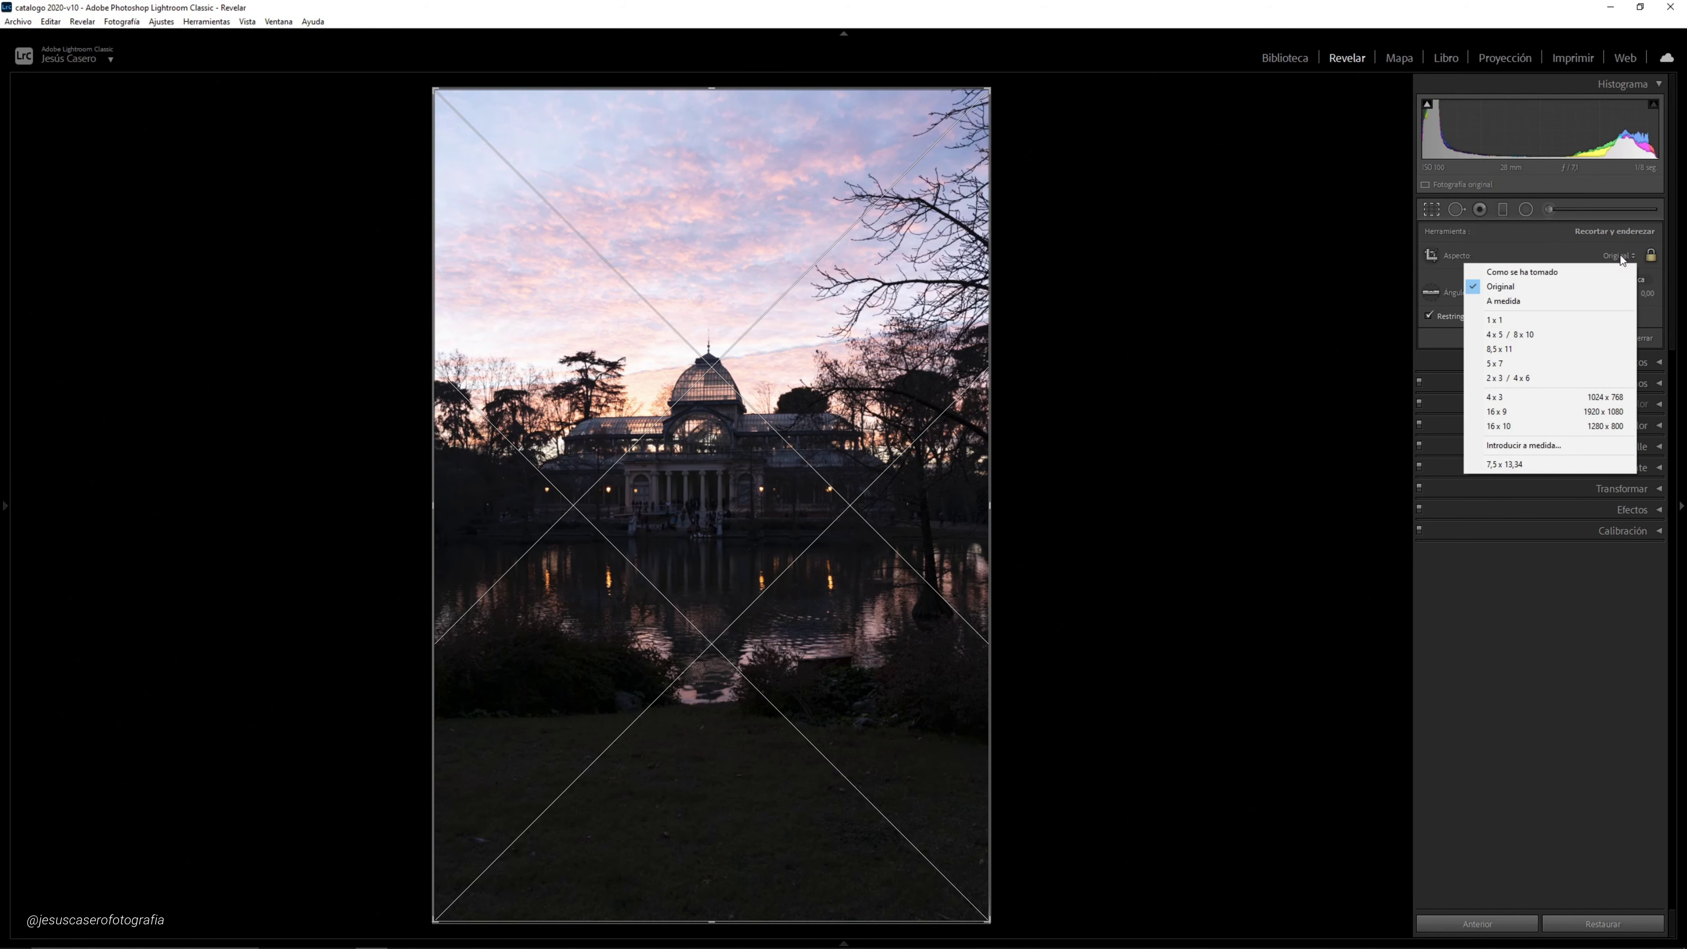
{"action": "left_click", "coordinate": [1516, 336]}
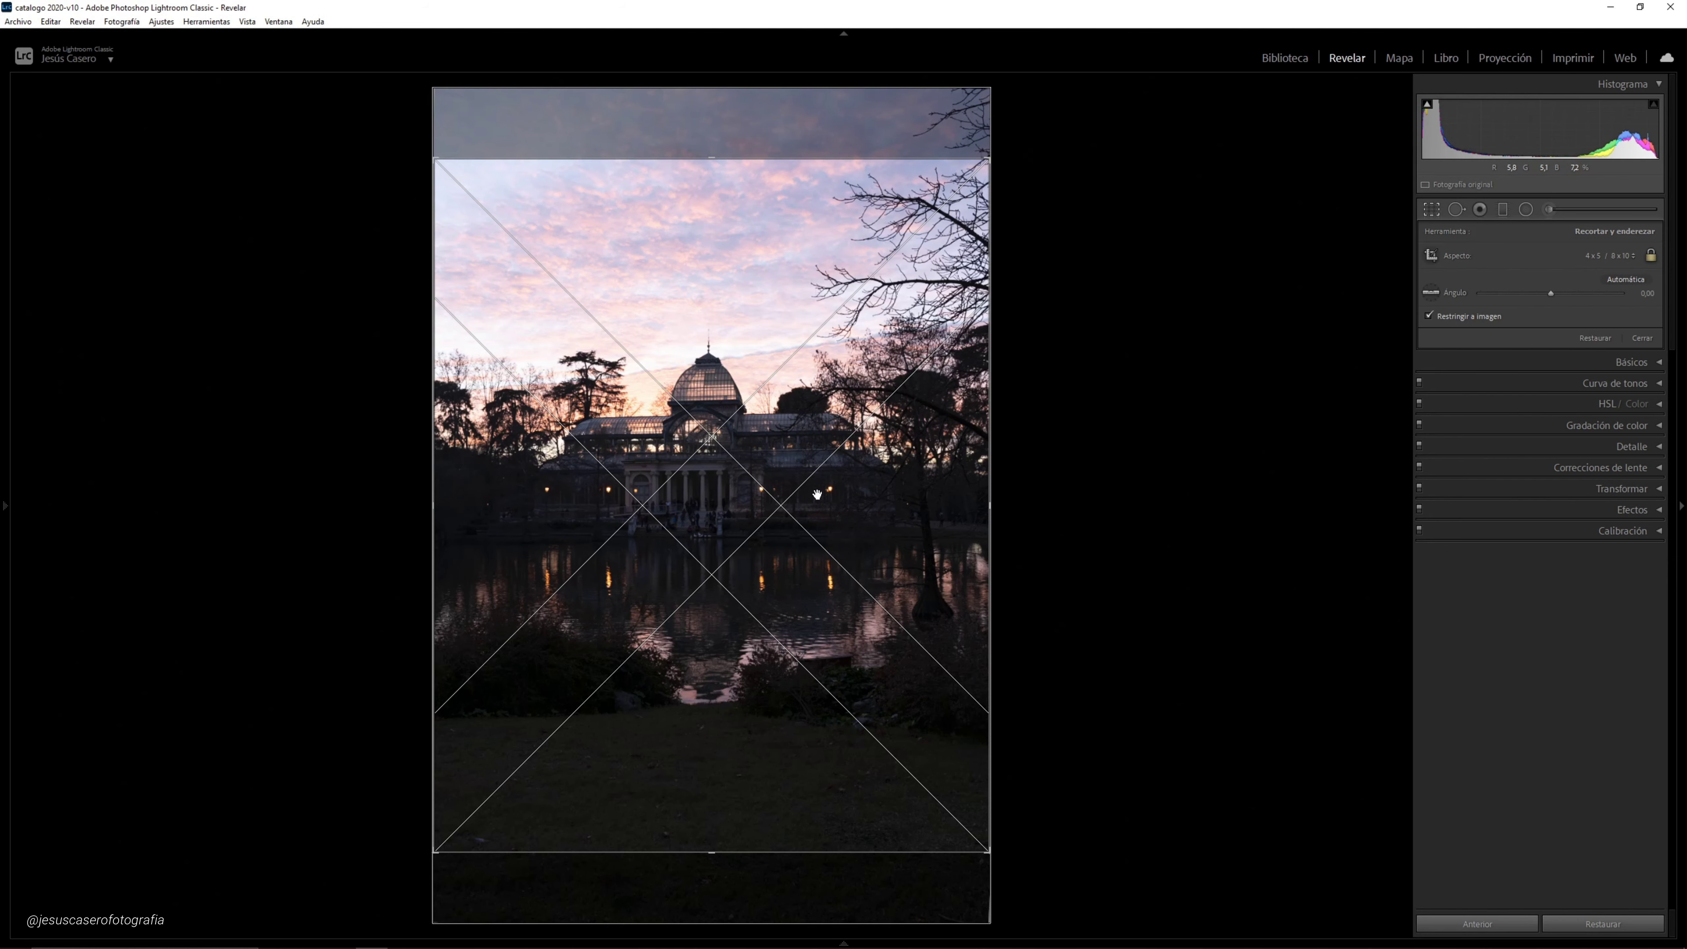
{"action": "left_click_drag", "start_coordinate": [745, 516], "coordinate": [744, 508]}
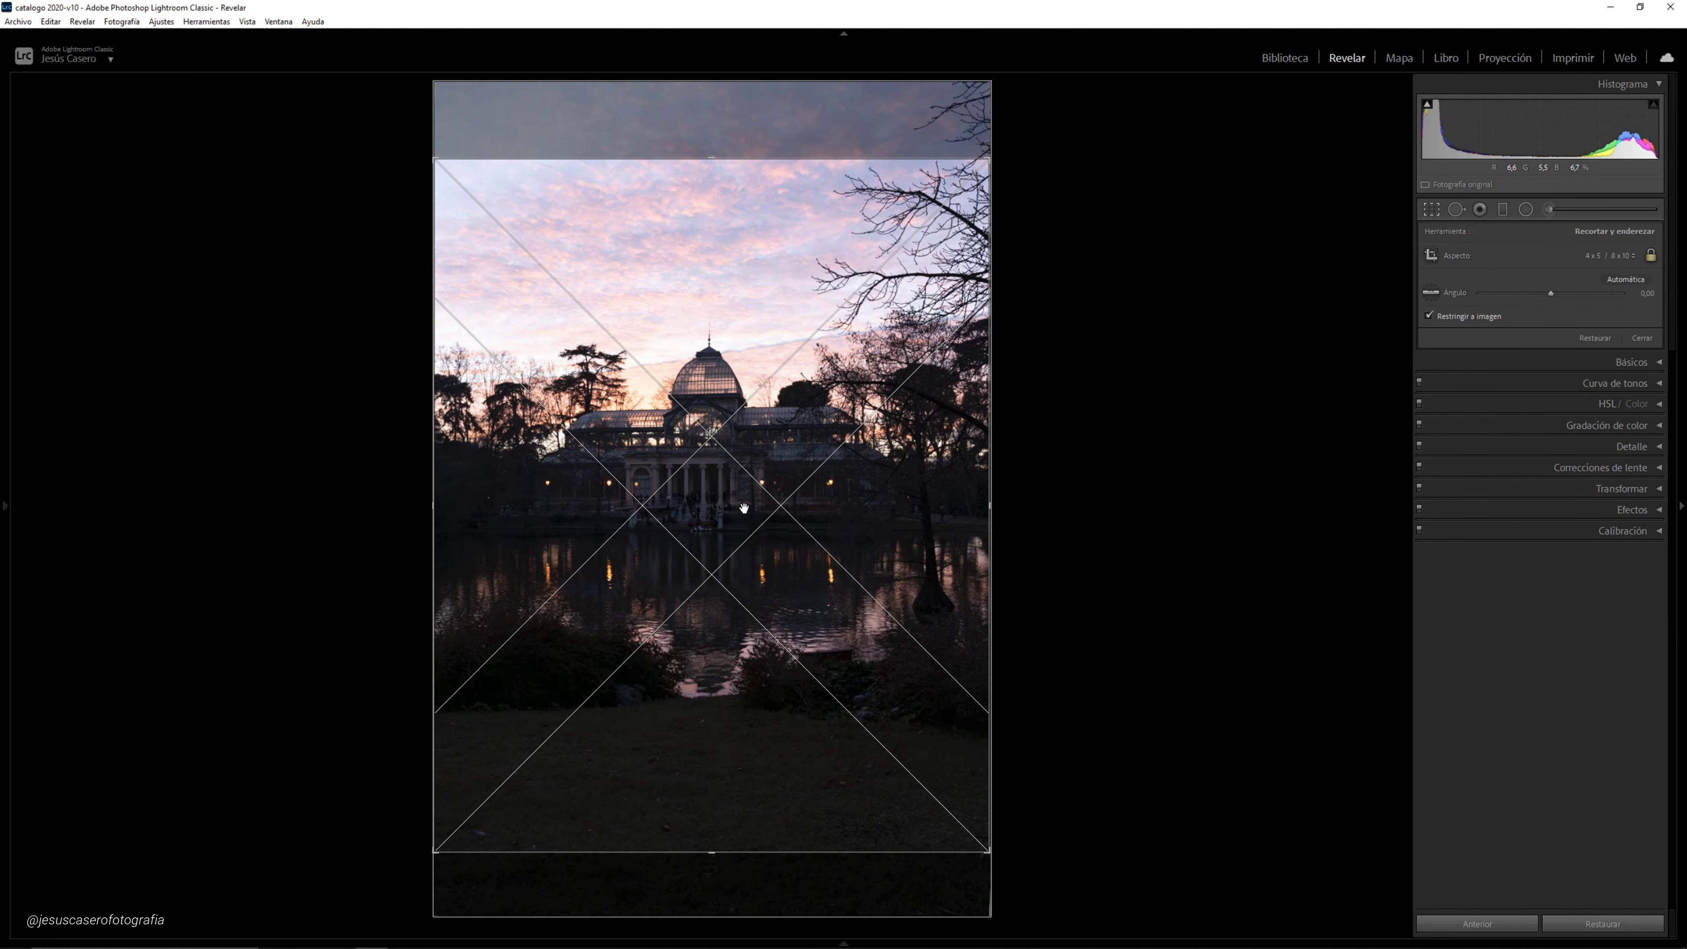
{"action": "key", "text": "Return"}
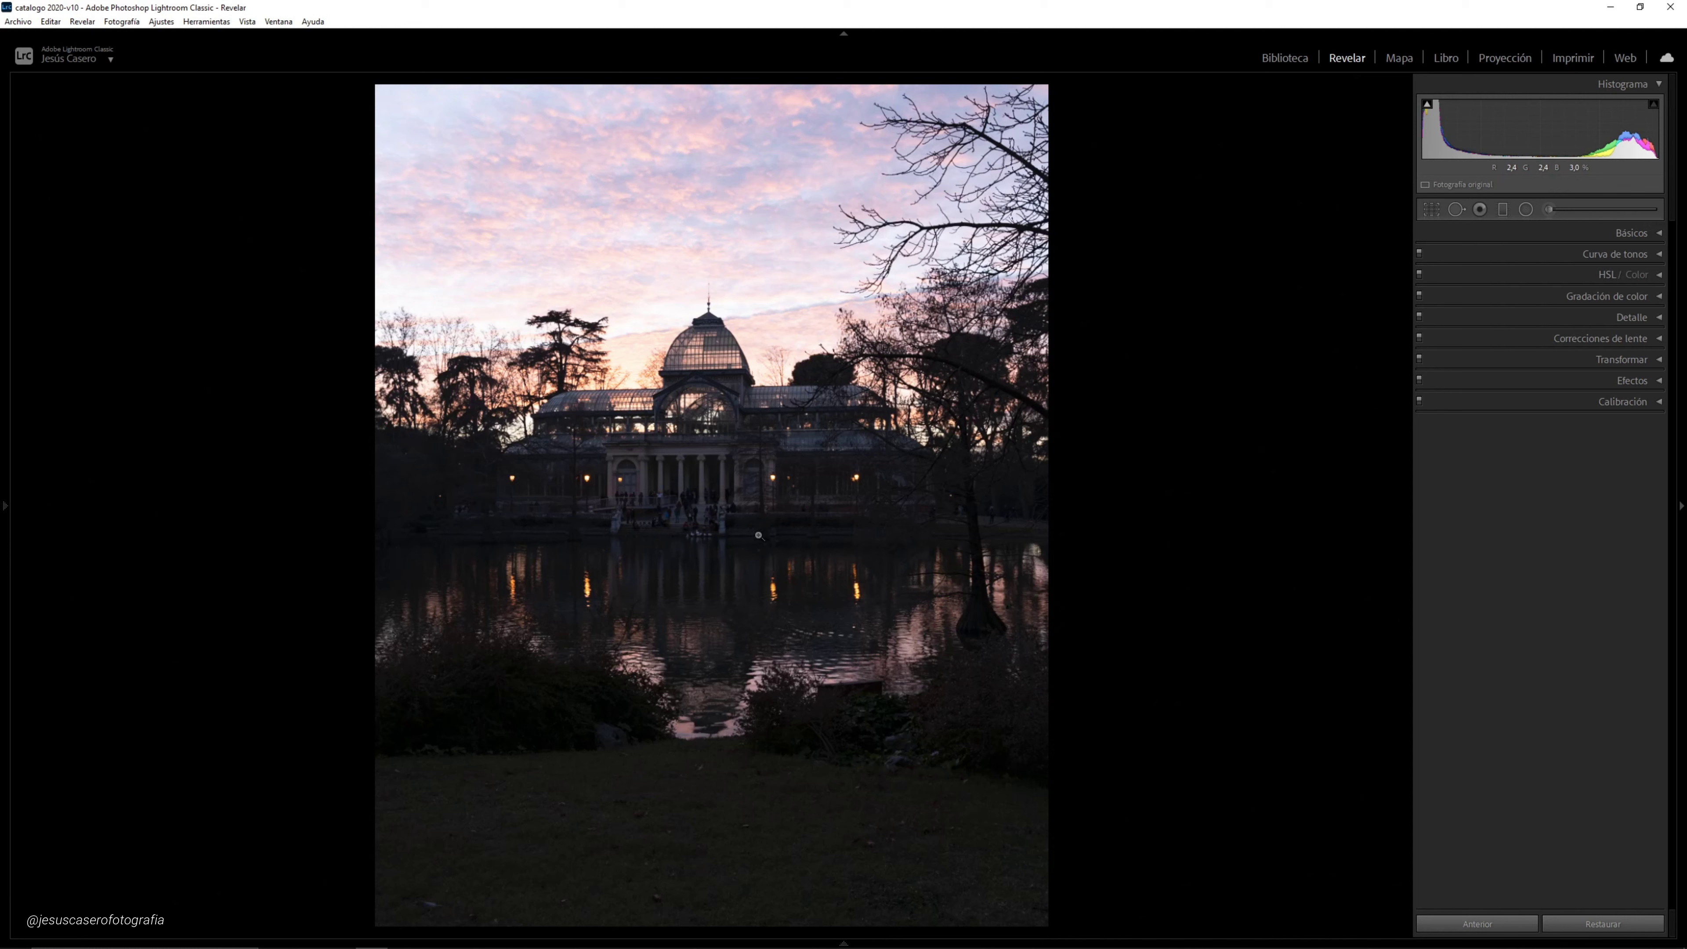
{"action": "left_click", "coordinate": [1658, 234]}
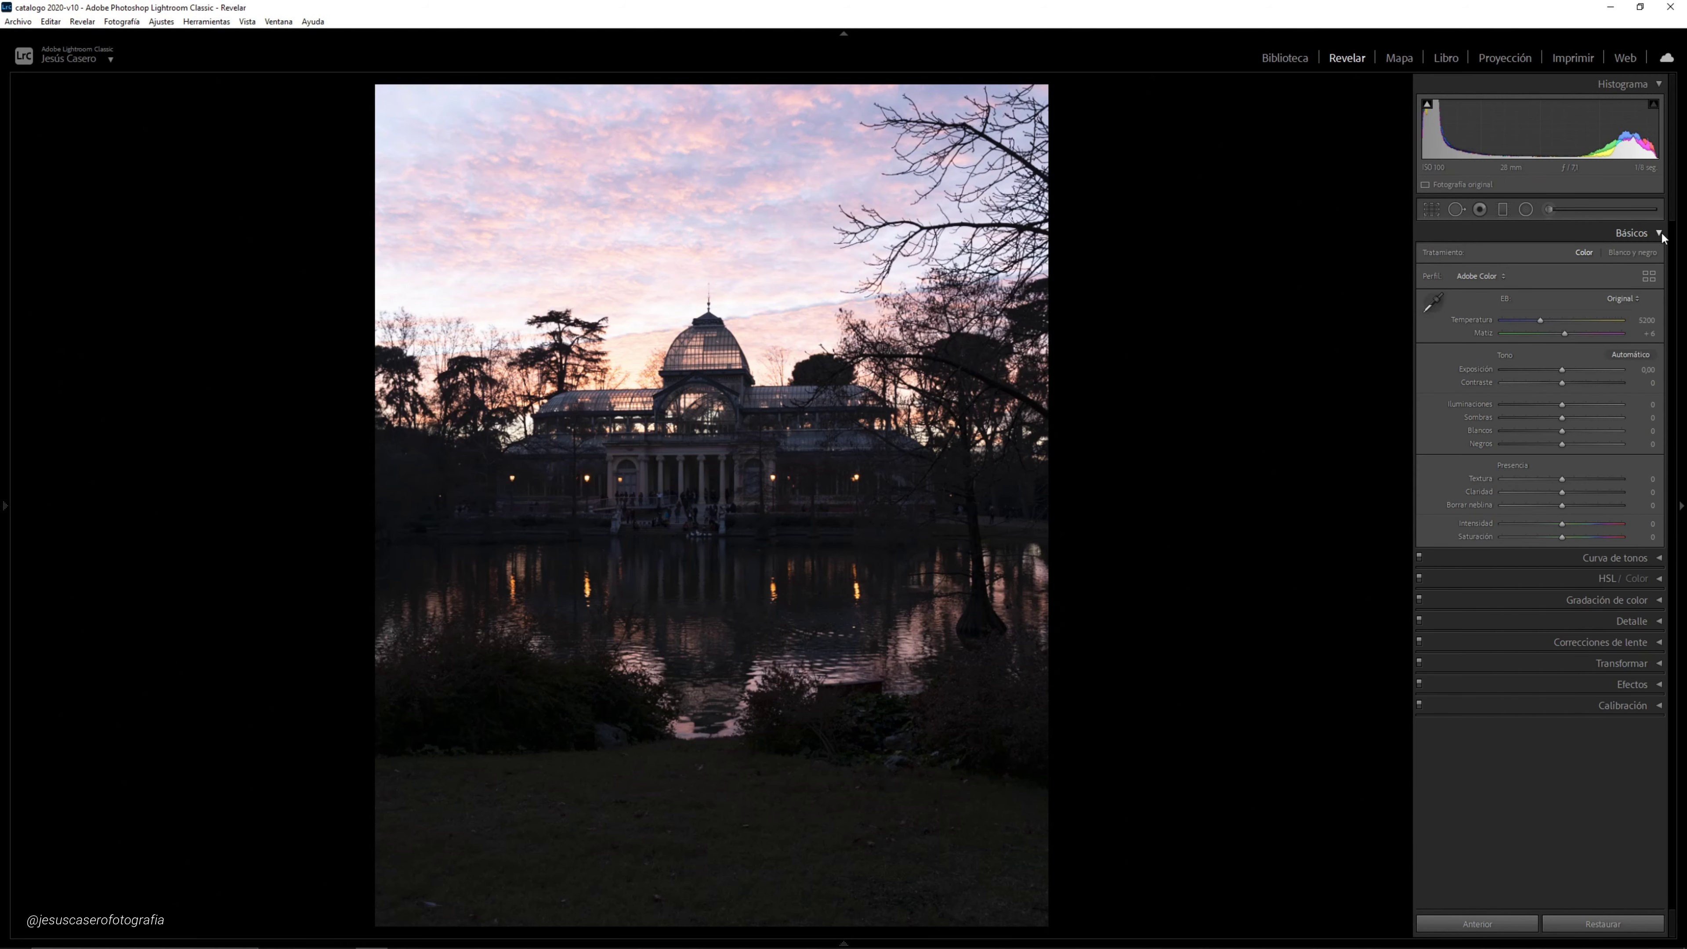
Set highlights to −100 and shadows to +90
{"action": "left_click_drag", "start_coordinate": [1563, 404], "coordinate": [1503, 410]}
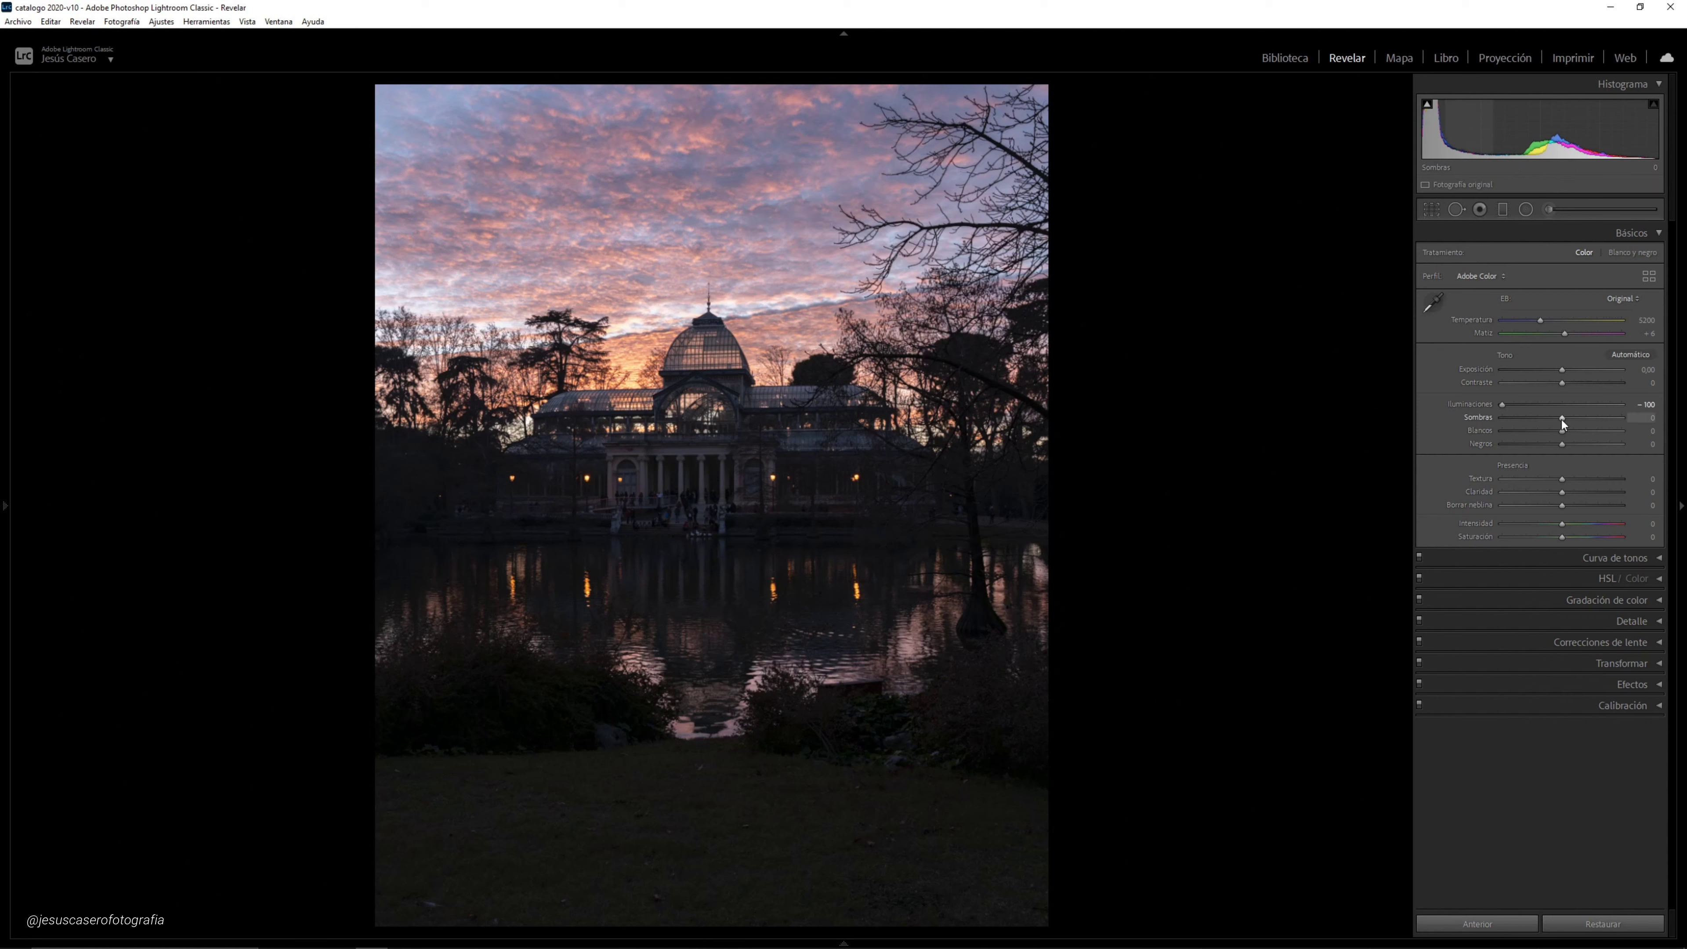
{"action": "left_click_drag", "start_coordinate": [1562, 418], "coordinate": [1603, 428]}
{"action": "left_click_drag", "start_coordinate": [1617, 425], "coordinate": [1616, 427]}
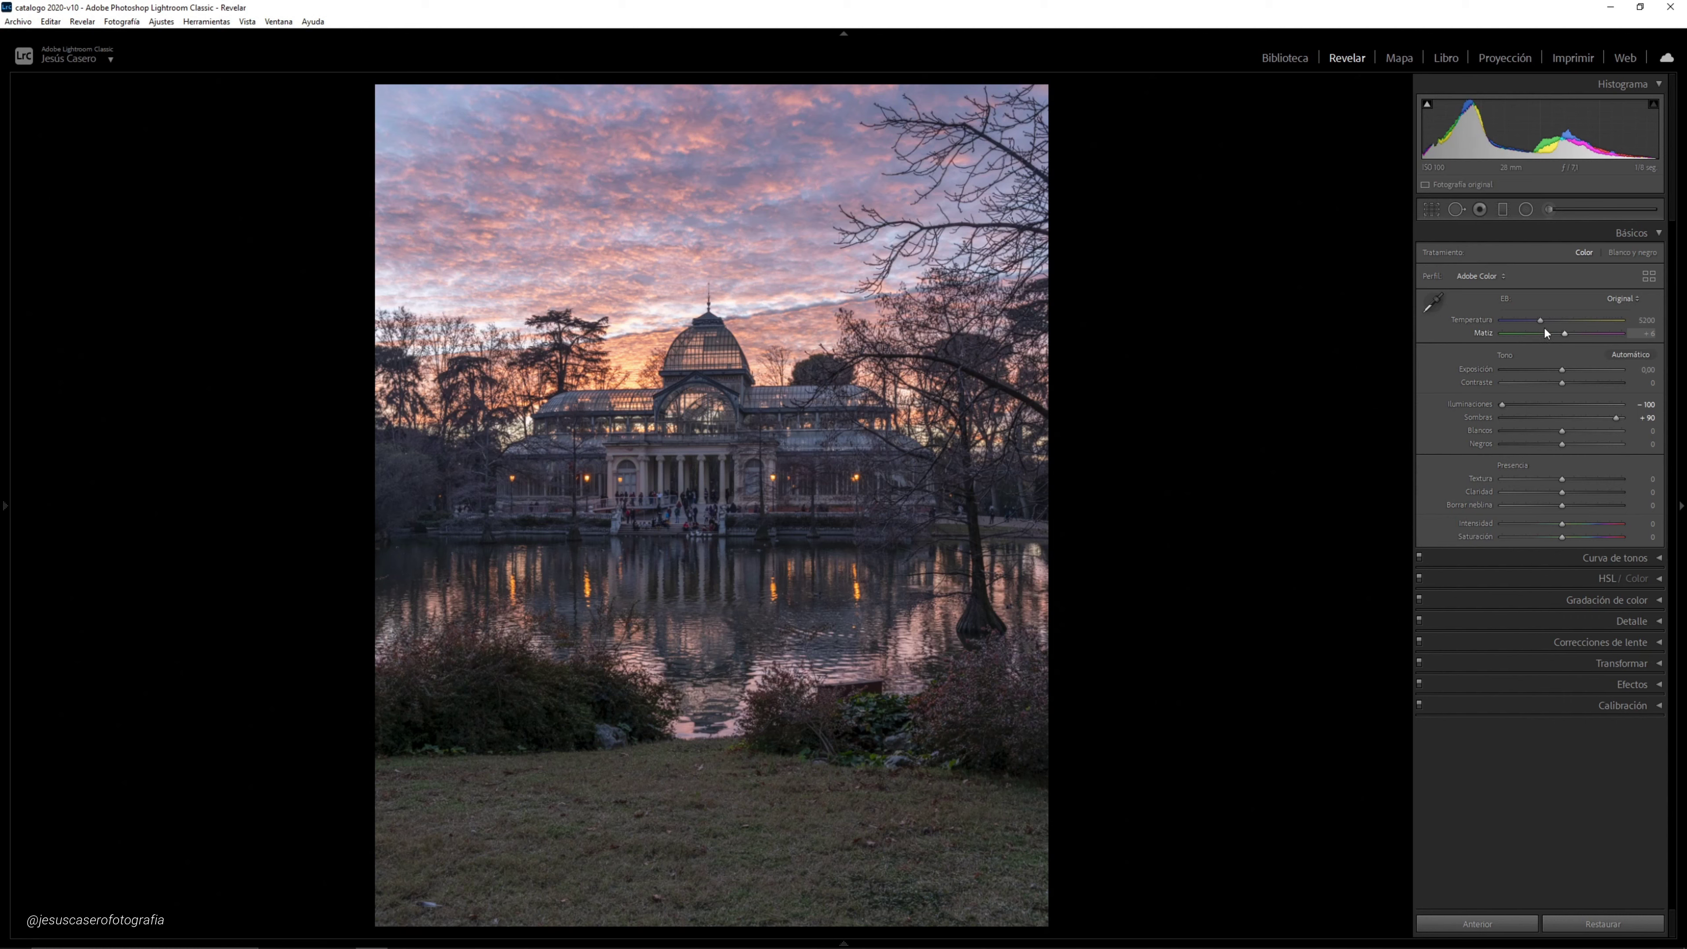
Set the white balance to temperature 5800 and tint +12
{"action": "left_click_drag", "start_coordinate": [1540, 320], "coordinate": [1542, 320]}
{"action": "left_click", "coordinate": [1648, 321]}
{"action": "type", "text": "58"}
{"action": "type", "text": "0"}
{"action": "key", "text": "Return"}
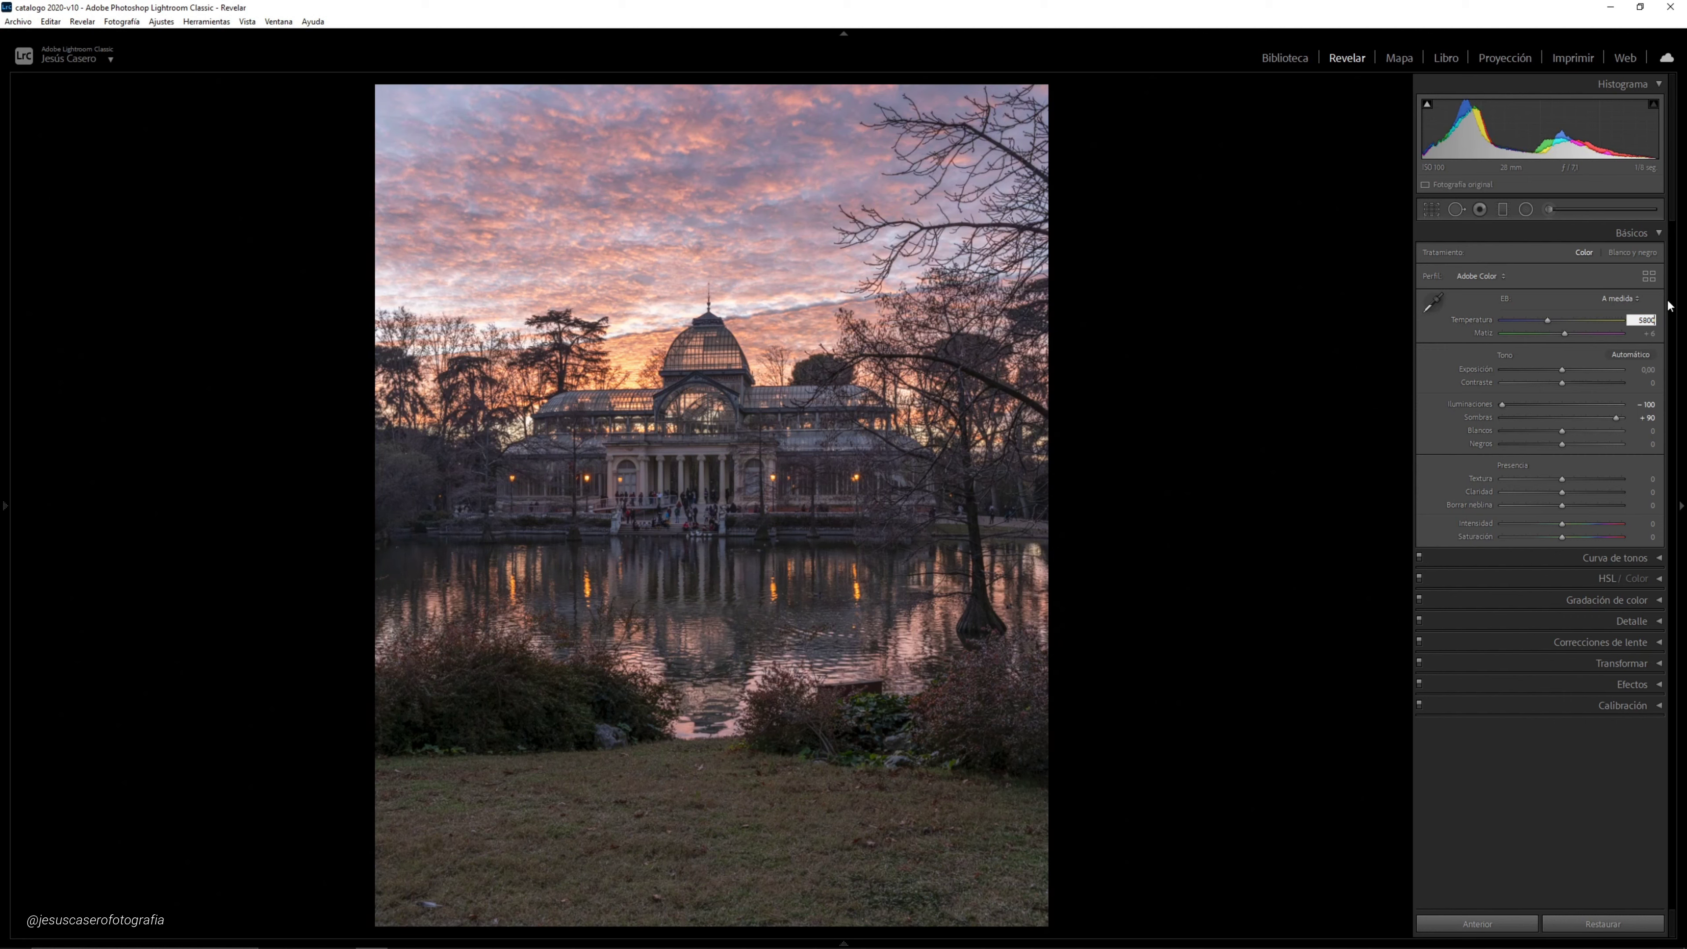
{"action": "left_click", "coordinate": [1650, 333]}
{"action": "type", "text": "12"}
{"action": "left_click", "coordinate": [1564, 434]}
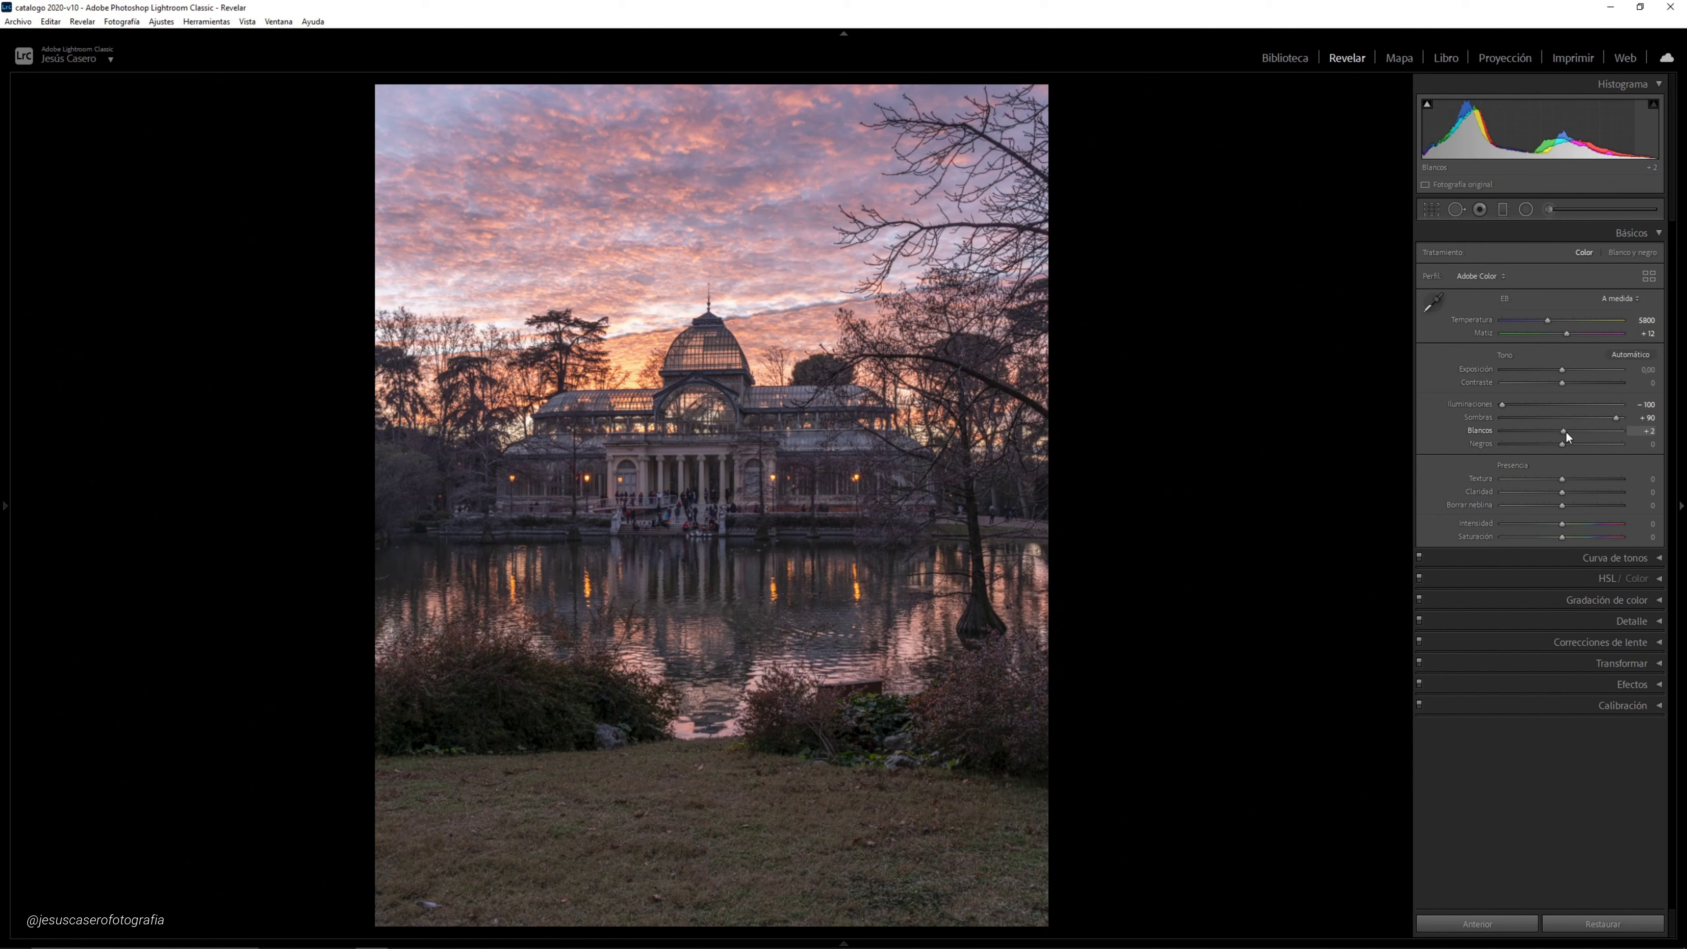
Raise whites and blacks slightly, set clarity +15, and lower saturation to −5
{"action": "left_click", "coordinate": [1567, 443]}
{"action": "left_click_drag", "start_coordinate": [1563, 494], "coordinate": [1561, 493]}
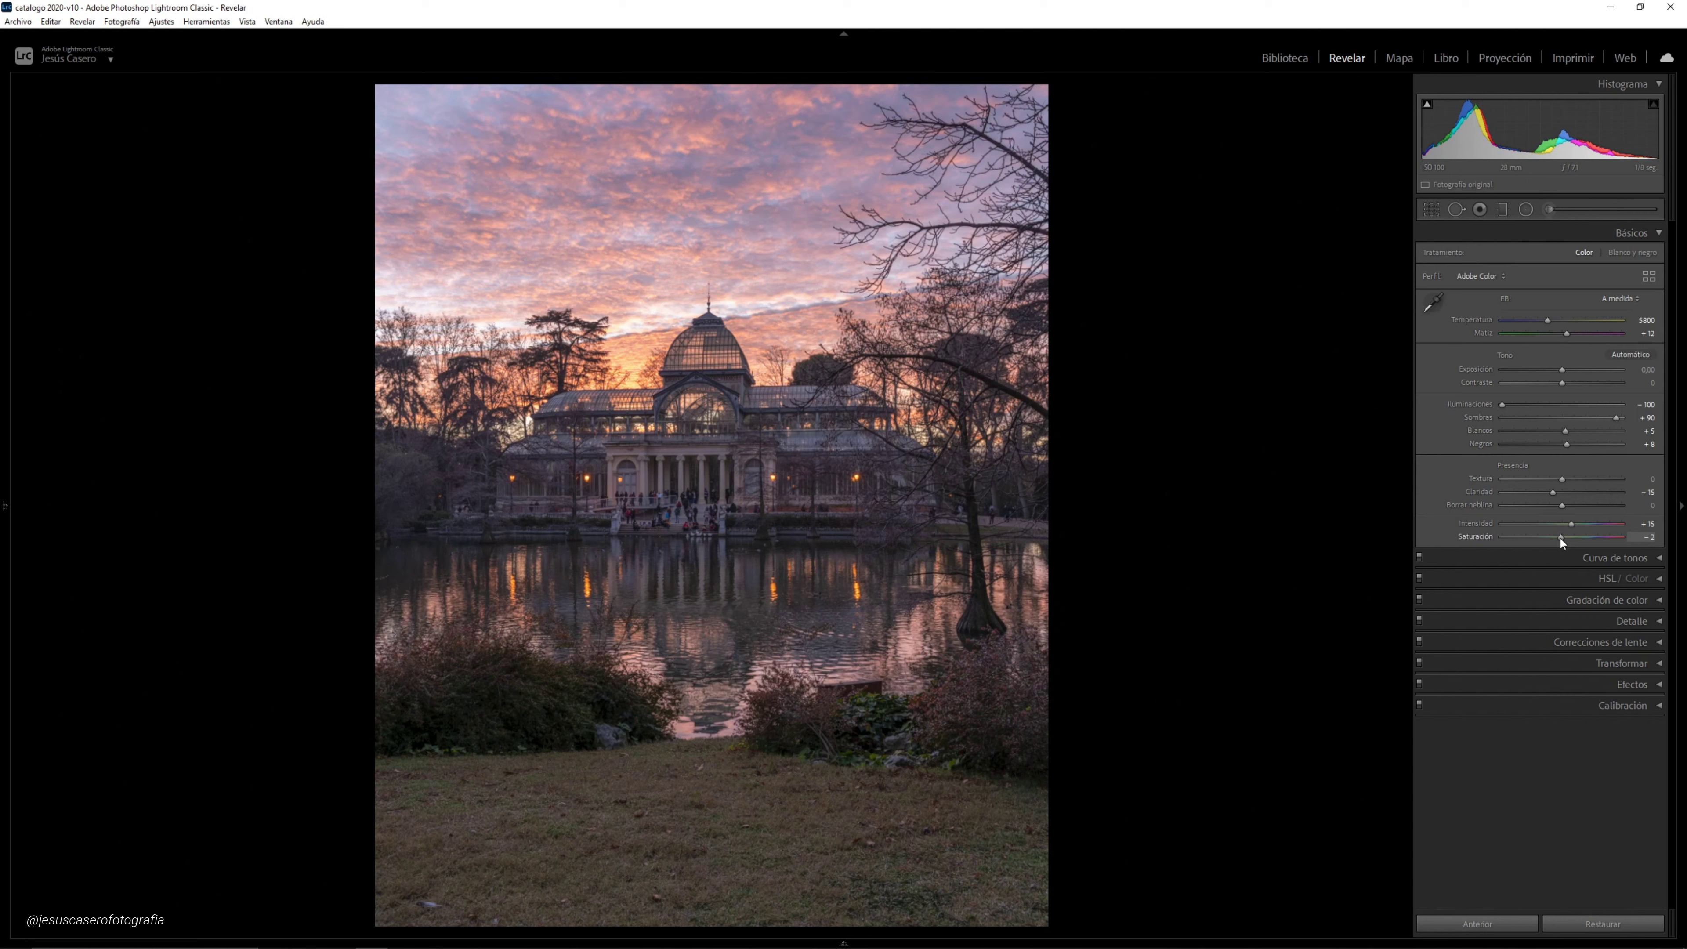
{"action": "left_click_drag", "start_coordinate": [1559, 538], "coordinate": [1558, 539]}
Lift the tone curve's black point, add a shadow point, and lower the white point to 248
{"action": "left_click", "coordinate": [1659, 234]}
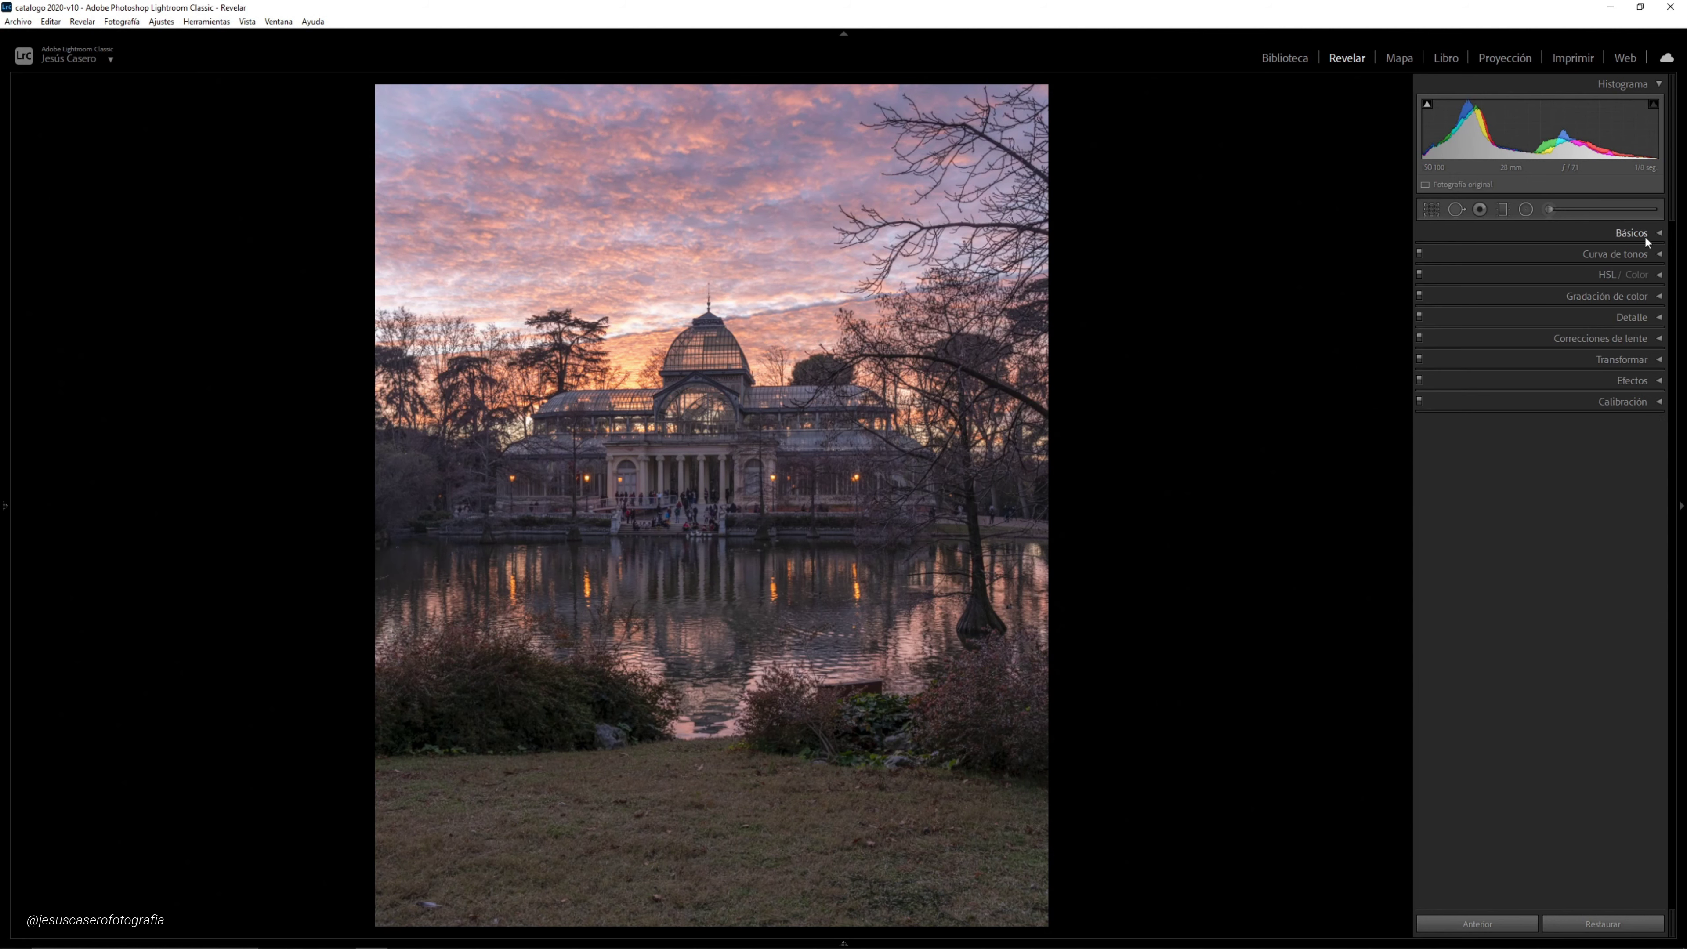
{"action": "left_click", "coordinate": [1661, 255]}
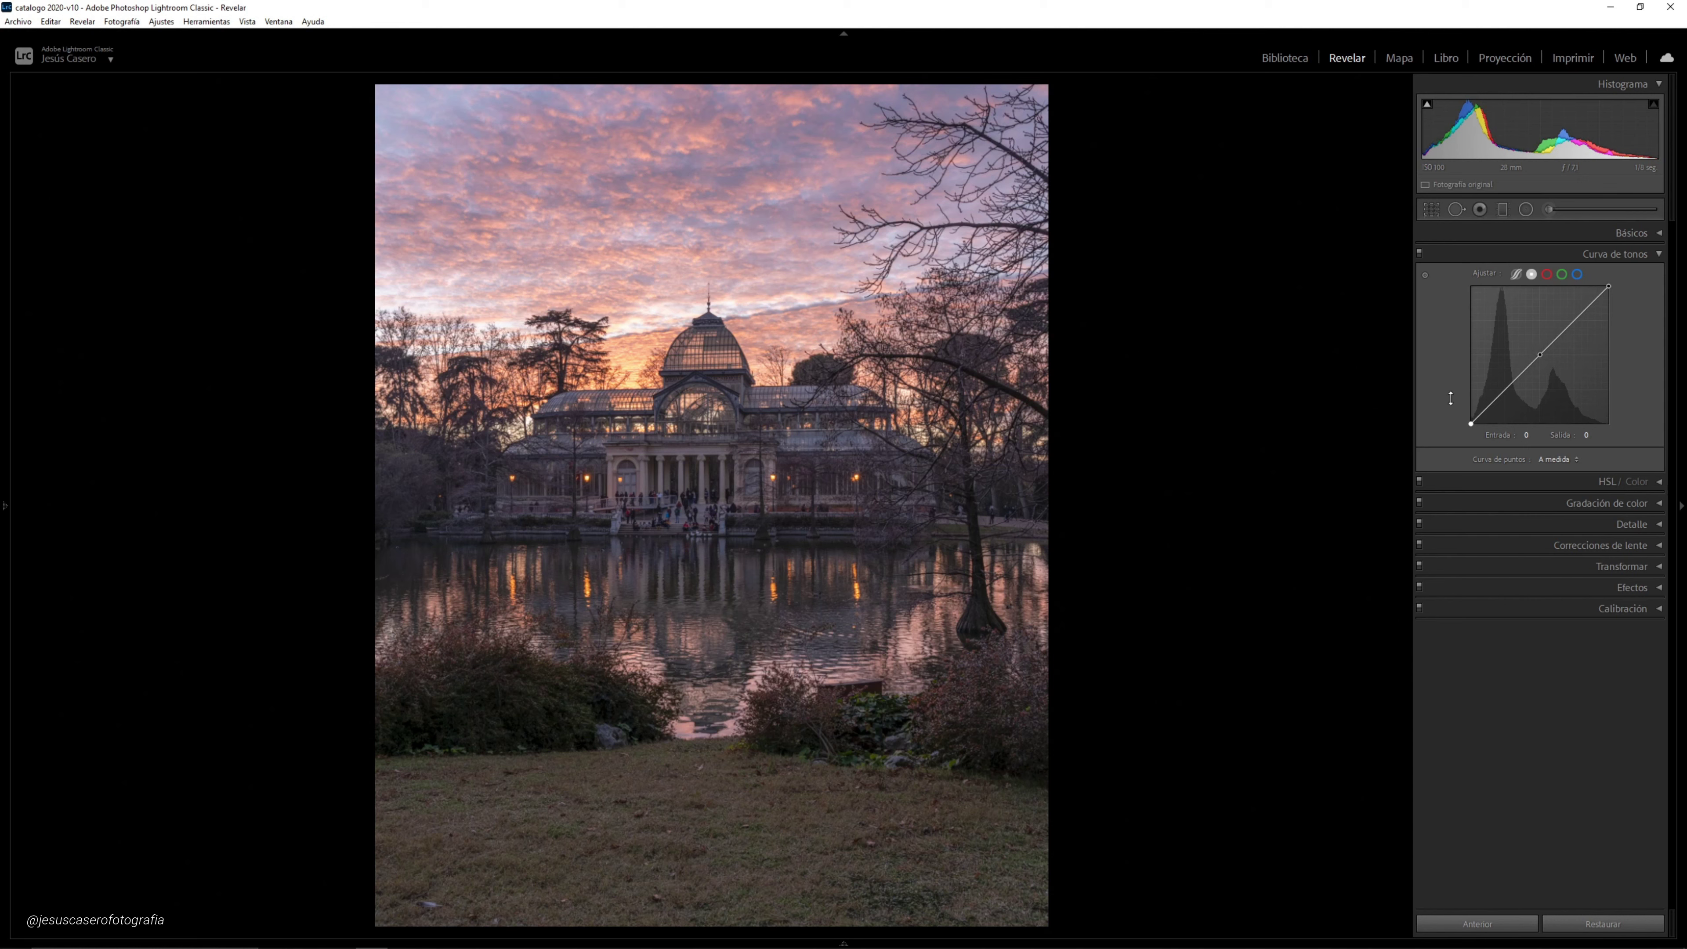
{"action": "left_click_drag", "start_coordinate": [1468, 426], "coordinate": [1459, 416]}
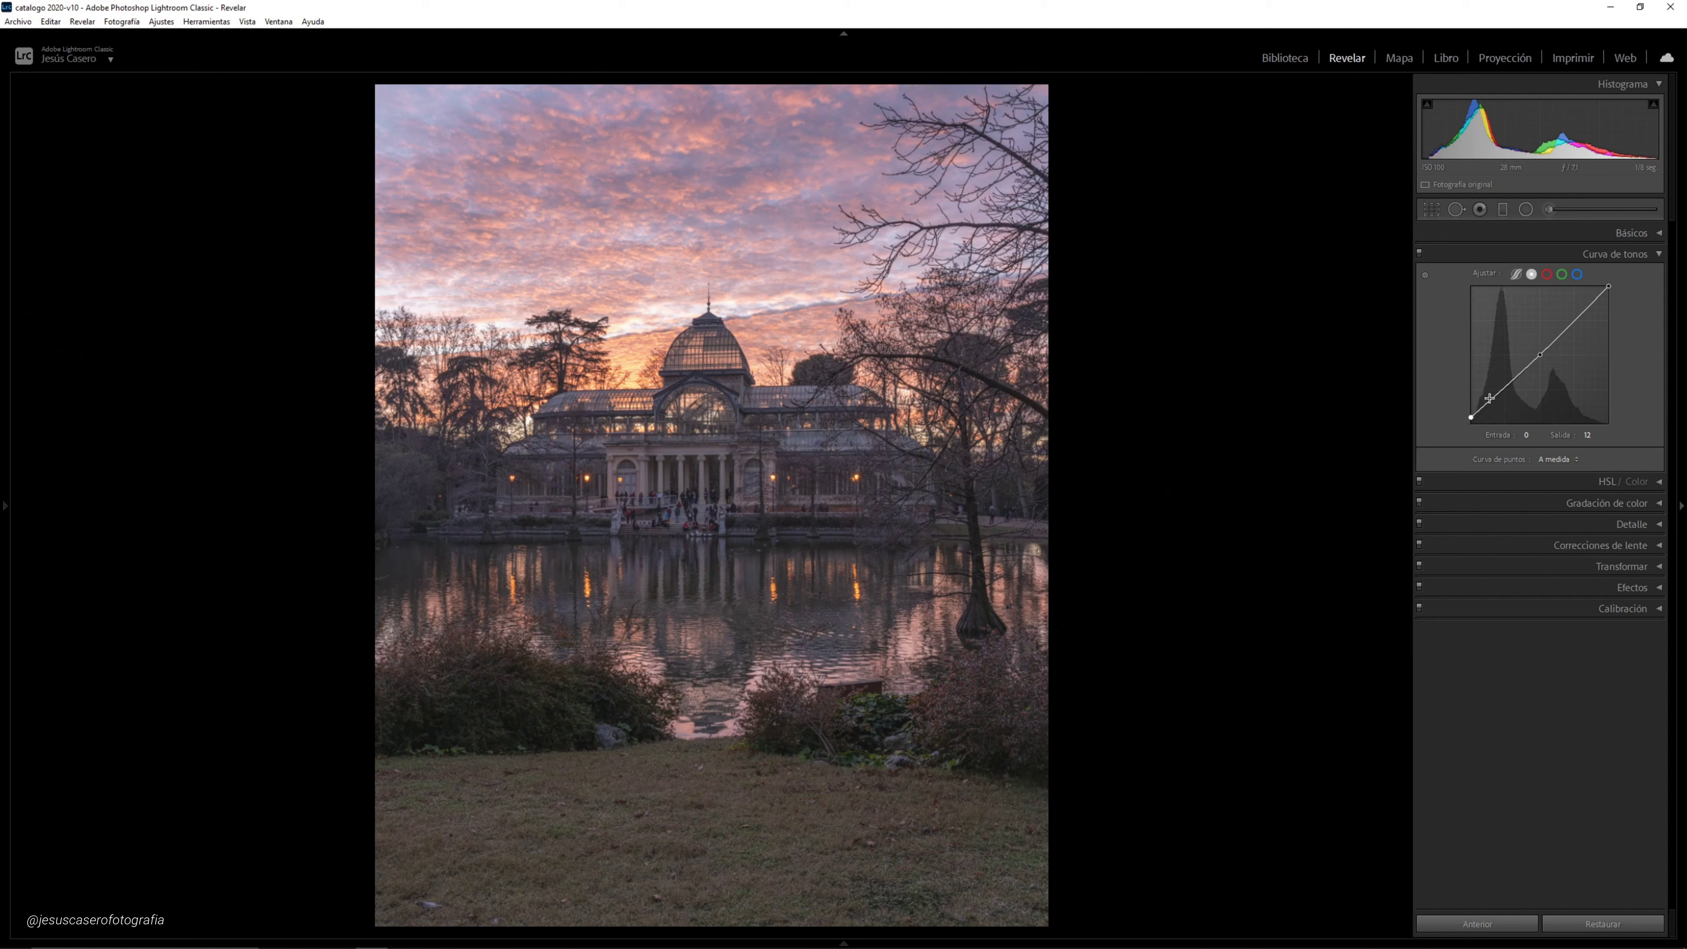
{"action": "left_click_drag", "start_coordinate": [1491, 399], "coordinate": [1491, 404]}
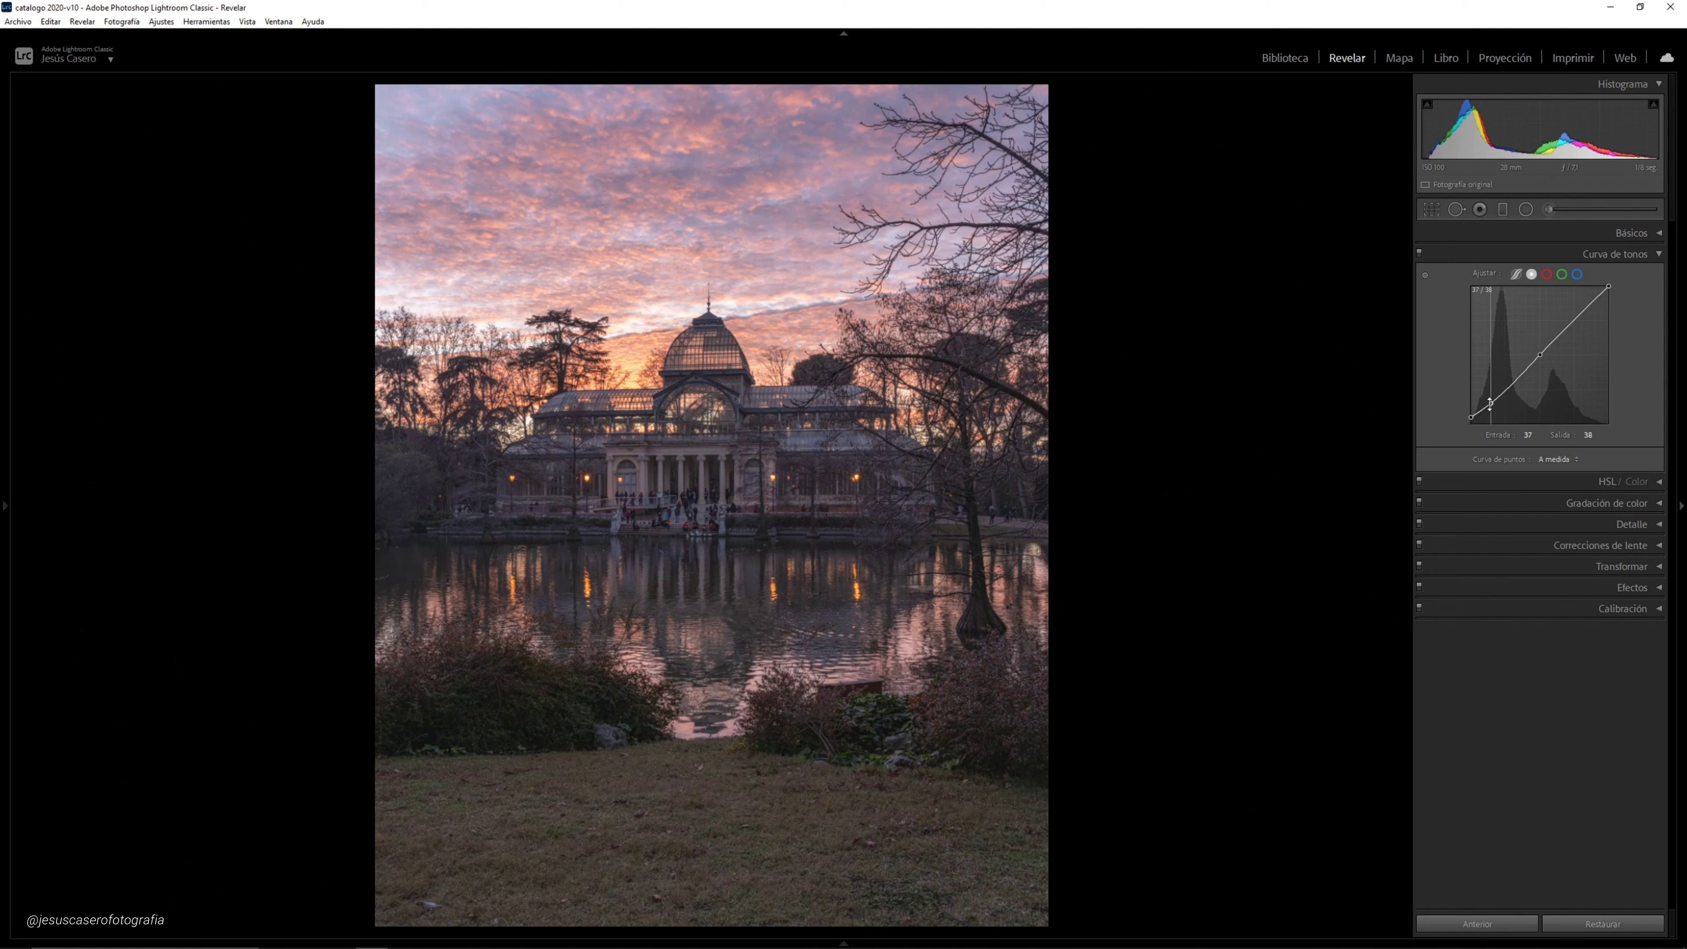
{"action": "left_click_drag", "start_coordinate": [1610, 280], "coordinate": [1575, 315]}
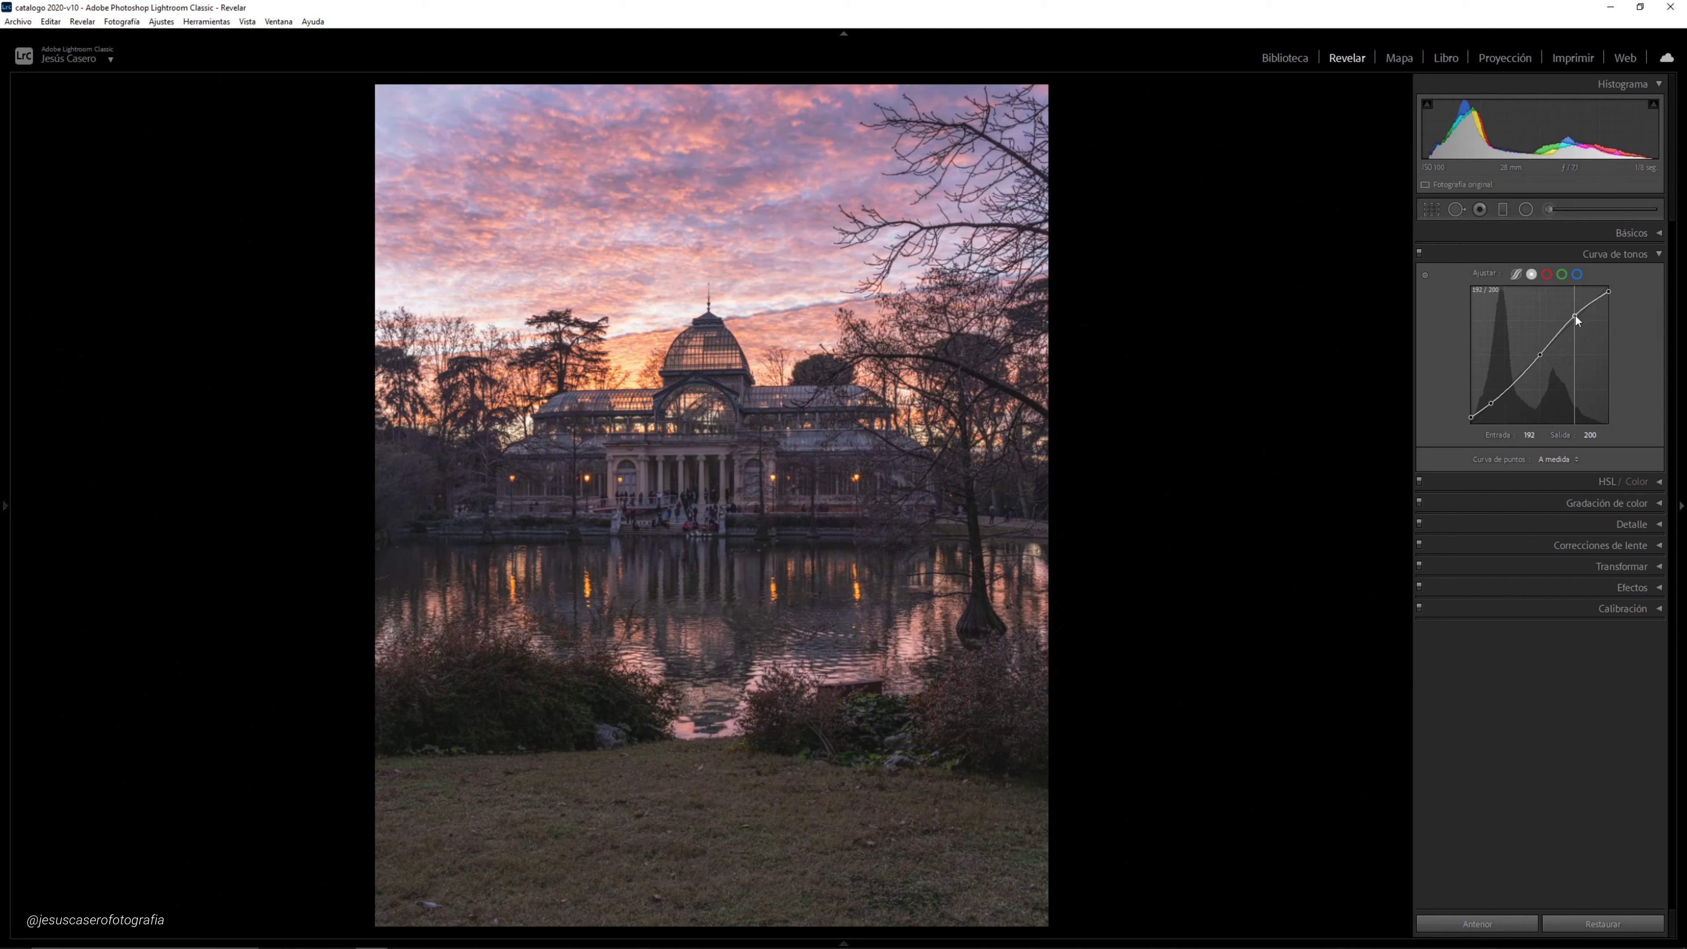
{"action": "left_click", "coordinate": [1420, 254]}
{"action": "left_click", "coordinate": [1420, 255]}
{"action": "left_click", "coordinate": [1420, 255]}
On the parametric curve, widen the shadows region, raise darks and lower lights
{"action": "left_click", "coordinate": [1515, 275]}
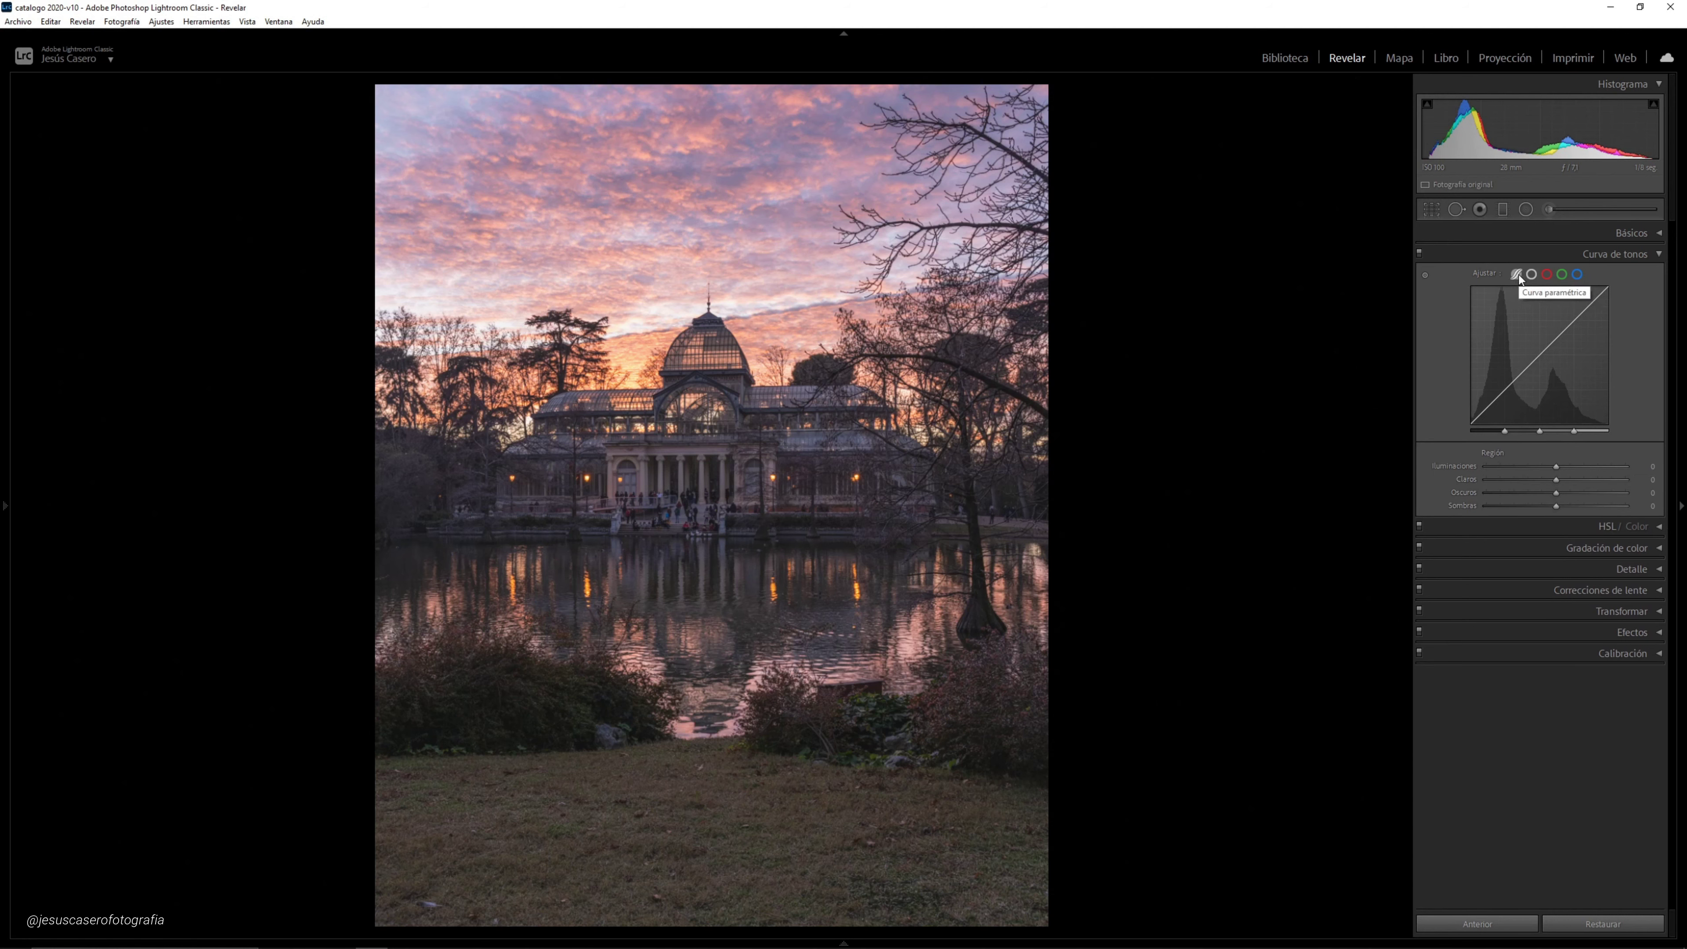
{"action": "mouse_move", "coordinate": [1504, 432]}
{"action": "left_mouse_down"}
{"action": "mouse_move", "coordinate": [1484, 432]}
{"action": "mouse_move", "coordinate": [1593, 432]}
{"action": "left_mouse_up"}
{"action": "left_click_drag", "start_coordinate": [1556, 492], "coordinate": [1553, 480]}
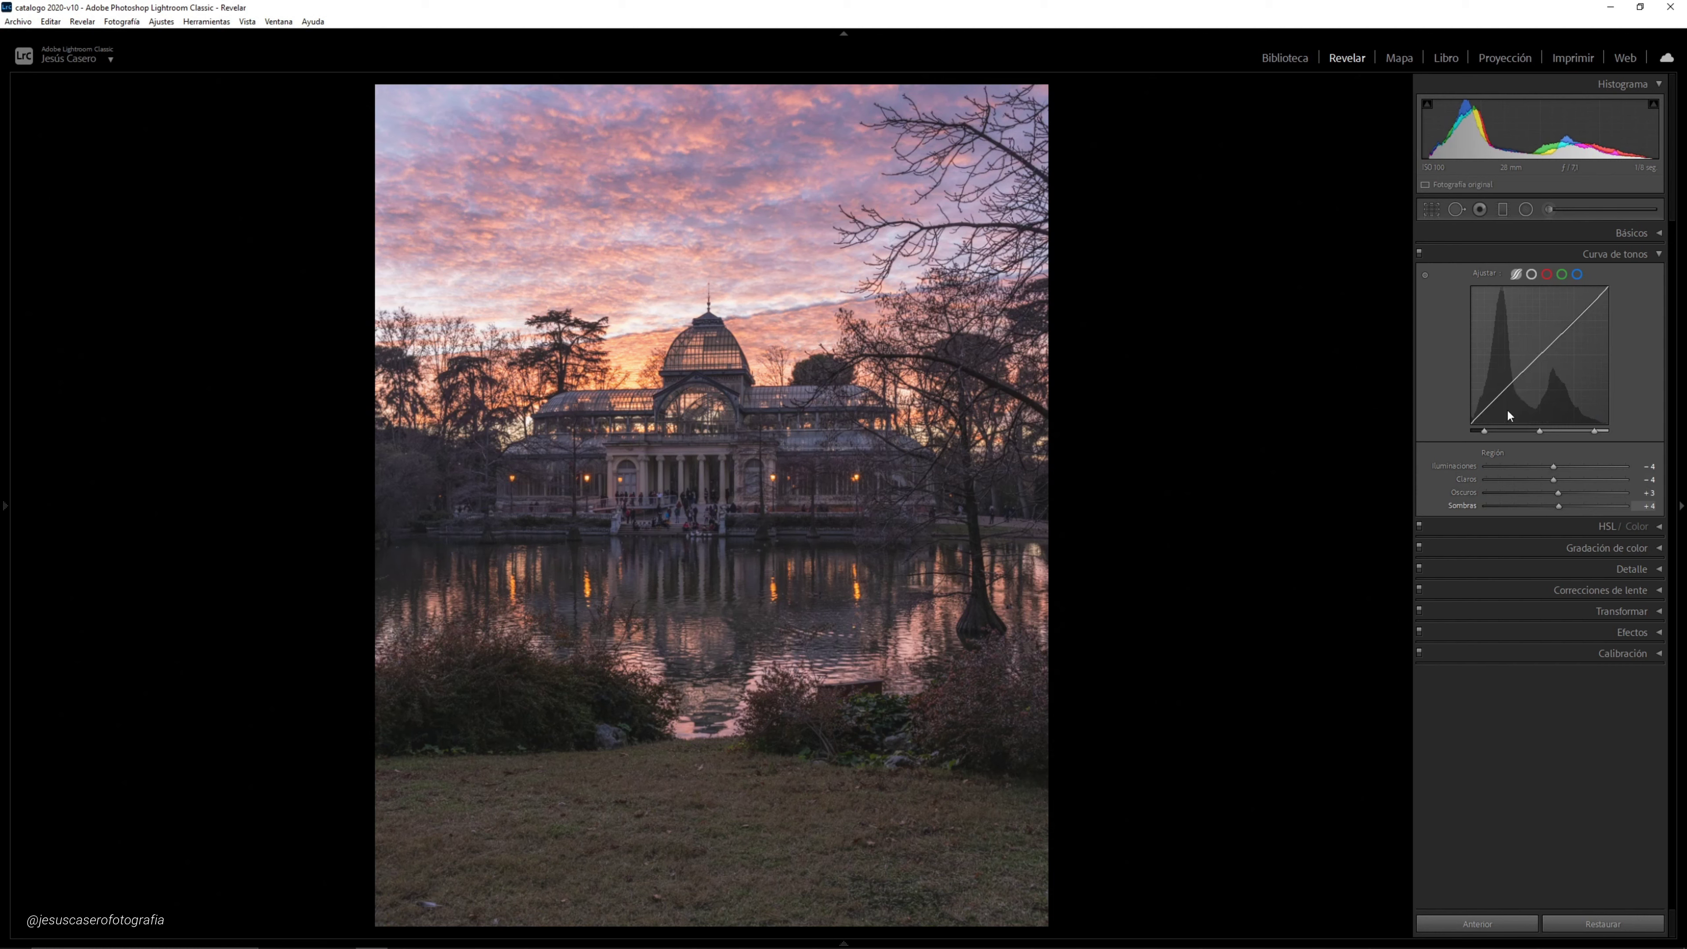
Toggle the tone curve off and on to compare, leaving it on and collapsed
{"action": "left_click", "coordinate": [1419, 253]}
{"action": "left_click", "coordinate": [1419, 253]}
{"action": "left_click", "coordinate": [1418, 253]}
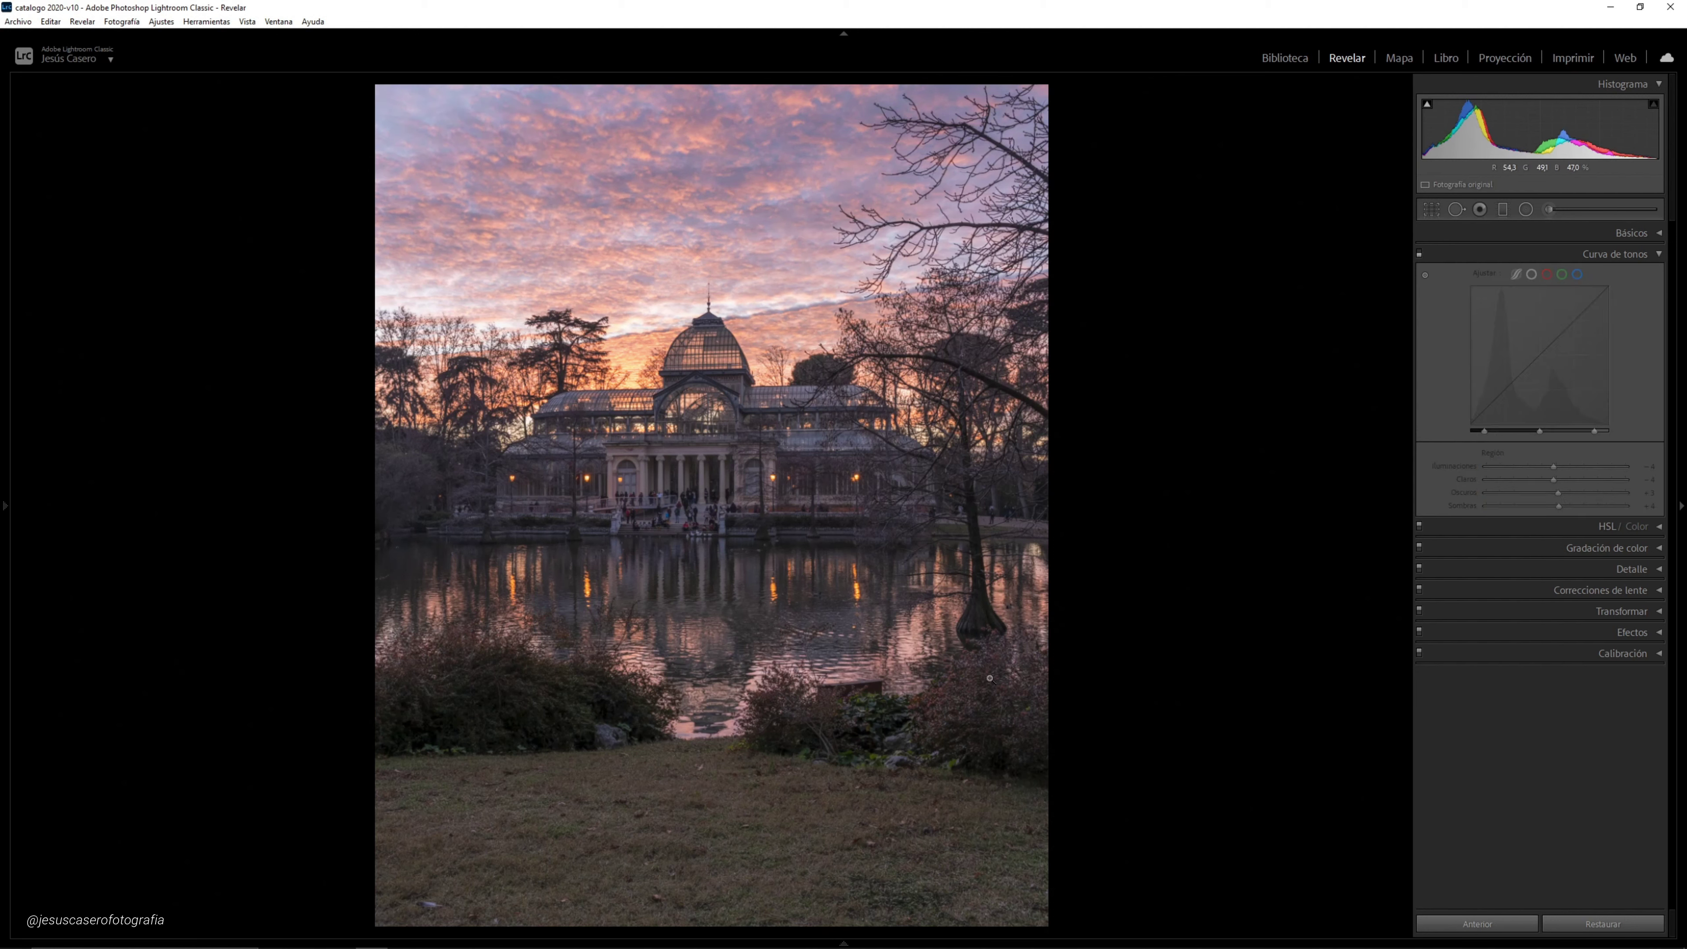
{"action": "left_click", "coordinate": [1420, 253]}
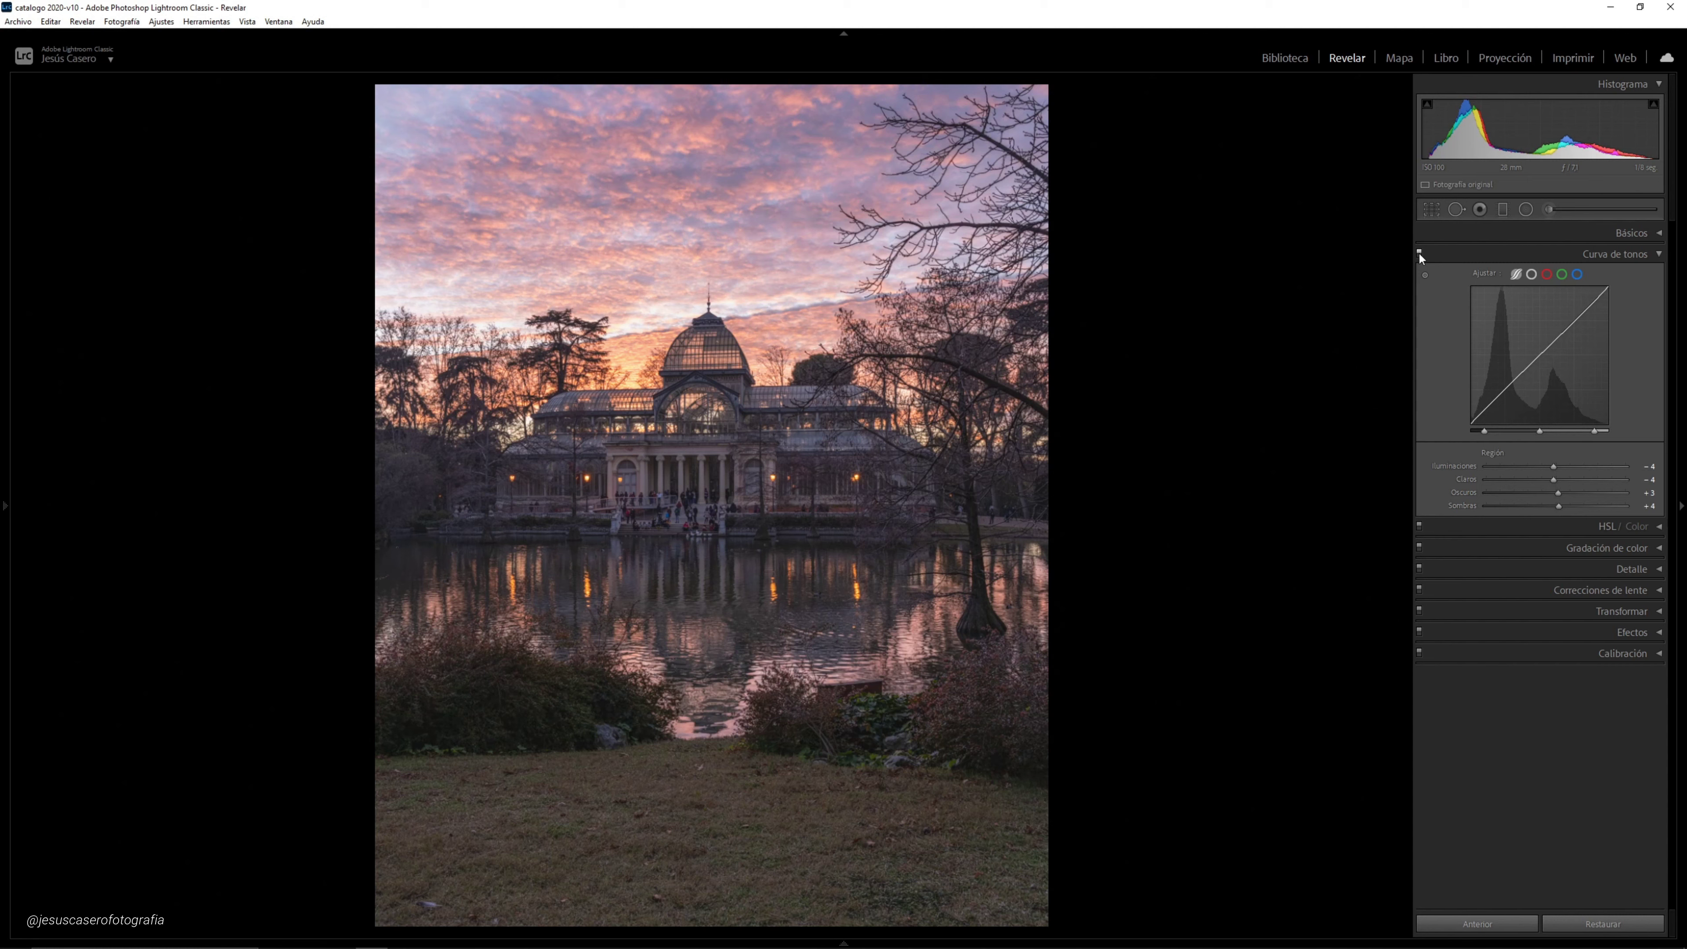
{"action": "left_click", "coordinate": [1419, 253]}
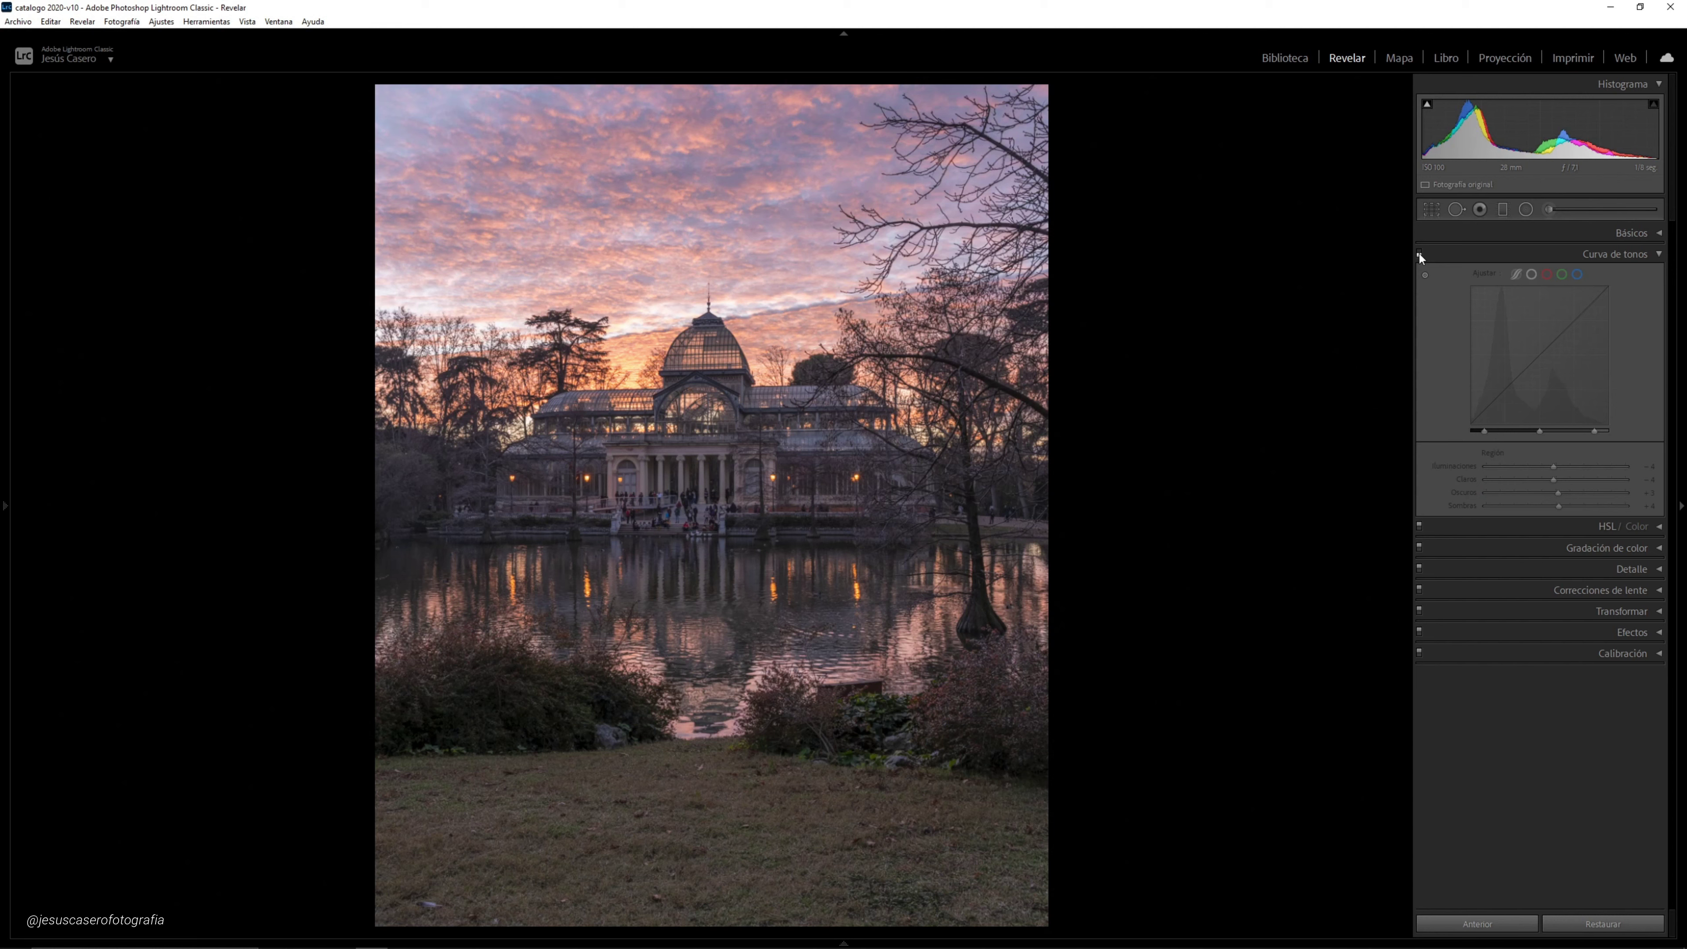
{"action": "left_click", "coordinate": [1420, 253]}
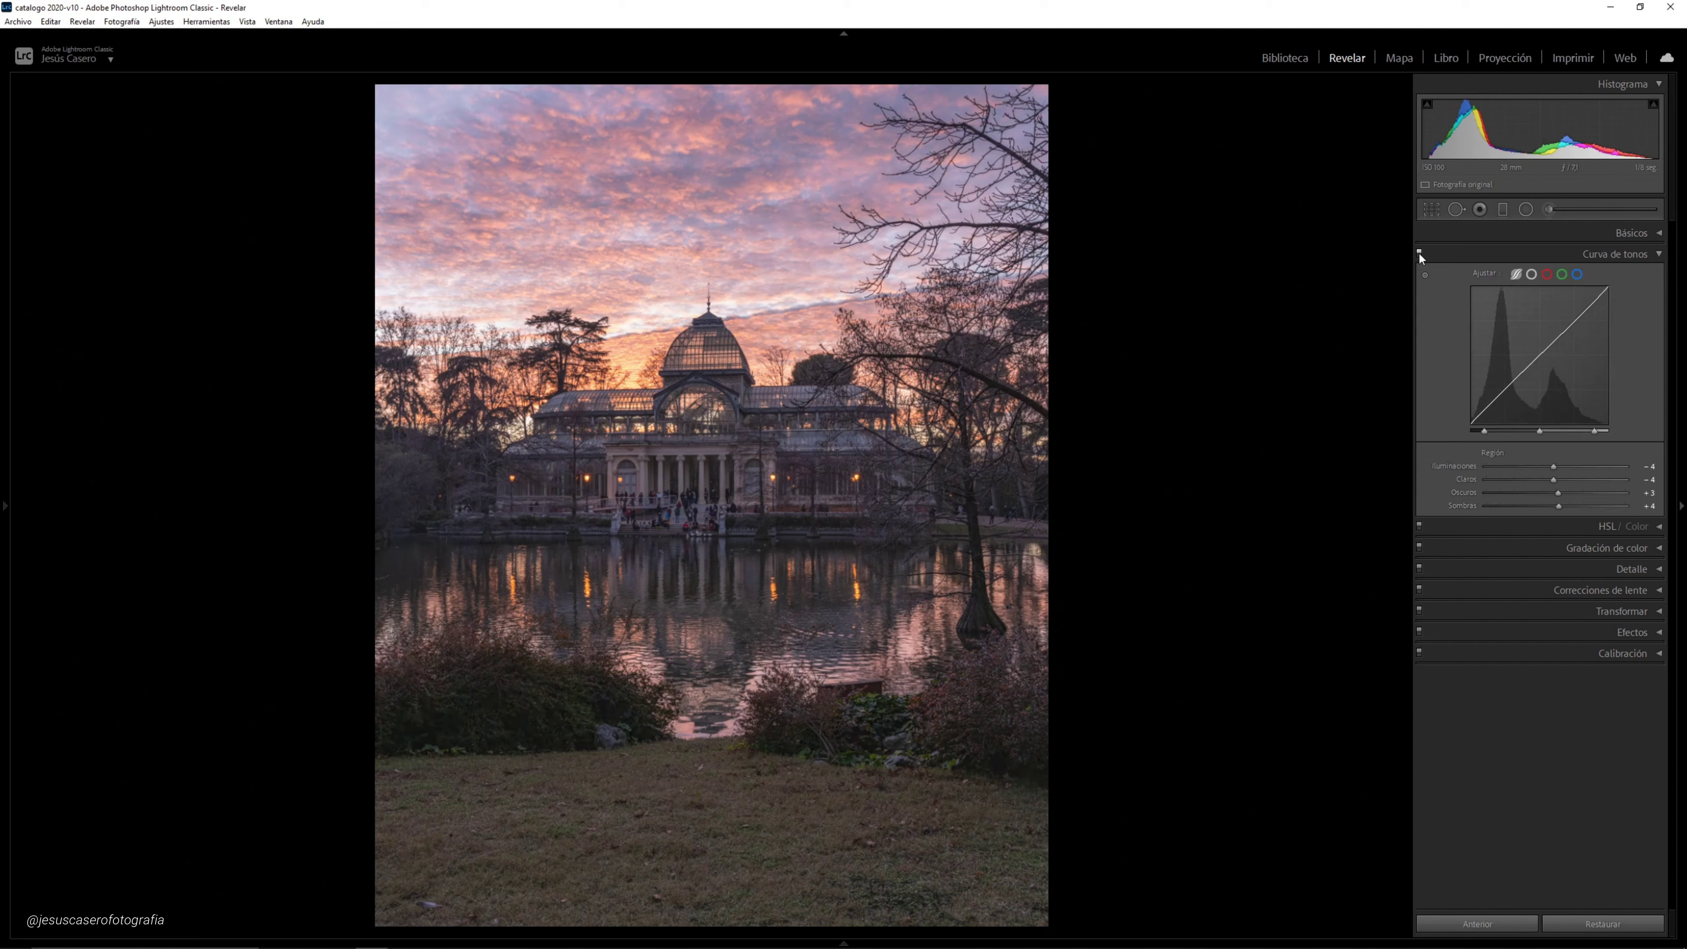
{"action": "left_click", "coordinate": [1658, 254]}
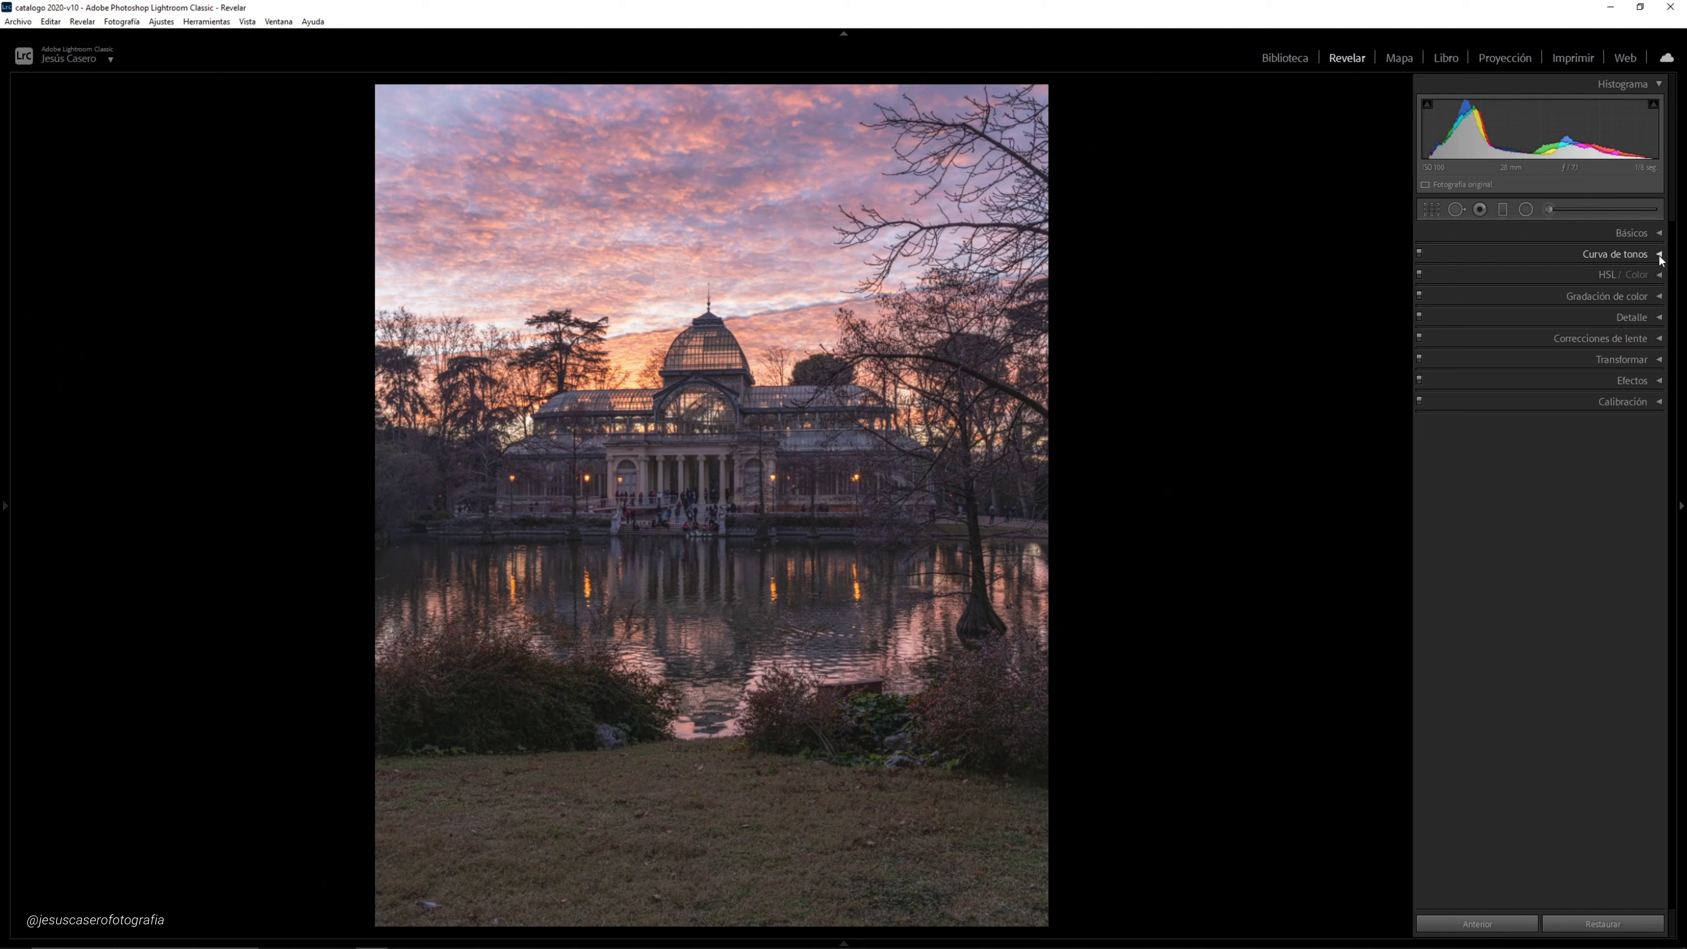
In HSL Hue, shift red to −35 and orange to −20
{"action": "left_click", "coordinate": [1659, 275]}
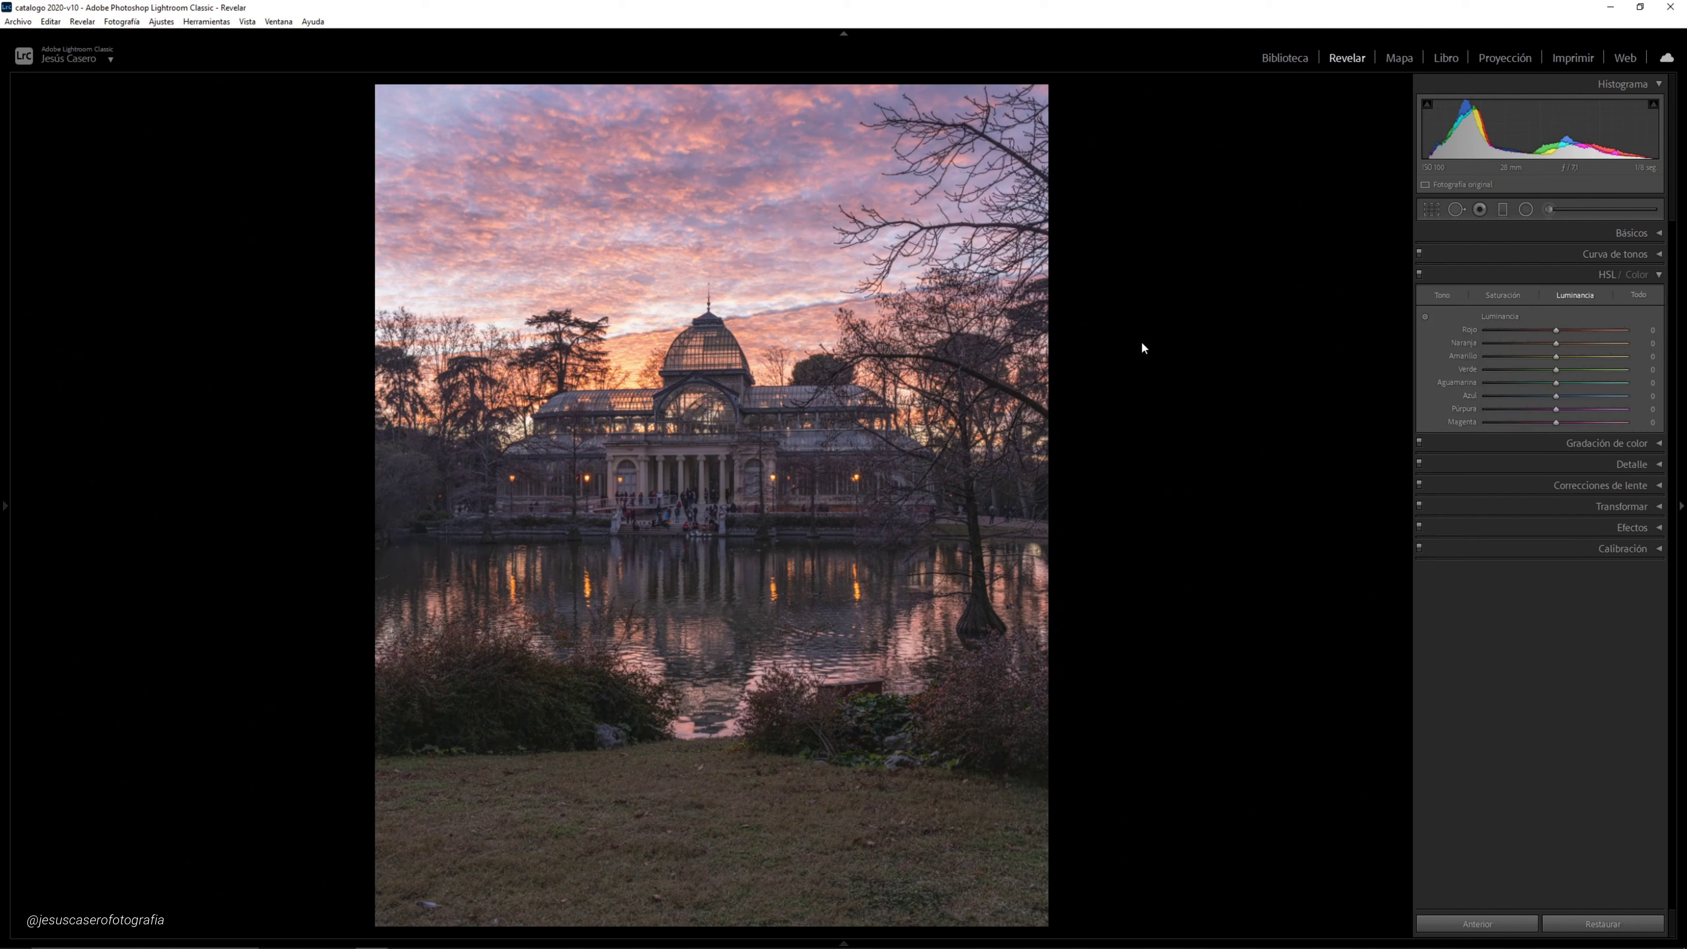
{"action": "key", "text": "ctrl+alt+shift+h"}
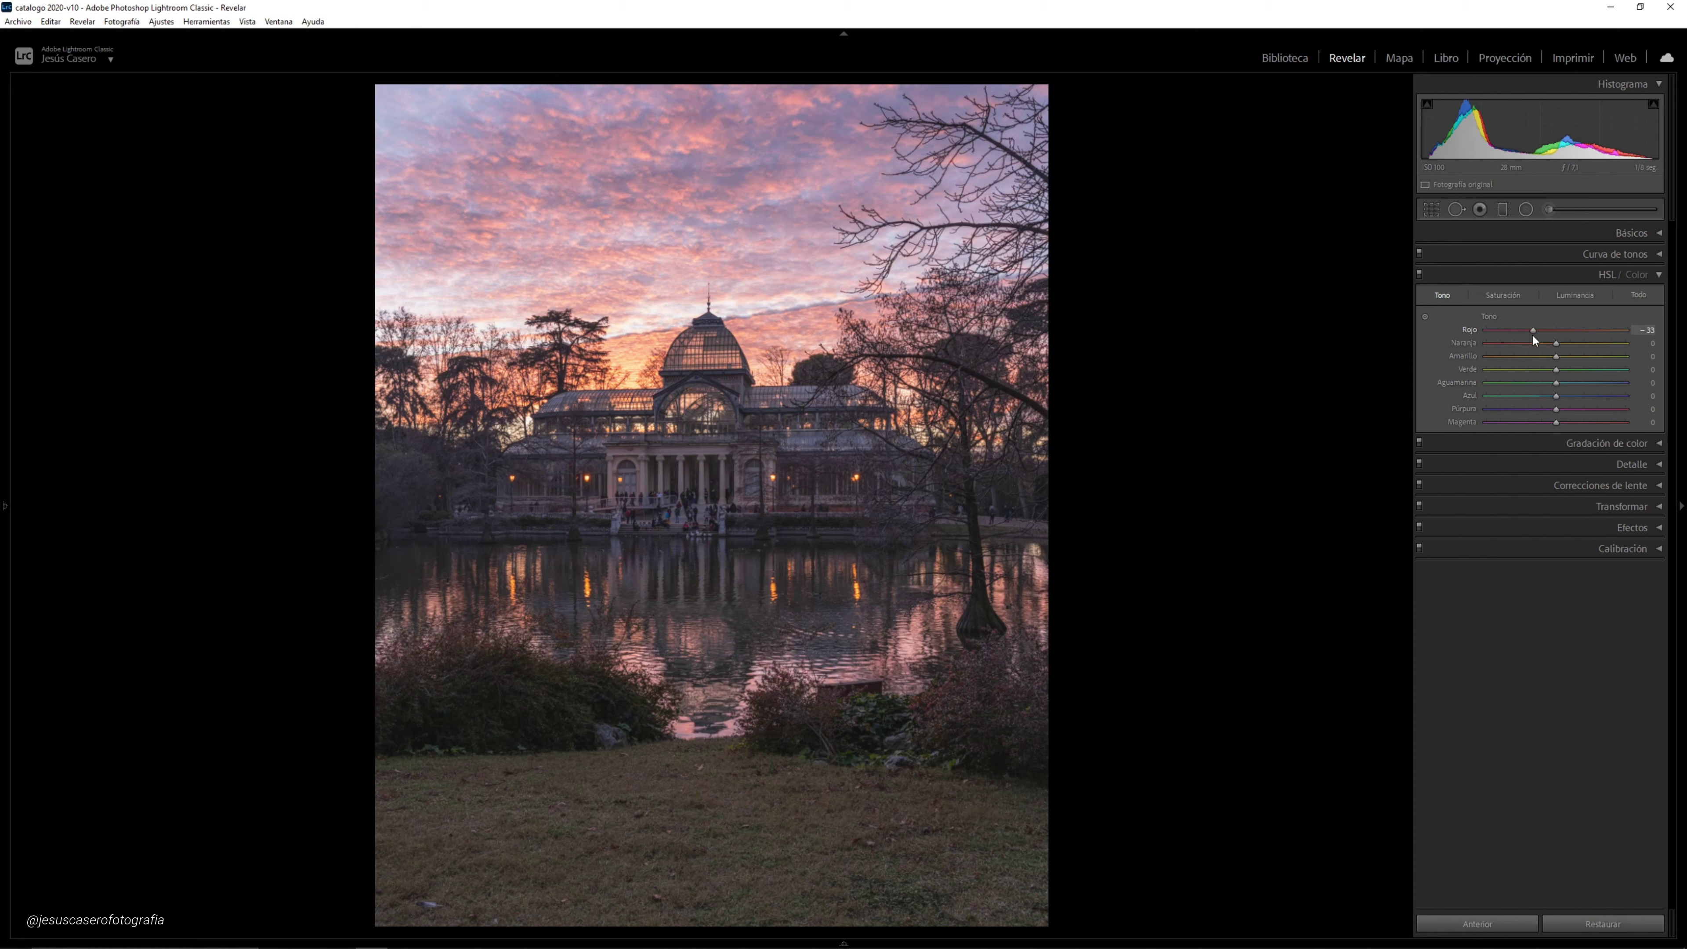
{"action": "mouse_move", "coordinate": [1533, 331]}
{"action": "left_mouse_down"}
{"action": "mouse_move", "coordinate": [1447, 330]}
{"action": "mouse_move", "coordinate": [1532, 359]}
{"action": "mouse_move", "coordinate": [1516, 353]}
{"action": "left_mouse_up"}
{"action": "mouse_move", "coordinate": [1543, 344]}
{"action": "left_mouse_down"}
{"action": "mouse_move", "coordinate": [1415, 358]}
{"action": "mouse_move", "coordinate": [1543, 351]}
{"action": "left_mouse_up"}
Shift the yellow hue to about +25
{"action": "left_click_drag", "start_coordinate": [1557, 358], "coordinate": [1565, 370]}
{"action": "mouse_move", "coordinate": [1556, 361]}
{"action": "left_mouse_down"}
{"action": "mouse_move", "coordinate": [1625, 378]}
{"action": "mouse_move", "coordinate": [1592, 375]}
{"action": "left_mouse_up"}
{"action": "left_click_drag", "start_coordinate": [1559, 359], "coordinate": [1567, 359]}
{"action": "left_click_drag", "start_coordinate": [1560, 359], "coordinate": [1572, 359]}
Shift the green hue to +45 and the purple hue to −15
{"action": "left_click", "coordinate": [844, 757]}
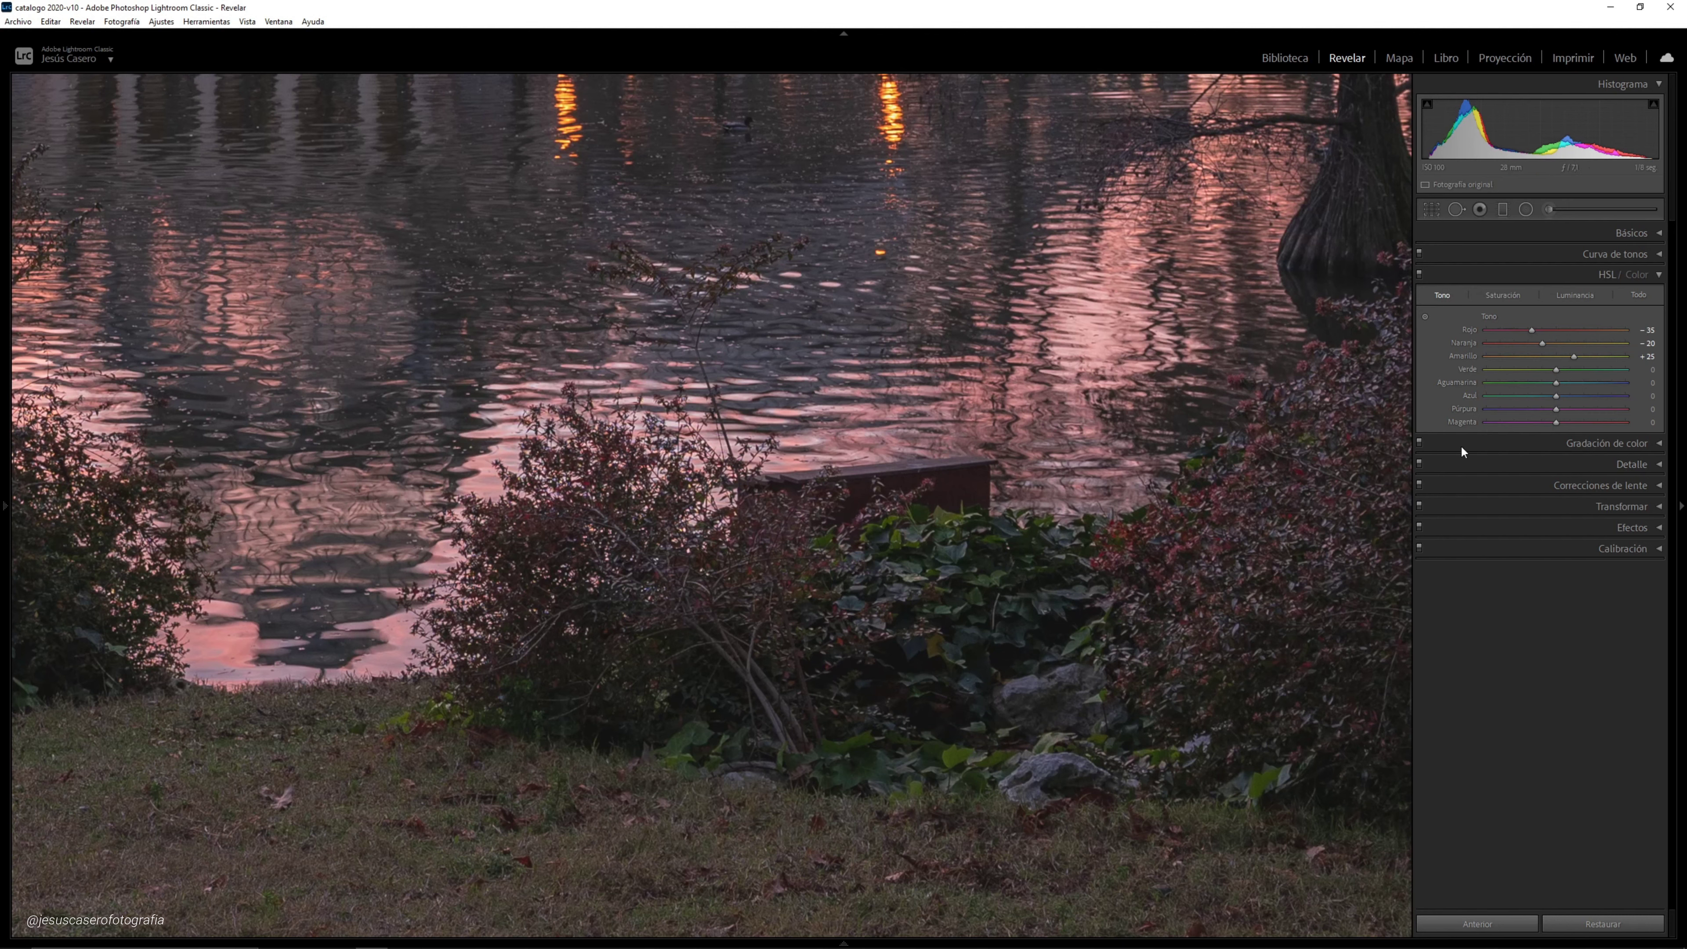
{"action": "mouse_move", "coordinate": [1558, 373]}
{"action": "left_mouse_down"}
{"action": "mouse_move", "coordinate": [1638, 384]}
{"action": "mouse_move", "coordinate": [1439, 380]}
{"action": "left_mouse_up"}
{"action": "left_click_drag", "start_coordinate": [1529, 396], "coordinate": [1659, 411]}
{"action": "left_click", "coordinate": [942, 731]}
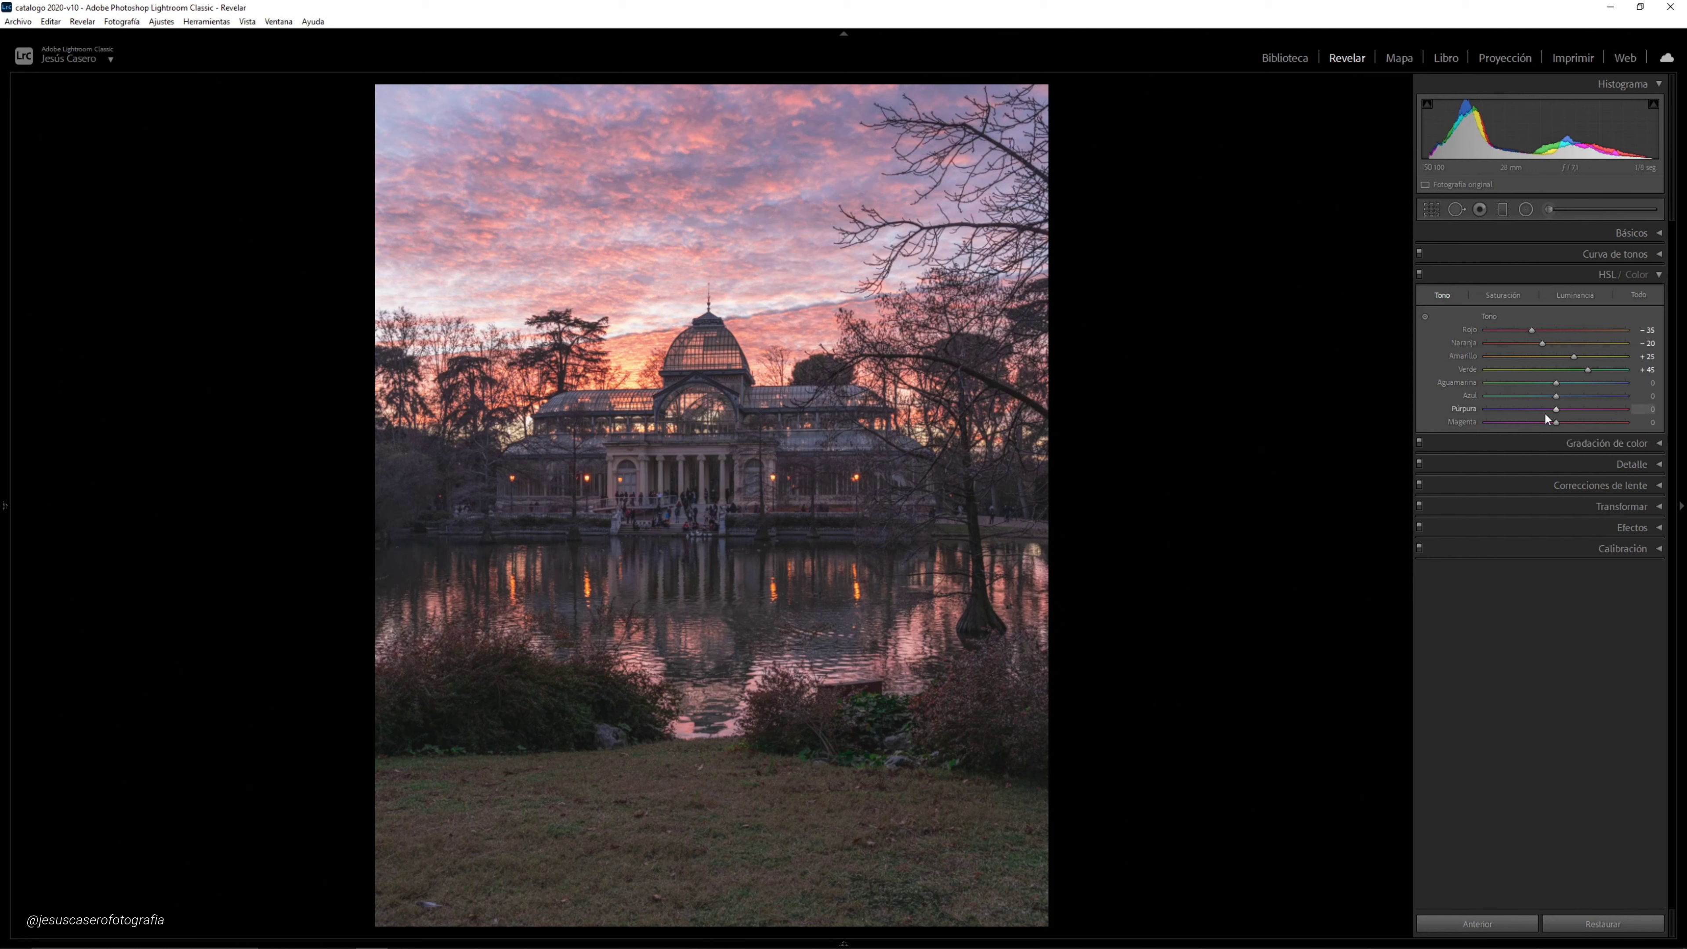
{"action": "mouse_move", "coordinate": [1554, 409]}
{"action": "left_mouse_down"}
{"action": "mouse_move", "coordinate": [1609, 409]}
{"action": "mouse_move", "coordinate": [1454, 407]}
{"action": "mouse_move", "coordinate": [1603, 408]}
{"action": "mouse_move", "coordinate": [1551, 410]}
{"action": "left_mouse_up"}
{"action": "left_click_drag", "start_coordinate": [1542, 414], "coordinate": [1541, 411]}
Nudge the saturation of red, orange, yellow, green and purple slightly upward
{"action": "left_click", "coordinate": [1510, 295]}
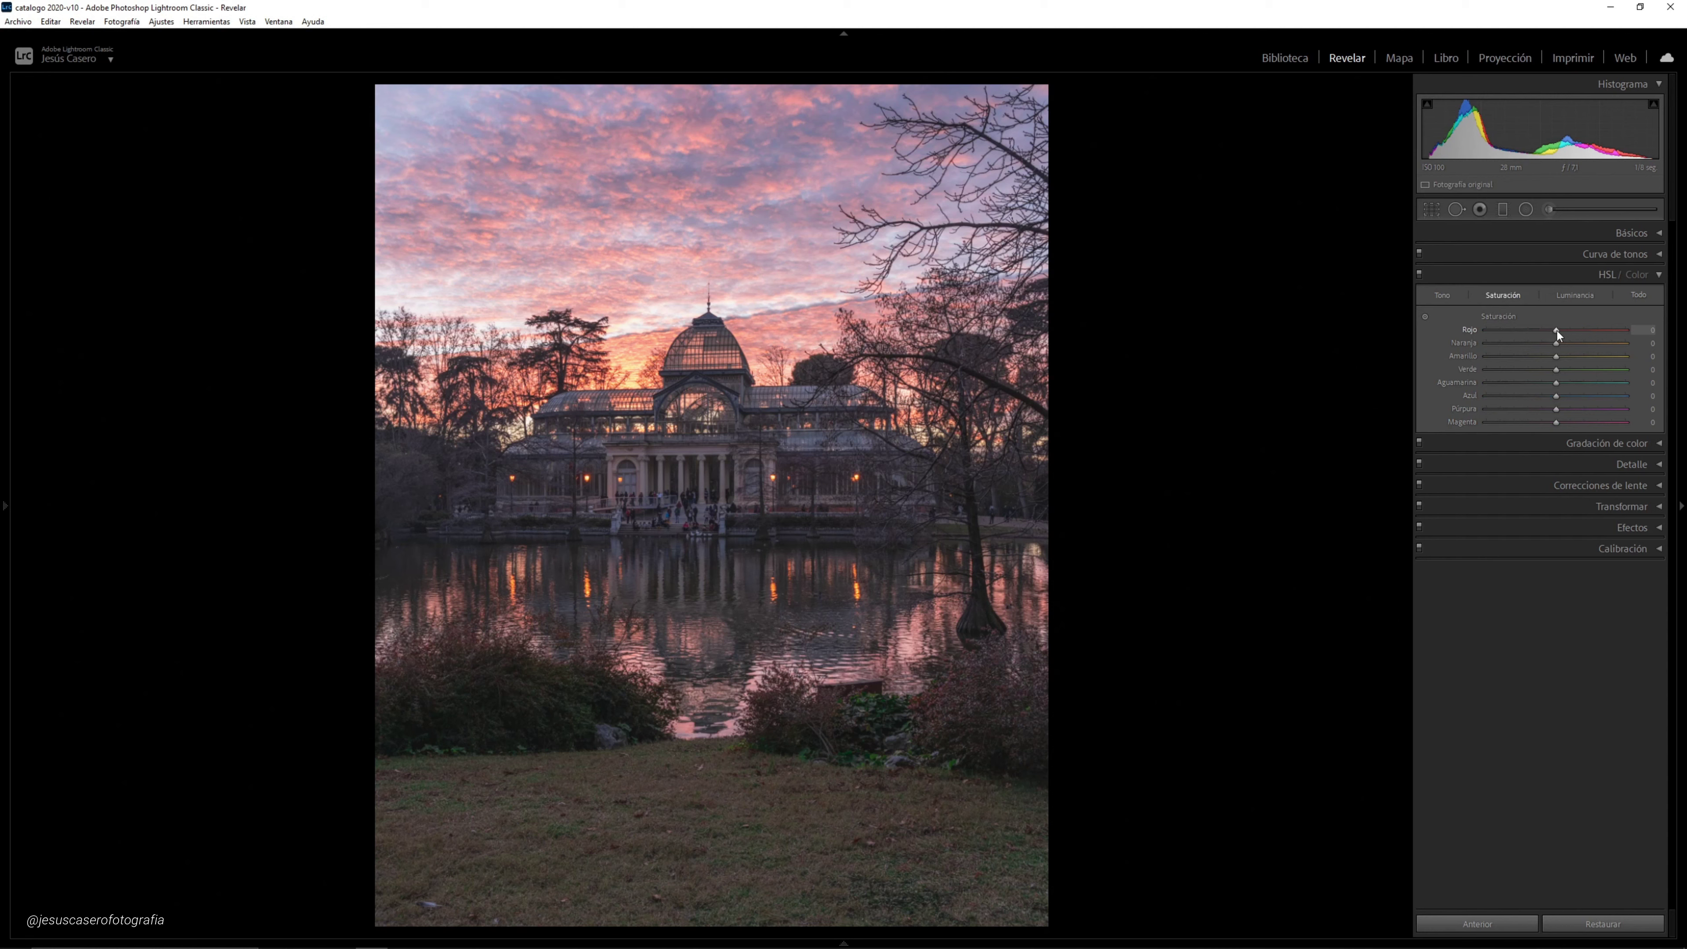
{"action": "scroll", "coordinate": [1558, 328], "scroll_direction": "up", "scroll_amount": 4}
{"action": "scroll", "coordinate": [1557, 359], "scroll_direction": "up", "scroll_amount": 4}
{"action": "scroll", "coordinate": [1559, 369], "scroll_direction": "up", "scroll_amount": 2}
{"action": "scroll", "coordinate": [1564, 370], "scroll_direction": "down", "scroll_amount": 3}
{"action": "scroll", "coordinate": [1561, 409], "scroll_direction": "up", "scroll_amount": 5}
Set HSL luminance to yellow +8, green +16 and blue −20
{"action": "left_click", "coordinate": [1570, 295]}
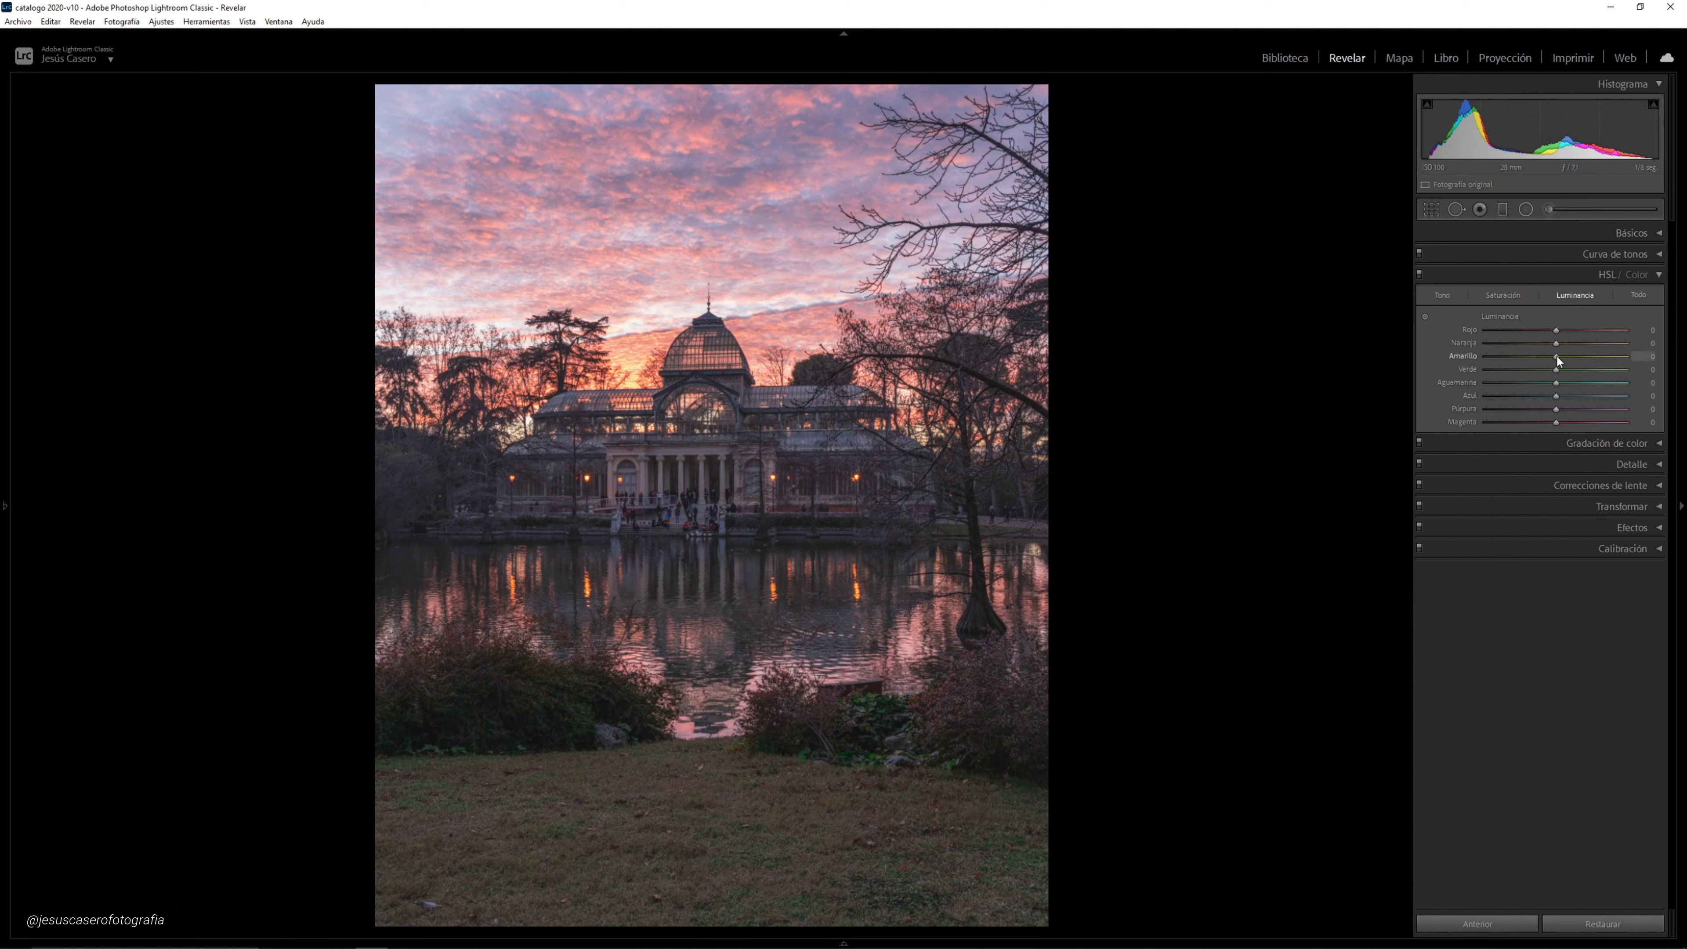
{"action": "scroll", "coordinate": [1565, 359], "scroll_direction": "down", "scroll_amount": 3}
{"action": "left_click_drag", "start_coordinate": [1532, 393], "coordinate": [1539, 397]}
Toggle the HSL/Color adjustments off and on to compare, leaving them on and collapsed
{"action": "left_click", "coordinate": [1418, 273]}
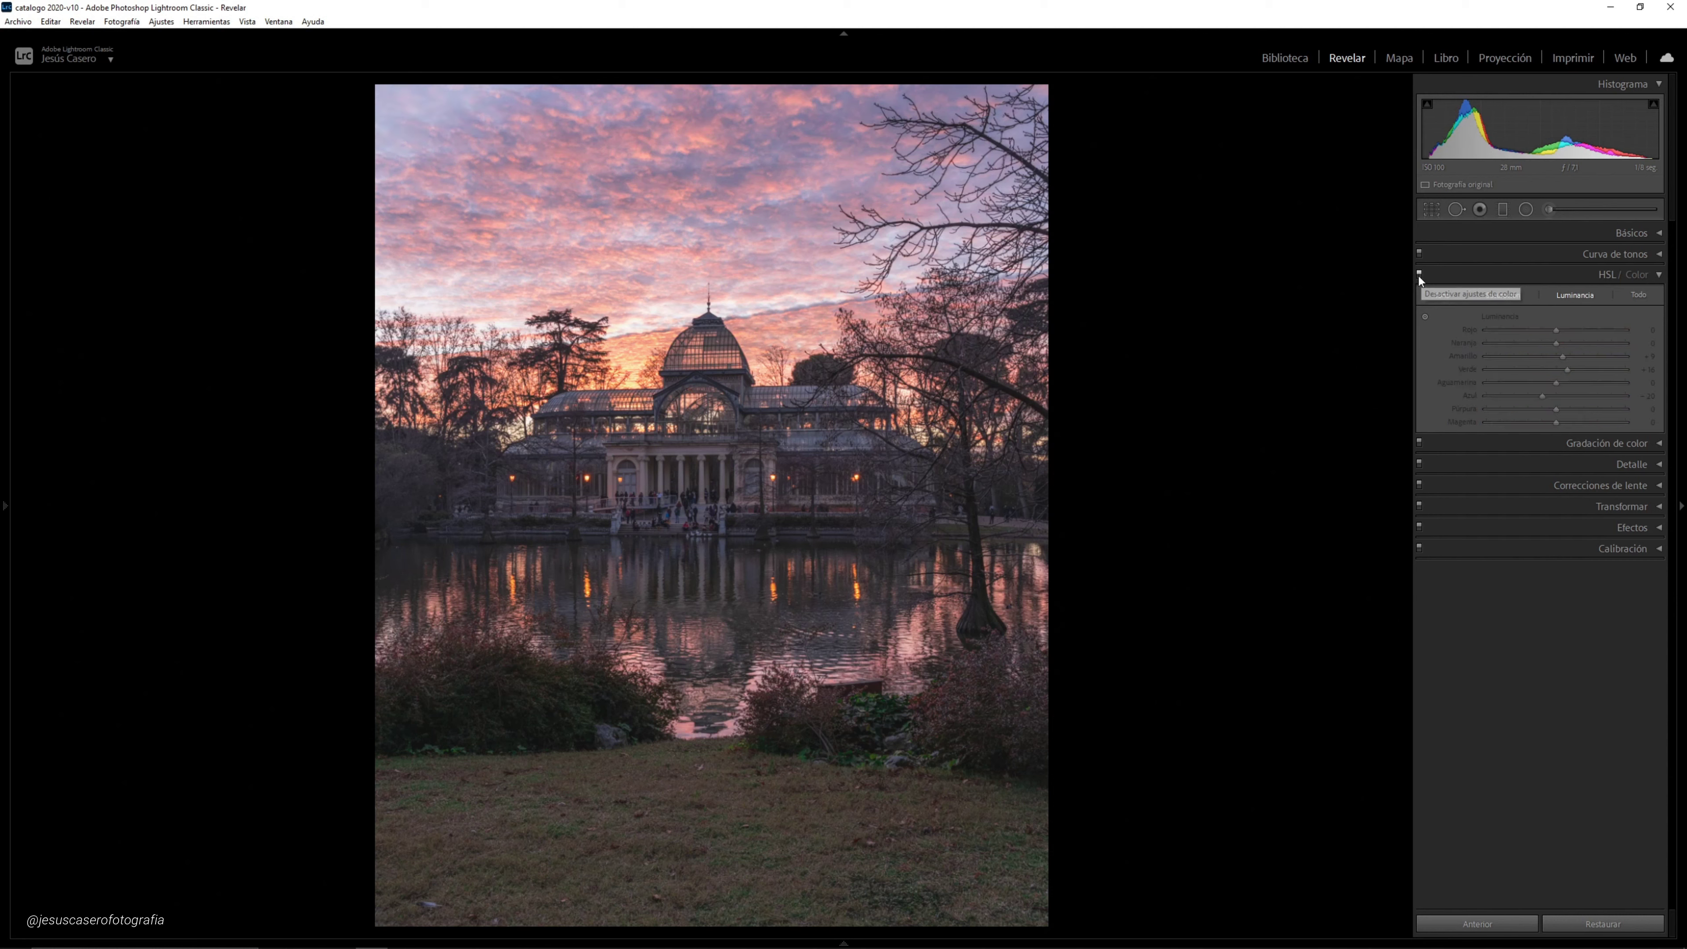
{"action": "left_click", "coordinate": [1419, 273]}
{"action": "left_click", "coordinate": [1419, 274]}
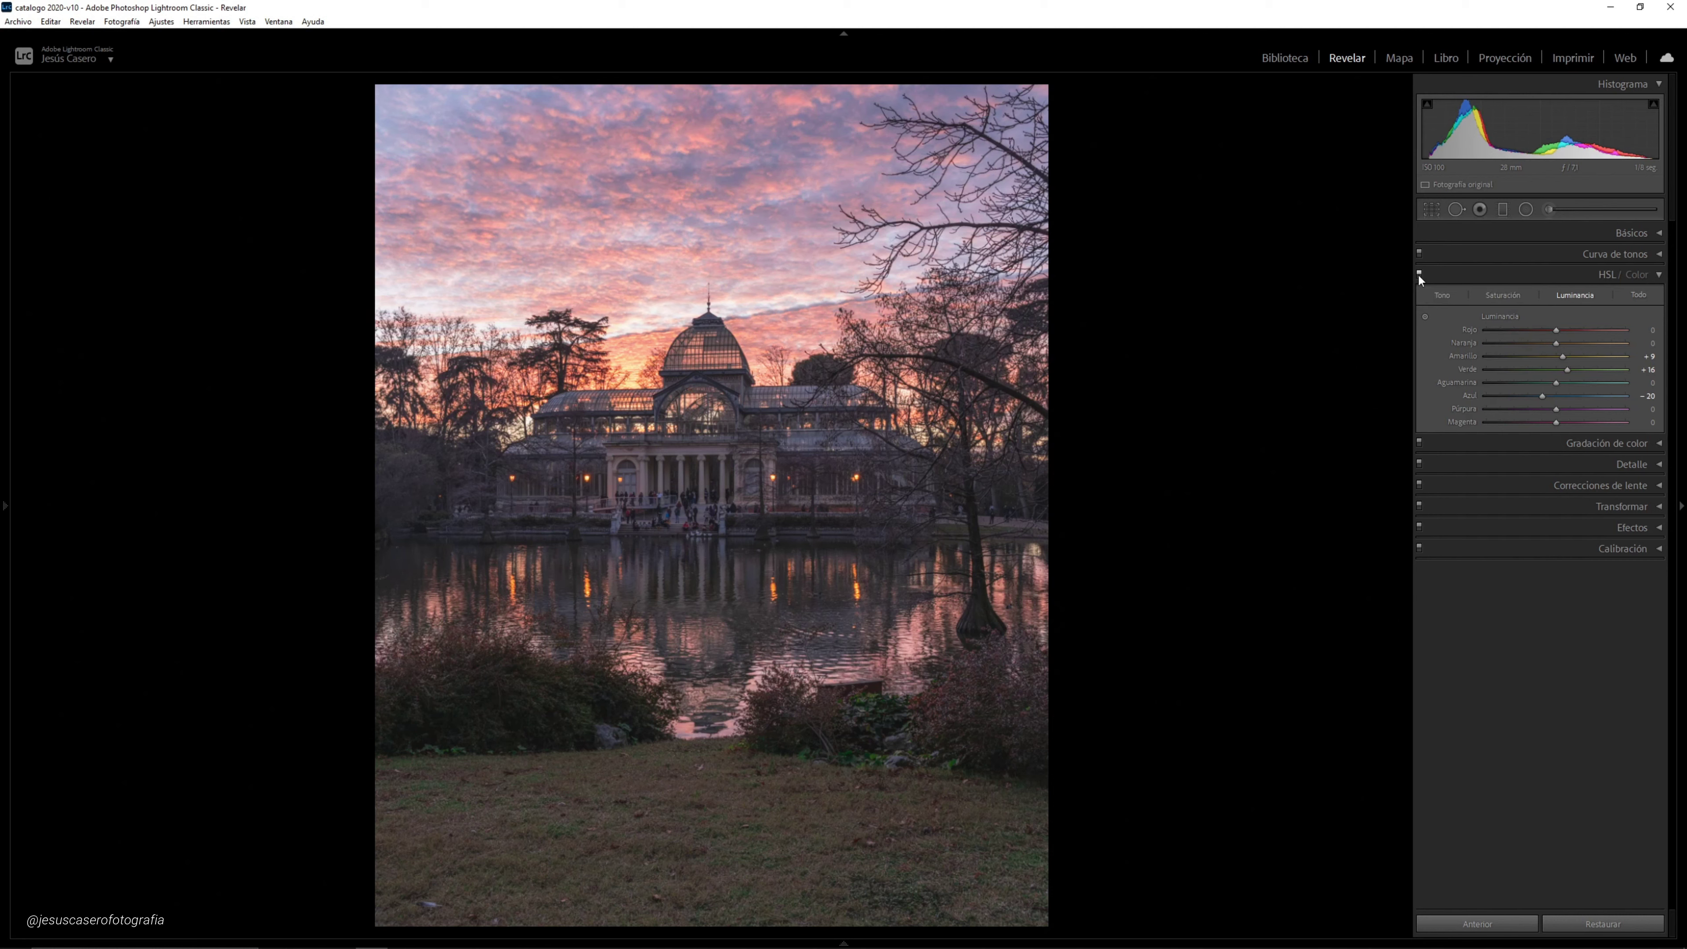
{"action": "left_click", "coordinate": [1418, 275]}
{"action": "left_click", "coordinate": [1418, 273]}
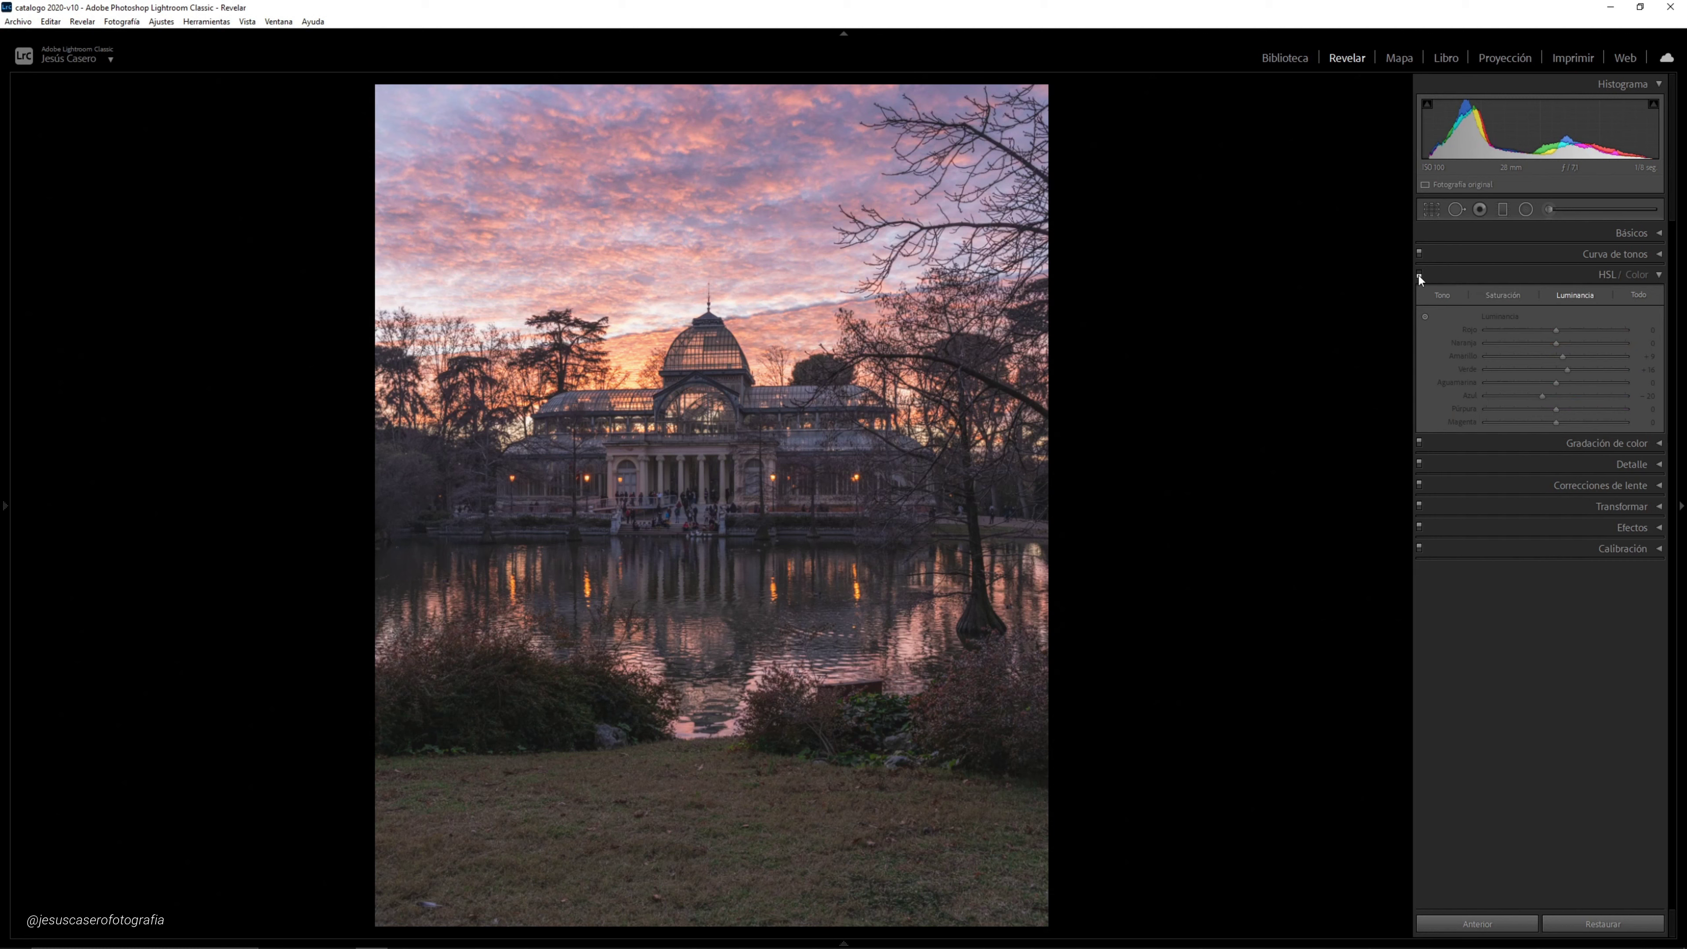
{"action": "left_click", "coordinate": [1419, 275]}
{"action": "left_click", "coordinate": [1418, 275]}
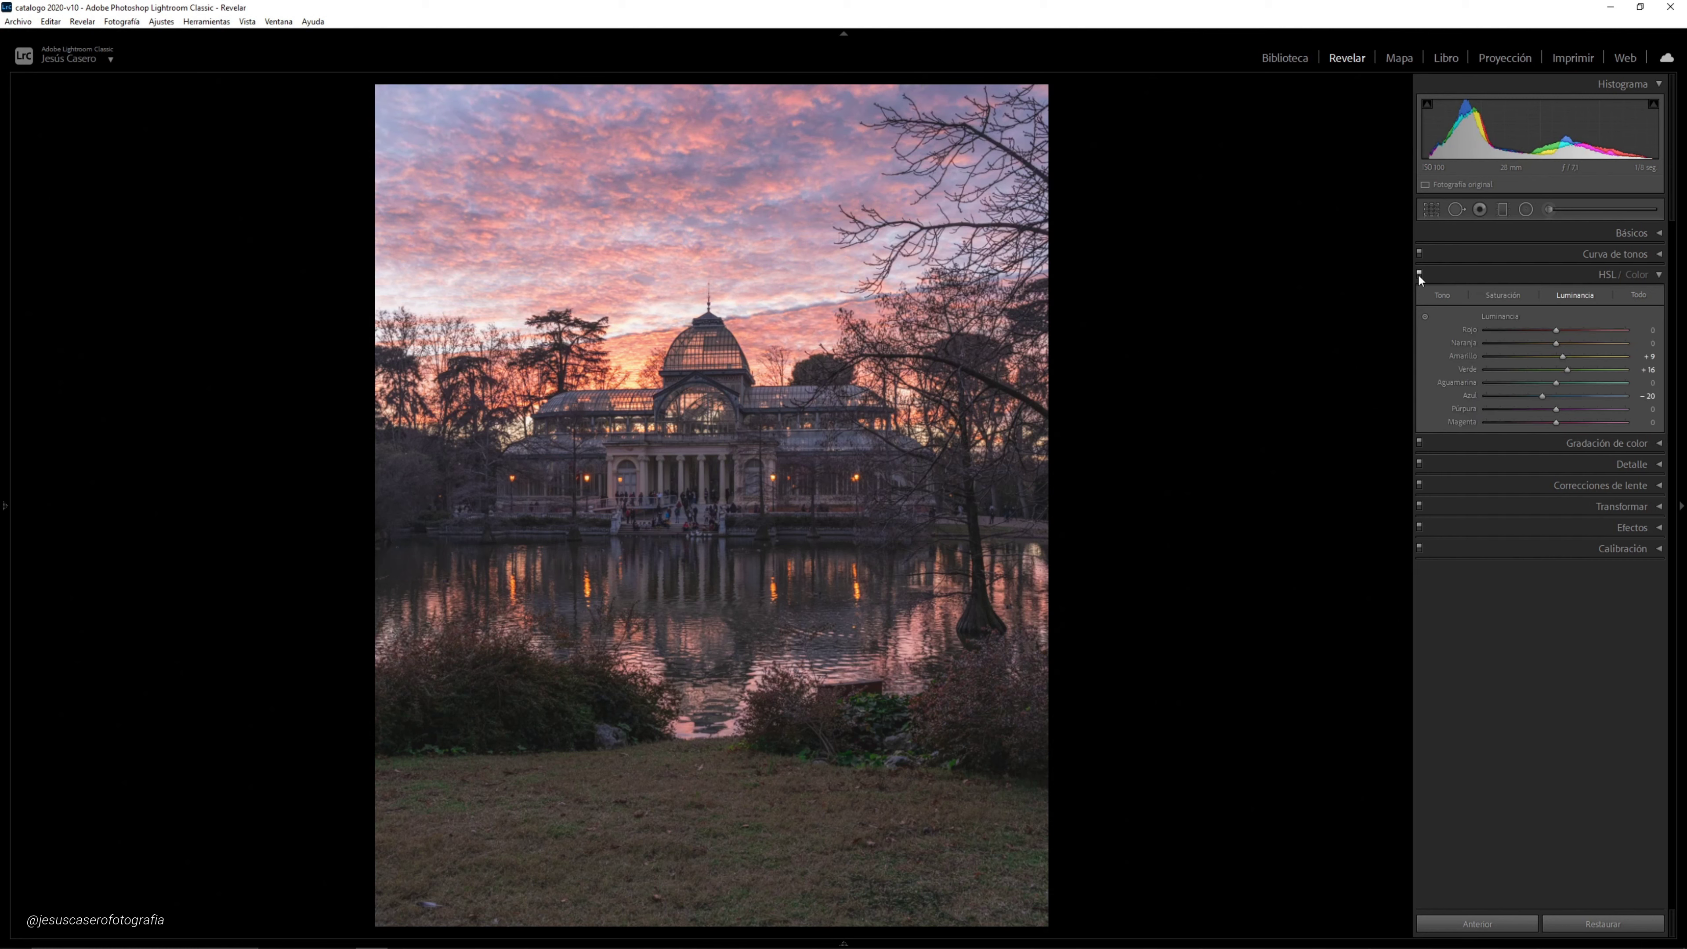
{"action": "left_click", "coordinate": [1419, 274]}
{"action": "left_click", "coordinate": [1418, 275]}
{"action": "left_click", "coordinate": [1418, 275]}
{"action": "left_click", "coordinate": [1419, 274]}
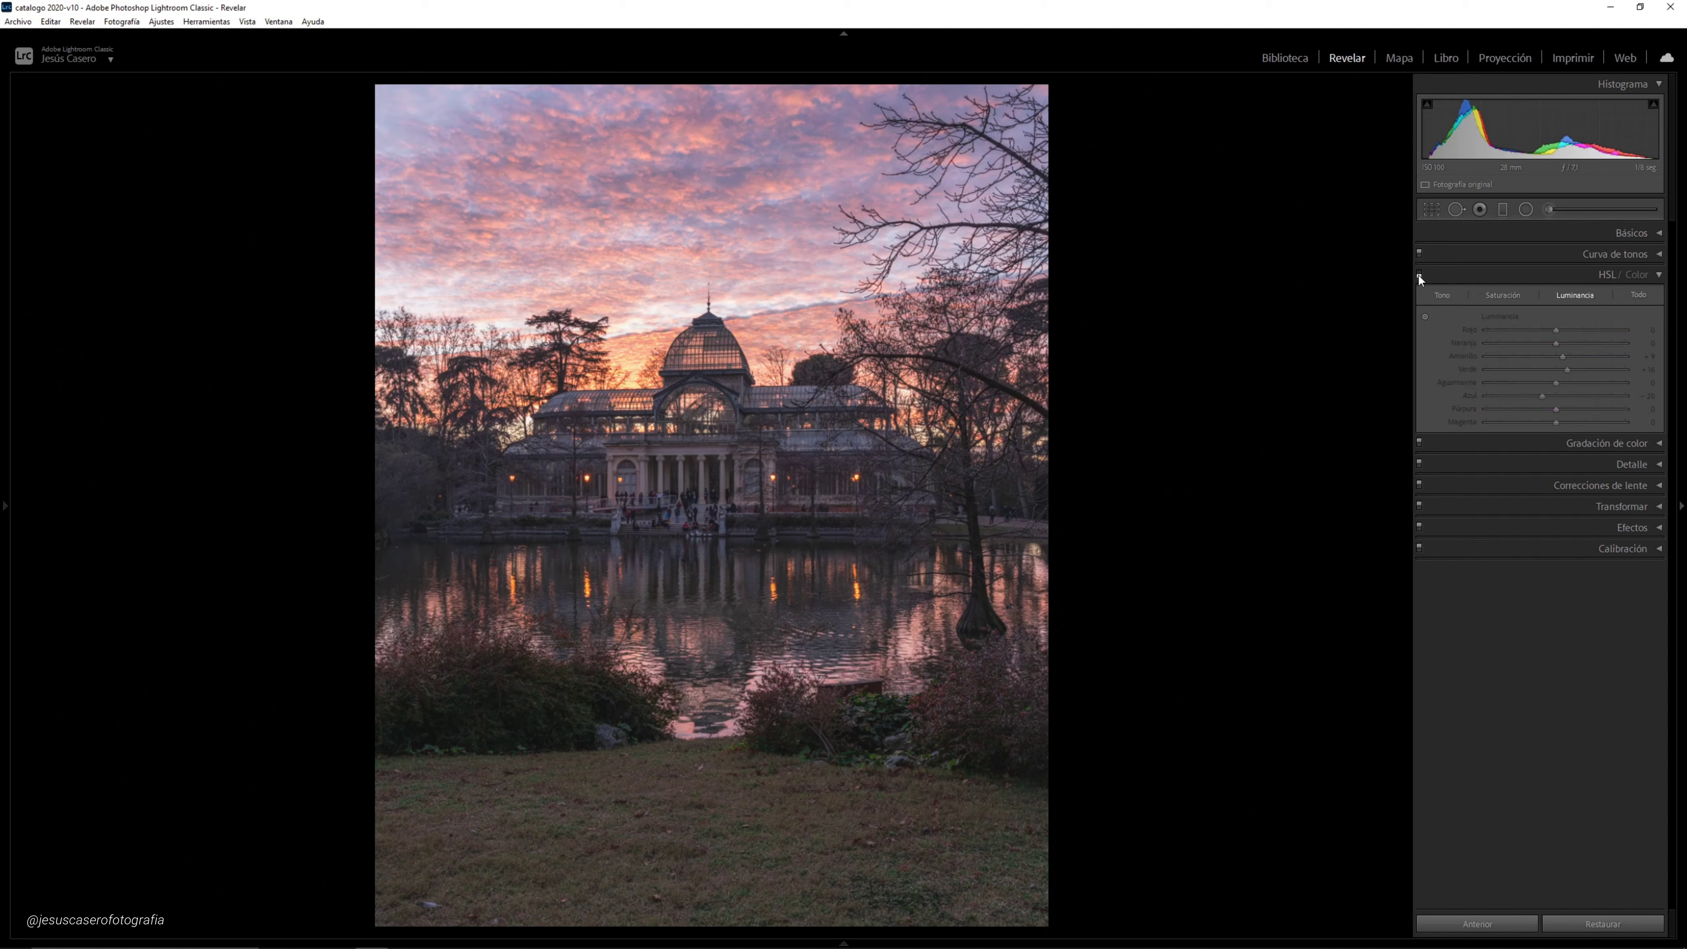
{"action": "left_click", "coordinate": [1658, 276]}
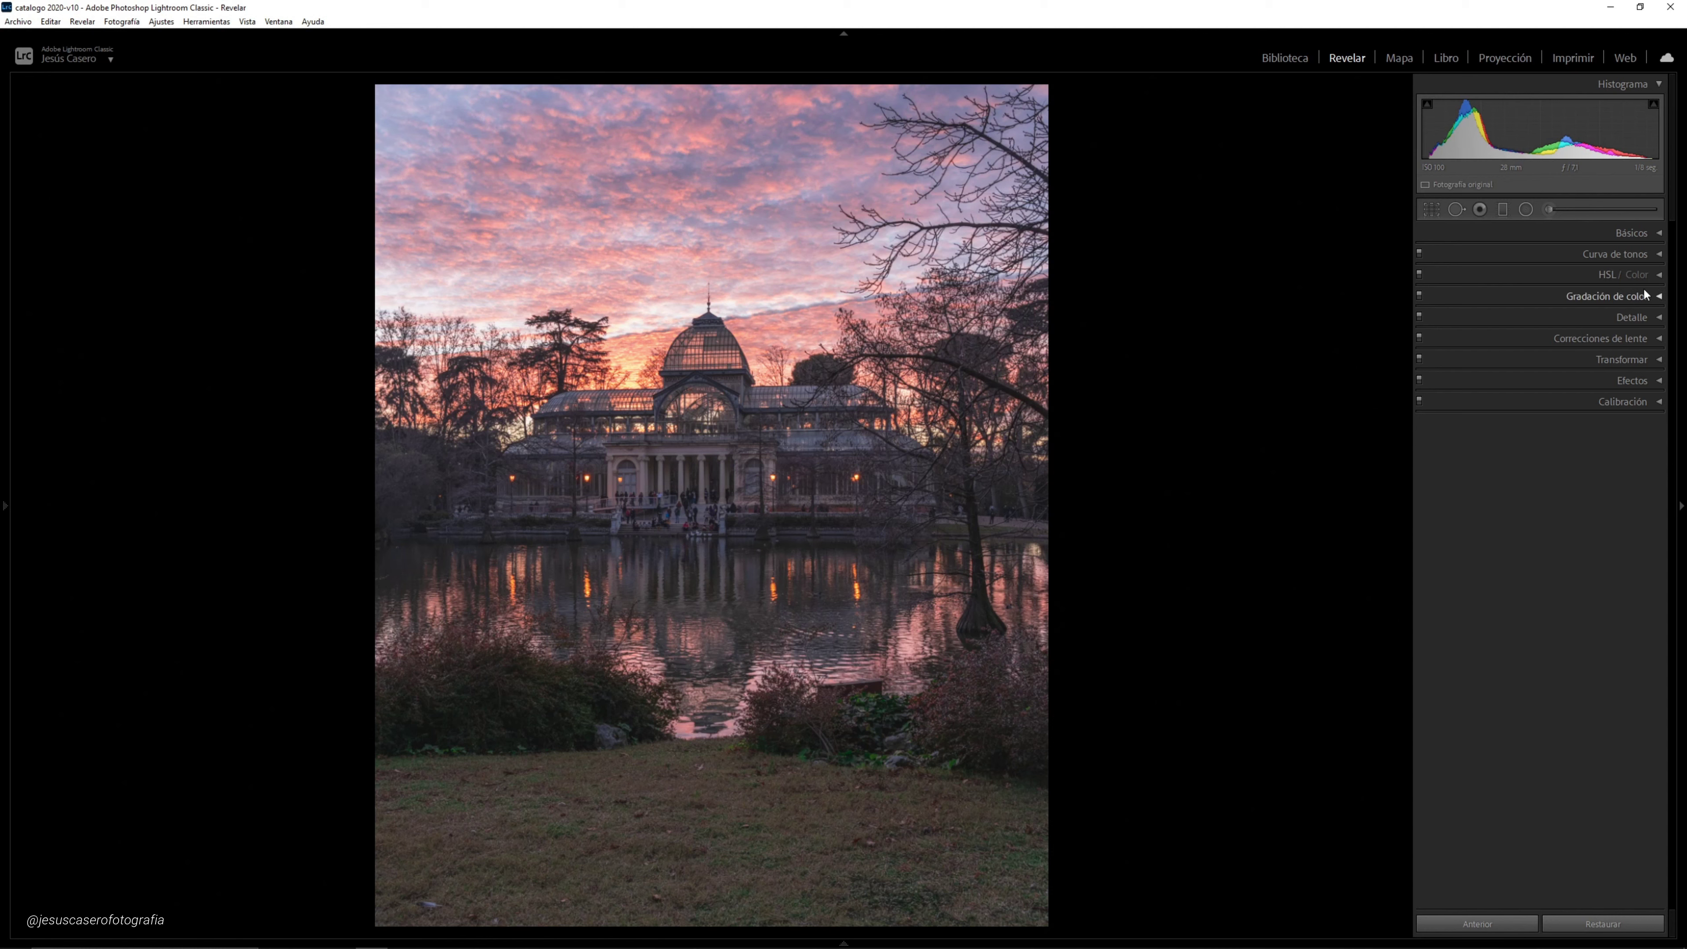
Set sharpening Amount to 70 and raise Masking to 85 while previewing the edge mask
{"action": "left_click", "coordinate": [1661, 319]}
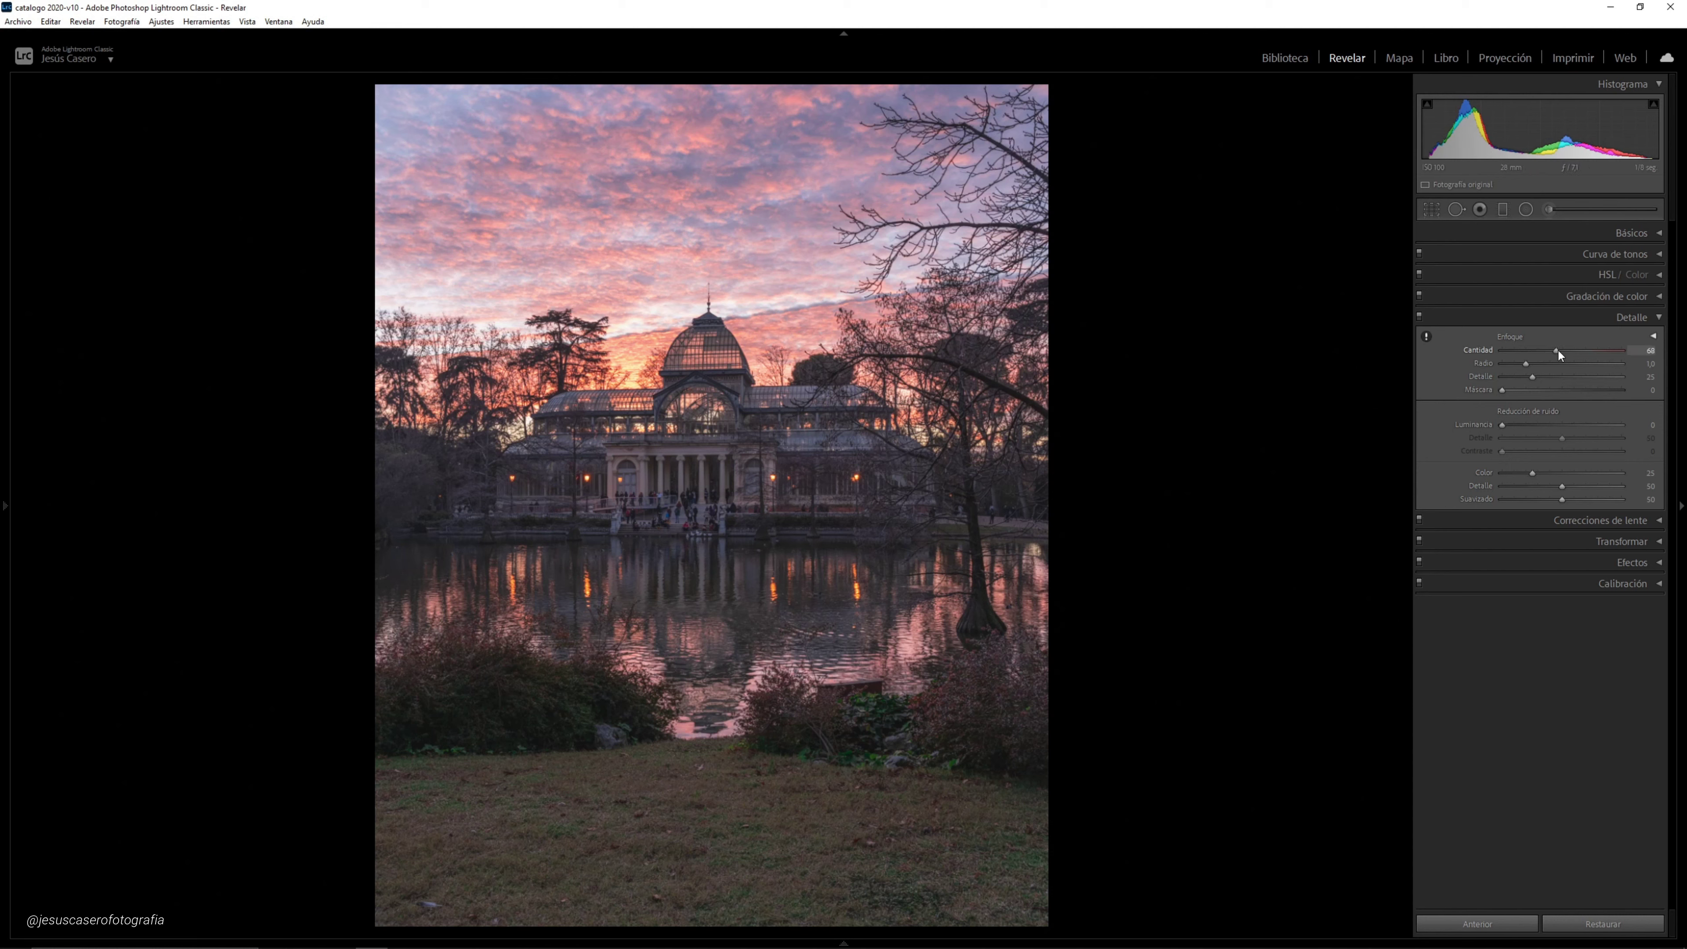
{"action": "left_click", "coordinate": [1559, 350]}
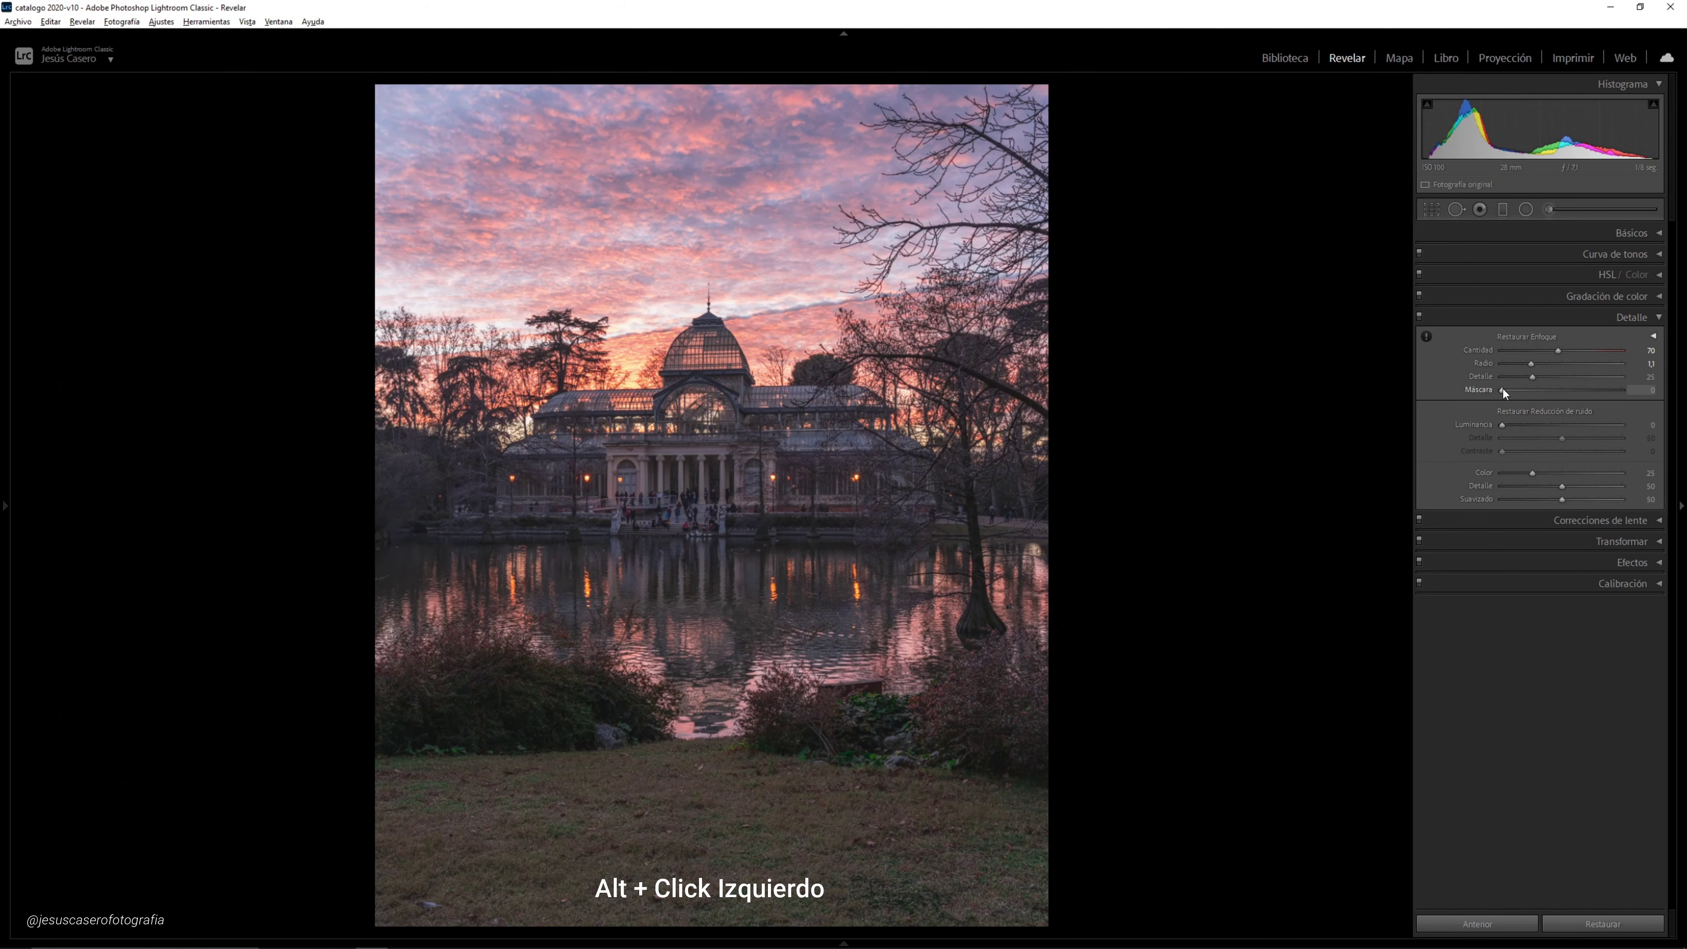
{"action": "left_click_drag", "start_coordinate": [1501, 394], "coordinate": [1564, 397]}
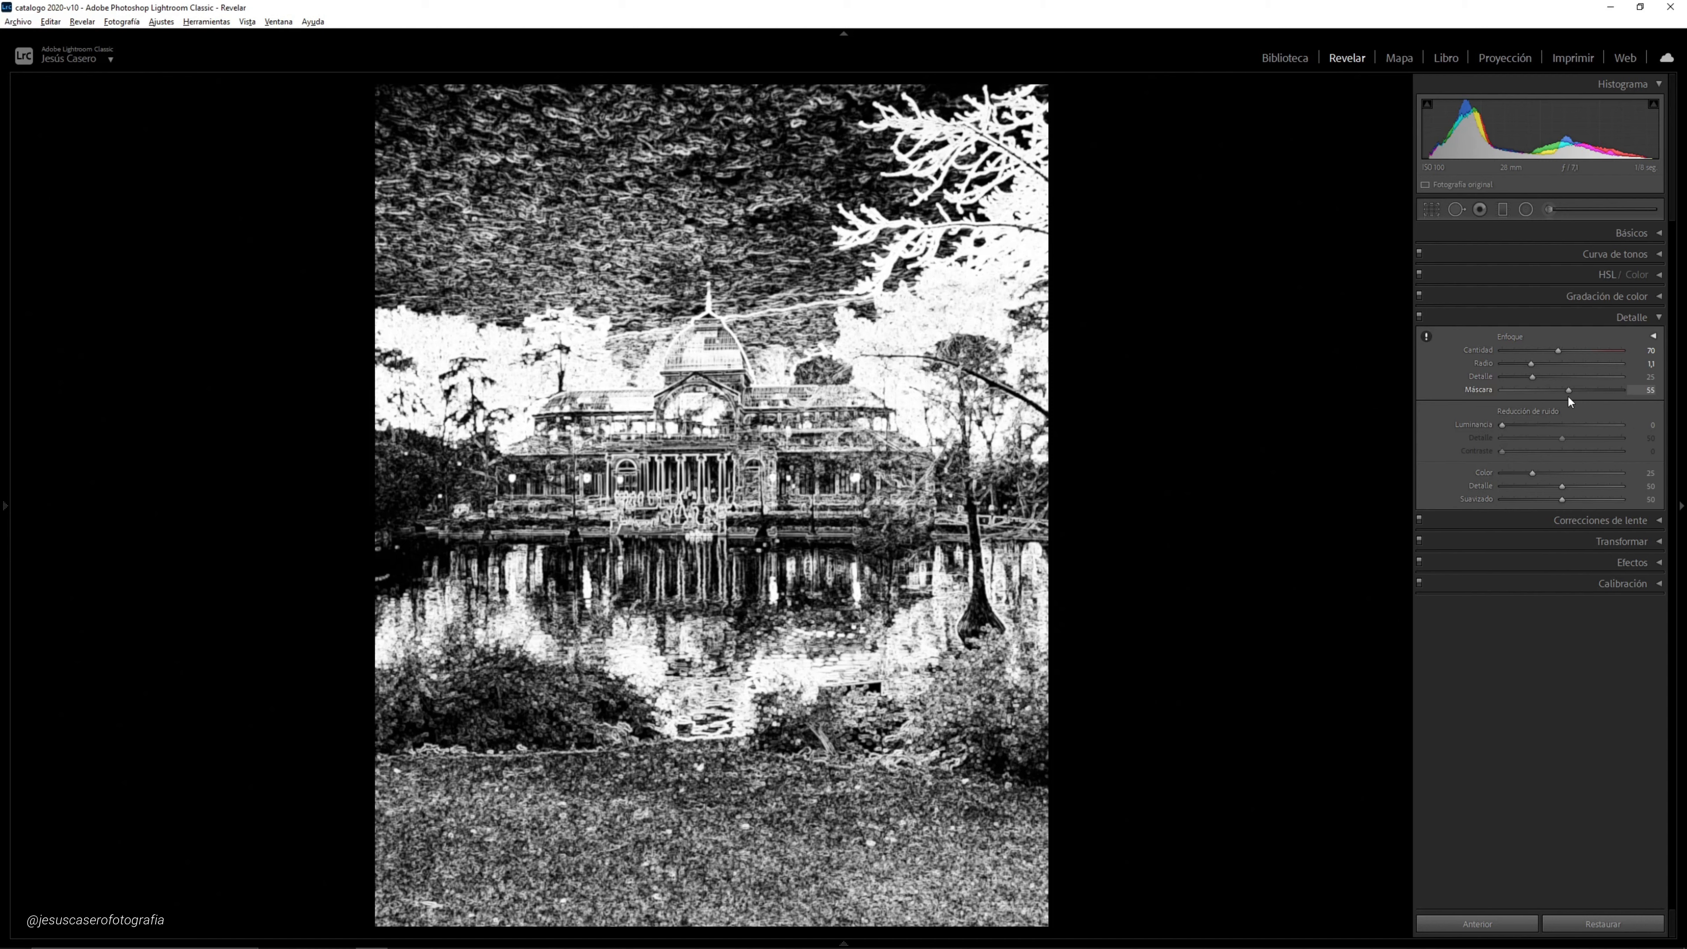
{"action": "left_click_drag", "start_coordinate": [1570, 401], "coordinate": [1572, 402]}
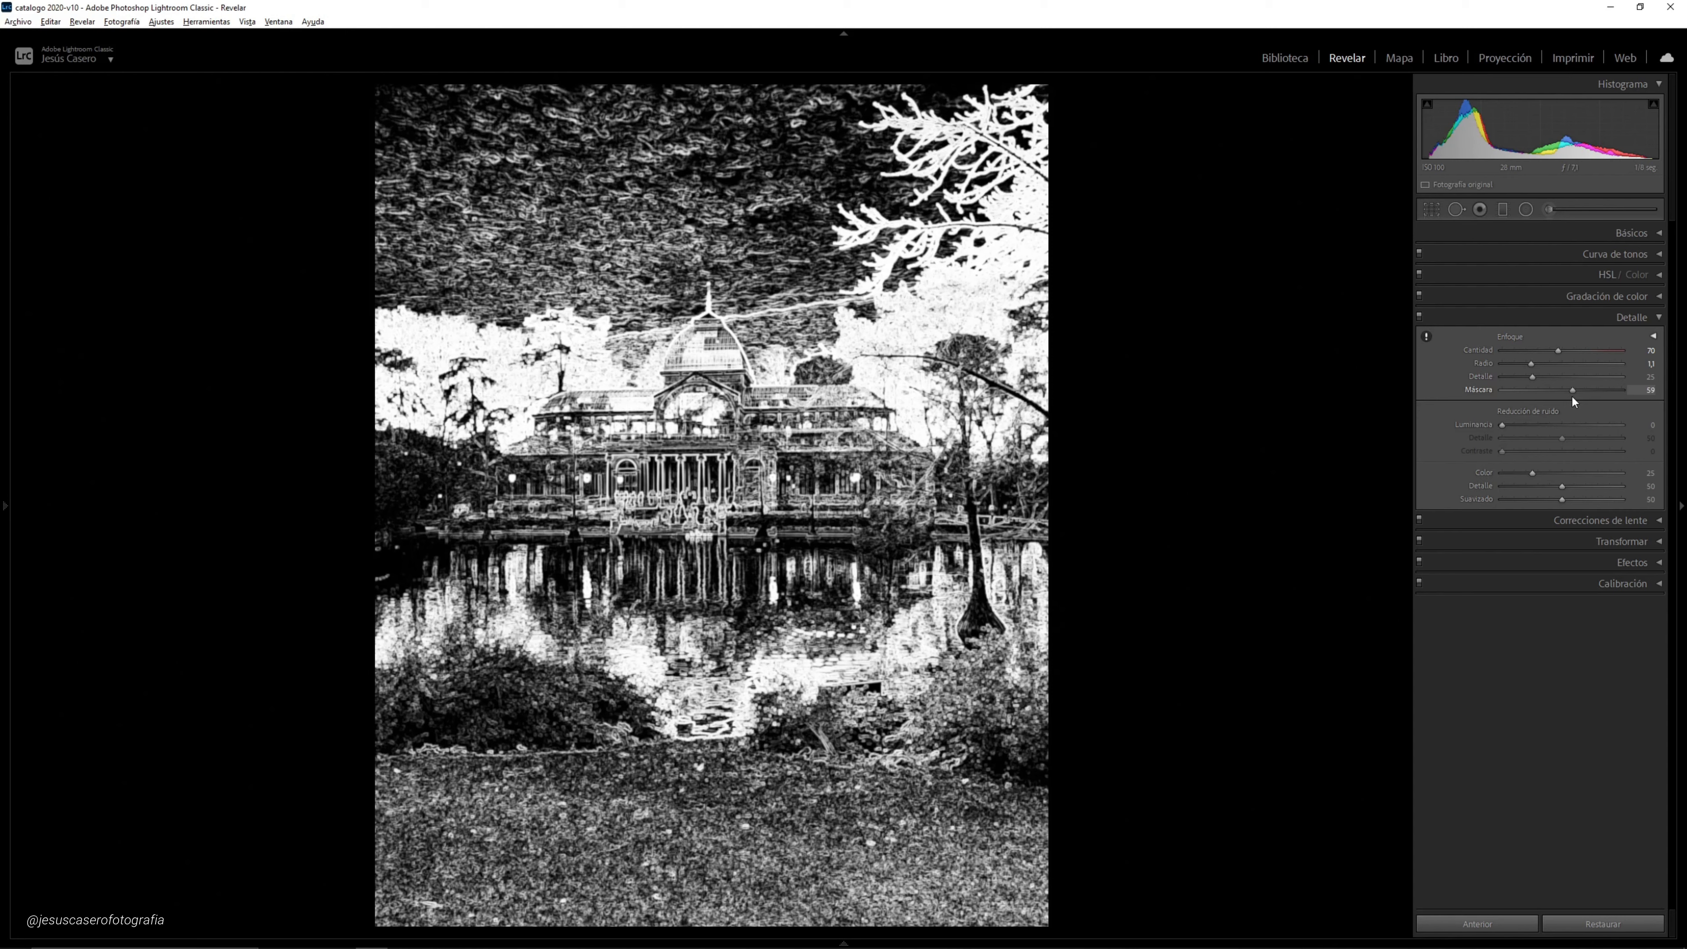
{"action": "left_click_drag", "start_coordinate": [1572, 397], "coordinate": [1584, 397]}
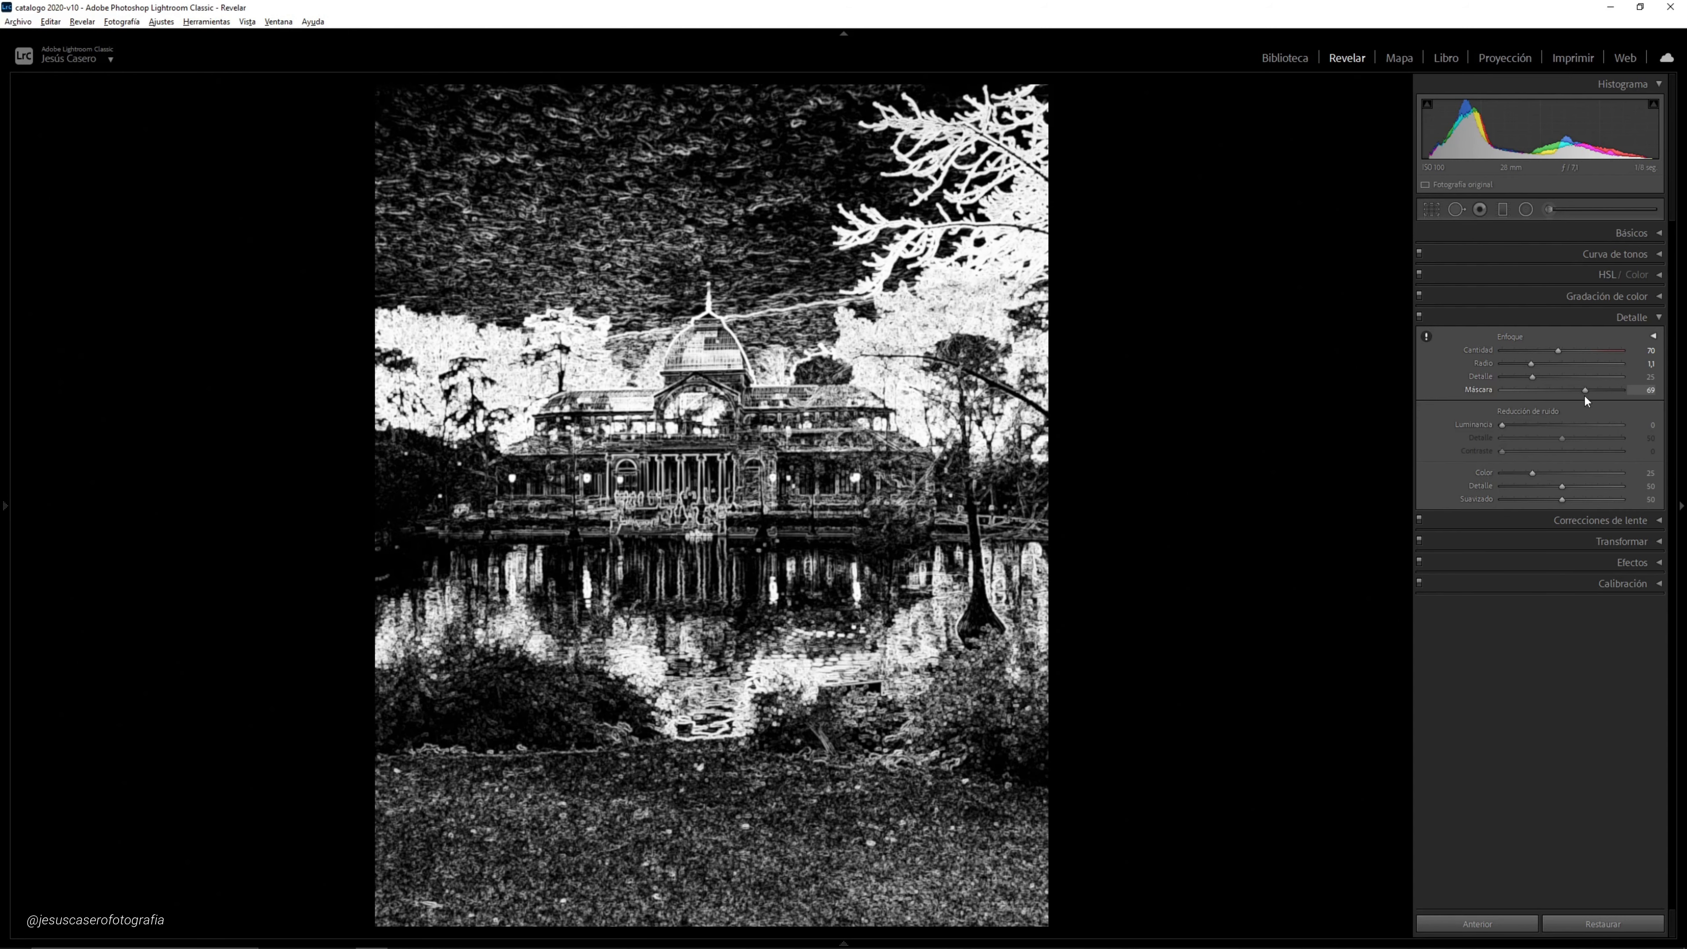
{"action": "left_click_drag", "start_coordinate": [1587, 399], "coordinate": [1590, 399]}
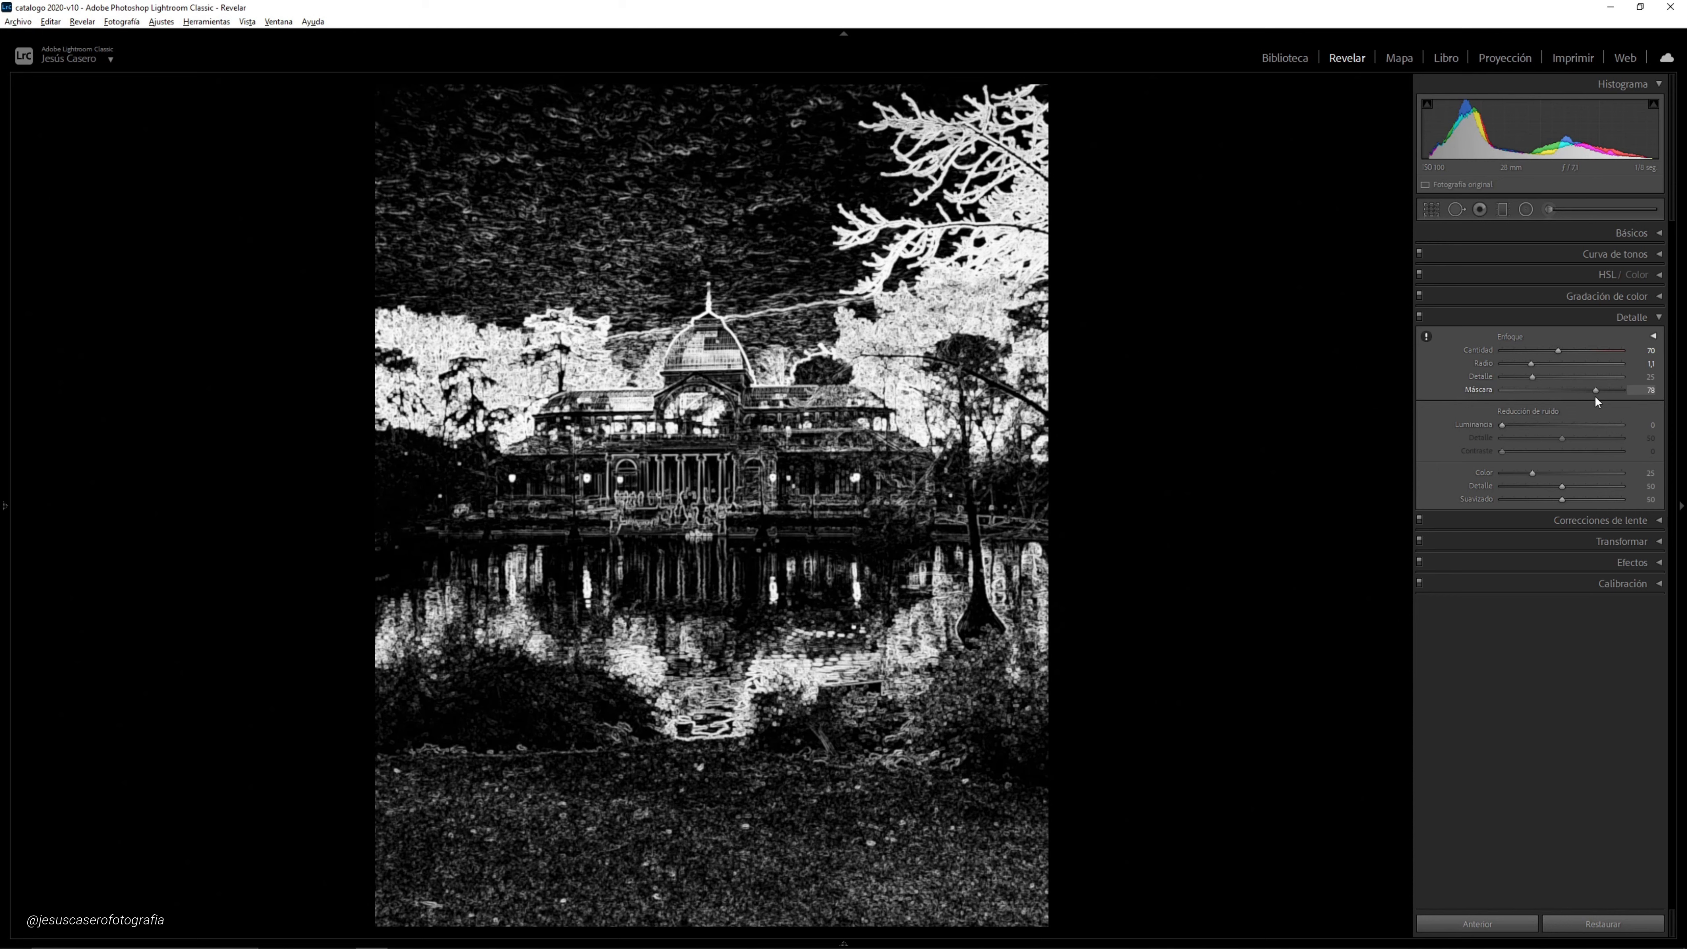
{"action": "left_click_drag", "start_coordinate": [1597, 400], "coordinate": [1600, 400]}
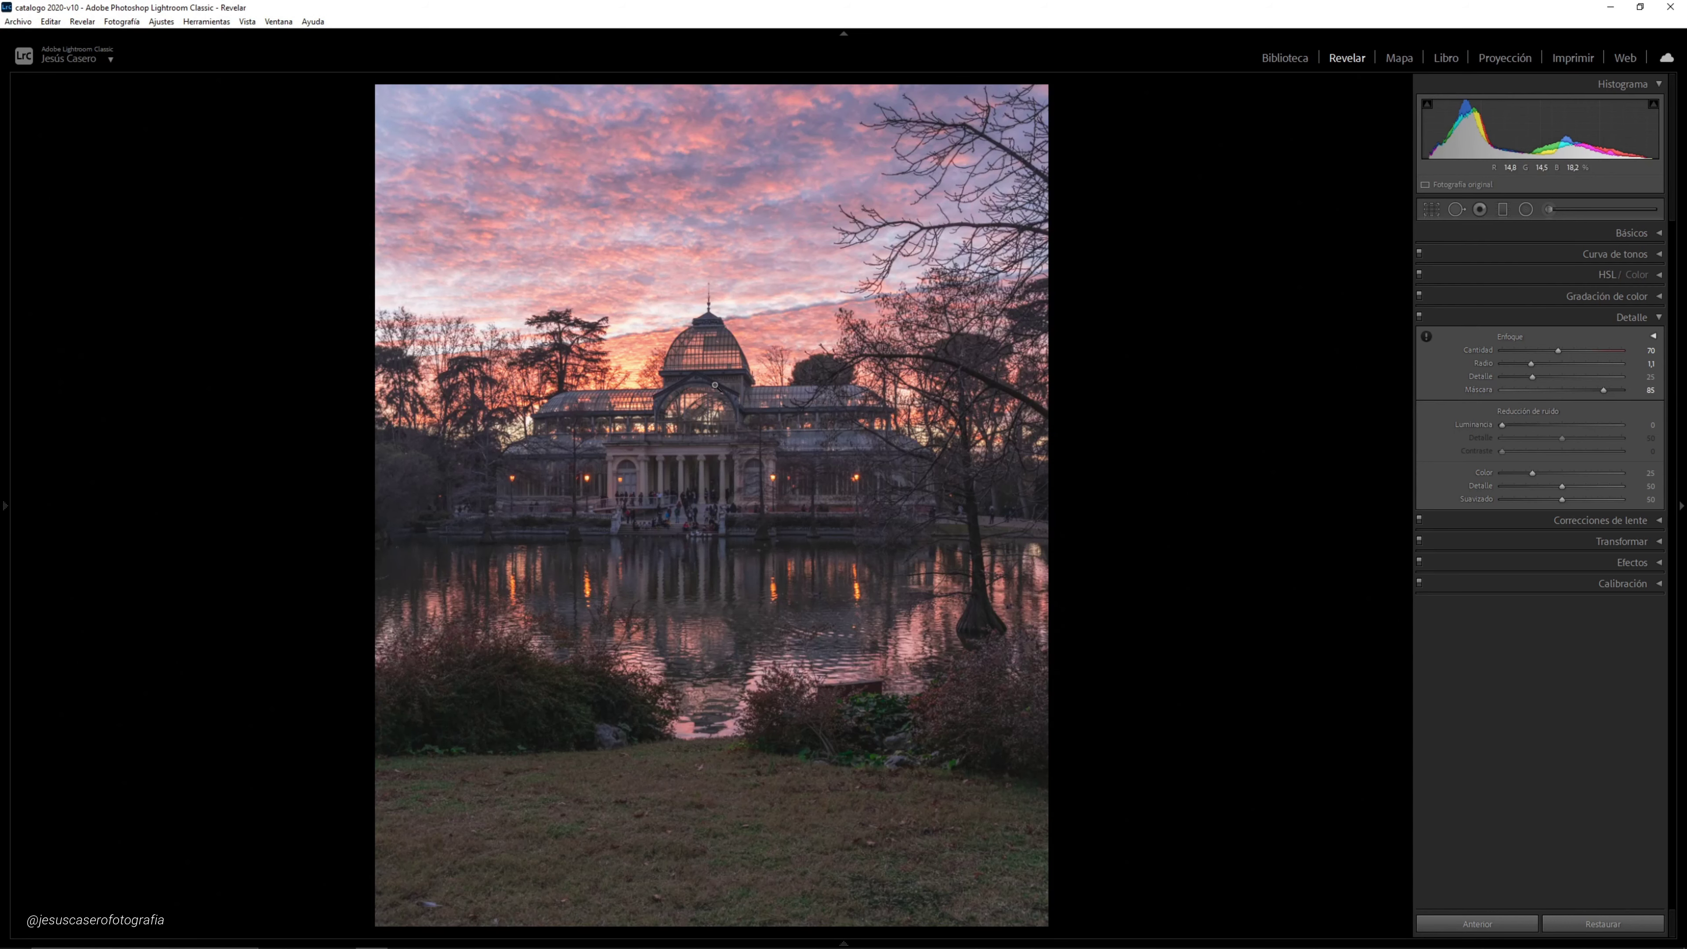
Compare sharpening on and off zoomed on the dome, then set luminance noise reduction to 4
{"action": "left_click", "coordinate": [705, 349]}
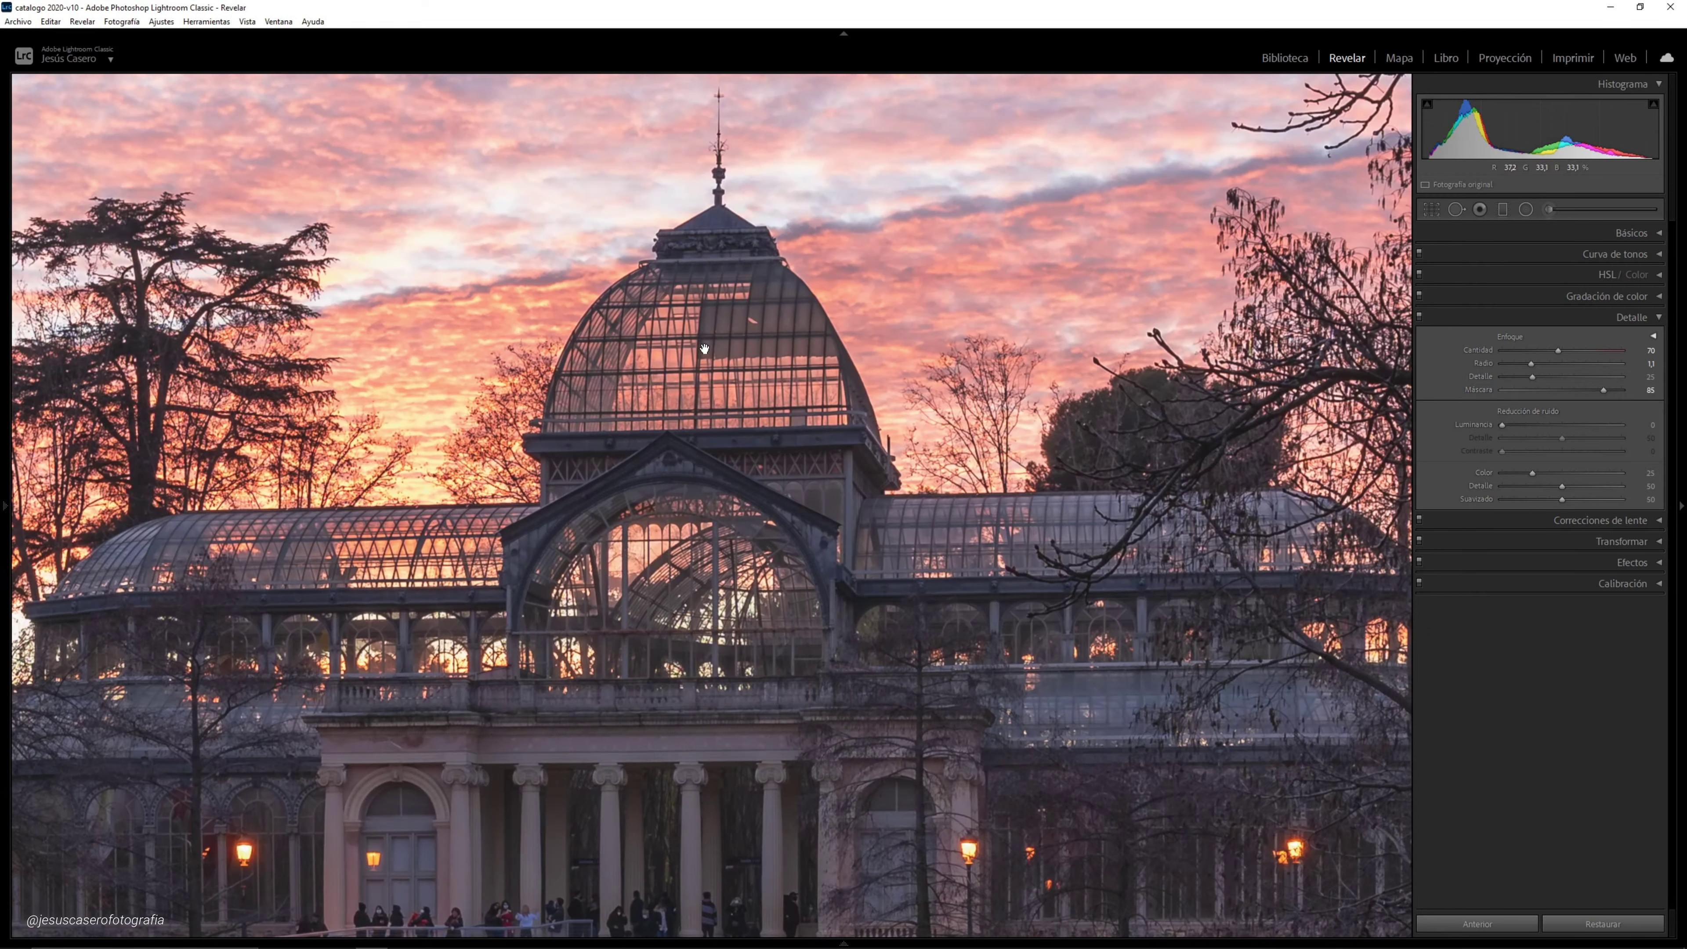
{"action": "left_click", "coordinate": [1419, 316]}
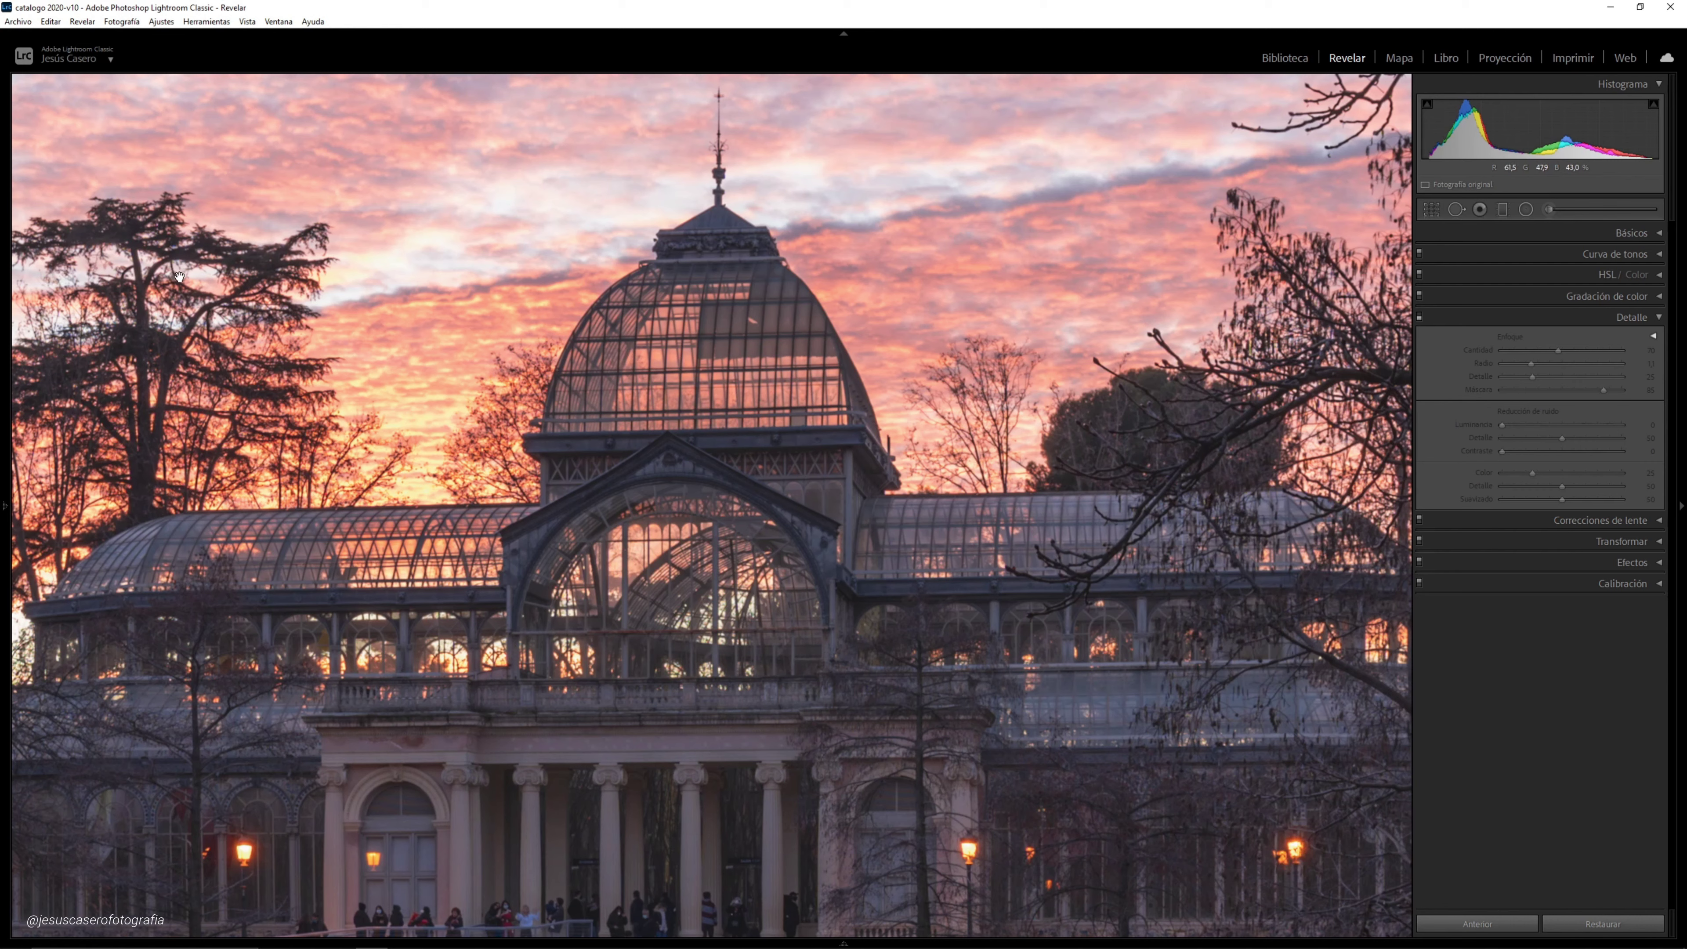
{"action": "left_click", "coordinate": [1419, 317]}
{"action": "left_click", "coordinate": [1419, 316]}
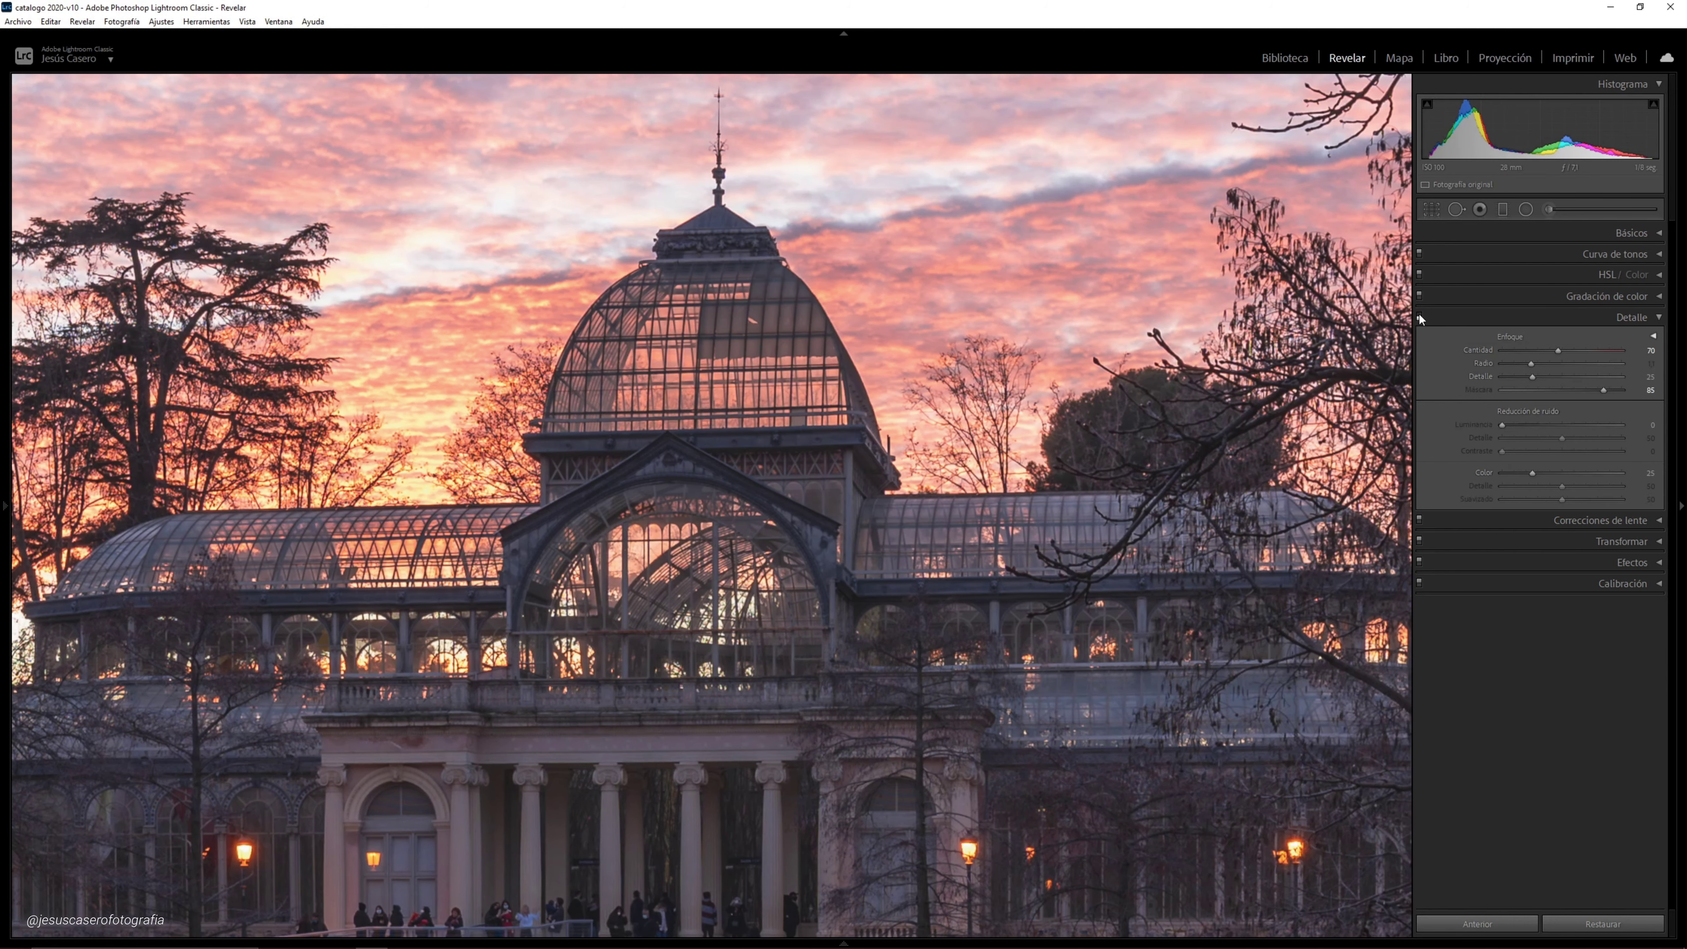
{"action": "left_click", "coordinate": [1420, 316]}
{"action": "left_click", "coordinate": [1419, 316]}
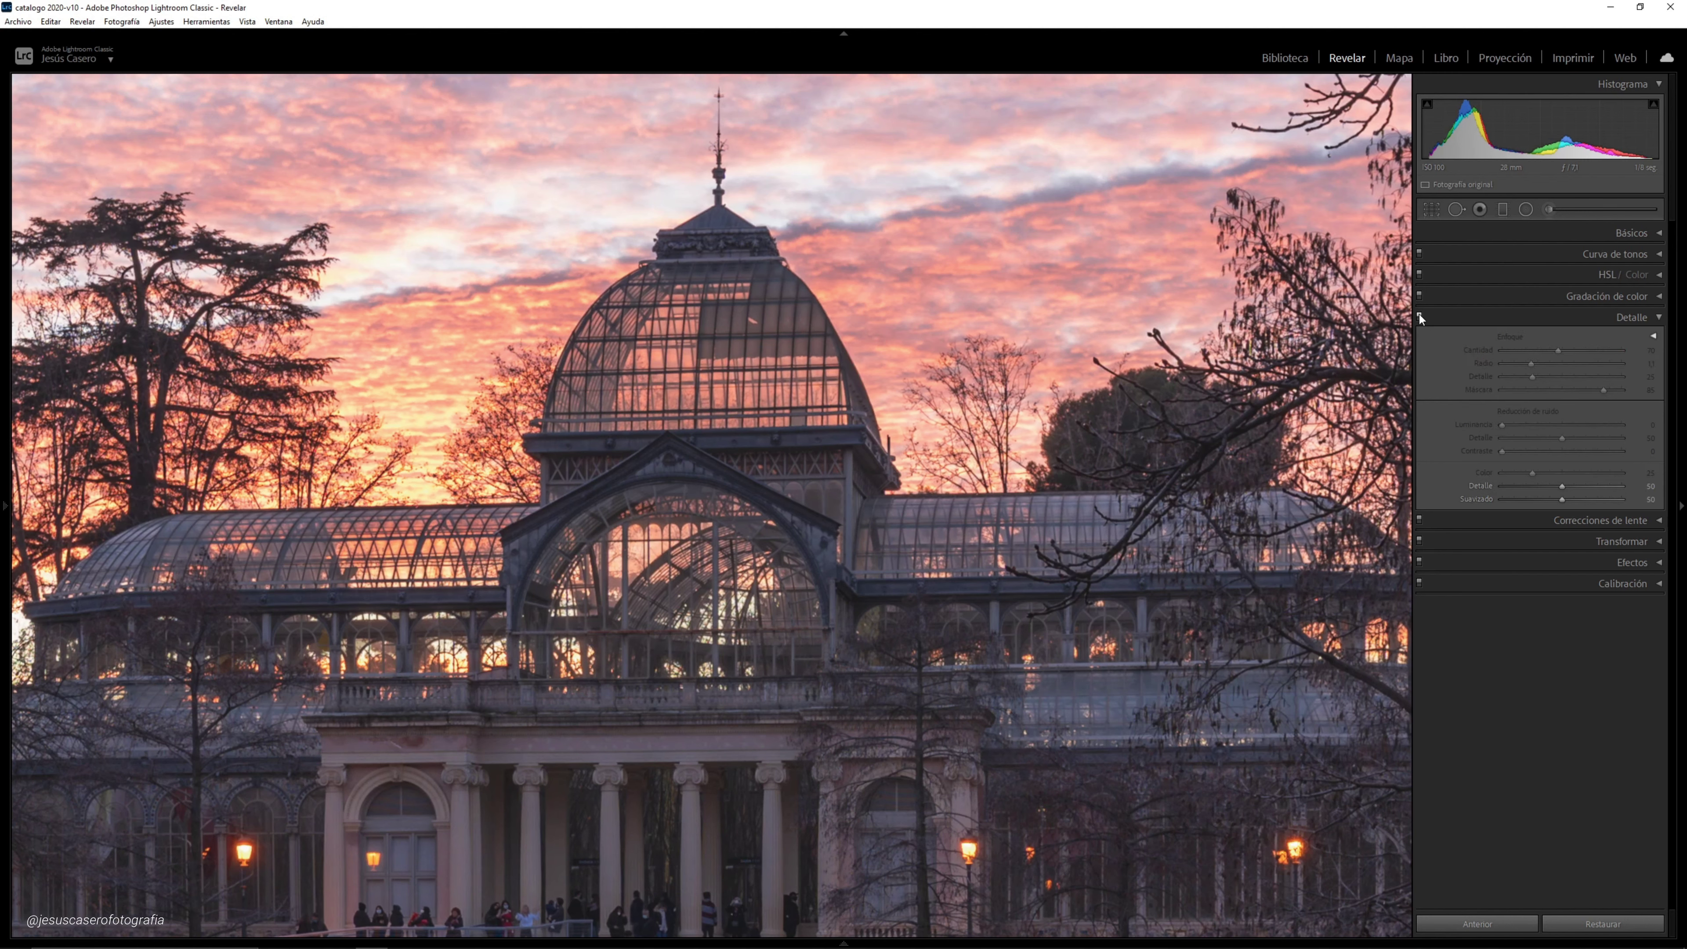
{"action": "left_click", "coordinate": [1419, 316]}
{"action": "left_click", "coordinate": [1419, 317]}
{"action": "left_click", "coordinate": [987, 566]}
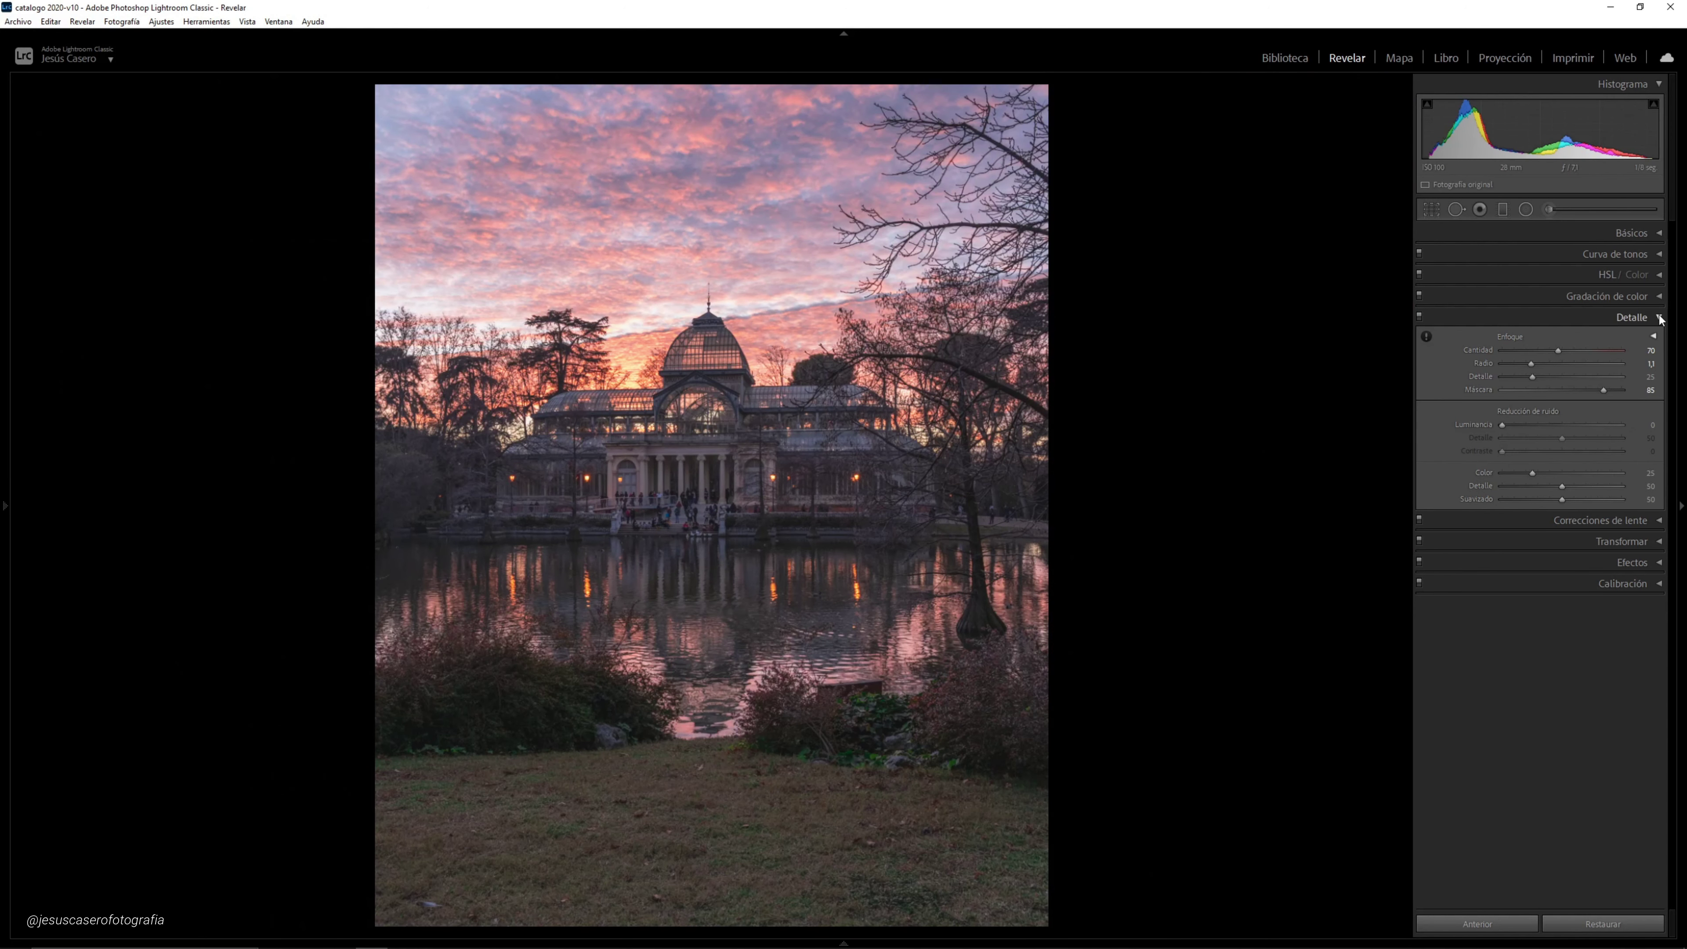
{"action": "left_click_drag", "start_coordinate": [1504, 428], "coordinate": [1507, 427]}
Add a slight negative Highlight Priority post-crop vignette to darken the edges
{"action": "left_click", "coordinate": [1660, 319]}
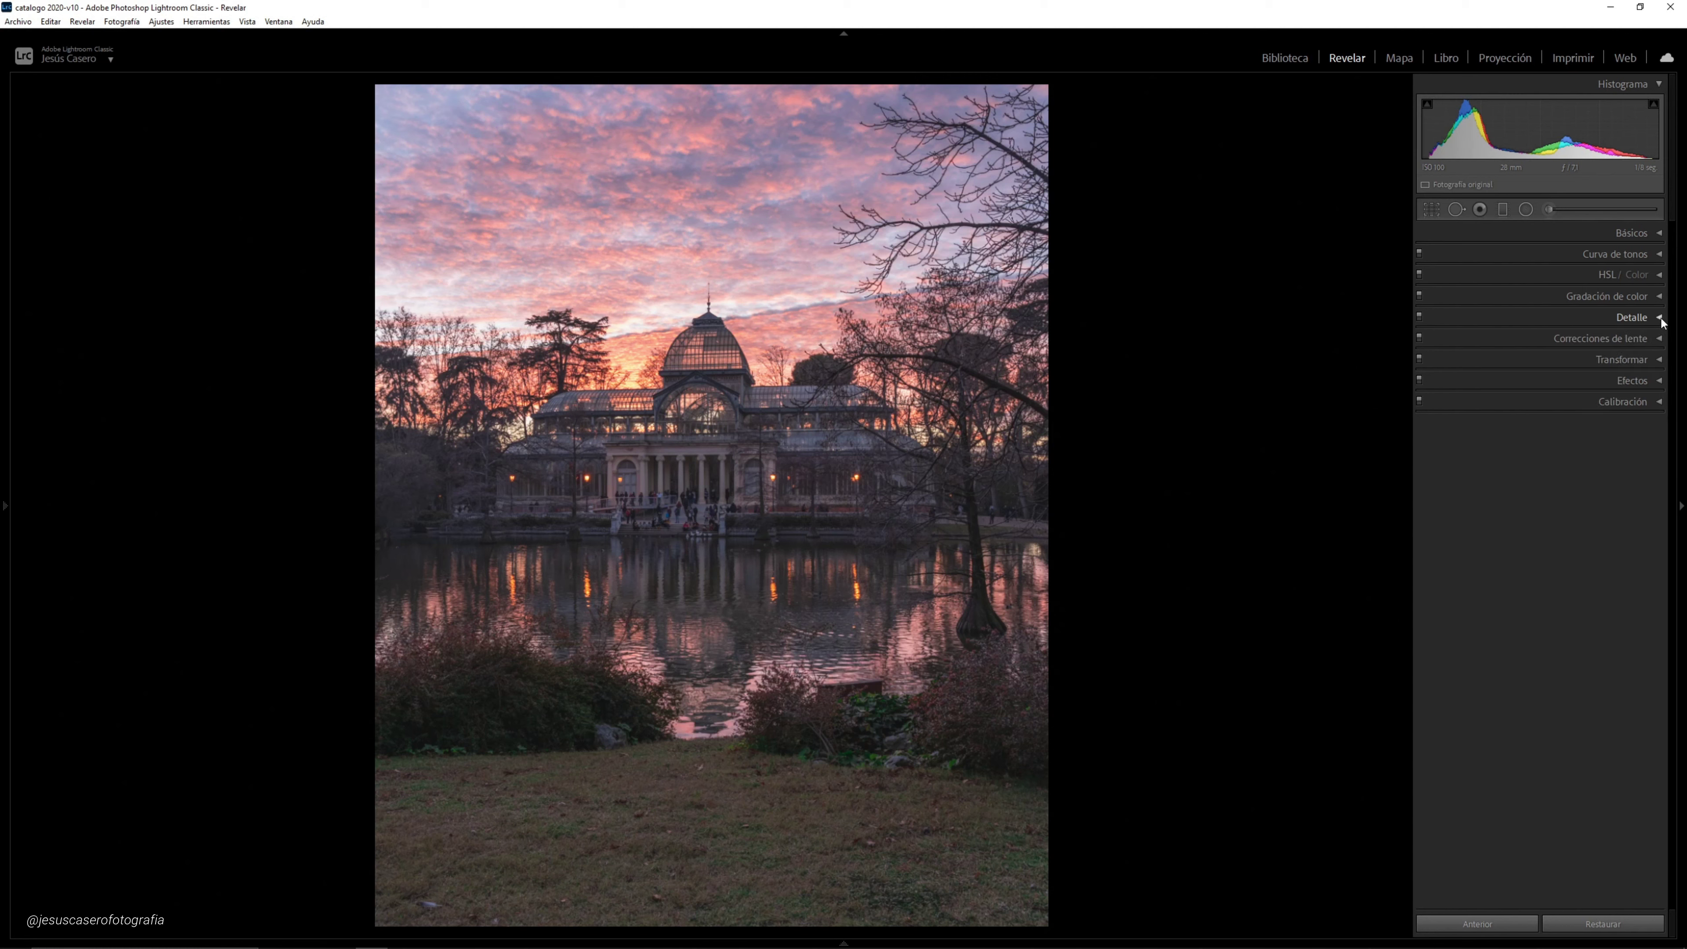
{"action": "left_click", "coordinate": [1661, 382]}
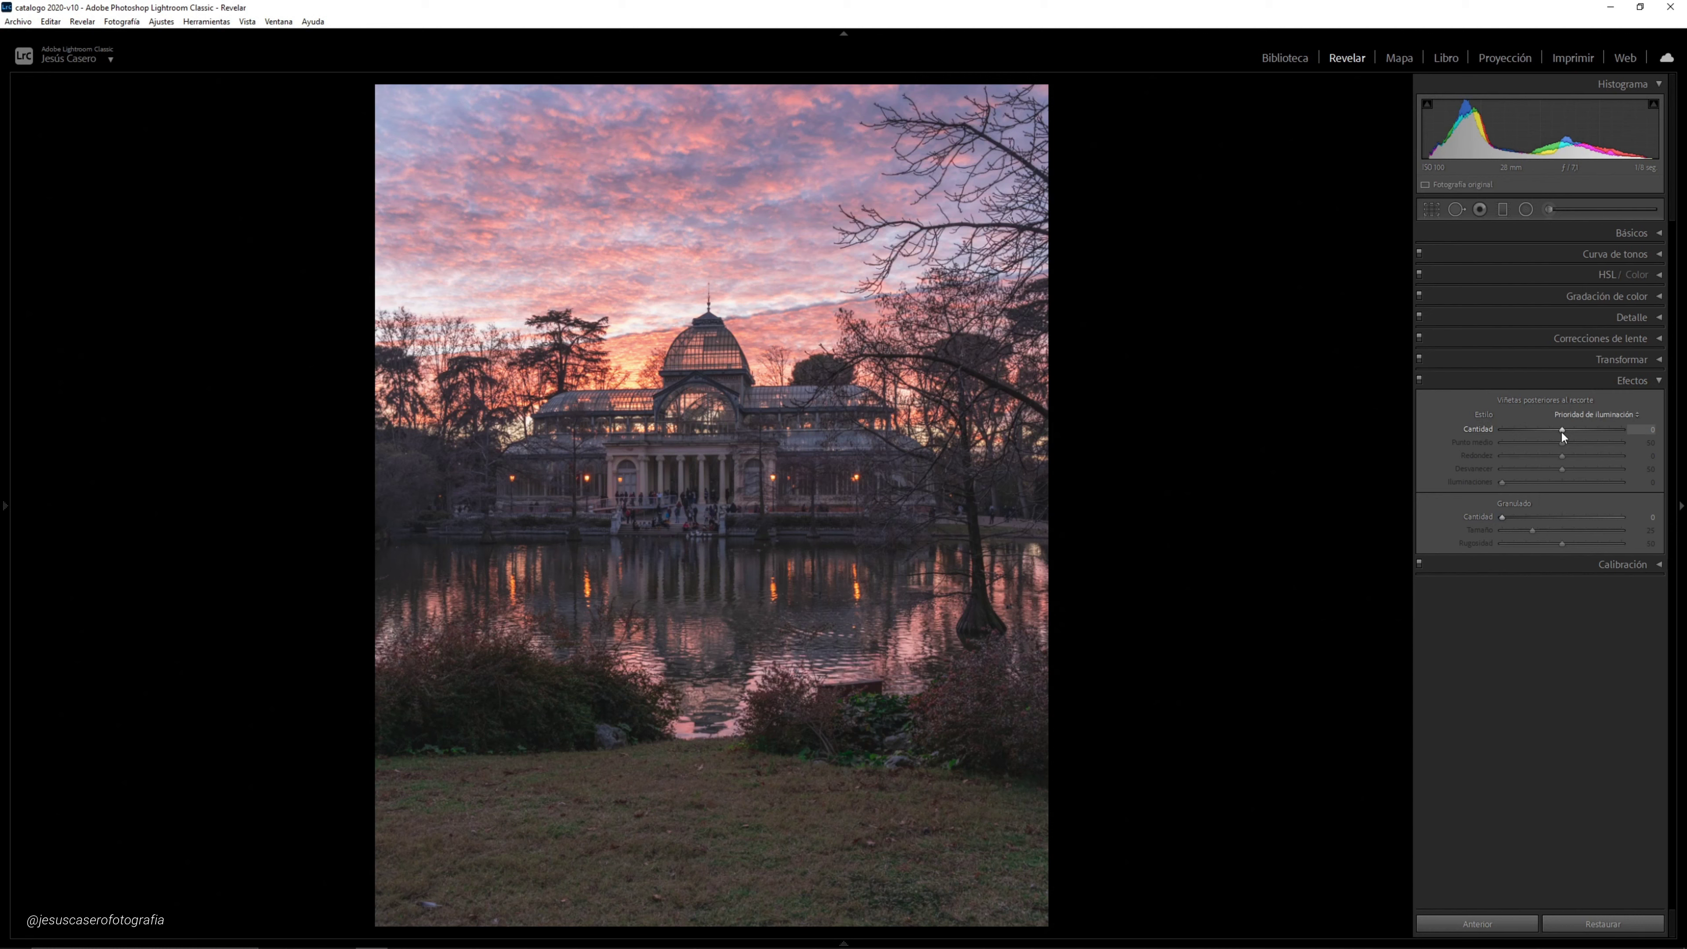
{"action": "left_click_drag", "start_coordinate": [1561, 433], "coordinate": [1557, 432]}
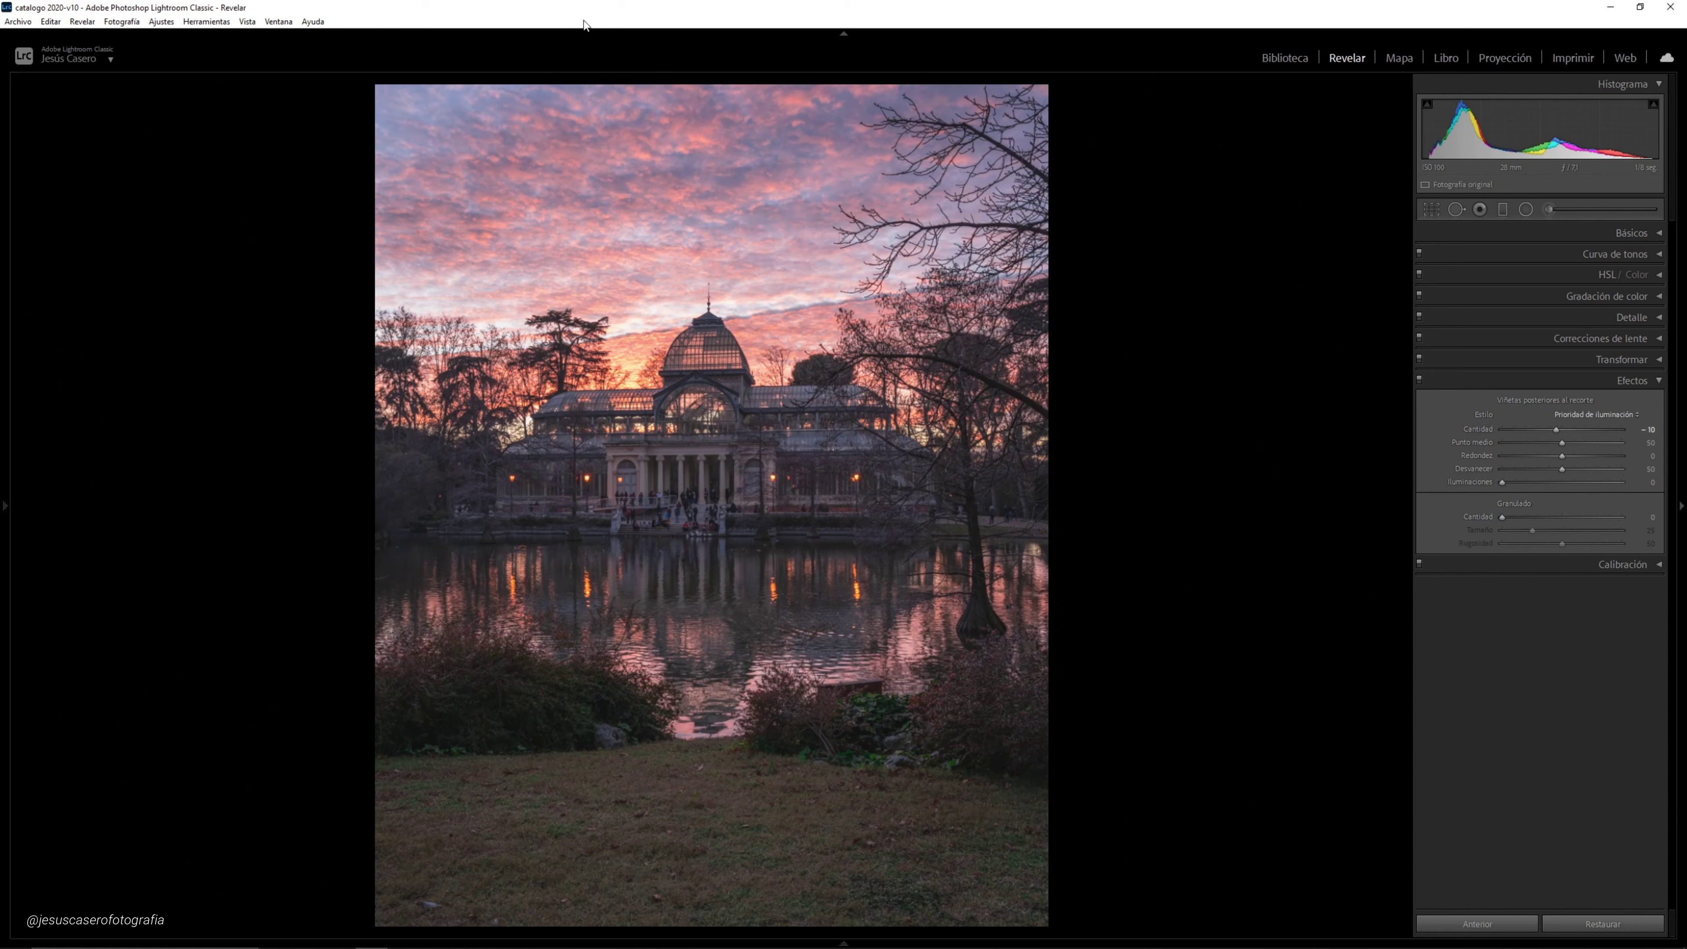
{"action": "mouse_move", "coordinate": [1555, 432]}
{"action": "left_mouse_down"}
{"action": "mouse_move", "coordinate": [1607, 432]}
{"action": "mouse_move", "coordinate": [1449, 428]}
{"action": "mouse_move", "coordinate": [1557, 430]}
{"action": "left_mouse_up"}
{"action": "left_click", "coordinate": [1661, 381]}
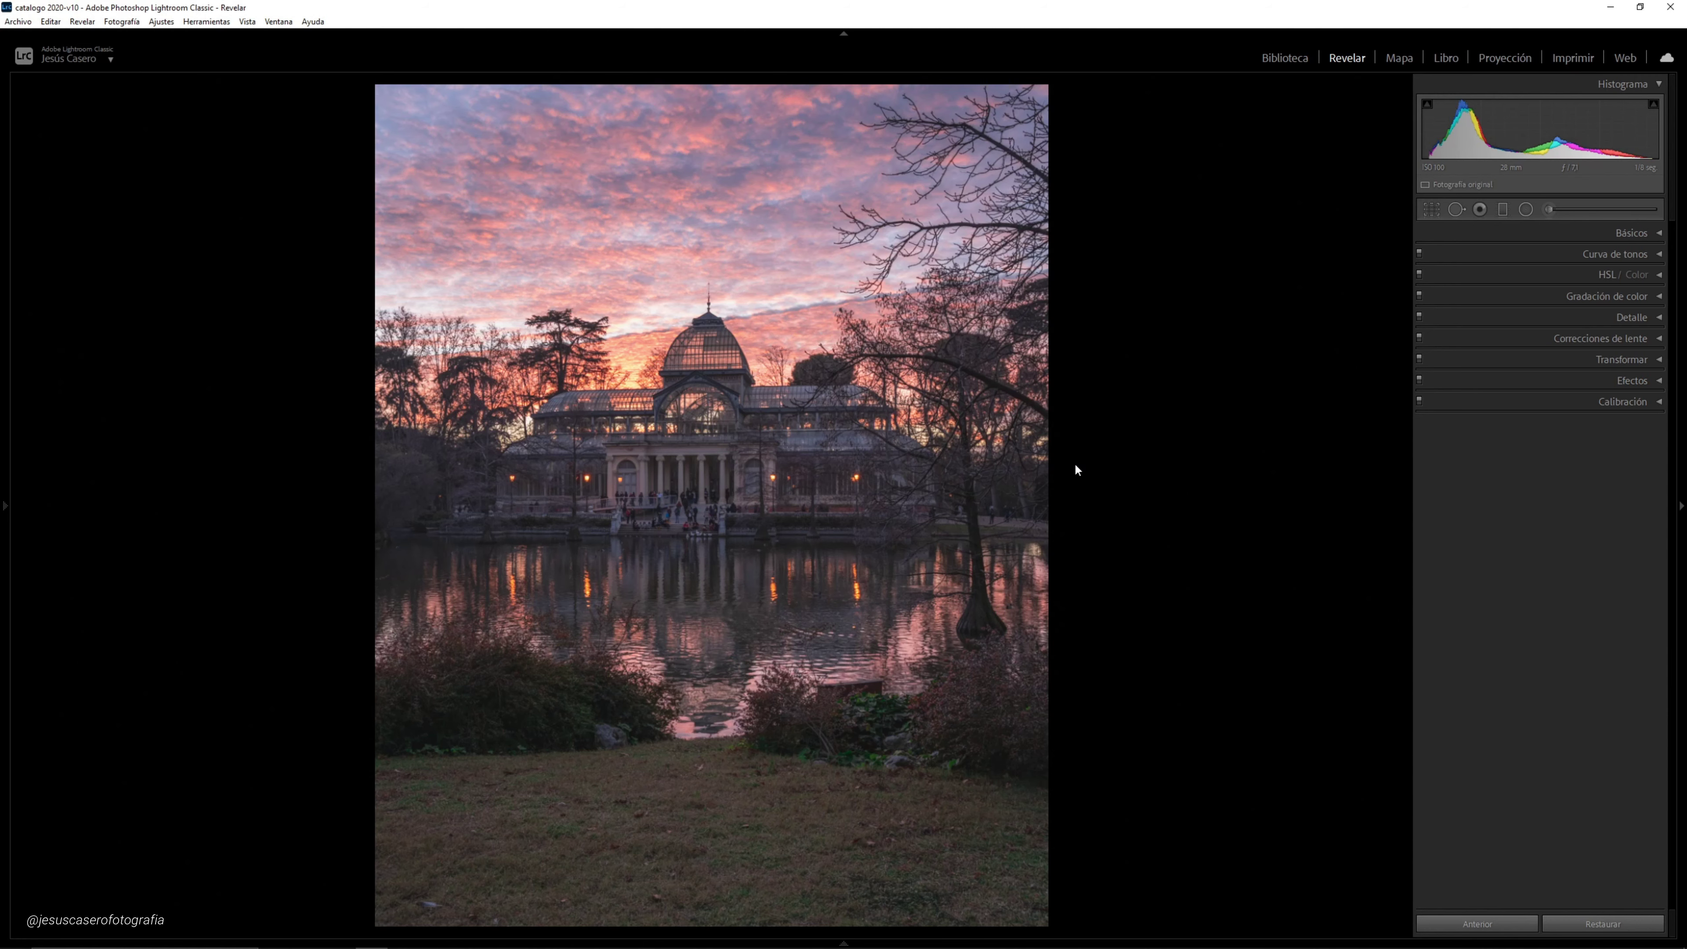
{"action": "key", "text": "backslash"}
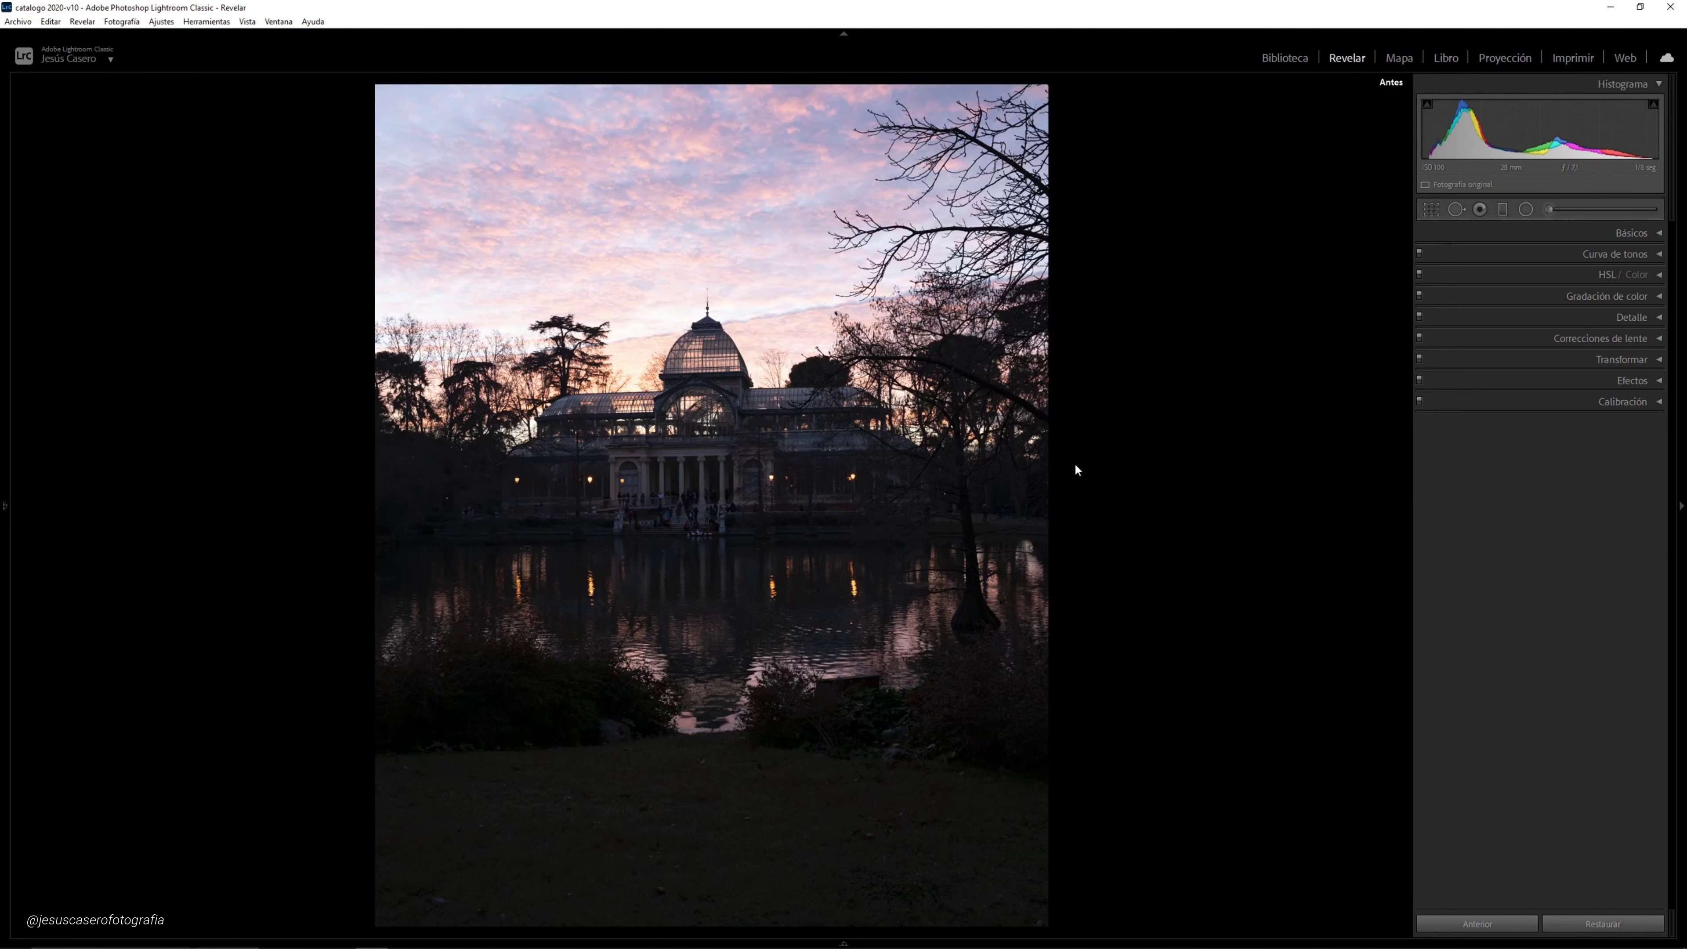
{"action": "key", "text": "backslash"}
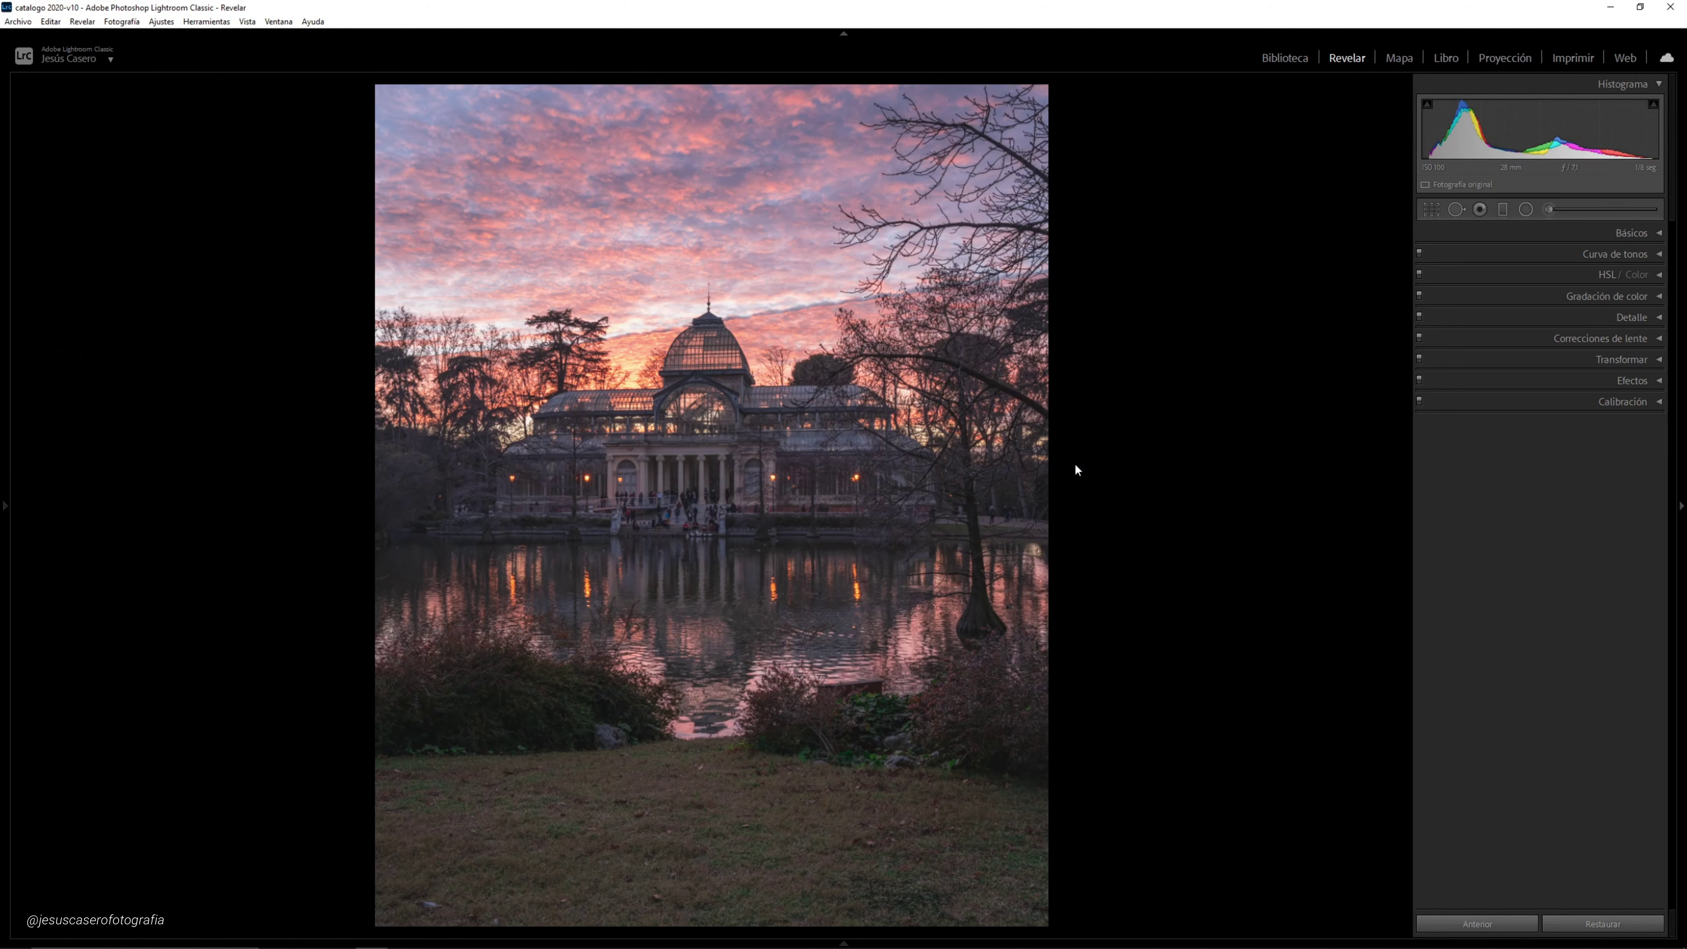
{"action": "key", "text": "backslash"}
{"action": "key", "text": "backslash"}
{"action": "key", "text": "backslash"}
{"action": "key", "text": "backslash"}
{"action": "key", "text": "backslash"}
{"action": "key", "text": "backslash"}
{"action": "key", "text": "backslash"}
{"action": "key", "text": "backslash"}
{"action": "key", "text": "backslash"}
{"action": "key", "text": "backslash"}
Draw a graduated filter over the lower-right foreground, widening its transition and nudging it left
{"action": "left_click", "coordinate": [1505, 208]}
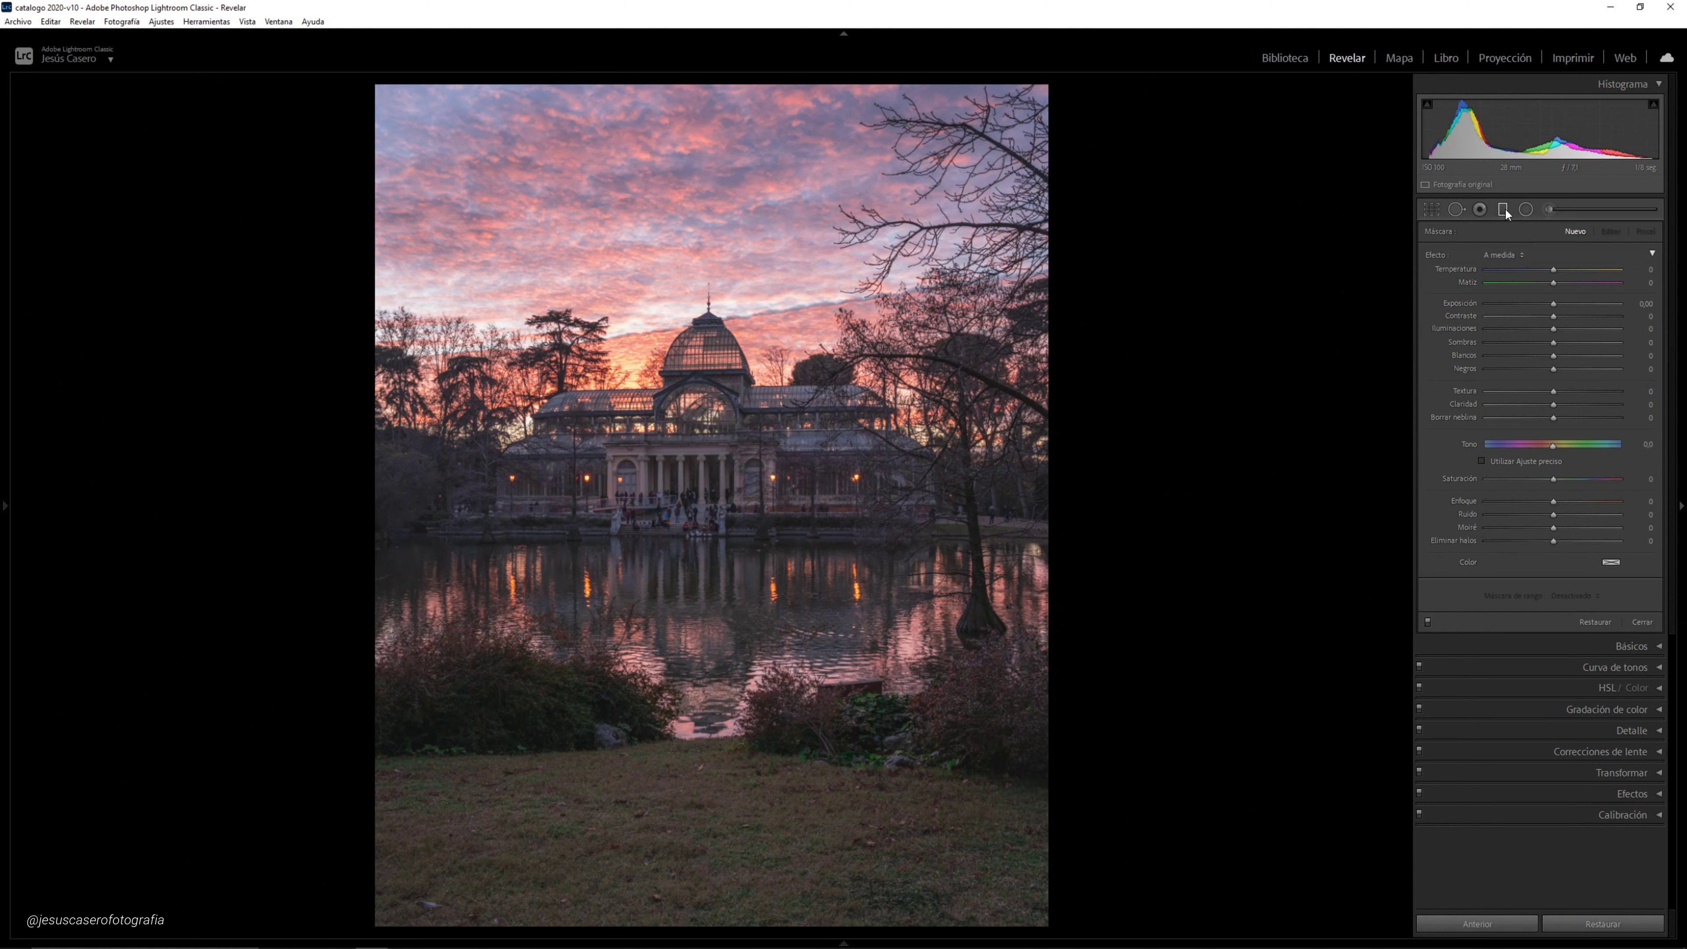
{"action": "left_click_drag", "start_coordinate": [1003, 774], "coordinate": [800, 752]}
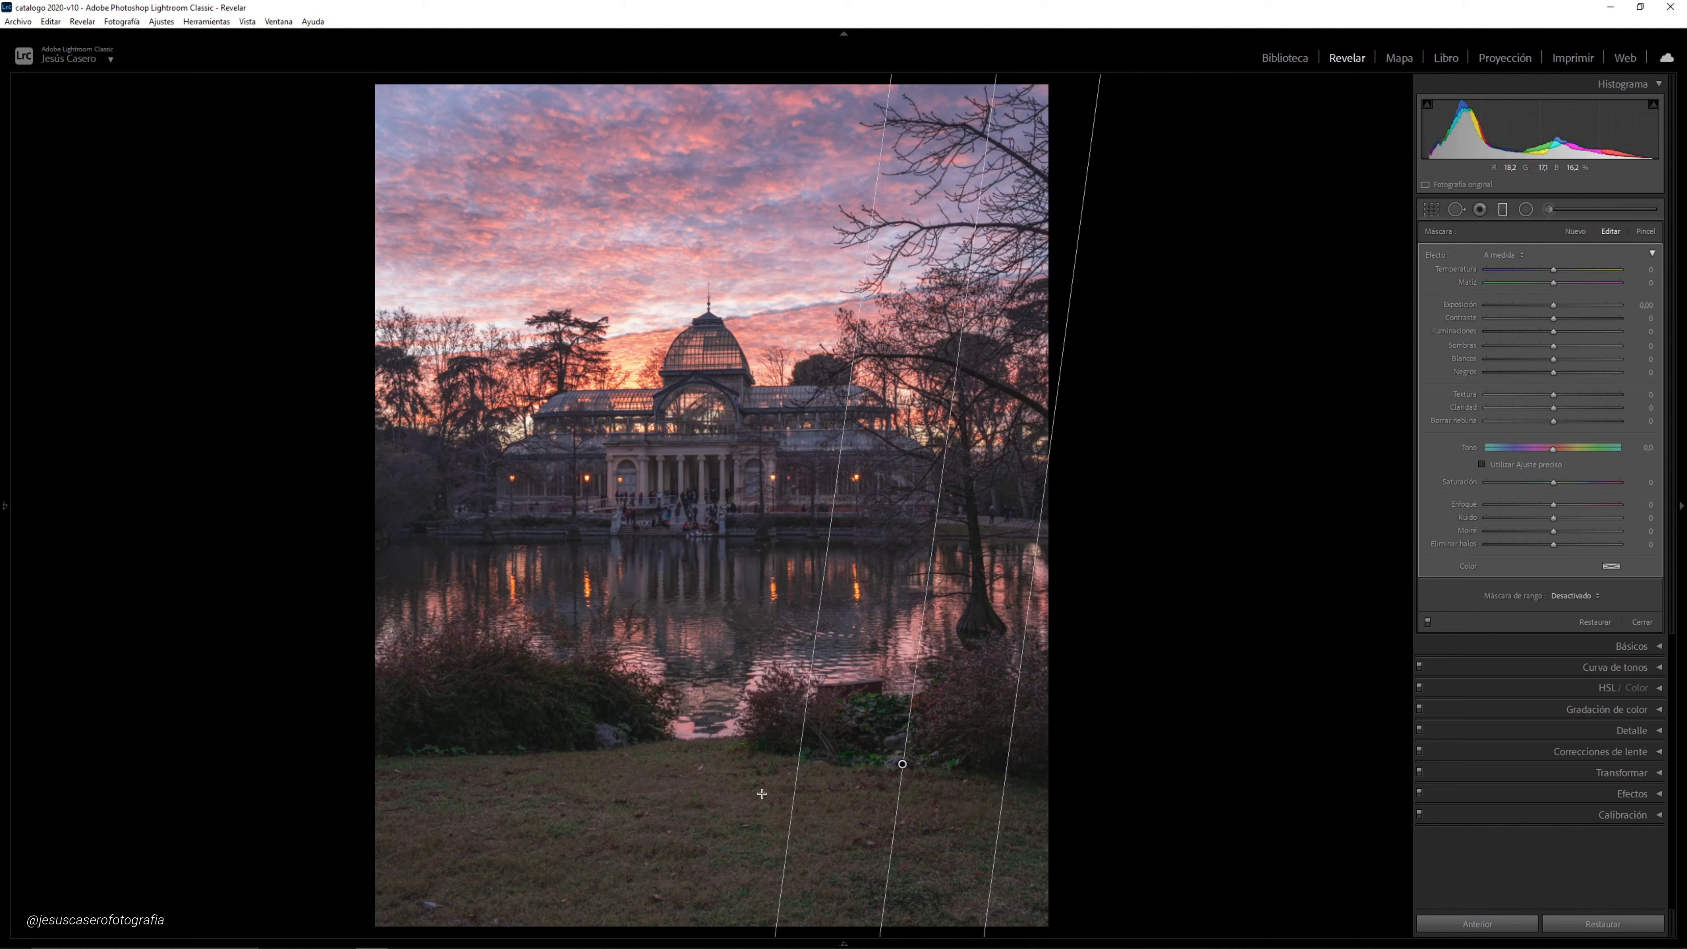
{"action": "left_click_drag", "start_coordinate": [1005, 784], "coordinate": [1081, 799]}
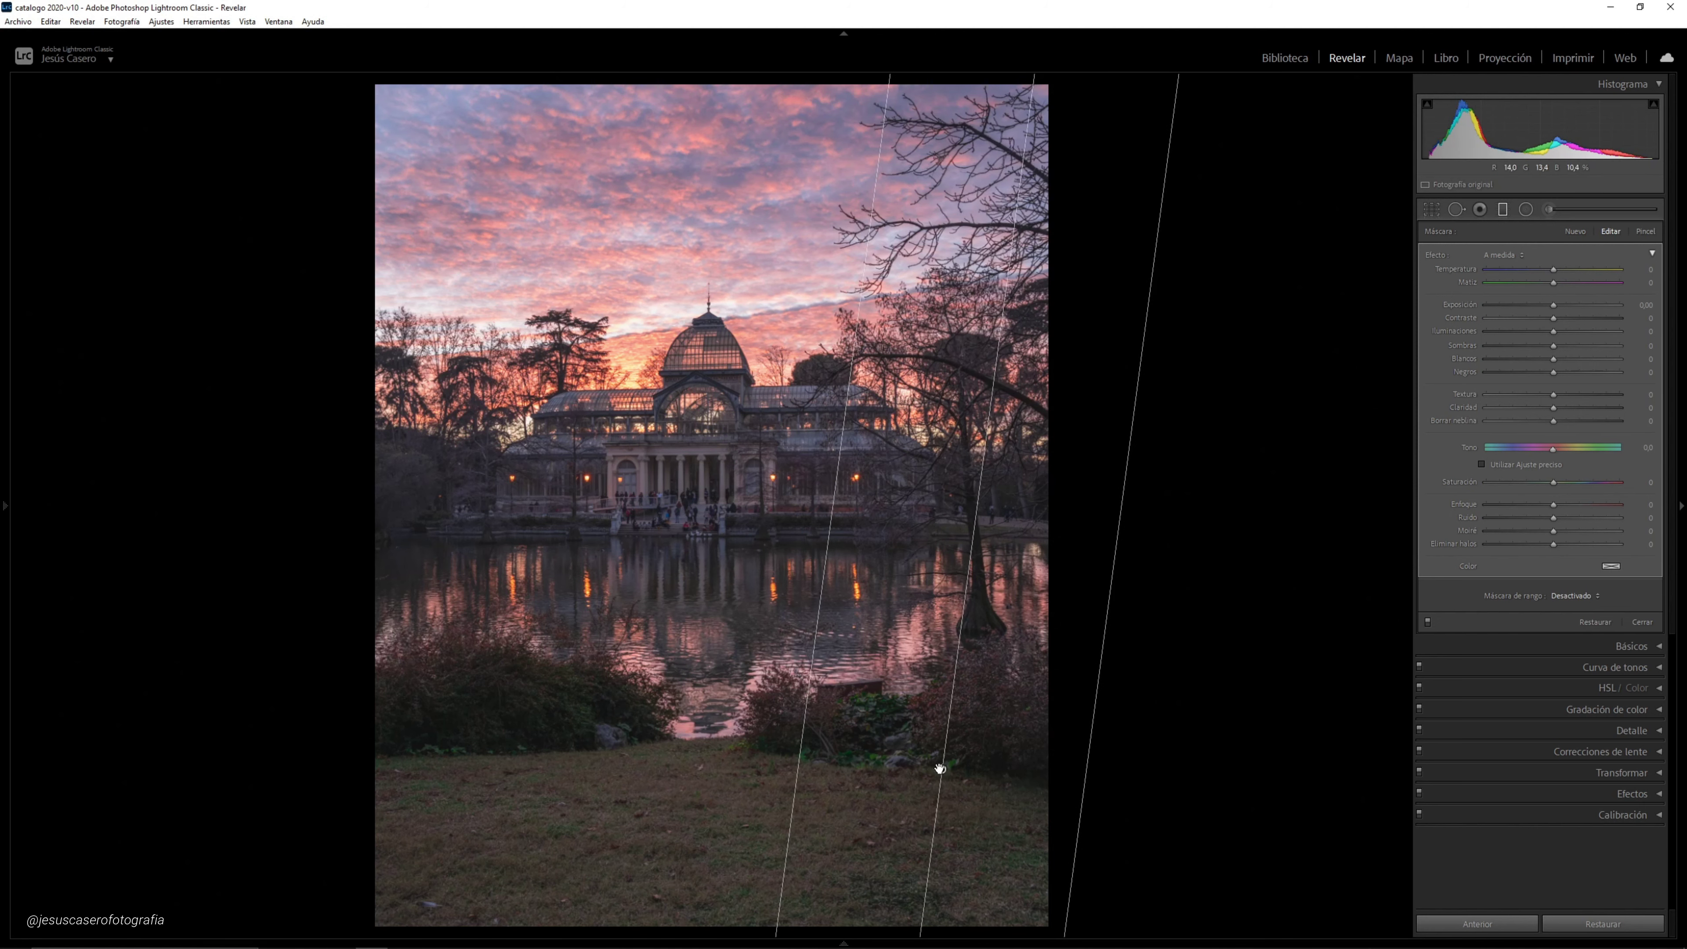
{"action": "left_click_drag", "start_coordinate": [937, 769], "coordinate": [931, 767]}
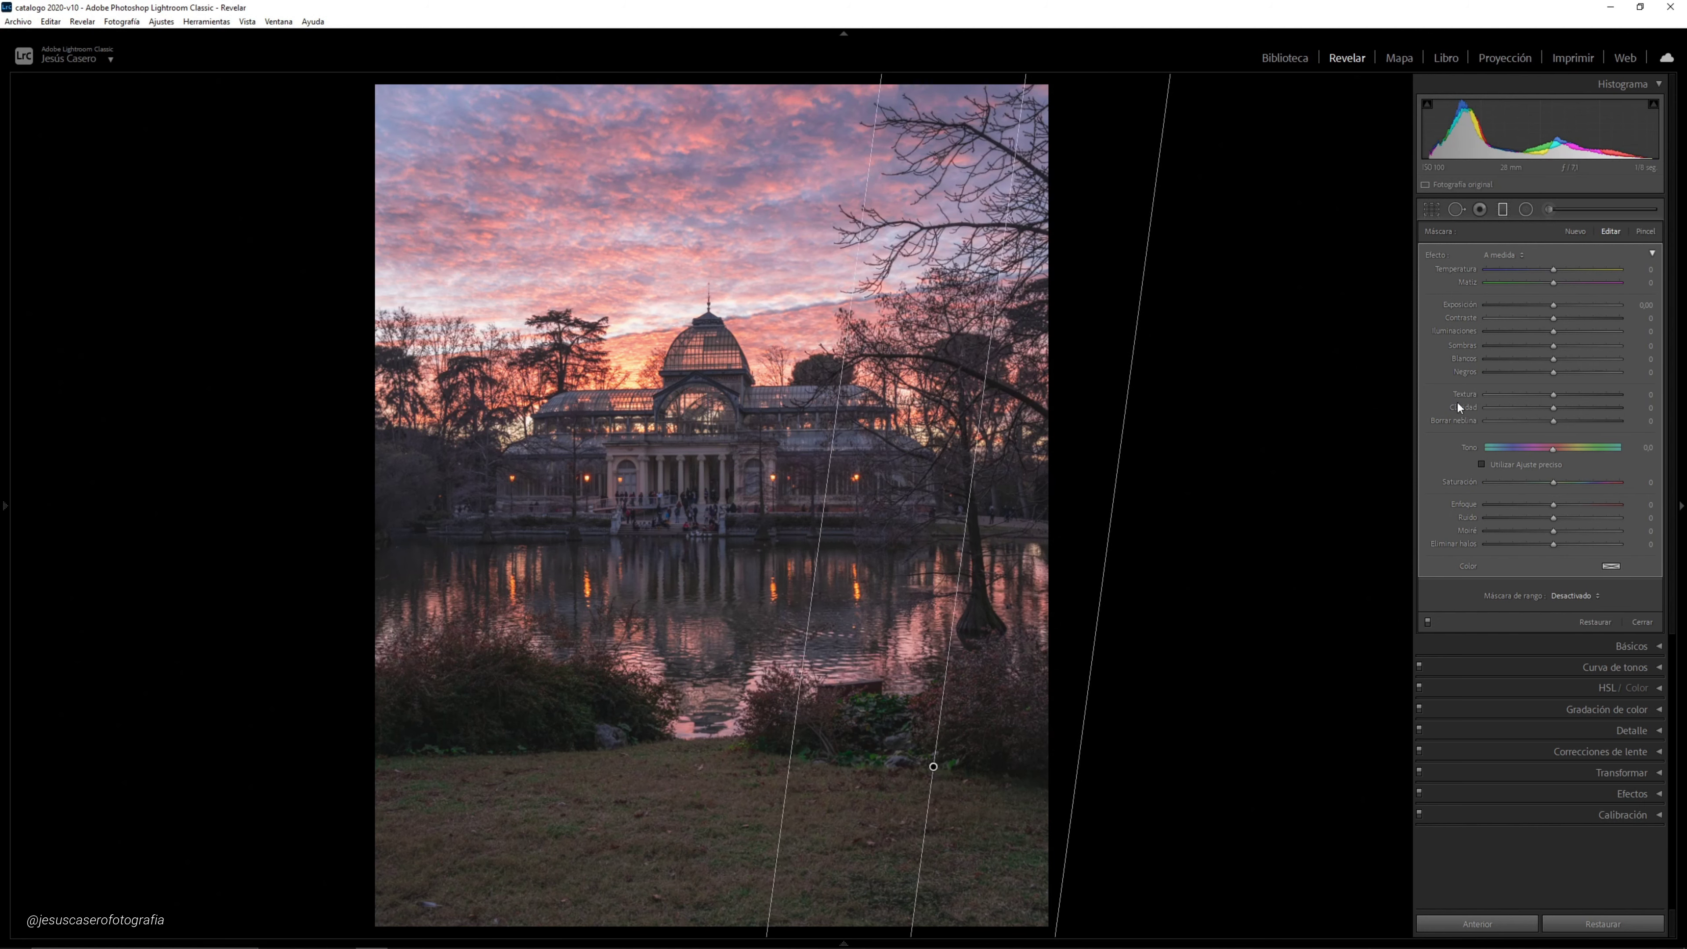
Set the filter's Exposición to −0,41, lower Sombras, and add a Luminancia range mask
{"action": "left_click_drag", "start_coordinate": [1554, 305], "coordinate": [1549, 305]}
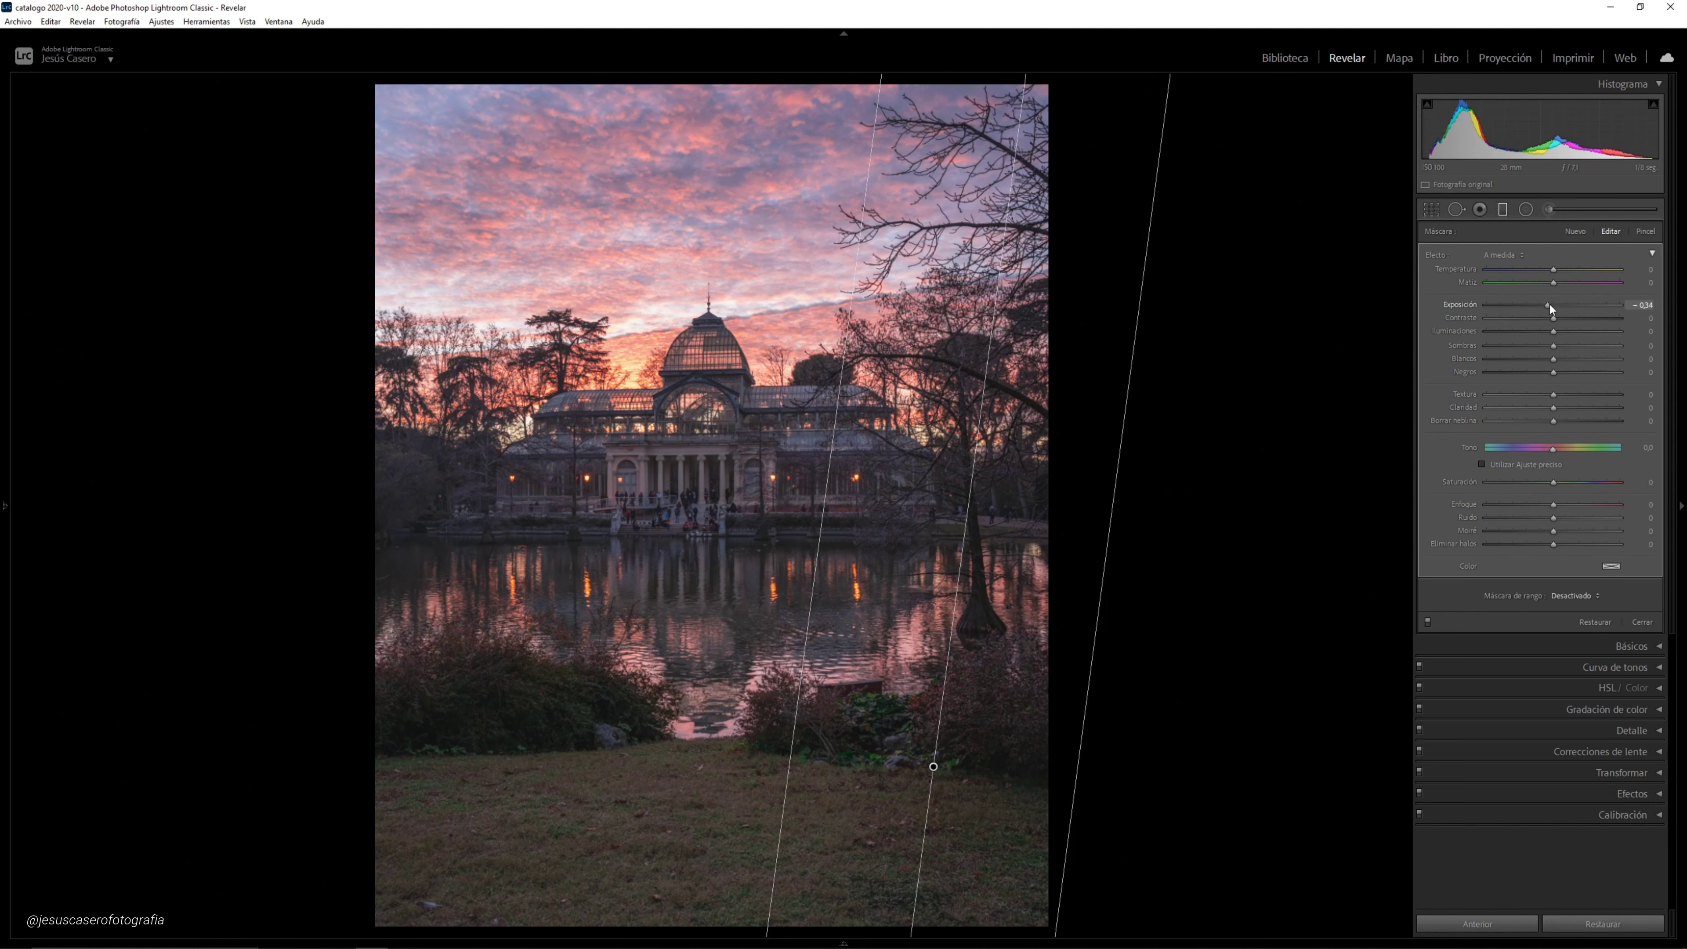
{"action": "left_click_drag", "start_coordinate": [1553, 346], "coordinate": [1540, 351]}
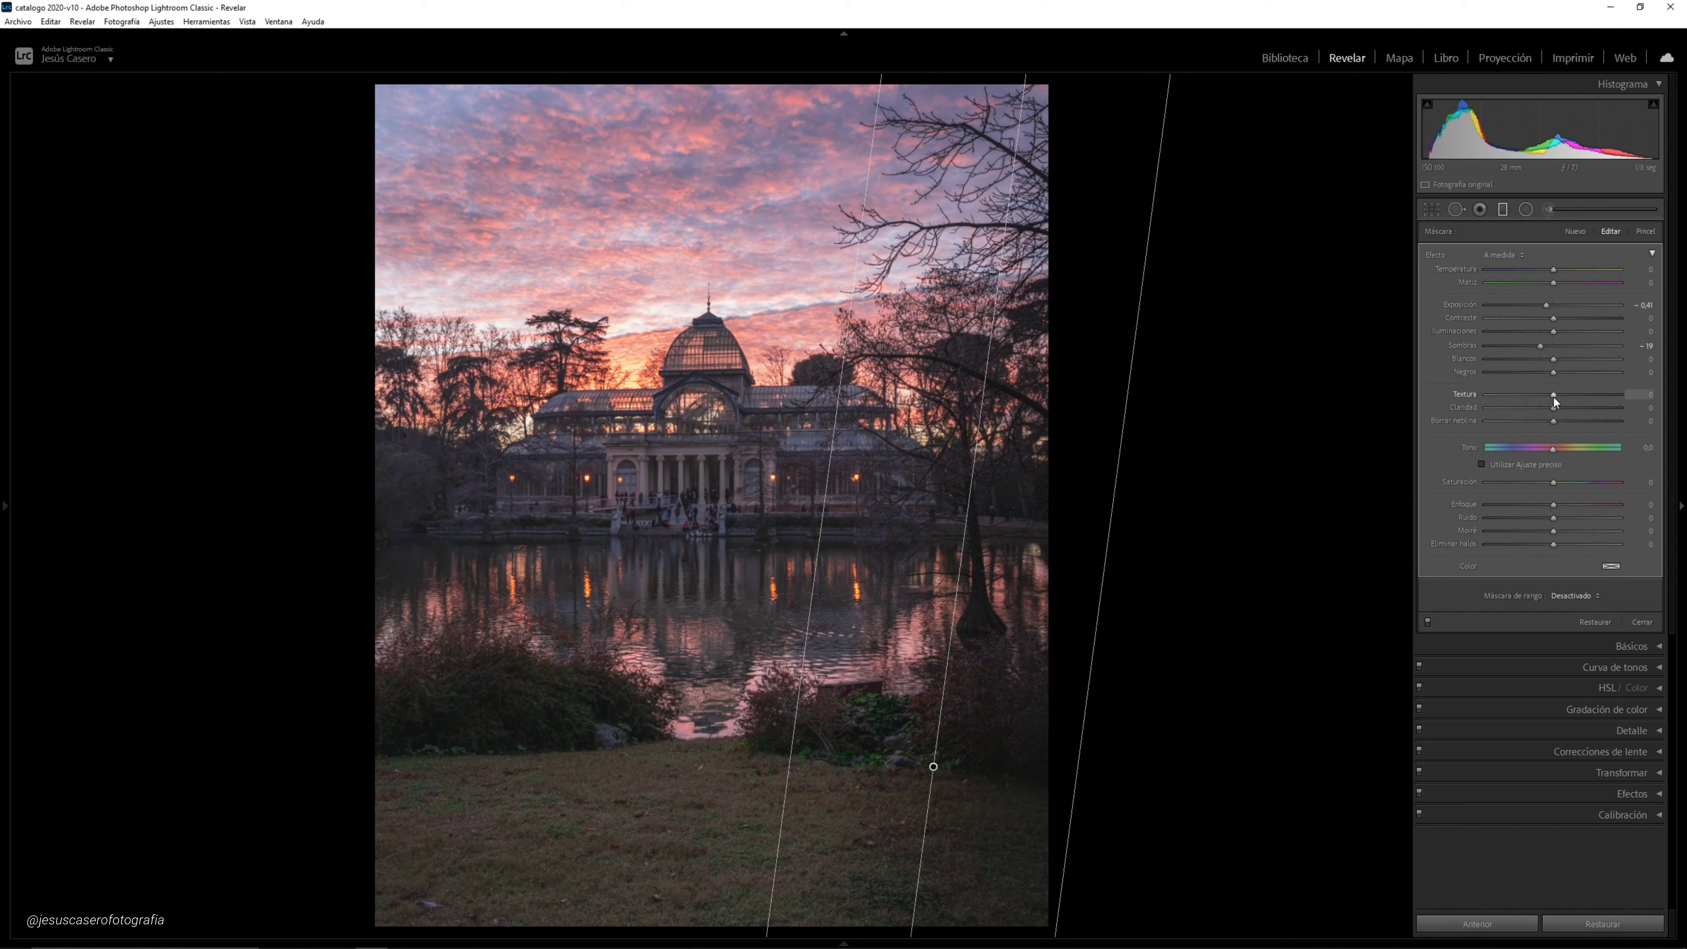
{"action": "left_click", "coordinate": [1572, 597]}
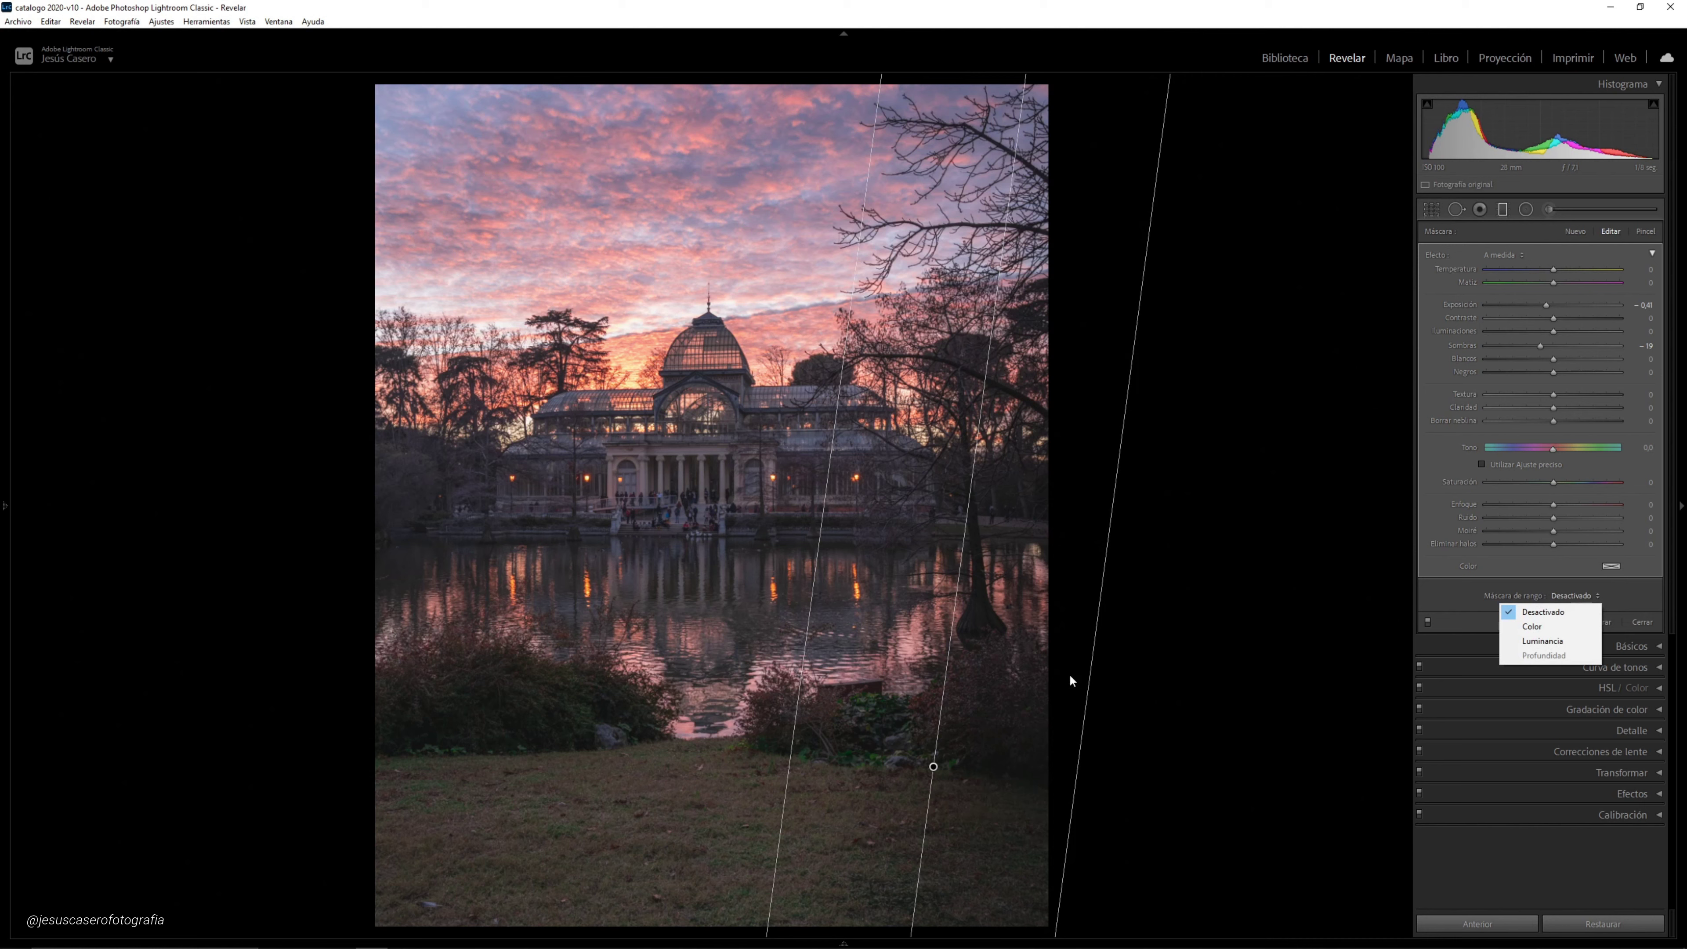
{"action": "left_click", "coordinate": [1552, 640]}
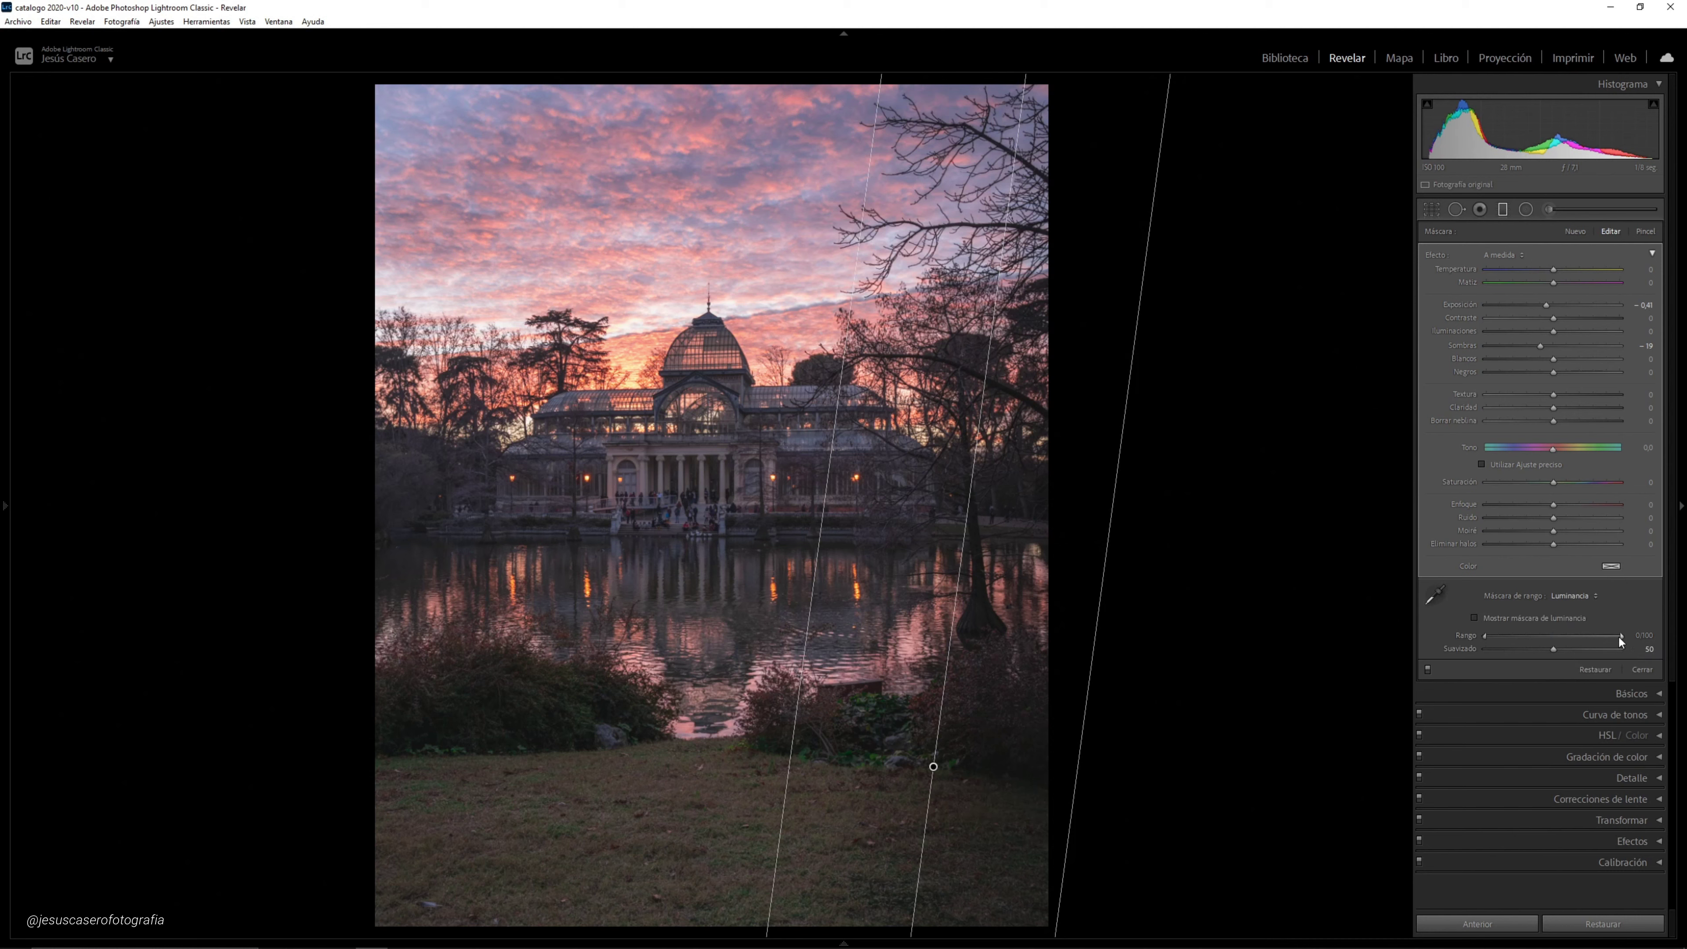
Narrow the luminance range, compare the filter on and off, then draw a second filter lower-left
{"action": "left_click_drag", "start_coordinate": [1563, 636], "coordinate": [1621, 649]}
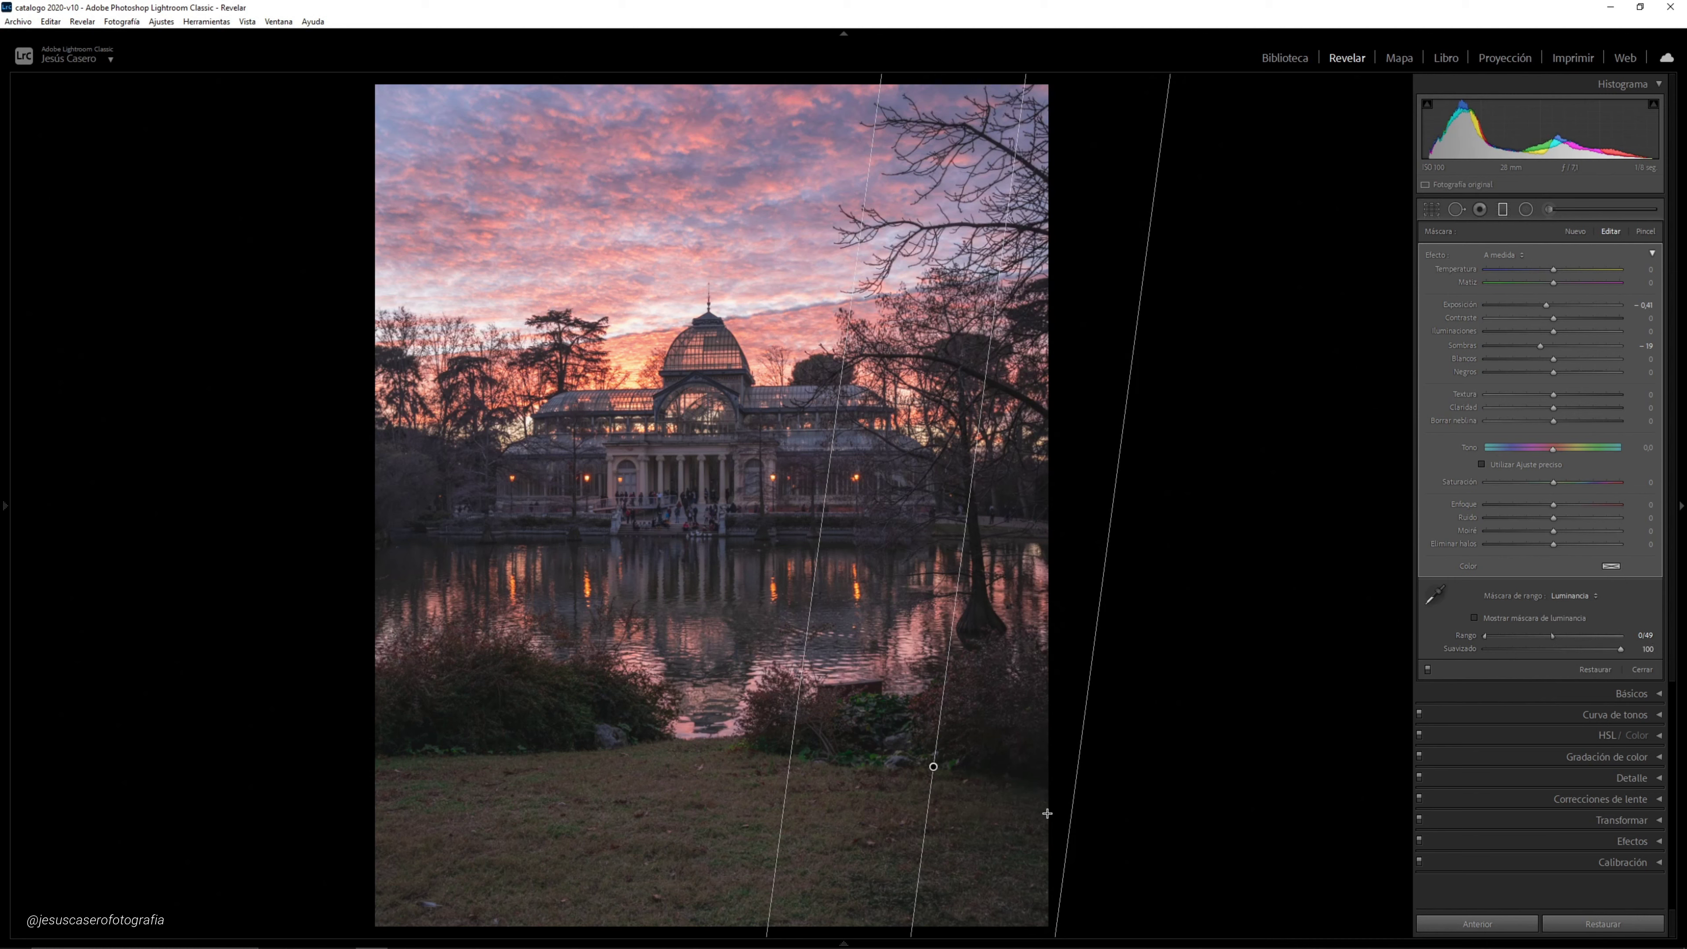
{"action": "left_click", "coordinate": [1429, 673]}
{"action": "left_click", "coordinate": [1428, 673]}
{"action": "left_click", "coordinate": [1428, 673]}
{"action": "left_click", "coordinate": [1429, 672]}
{"action": "left_click", "coordinate": [1429, 672]}
{"action": "left_click", "coordinate": [1429, 672]}
{"action": "mouse_move", "coordinate": [429, 854]}
{"action": "left_mouse_down"}
{"action": "mouse_move", "coordinate": [561, 800]}
{"action": "mouse_move", "coordinate": [708, 927]}
{"action": "mouse_move", "coordinate": [758, 785]}
{"action": "left_mouse_up"}
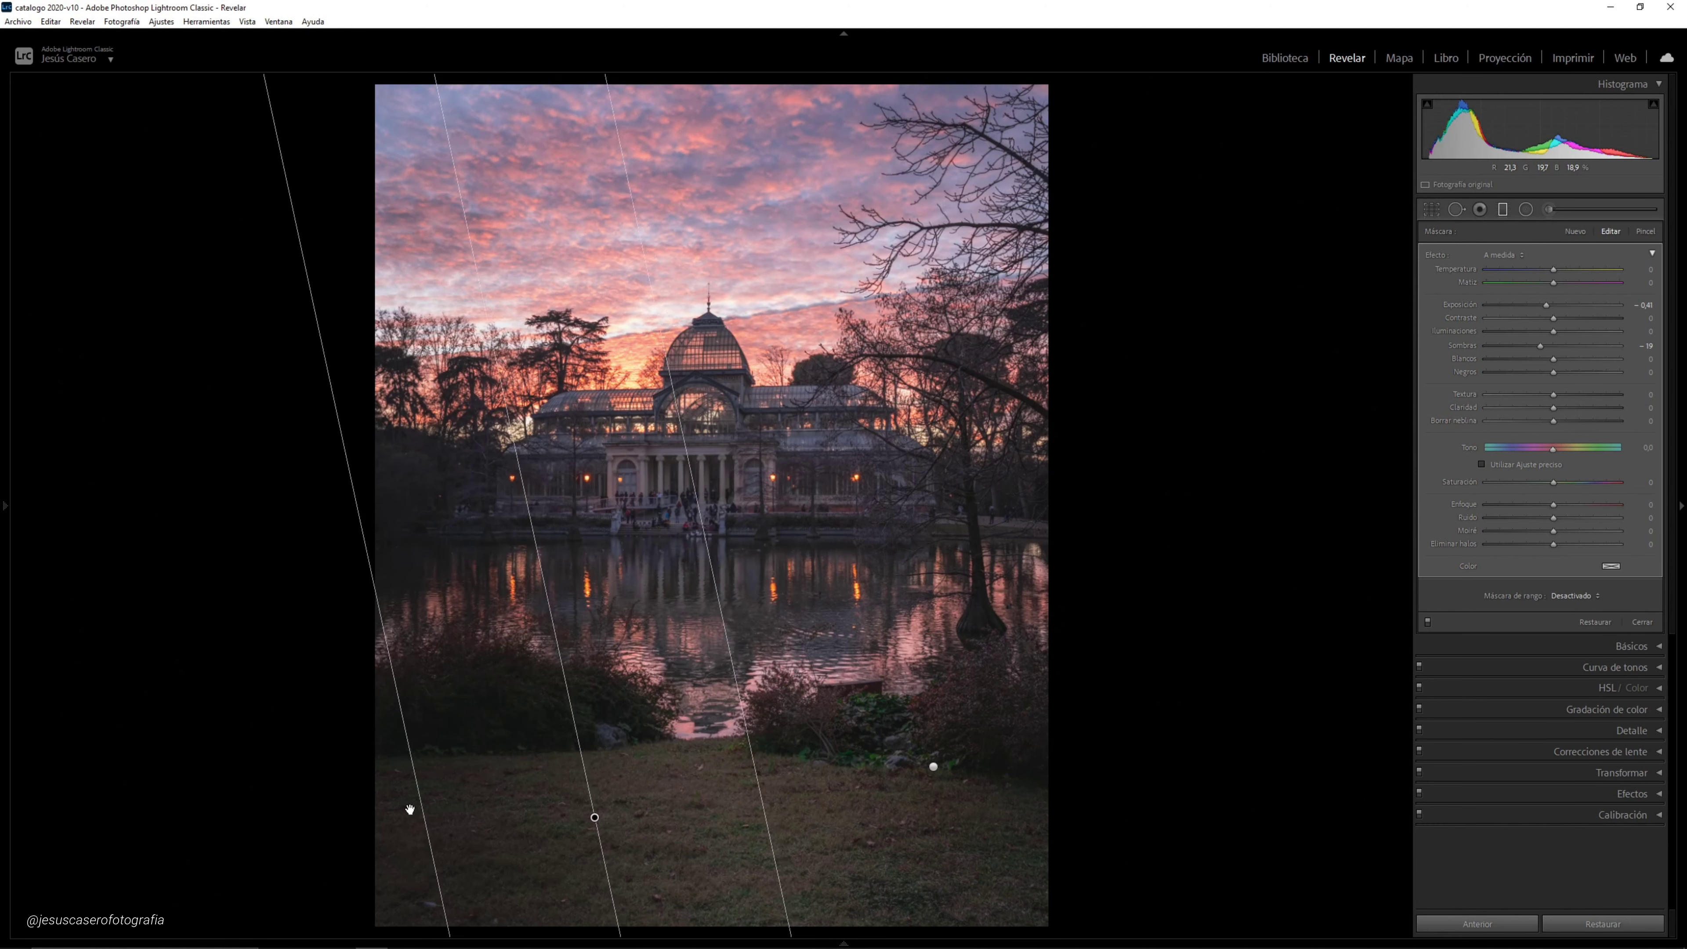
Move the second filter left and give it a Luminancia range mask of 0/50, Suavizado 100
{"action": "left_click_drag", "start_coordinate": [395, 806], "coordinate": [372, 811]}
{"action": "mouse_move", "coordinate": [571, 822]}
{"action": "left_mouse_down"}
{"action": "mouse_move", "coordinate": [480, 802]}
{"action": "mouse_move", "coordinate": [528, 803]}
{"action": "left_mouse_up"}
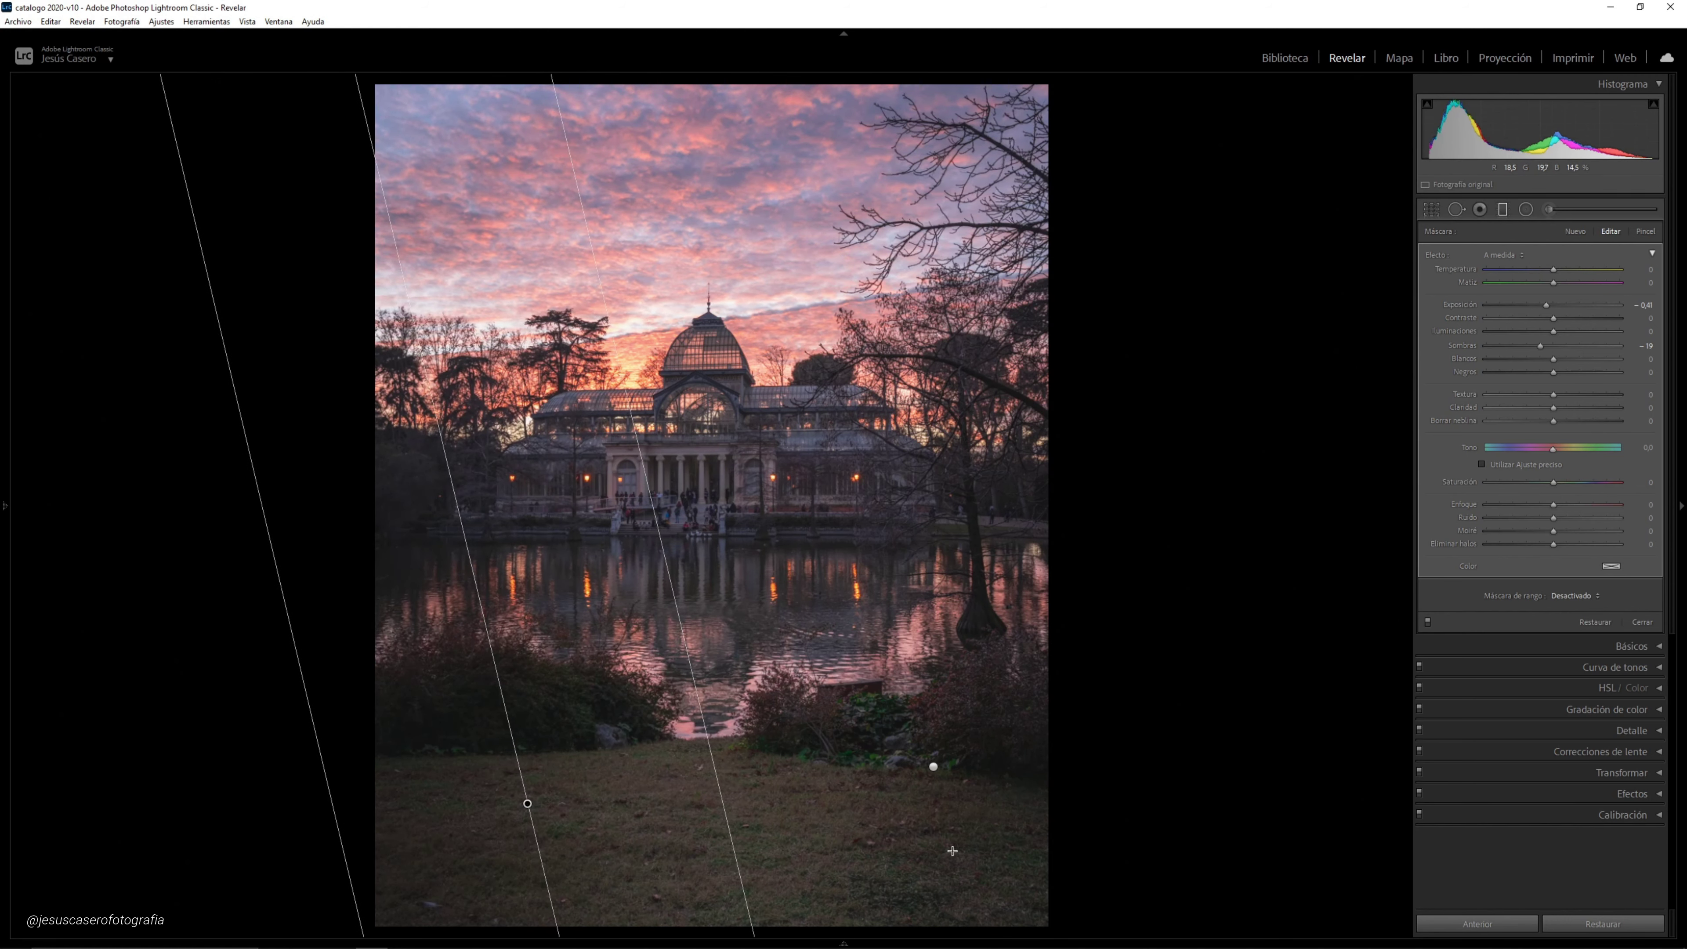
{"action": "left_click", "coordinate": [1575, 596]}
{"action": "left_click", "coordinate": [1541, 640]}
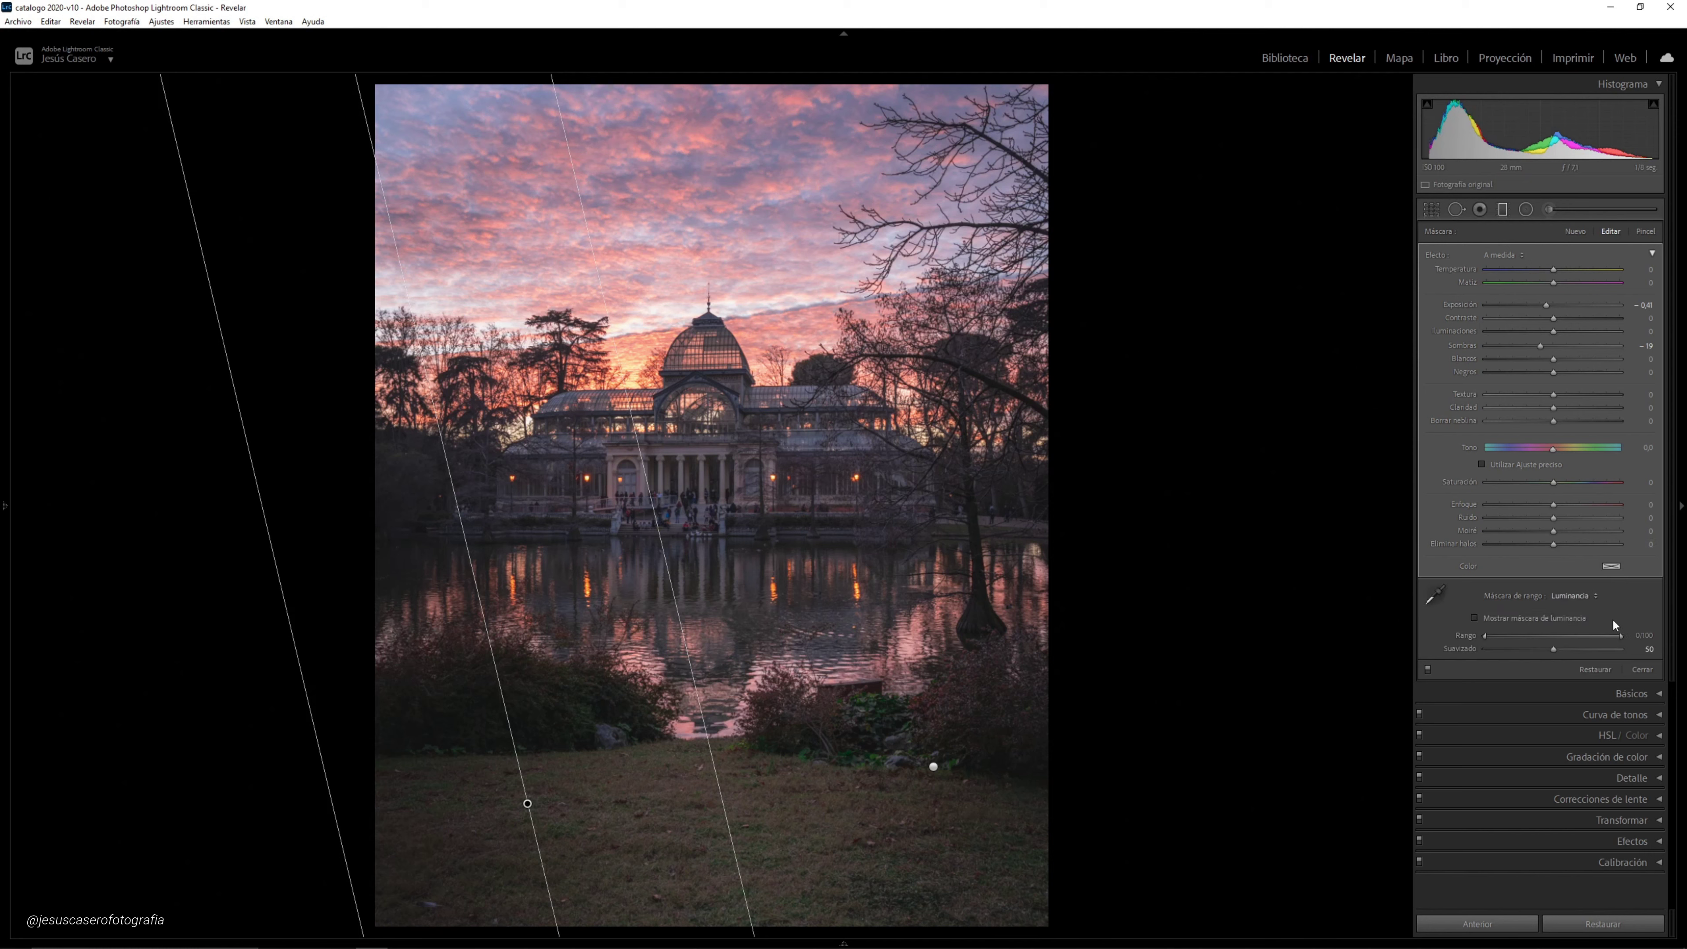
{"action": "left_click_drag", "start_coordinate": [1560, 636], "coordinate": [1552, 636]}
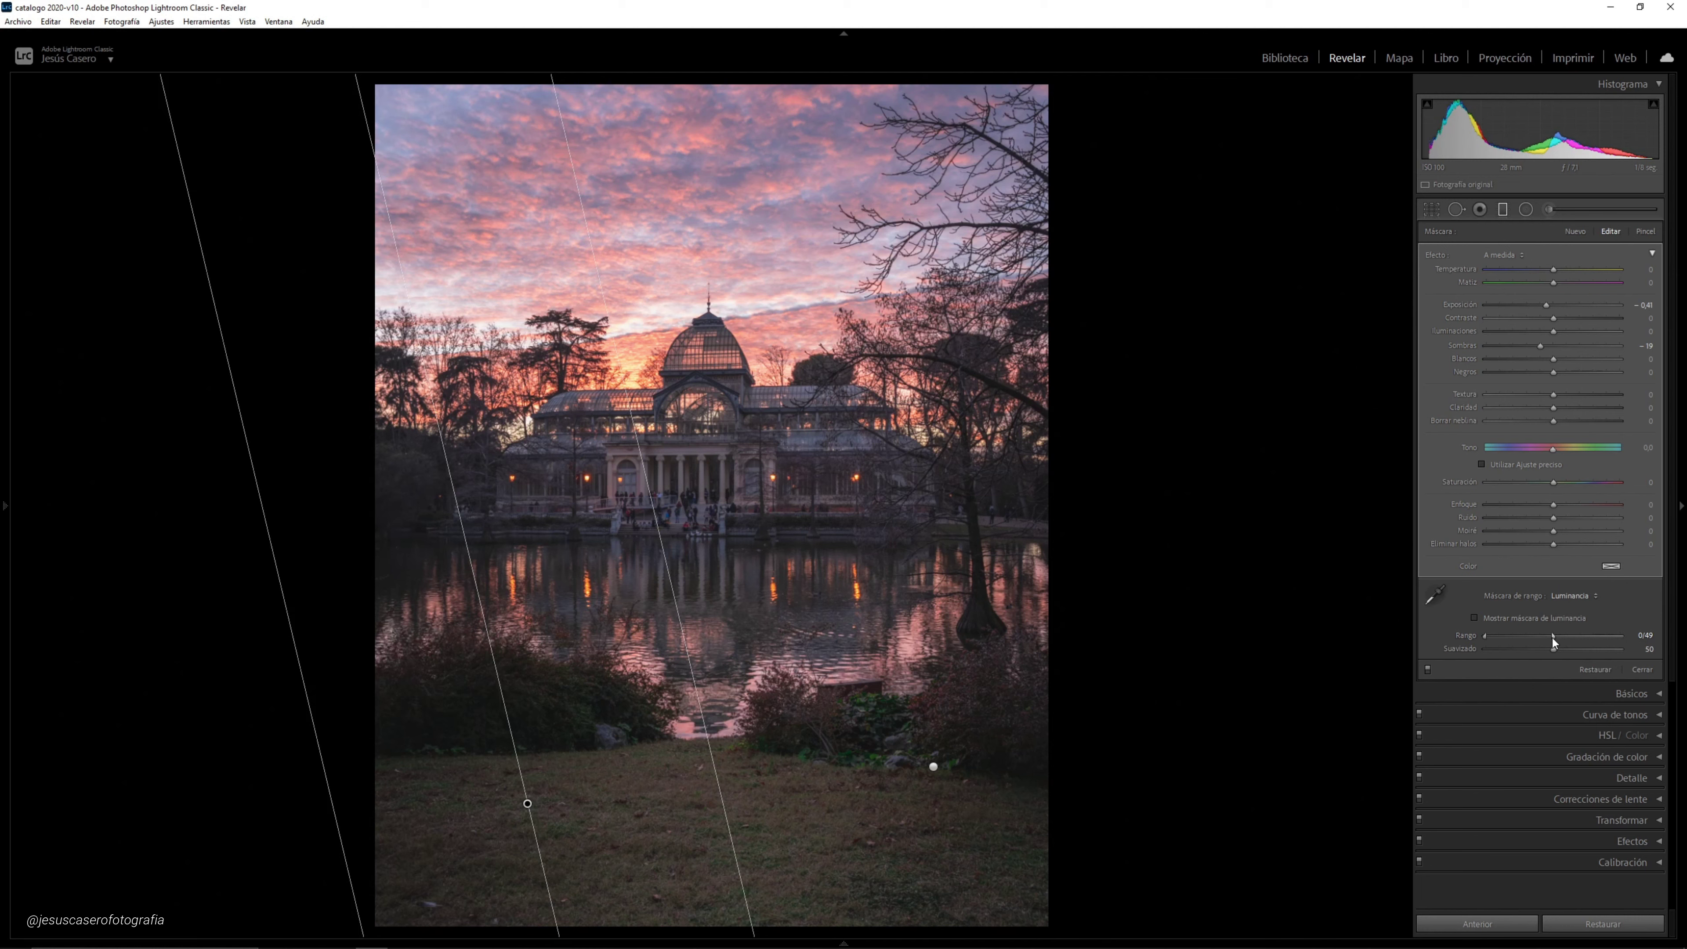
{"action": "left_click_drag", "start_coordinate": [1554, 649], "coordinate": [1666, 674]}
Toggle the second filter off and on to compare the foreground, leaving it enabled
{"action": "left_click", "coordinate": [1427, 670]}
{"action": "left_click", "coordinate": [1427, 670]}
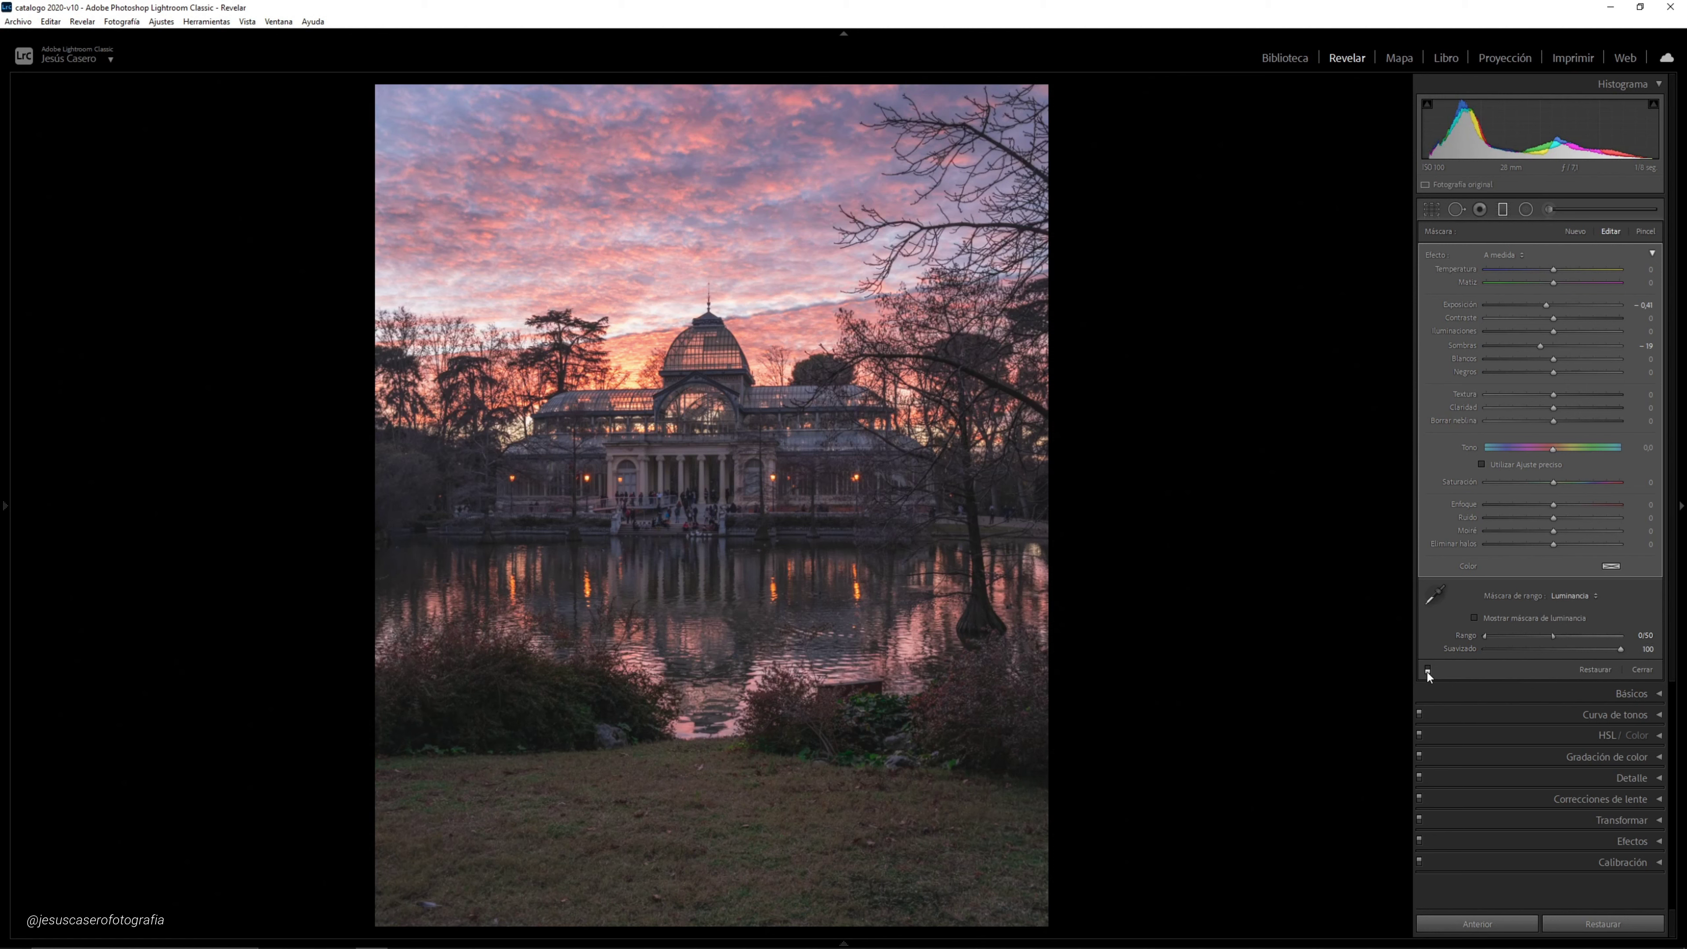
{"action": "left_click", "coordinate": [1428, 670]}
{"action": "left_click", "coordinate": [1428, 670]}
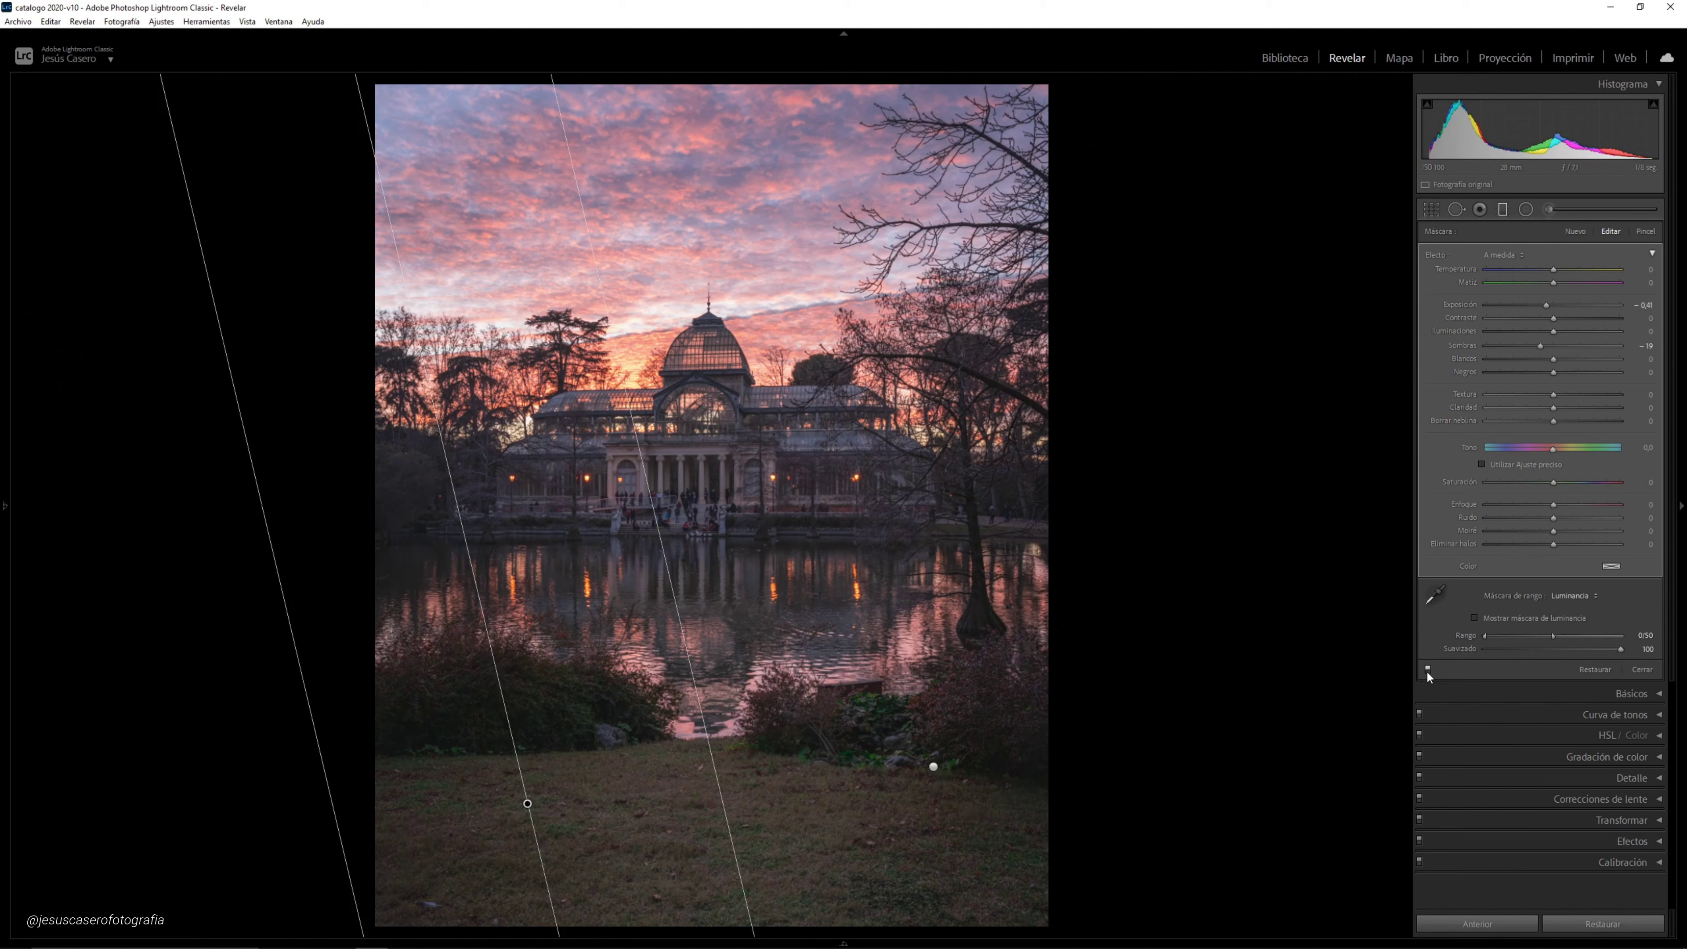
{"action": "left_click", "coordinate": [1428, 670]}
{"action": "left_click", "coordinate": [1427, 672]}
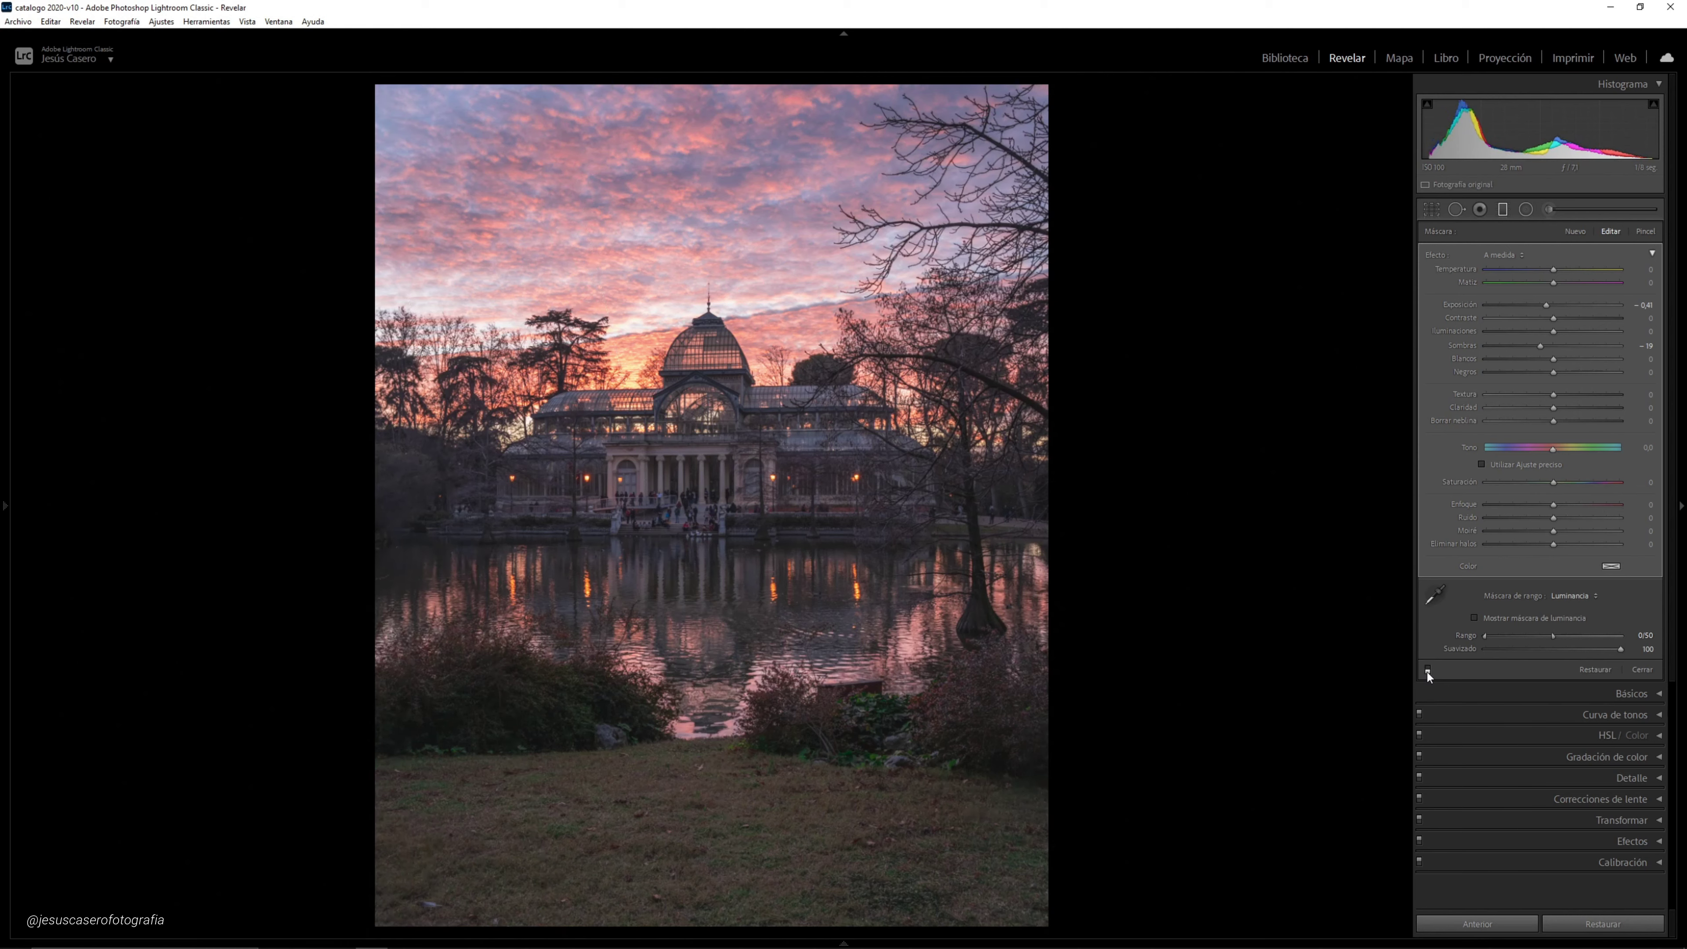
{"action": "left_click", "coordinate": [1427, 672]}
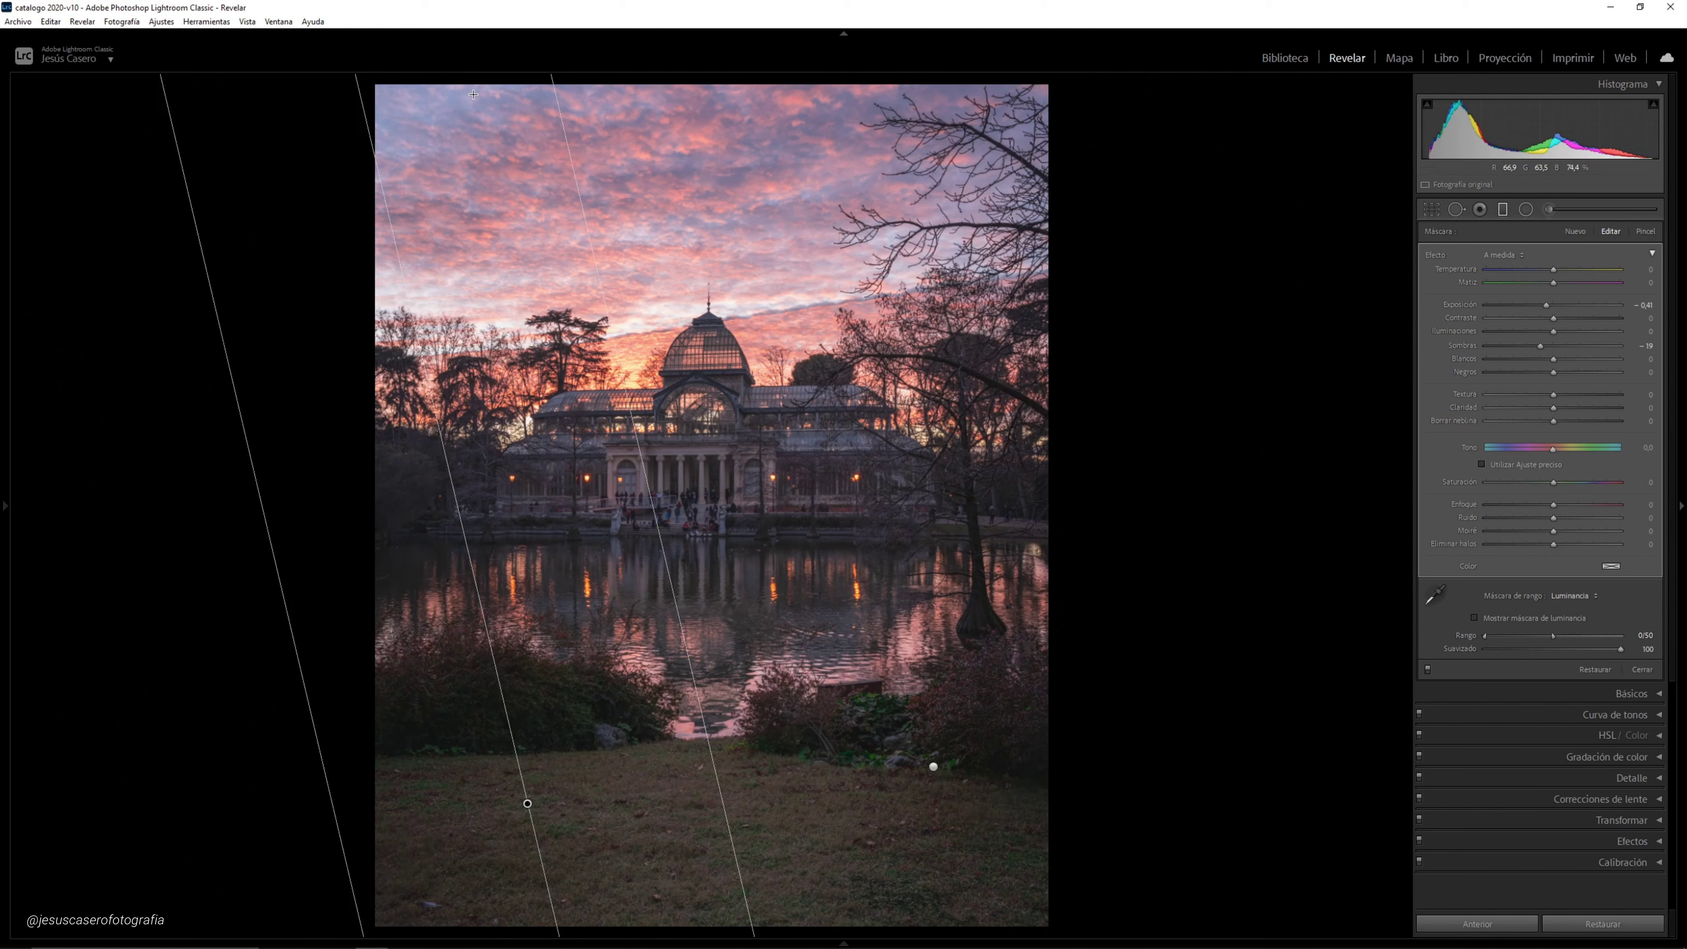
Draw a graduated filter over the sky, move it higher, and lower its exposure, leaving clarity at zero
{"action": "left_click_drag", "start_coordinate": [479, 126], "coordinate": [557, 484]}
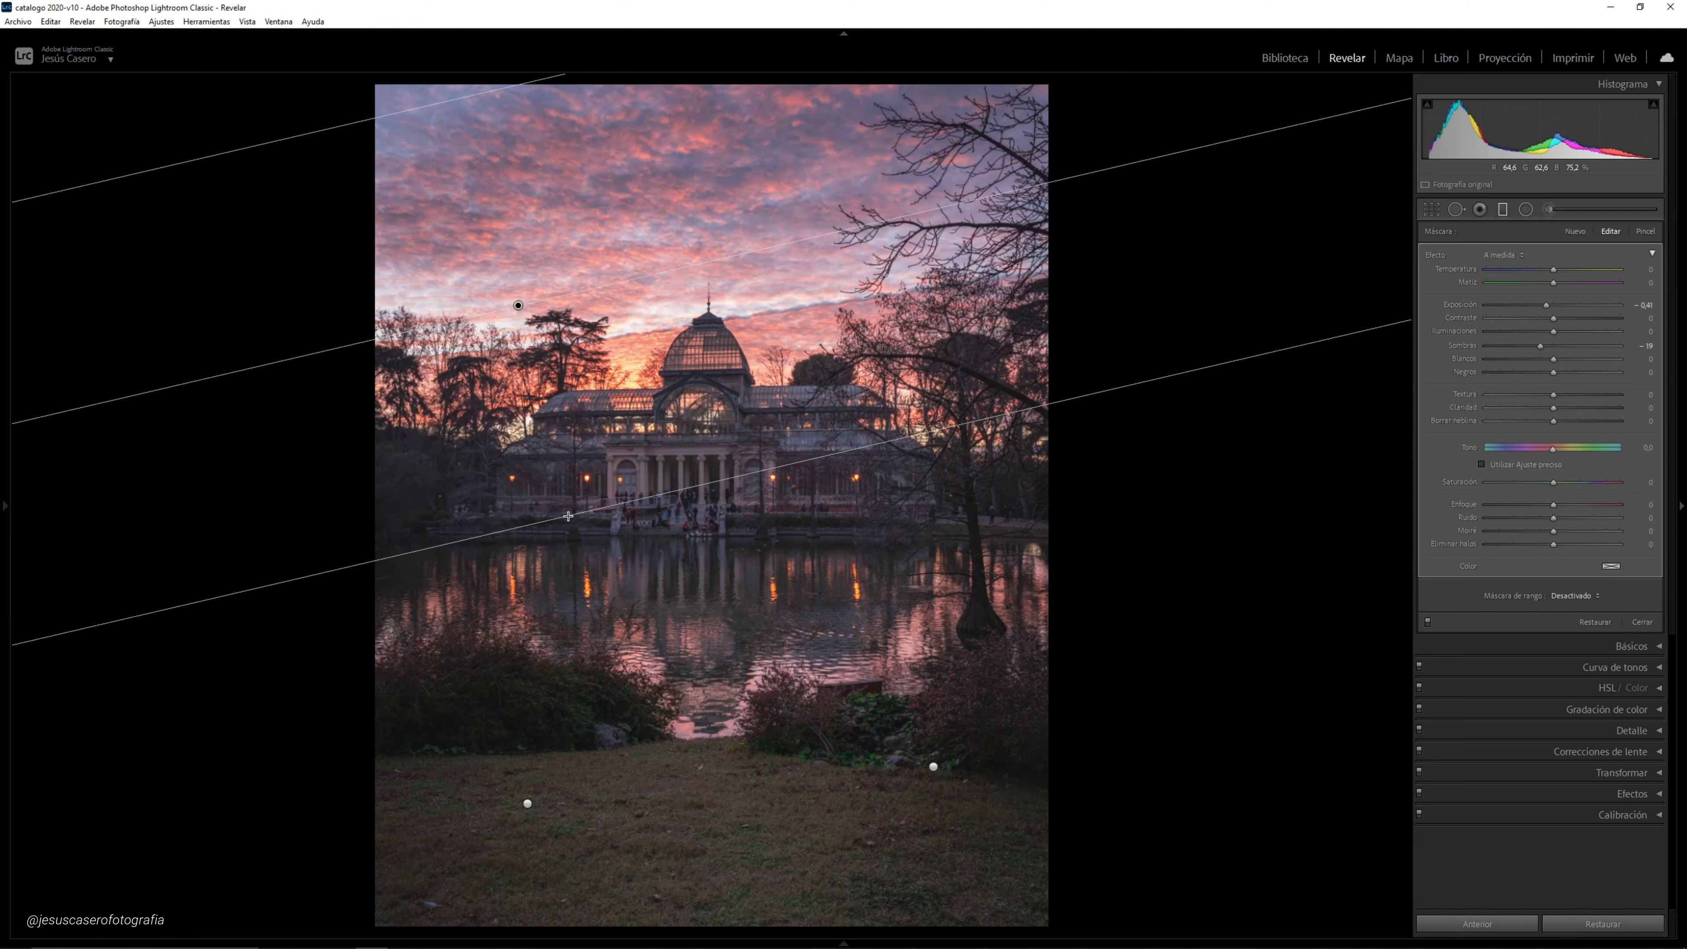
{"action": "left_click_drag", "start_coordinate": [540, 289], "coordinate": [475, 193]}
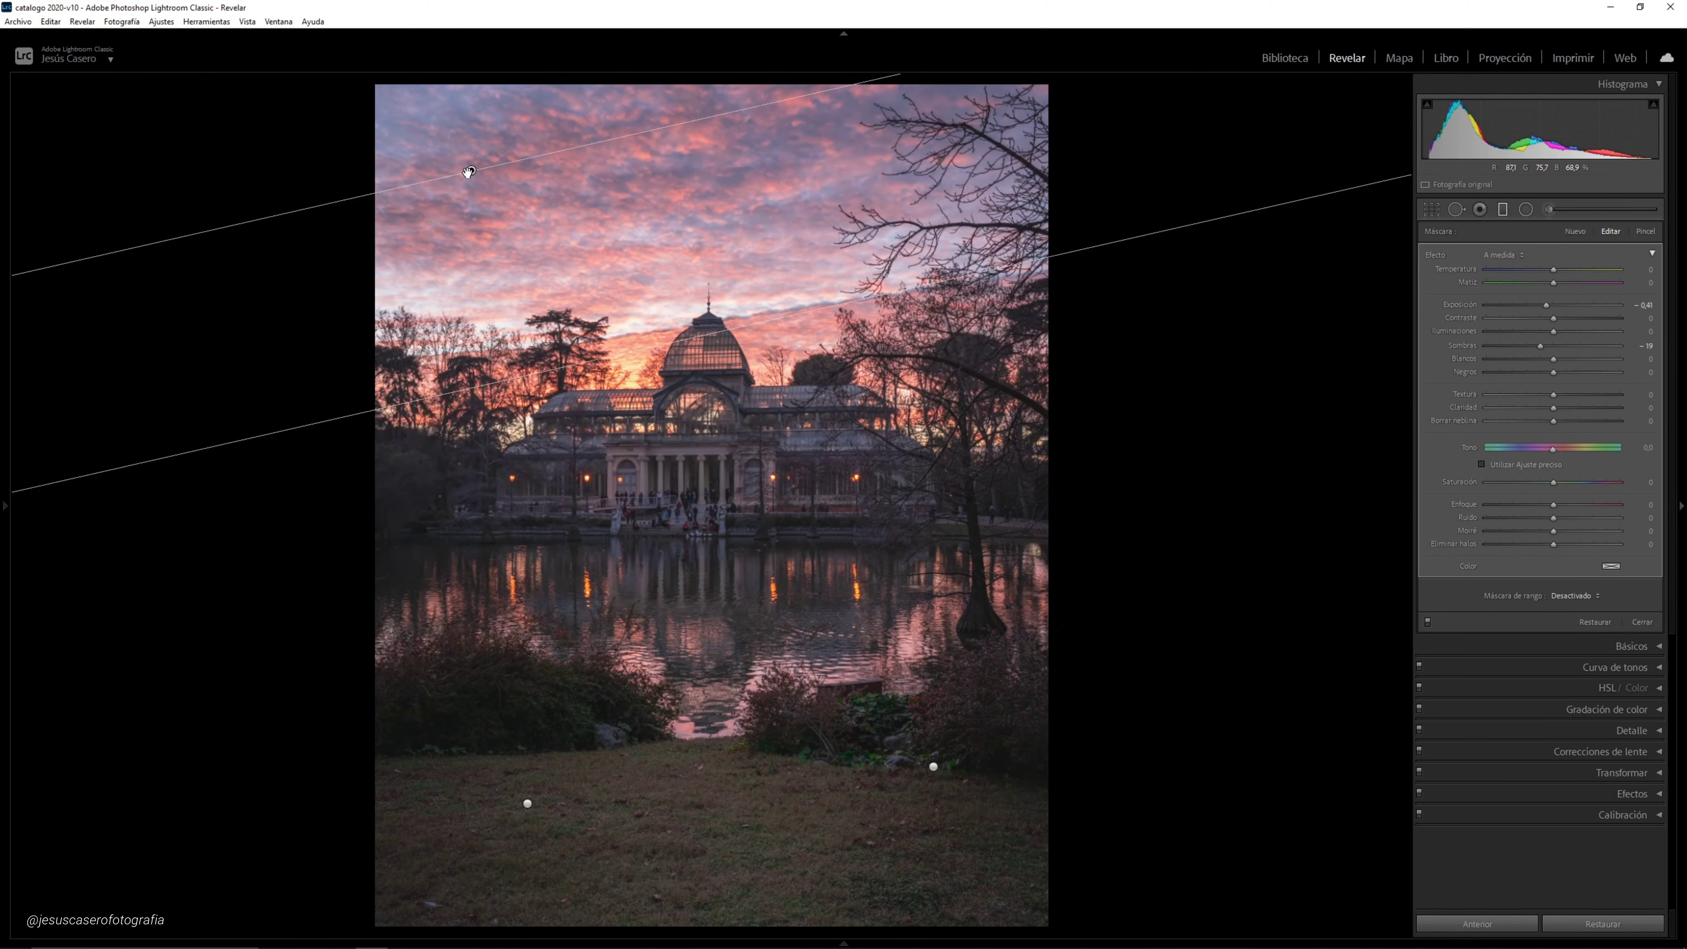
{"action": "left_click_drag", "start_coordinate": [1546, 304], "coordinate": [1544, 308]}
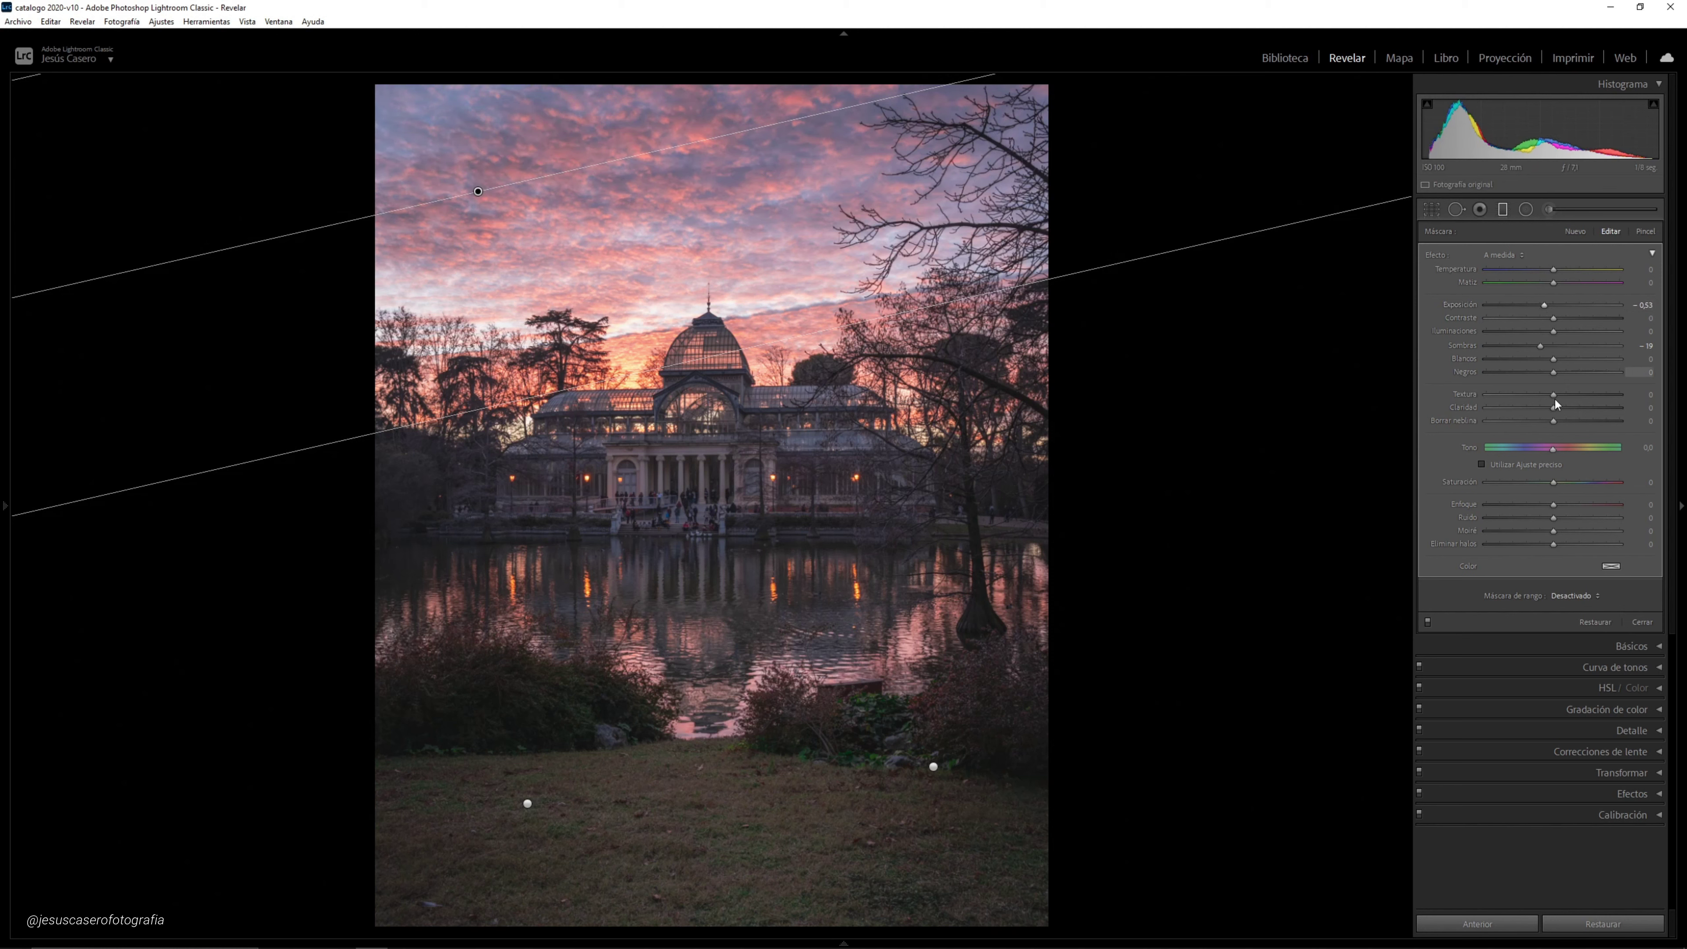
{"action": "left_click_drag", "start_coordinate": [1552, 410], "coordinate": [1558, 410]}
{"action": "double_click", "coordinate": [1556, 408]}
Toggle the sky filter off and on to compare its effect
{"action": "left_click", "coordinate": [1427, 621]}
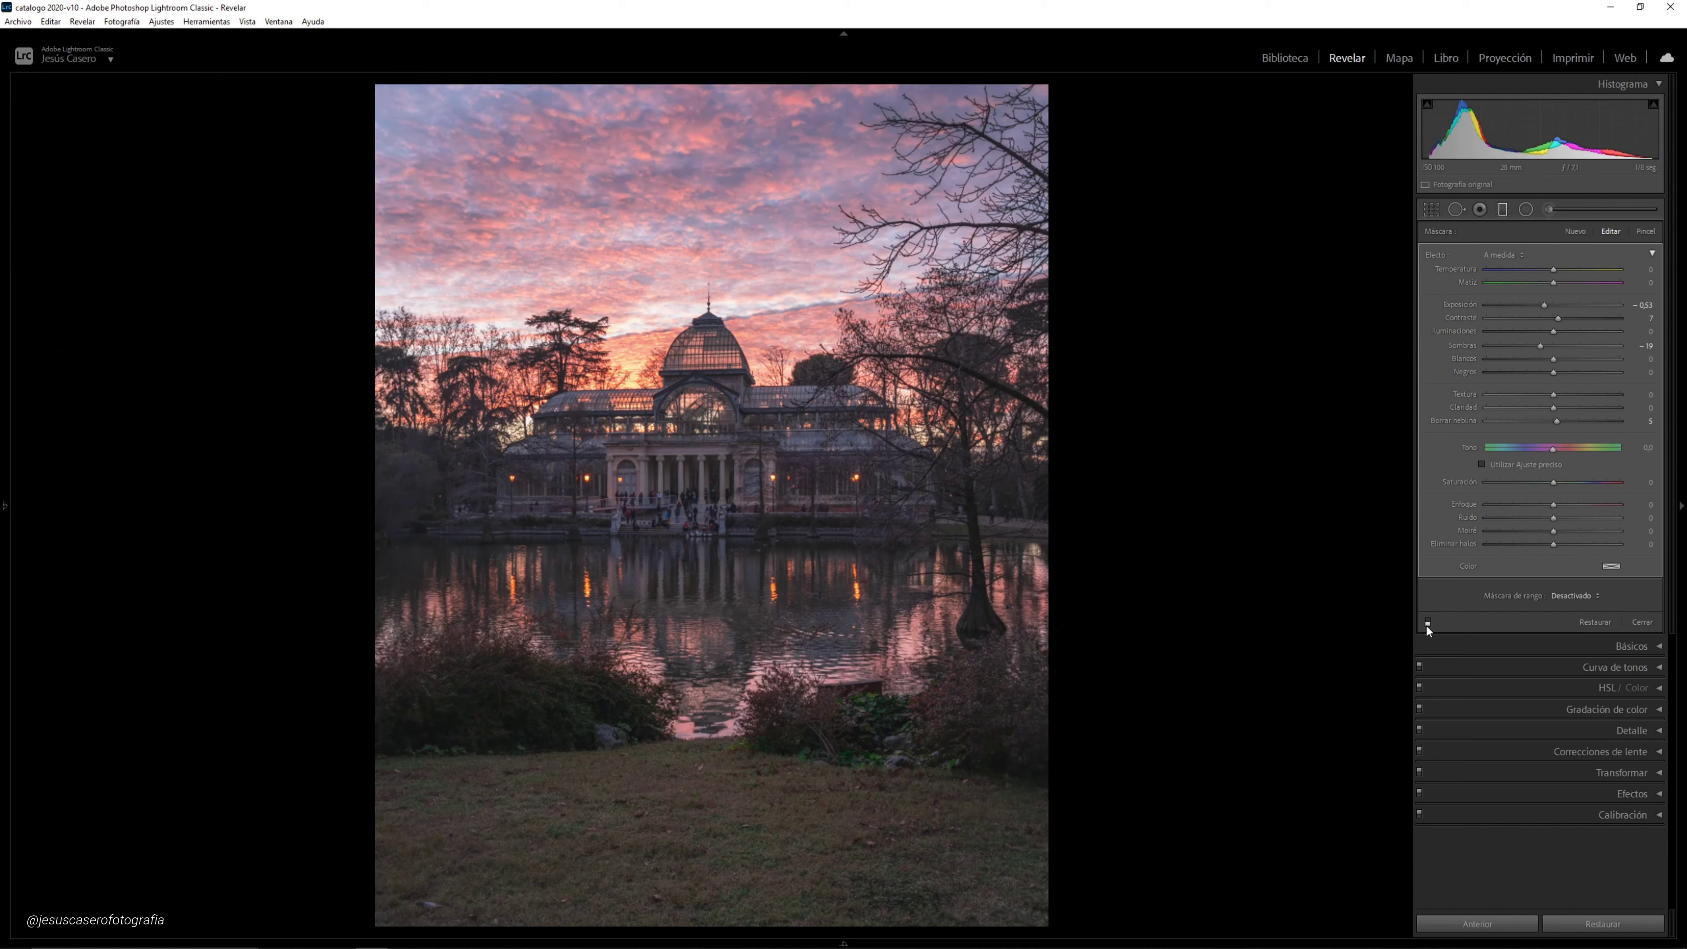
{"action": "left_click", "coordinate": [1427, 621]}
{"action": "left_click", "coordinate": [1428, 621]}
{"action": "left_click", "coordinate": [1428, 621]}
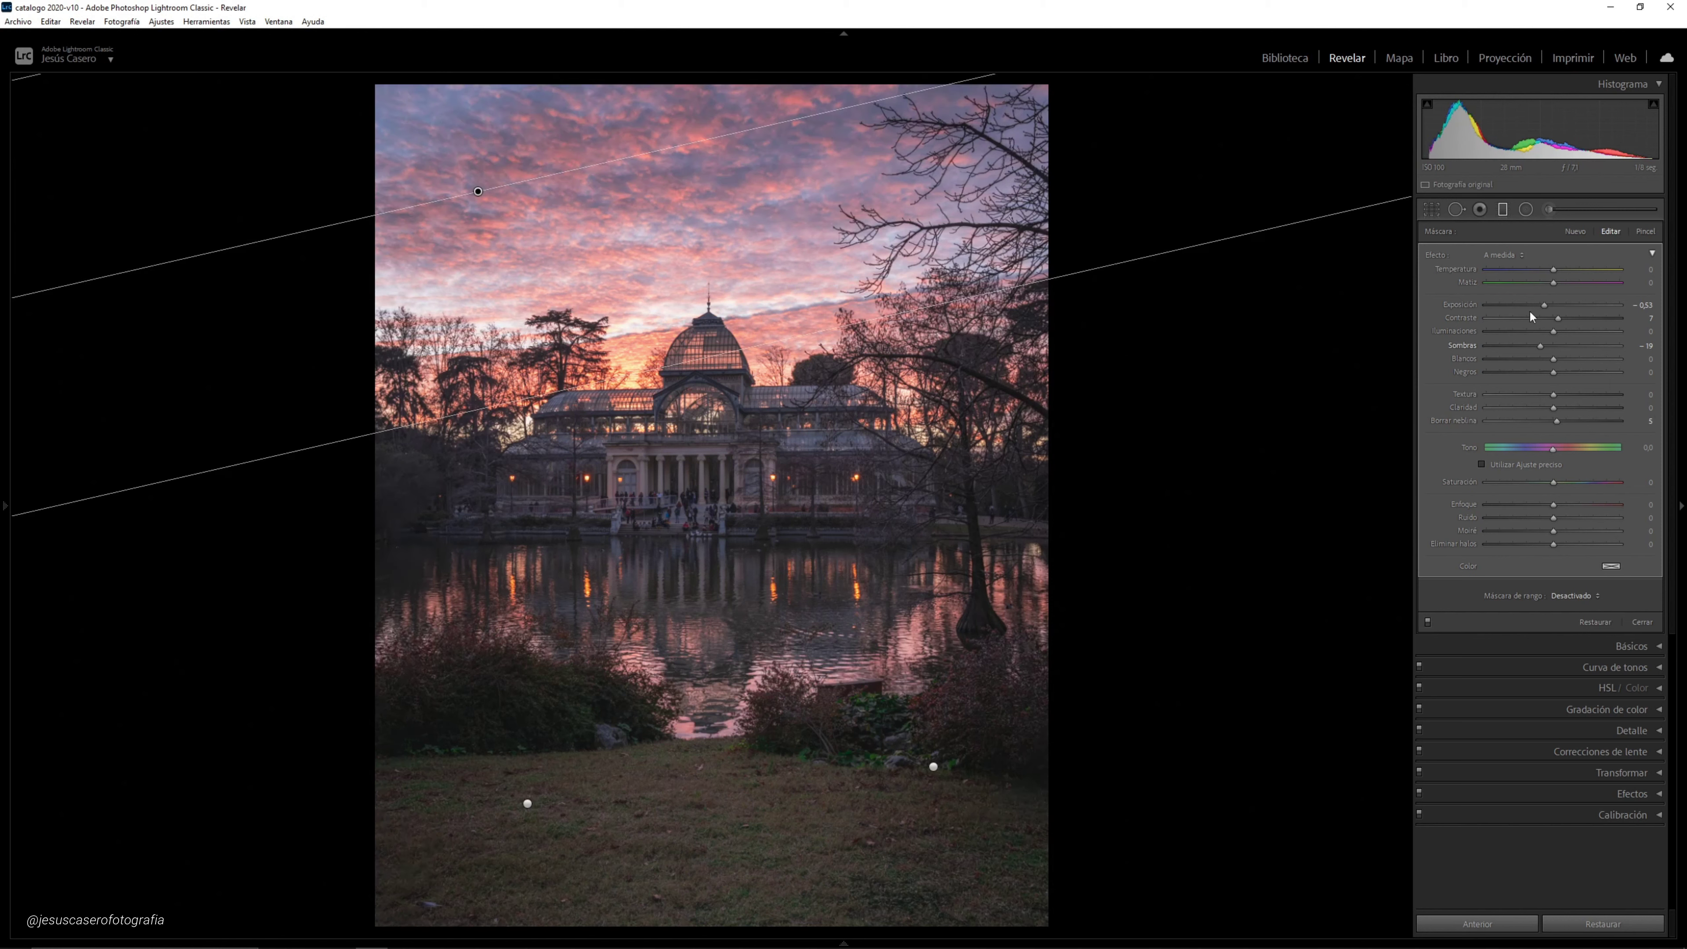
Place a radial filter over the foreground grass with Exposición 0,97 and a little added Claridad
{"action": "left_click", "coordinate": [1527, 209]}
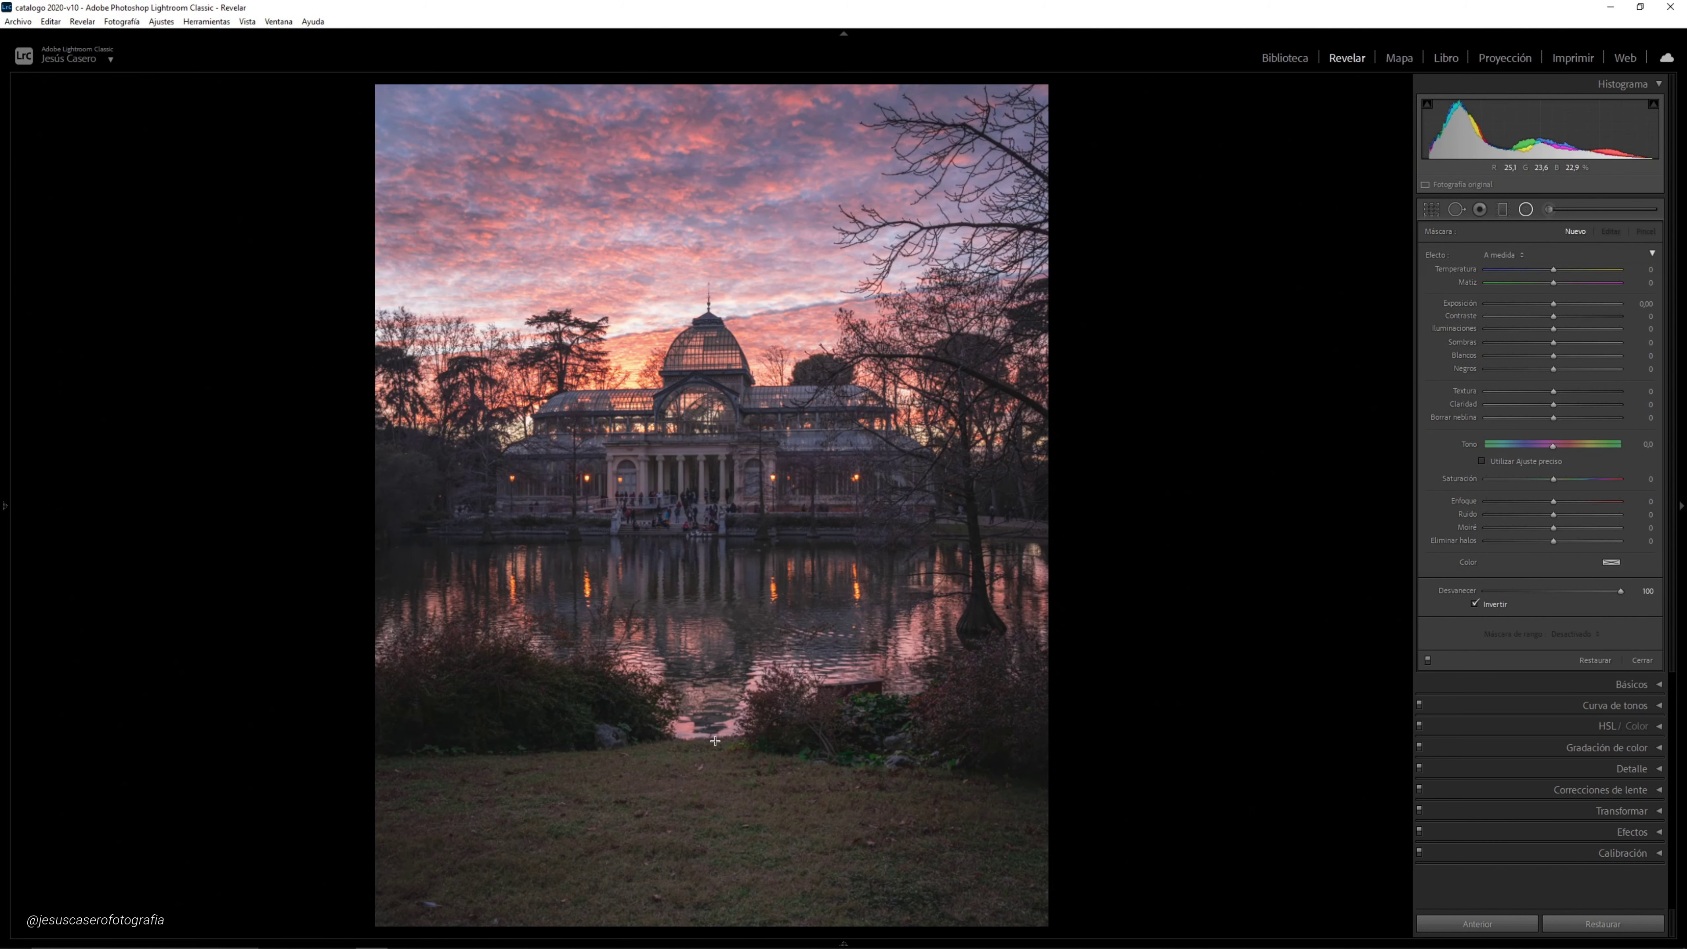
{"action": "left_click_drag", "start_coordinate": [650, 775], "coordinate": [897, 944]}
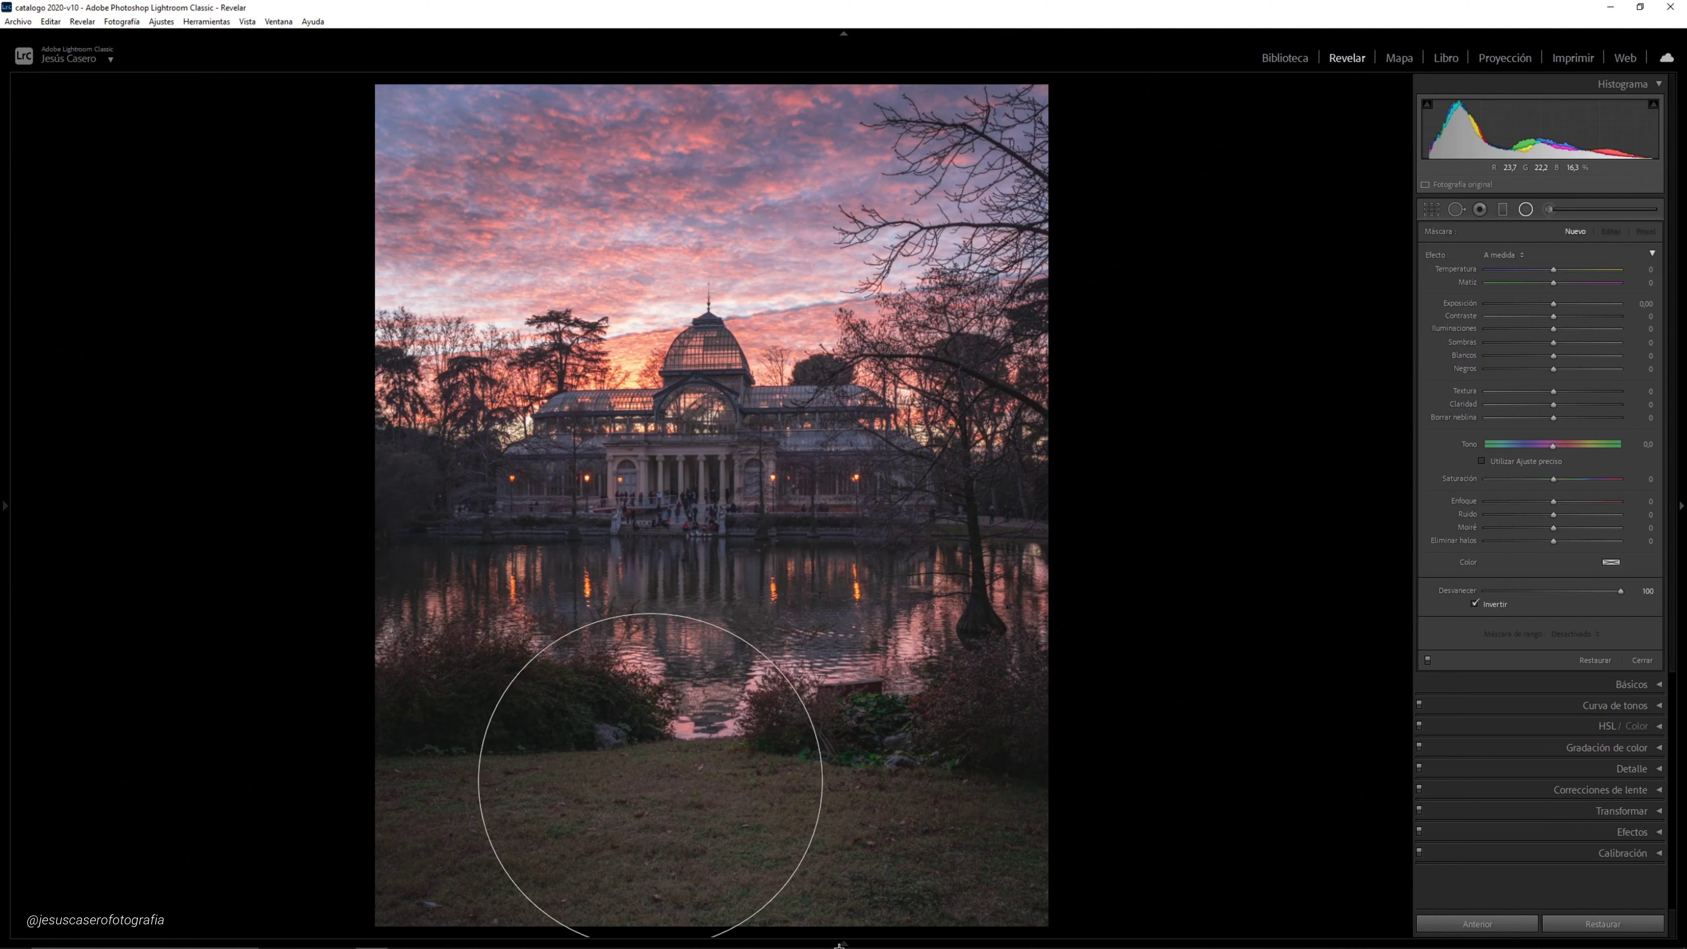
{"action": "left_click_drag", "start_coordinate": [671, 789], "coordinate": [721, 841]}
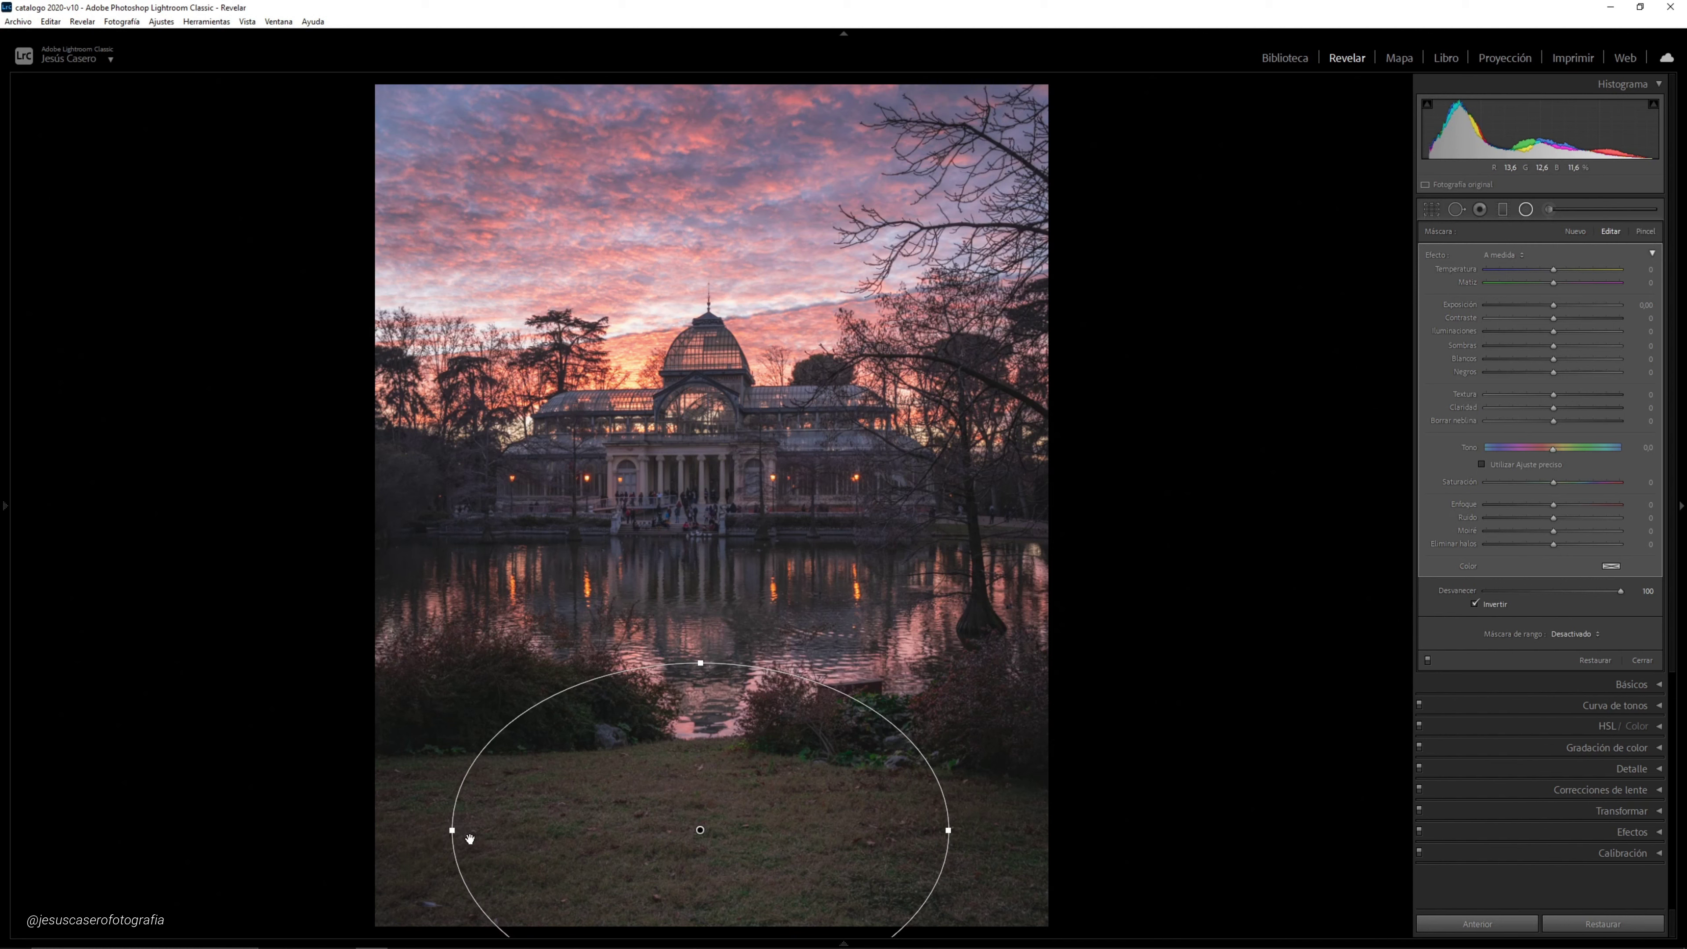
{"action": "left_click_drag", "start_coordinate": [694, 836], "coordinate": [682, 825]}
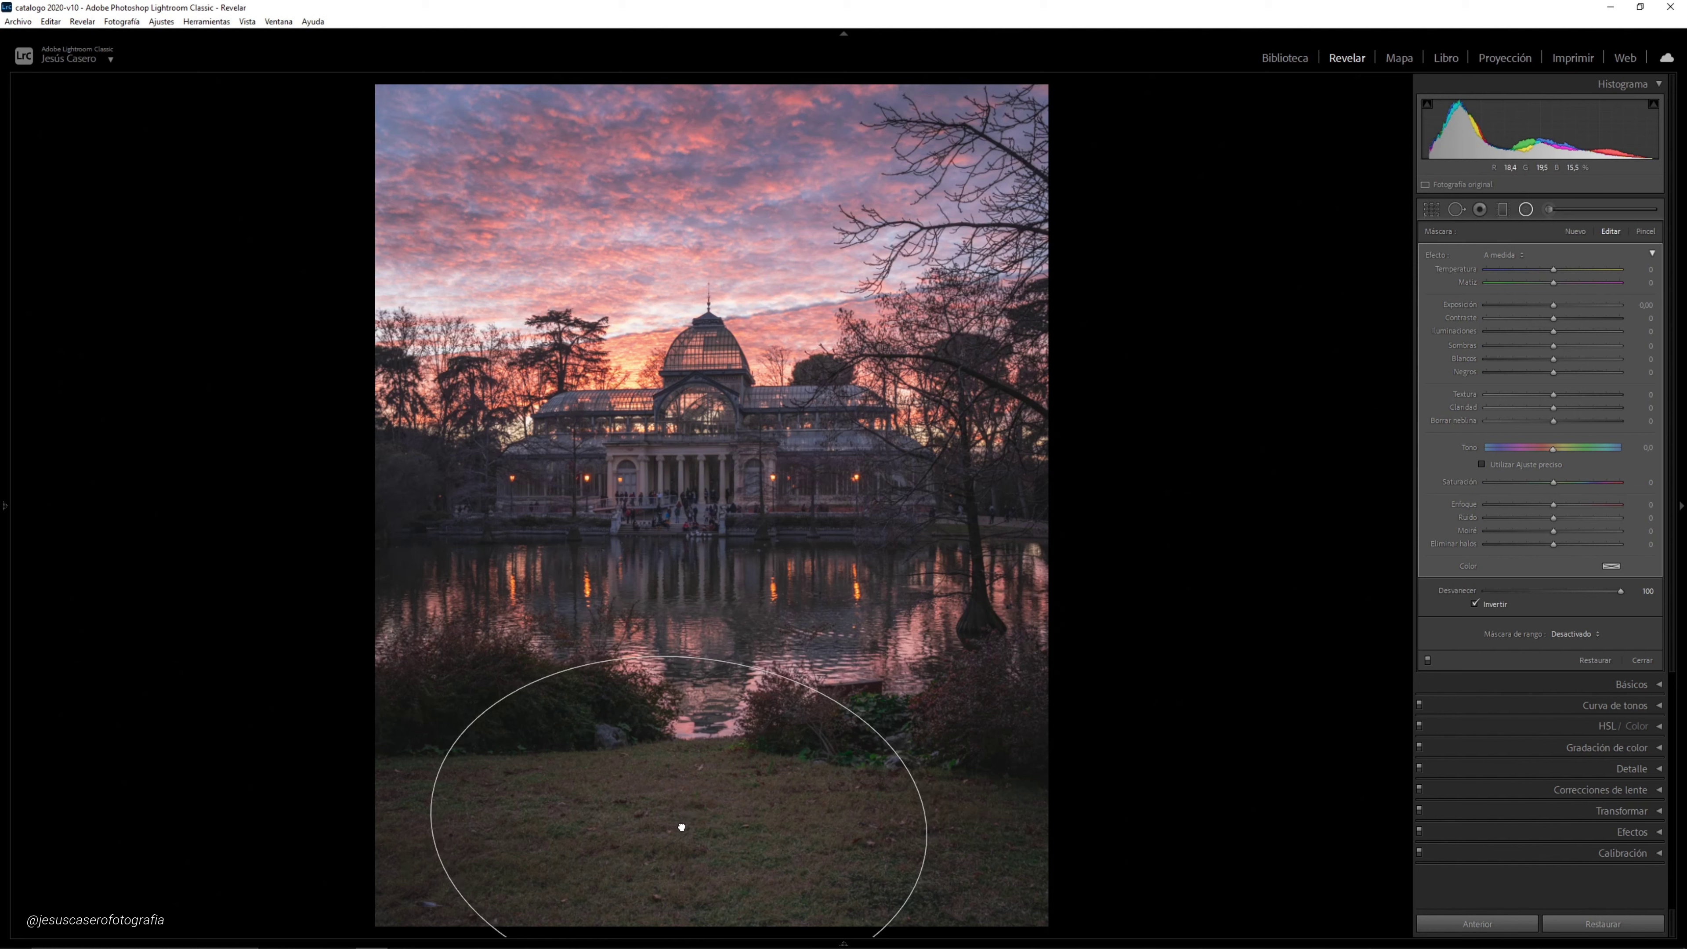
{"action": "left_click_drag", "start_coordinate": [1554, 304], "coordinate": [1571, 310]}
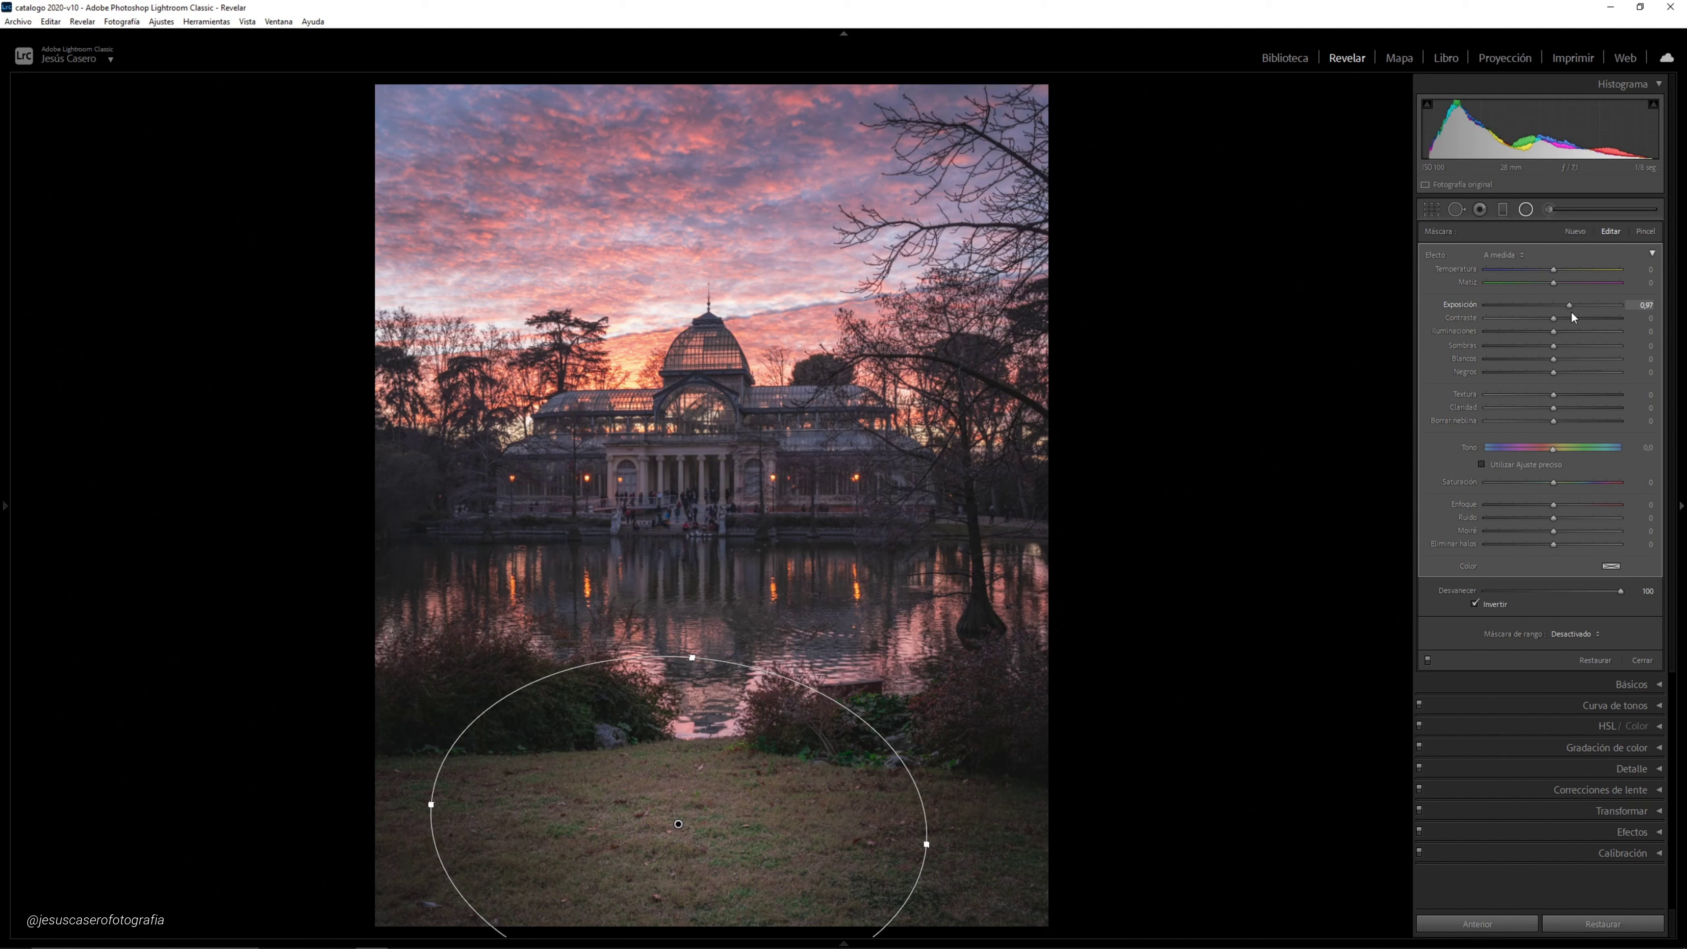
{"action": "left_click_drag", "start_coordinate": [1554, 408], "coordinate": [1560, 407]}
With the mask overlay shown, brush-erase the radial filter's effect from the left bushes
{"action": "left_click", "coordinate": [1645, 231]}
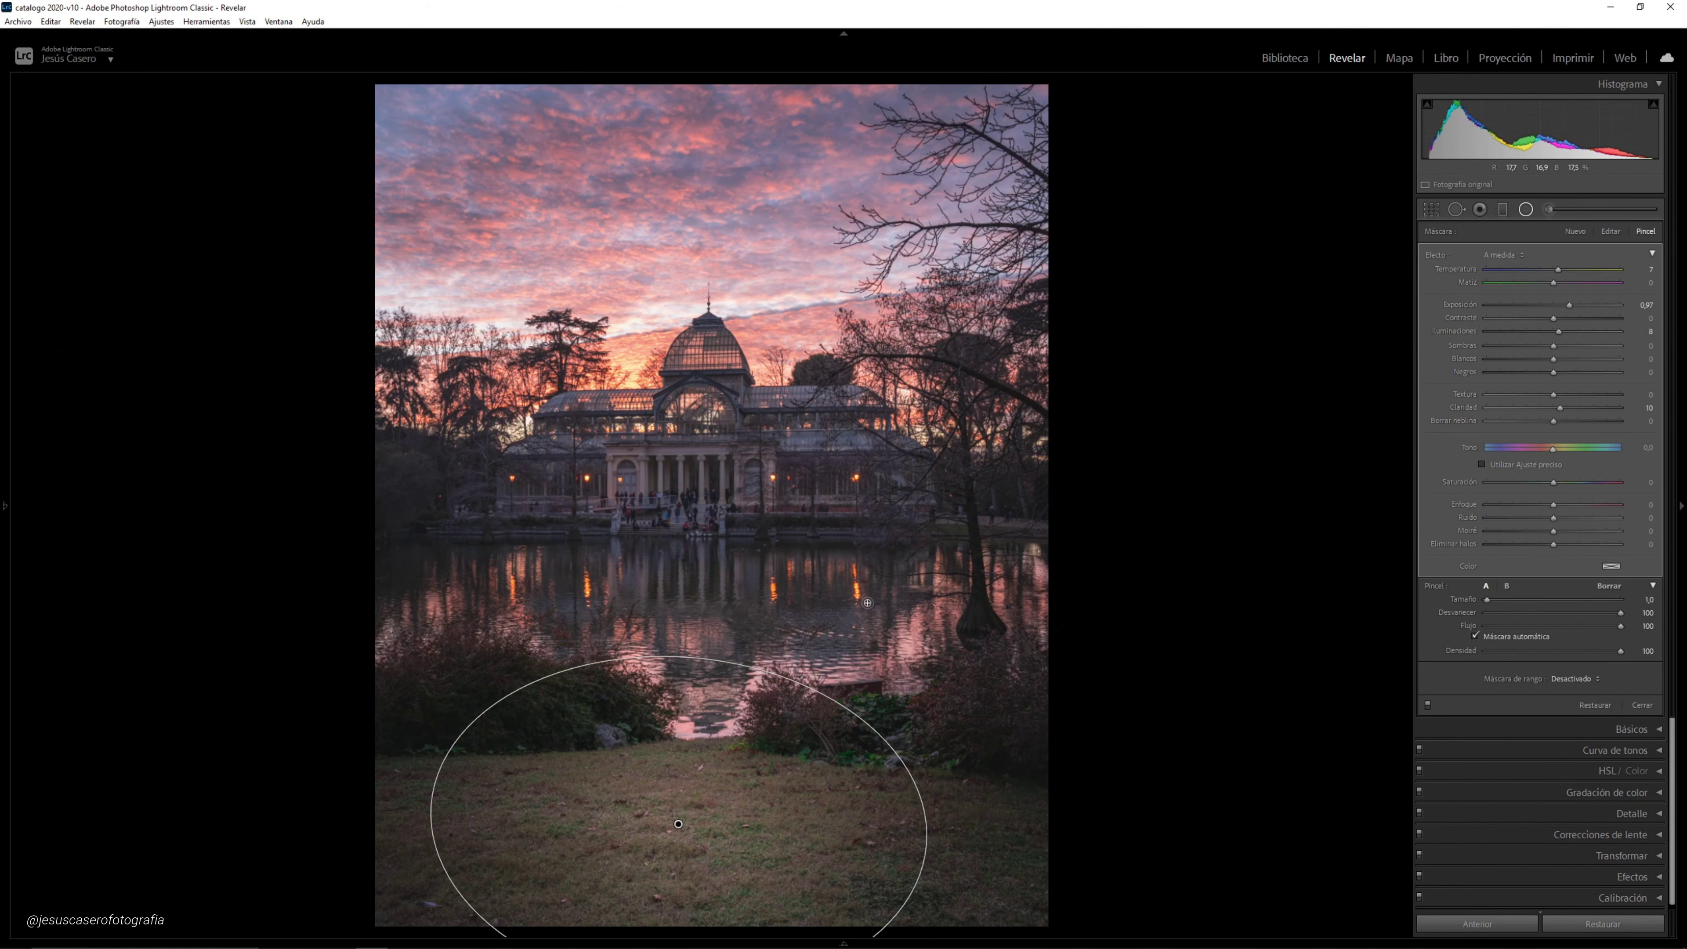
{"action": "key", "text": "alt"}
{"action": "key", "text": "alt"}
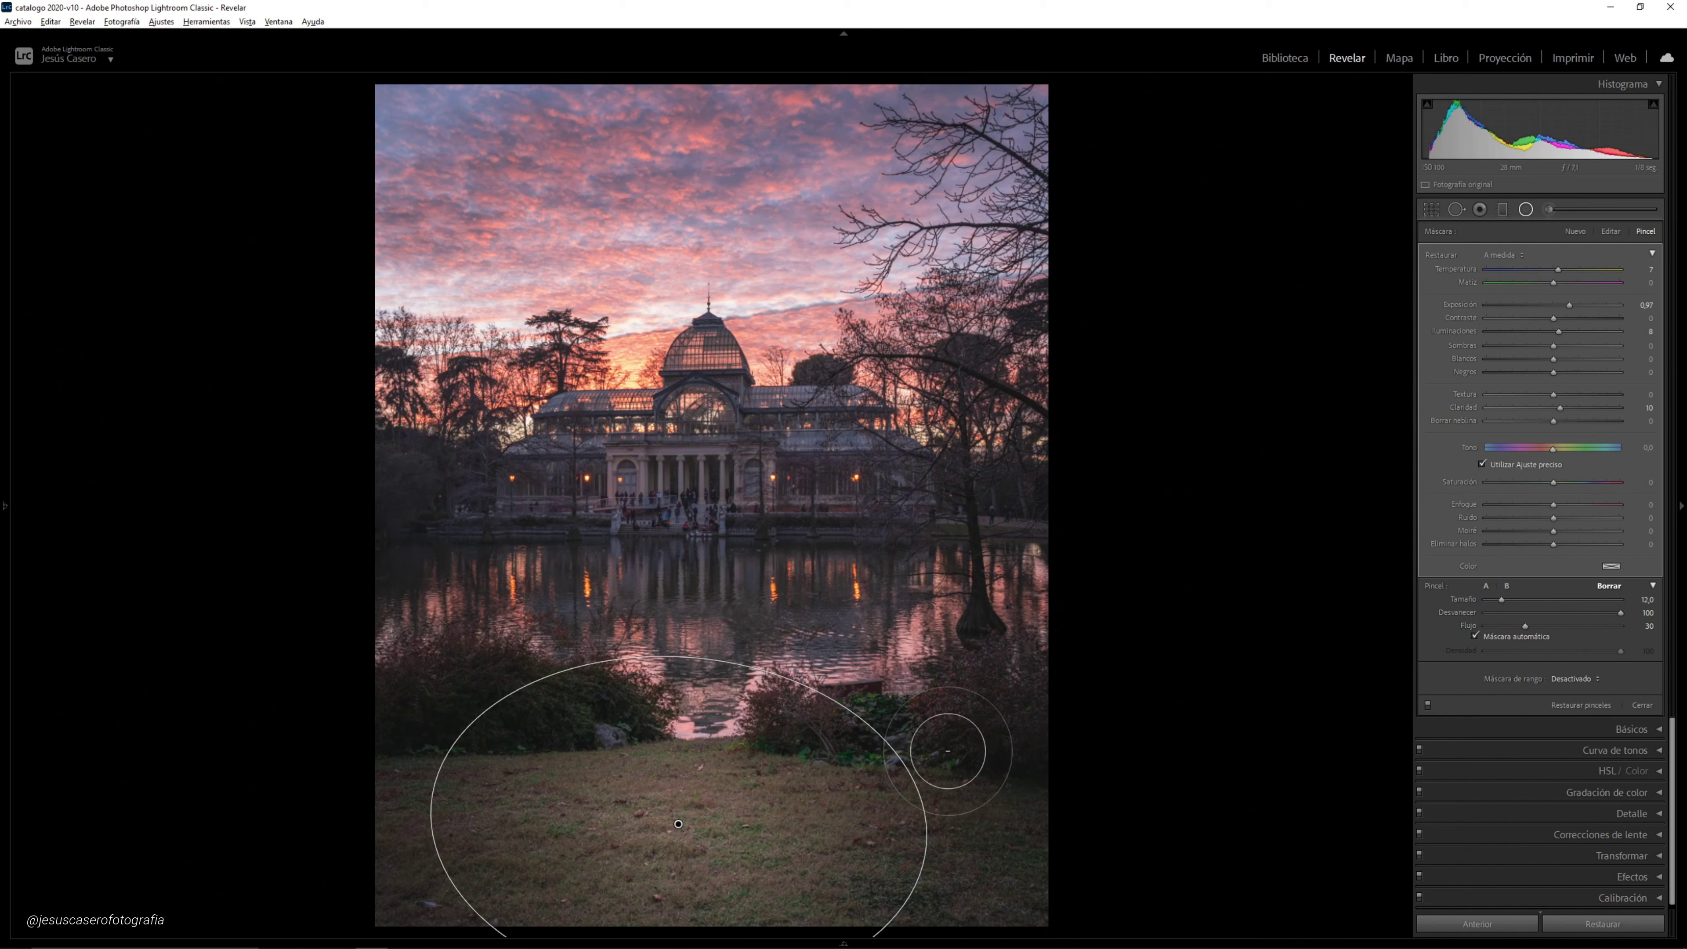
{"action": "key", "text": "alt"}
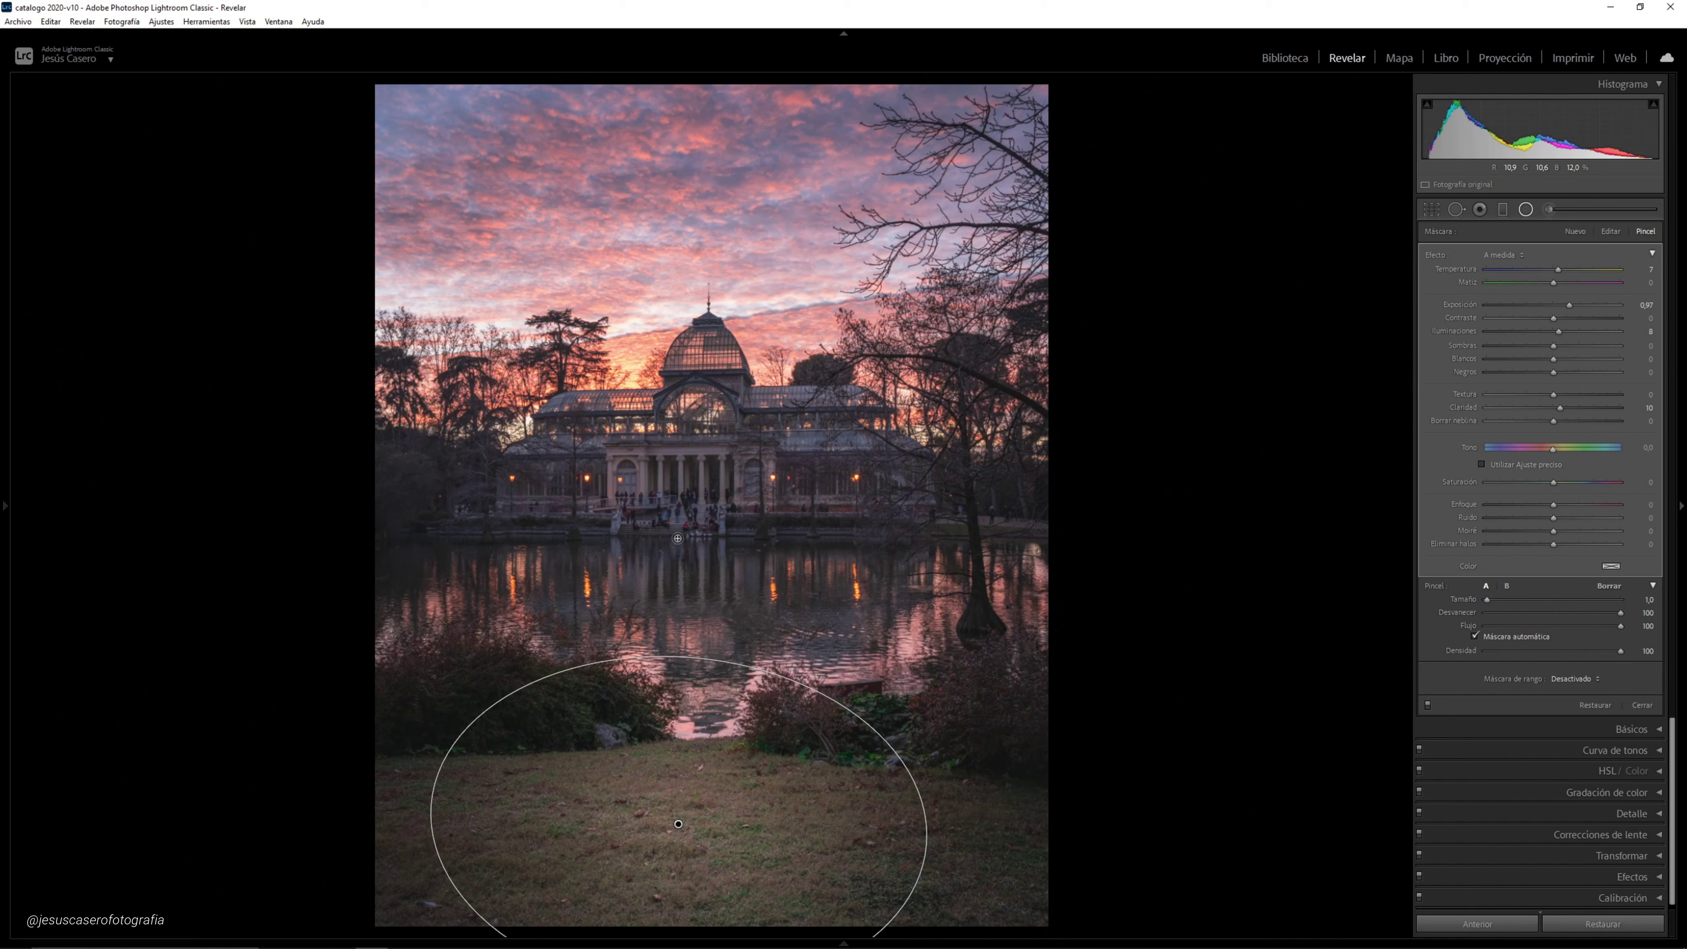
{"action": "key", "text": "o"}
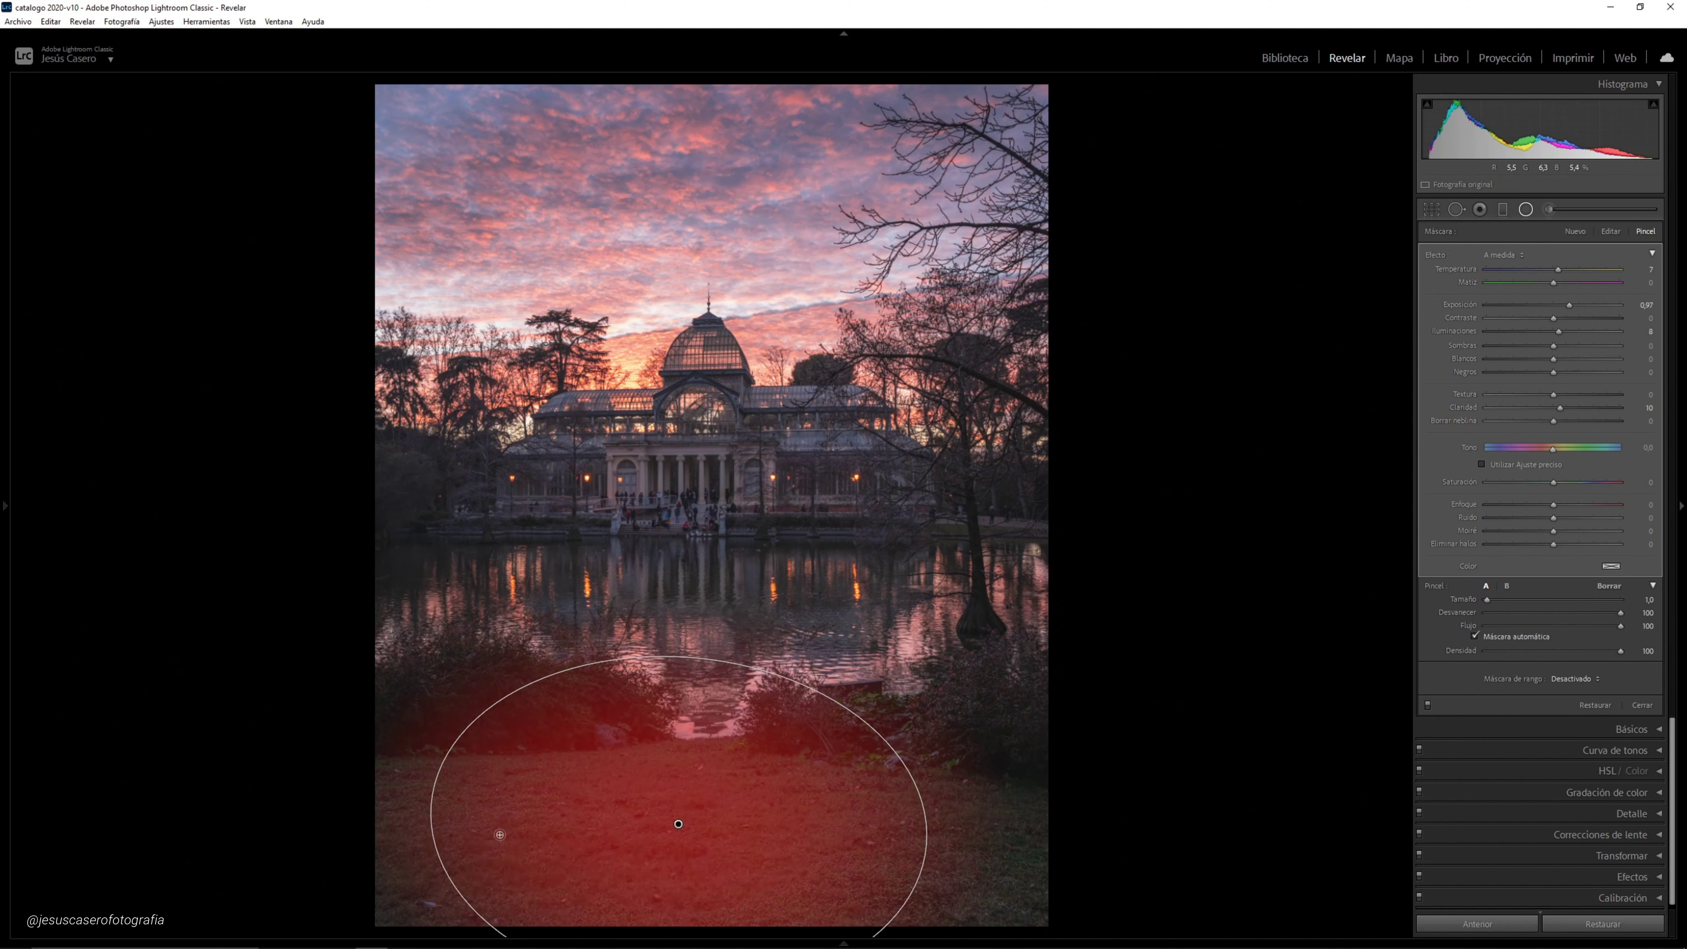
{"action": "key", "text": "alt"}
{"action": "mouse_move", "coordinate": [622, 688]}
{"action": "left_mouse_down"}
{"action": "mouse_move", "coordinate": [414, 704]}
{"action": "mouse_move", "coordinate": [629, 708]}
{"action": "mouse_move", "coordinate": [595, 676]}
{"action": "mouse_move", "coordinate": [622, 689]}
{"action": "mouse_move", "coordinate": [430, 722]}
{"action": "mouse_move", "coordinate": [603, 716]}
{"action": "mouse_move", "coordinate": [422, 698]}
{"action": "mouse_move", "coordinate": [791, 698]}
{"action": "mouse_move", "coordinate": [774, 699]}
{"action": "mouse_move", "coordinate": [917, 740]}
{"action": "mouse_move", "coordinate": [802, 708]}
{"action": "mouse_move", "coordinate": [772, 716]}
{"action": "mouse_move", "coordinate": [875, 741]}
{"action": "mouse_move", "coordinate": [523, 754]}
{"action": "mouse_move", "coordinate": [539, 742]}
{"action": "mouse_move", "coordinate": [437, 851]}
{"action": "mouse_move", "coordinate": [519, 799]}
{"action": "mouse_move", "coordinate": [427, 845]}
{"action": "mouse_move", "coordinate": [584, 742]}
{"action": "mouse_move", "coordinate": [422, 816]}
{"action": "mouse_move", "coordinate": [753, 803]}
{"action": "mouse_move", "coordinate": [802, 779]}
{"action": "mouse_move", "coordinate": [915, 847]}
{"action": "mouse_move", "coordinate": [819, 783]}
{"action": "mouse_move", "coordinate": [893, 836]}
{"action": "mouse_move", "coordinate": [776, 727]}
{"action": "mouse_move", "coordinate": [924, 856]}
{"action": "mouse_move", "coordinate": [938, 874]}
{"action": "mouse_move", "coordinate": [798, 753]}
{"action": "mouse_move", "coordinate": [800, 787]}
{"action": "mouse_move", "coordinate": [919, 904]}
{"action": "mouse_move", "coordinate": [836, 794]}
{"action": "left_mouse_up"}
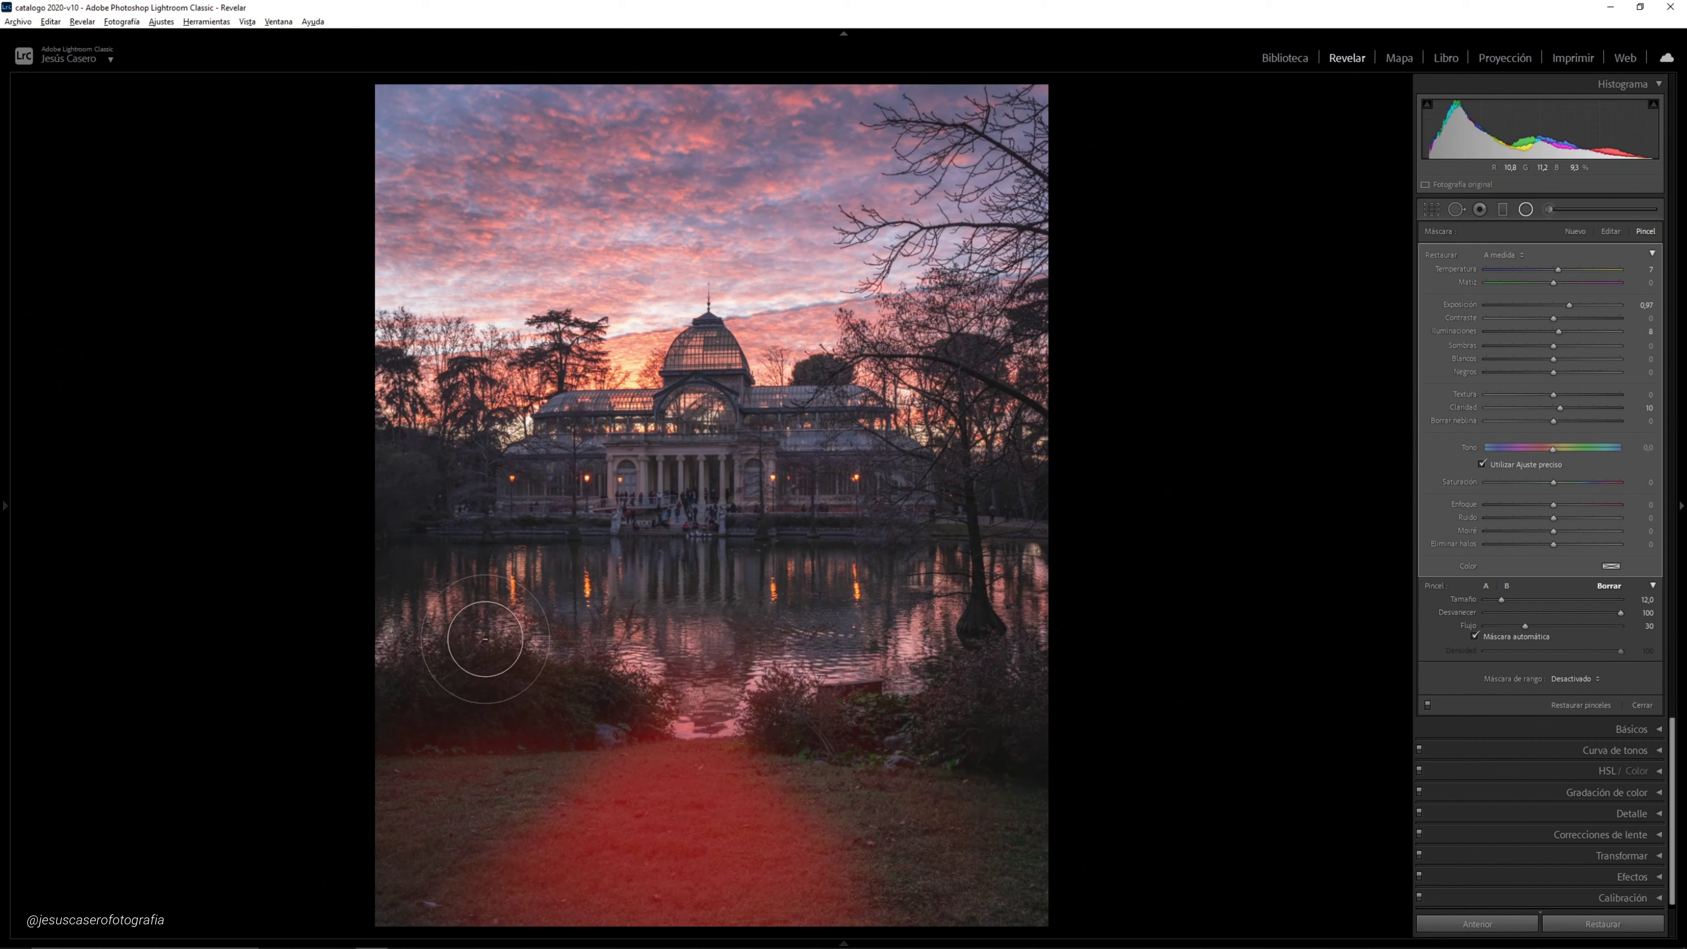
Hide the mask overlay, compare the filter on and off, and ease Exposición to 0,73
{"action": "key", "text": "alt"}
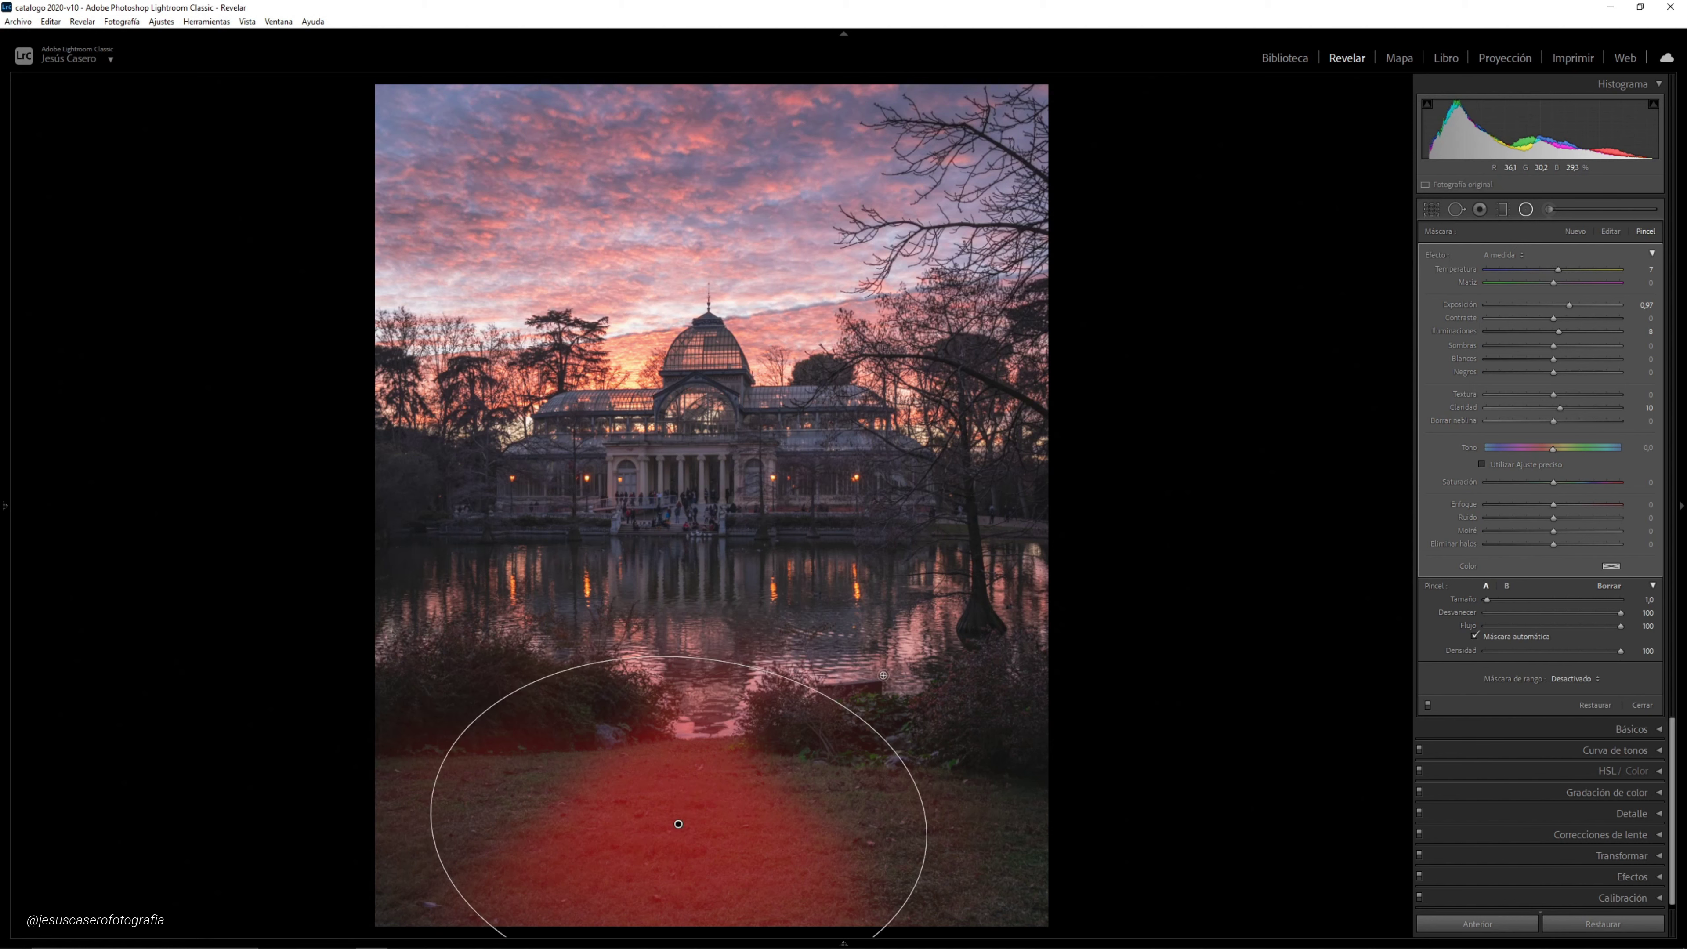
{"action": "key", "text": "o"}
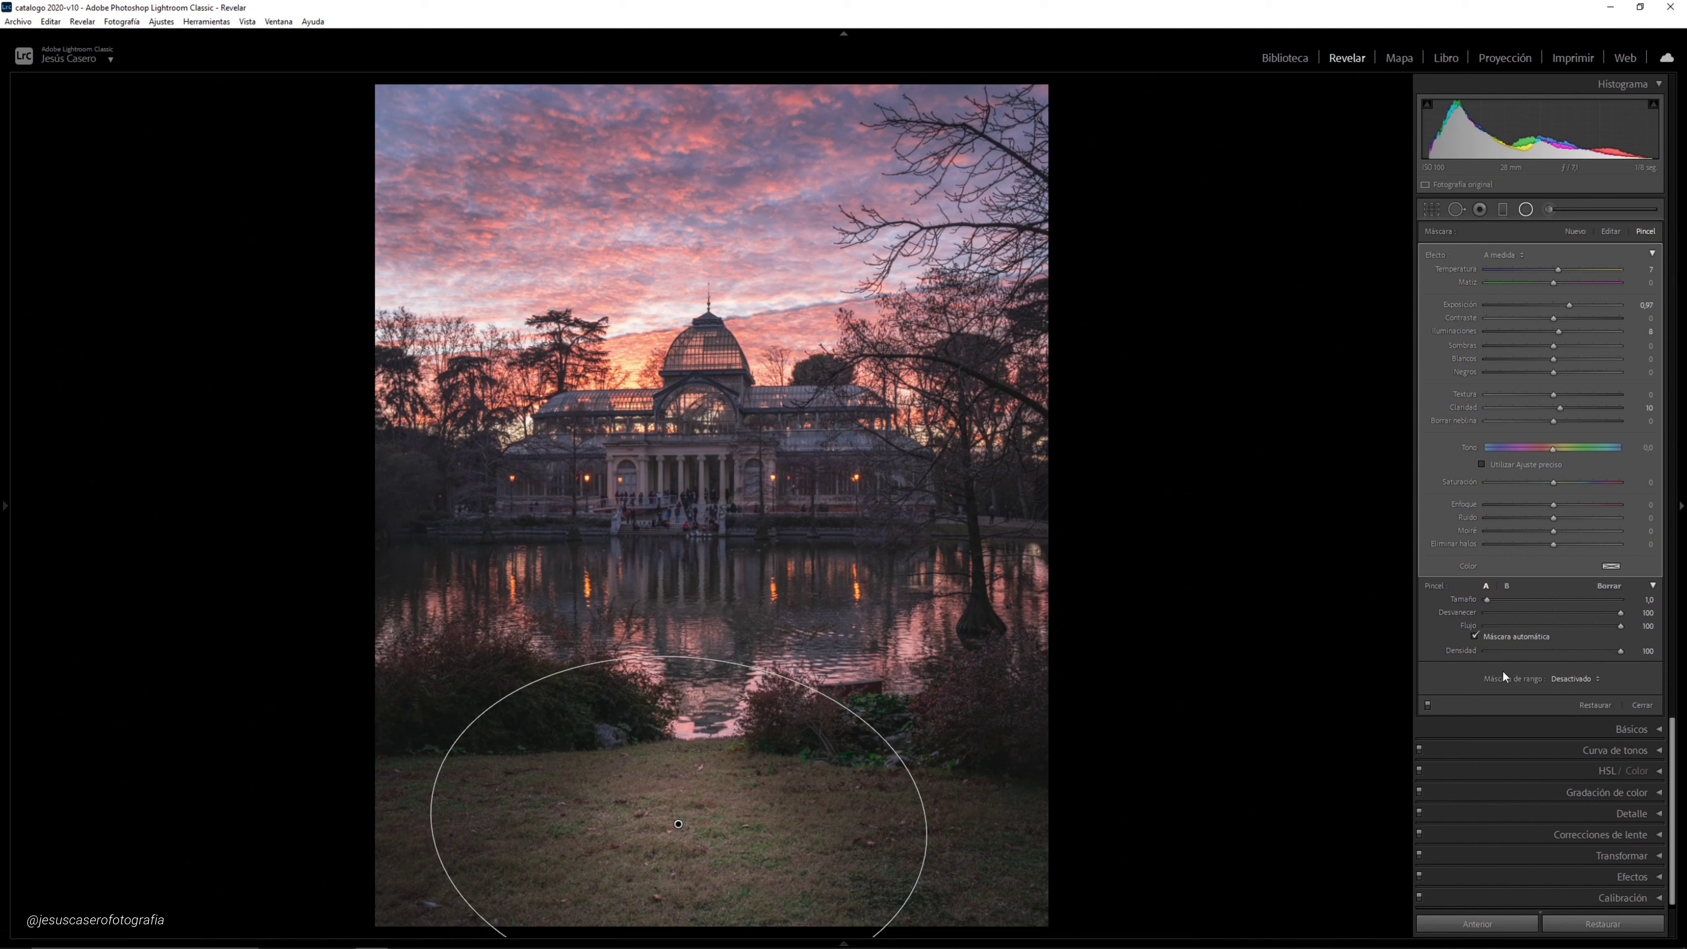
{"action": "left_click", "coordinate": [1427, 708]}
{"action": "left_click_drag", "start_coordinate": [1571, 305], "coordinate": [1567, 305]}
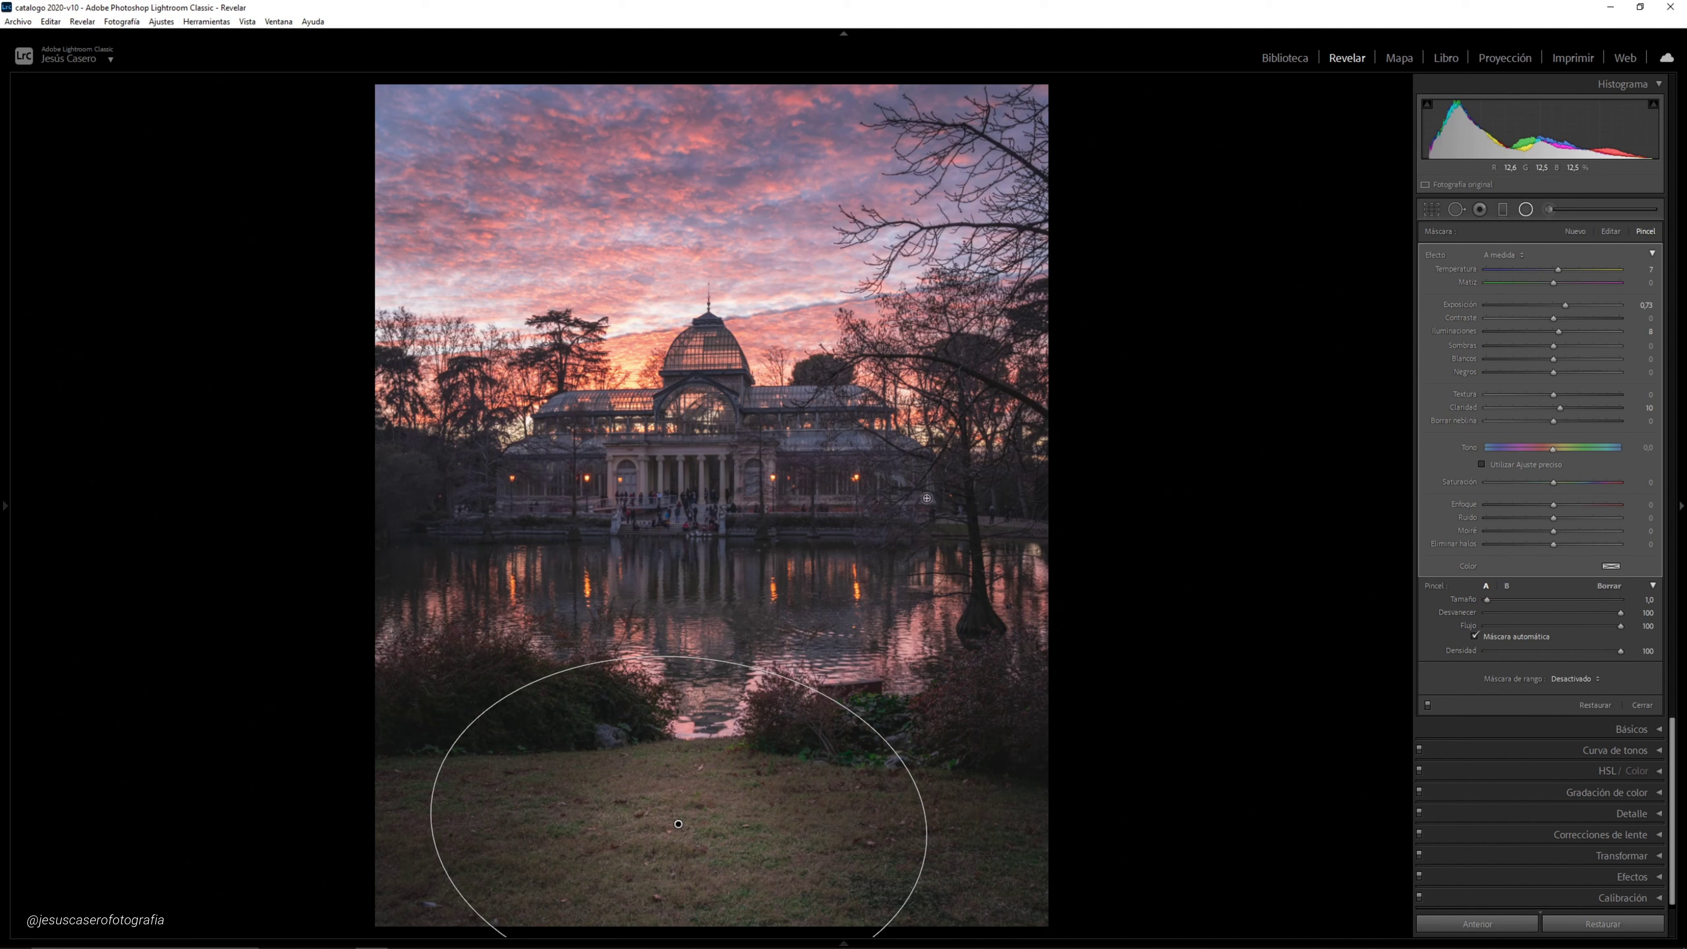
Zoom in and add a small radial filter on a palace lamp with negative Dehaze for a glow
{"action": "left_click", "coordinate": [863, 478]}
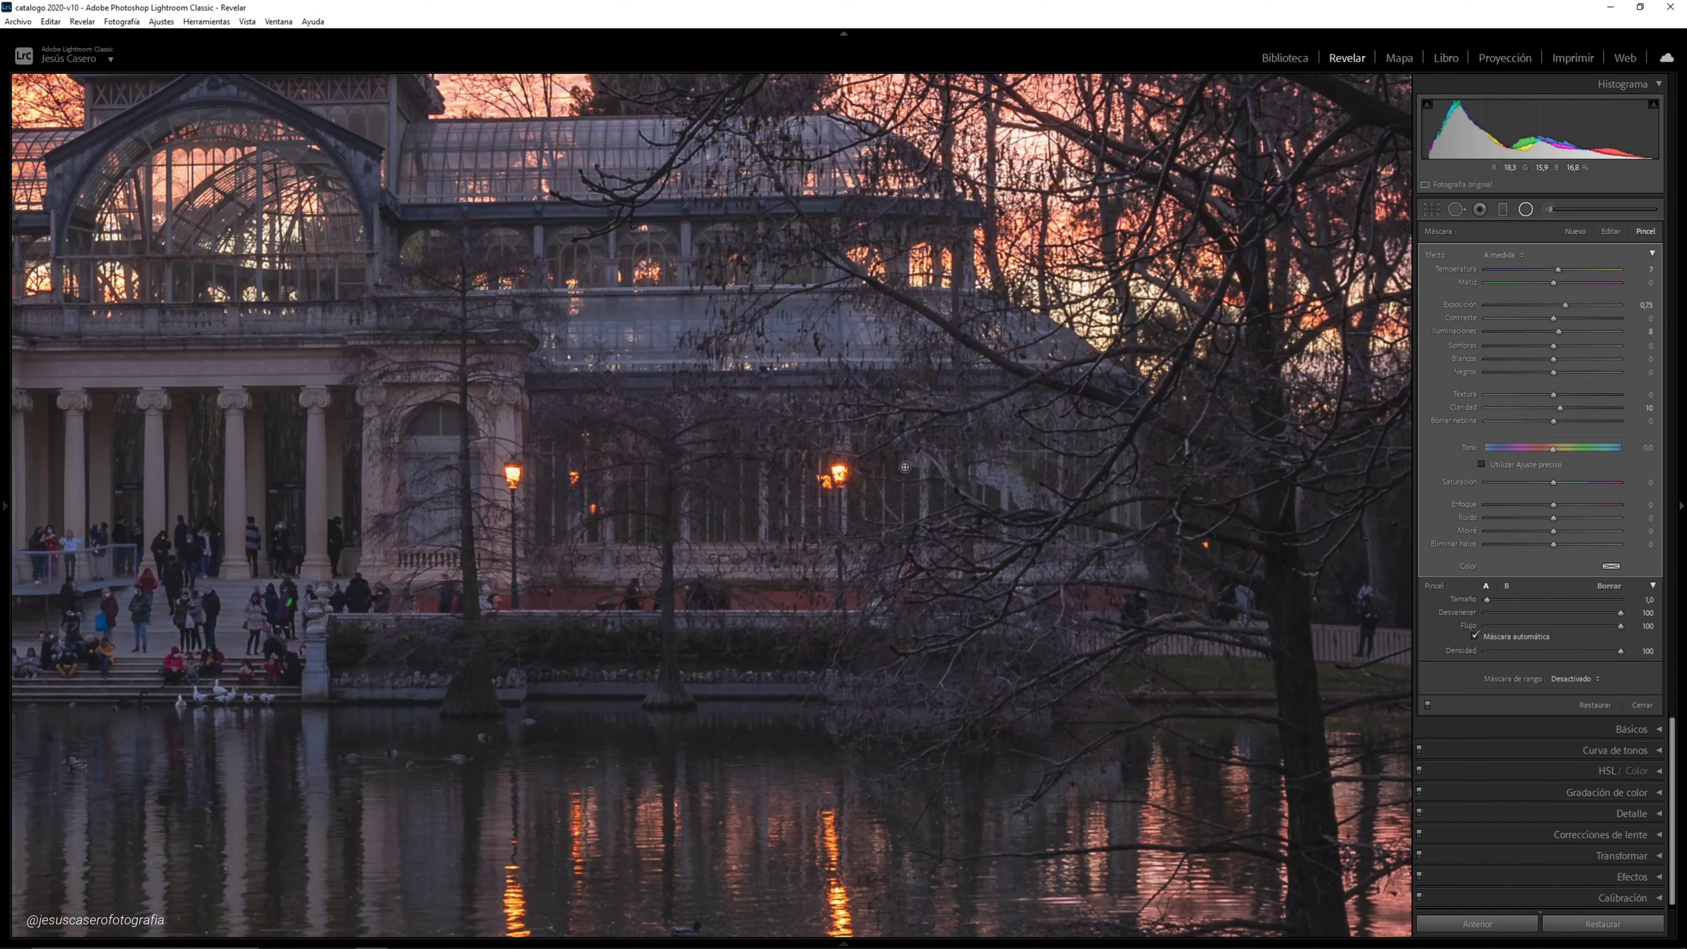
{"action": "left_click", "coordinate": [1577, 231]}
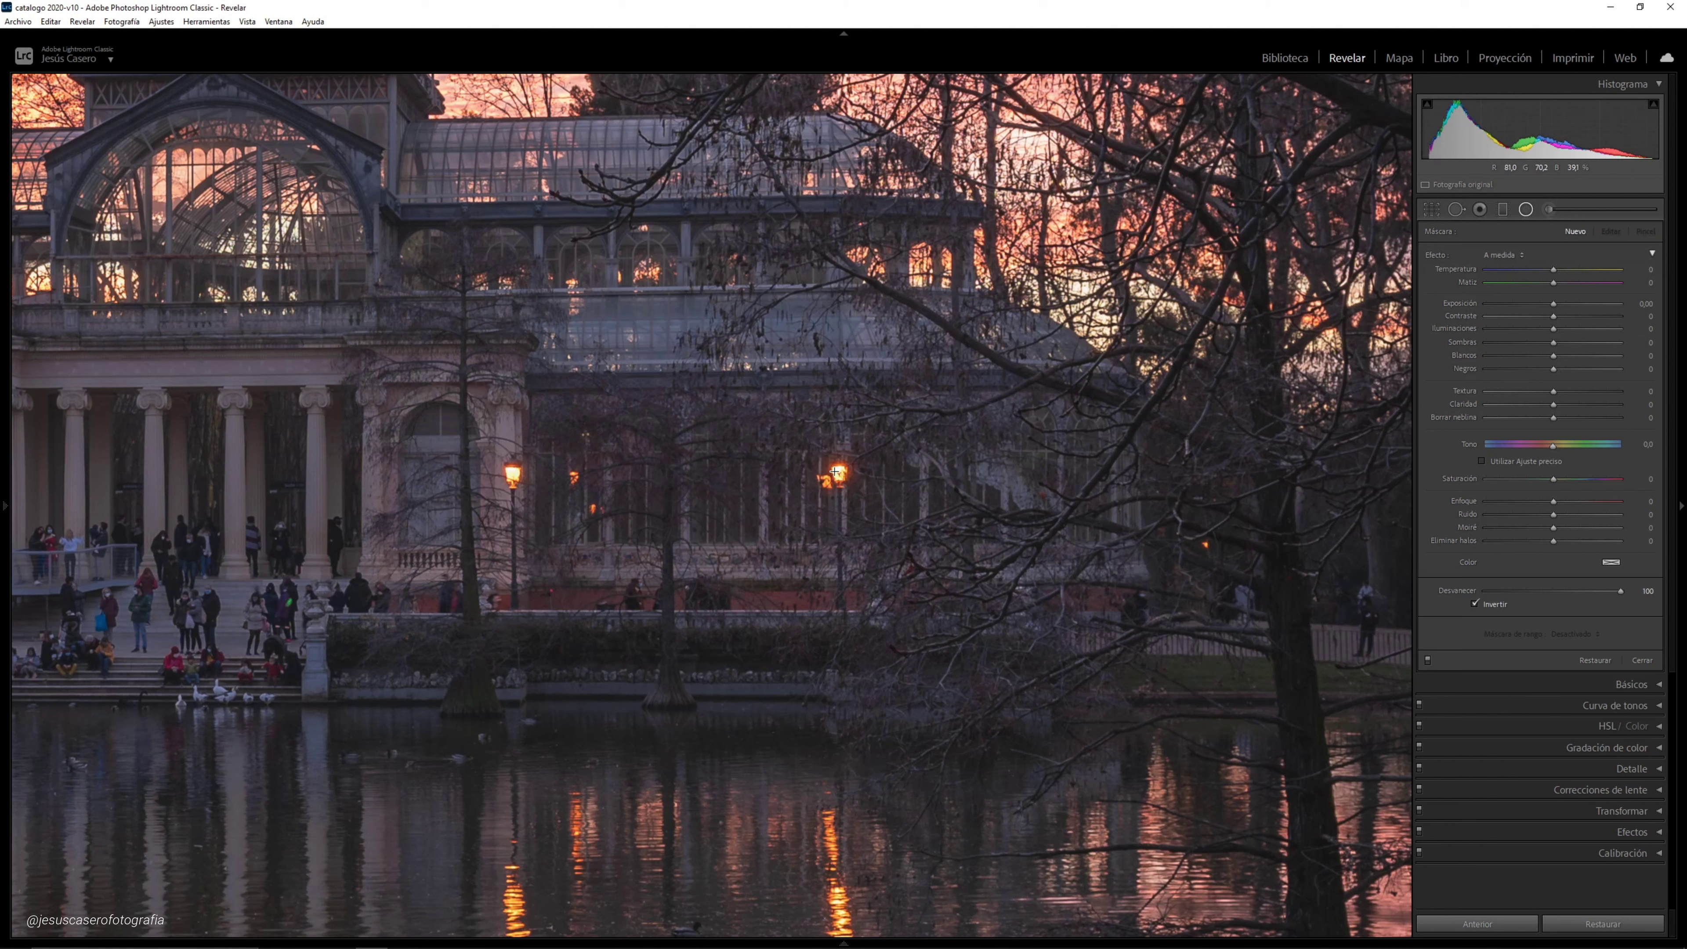
{"action": "mouse_move", "coordinate": [834, 470]}
{"action": "left_mouse_down"}
{"action": "mouse_move", "coordinate": [867, 497]}
{"action": "mouse_move", "coordinate": [838, 473]}
{"action": "left_mouse_up"}
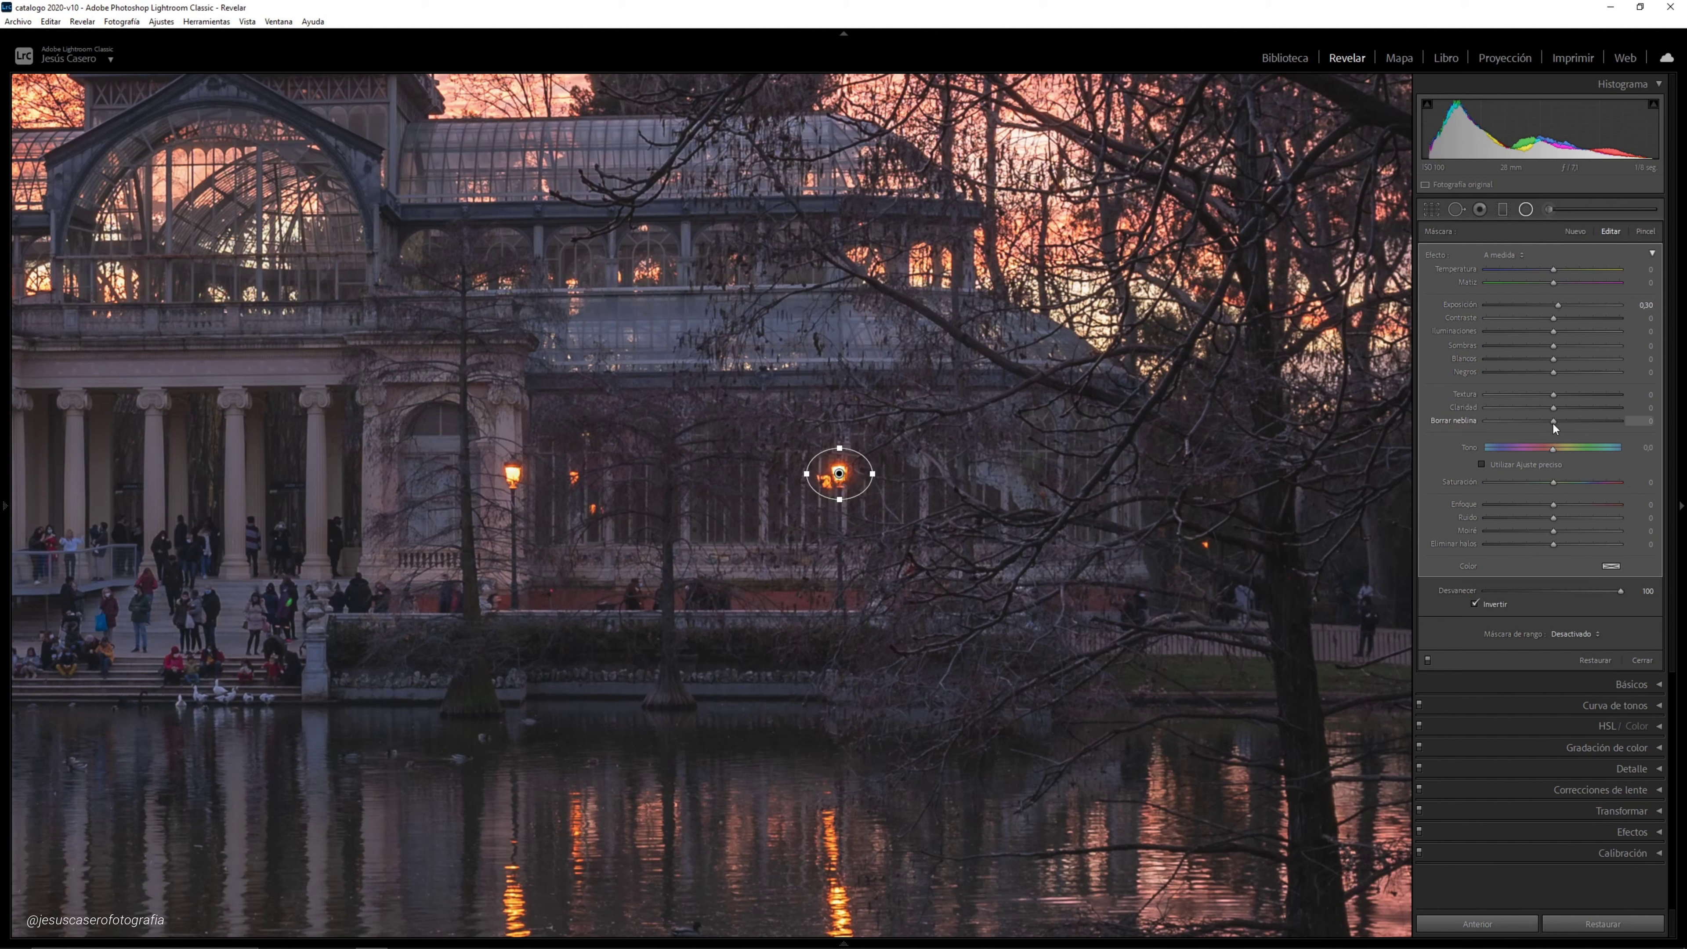
{"action": "left_click_drag", "start_coordinate": [1553, 422], "coordinate": [1543, 422]}
Duplicate the lamp glow and move the copies onto neighbouring lamps, including the middle-left one
{"action": "right_click", "coordinate": [837, 473]}
{"action": "left_click", "coordinate": [837, 484]}
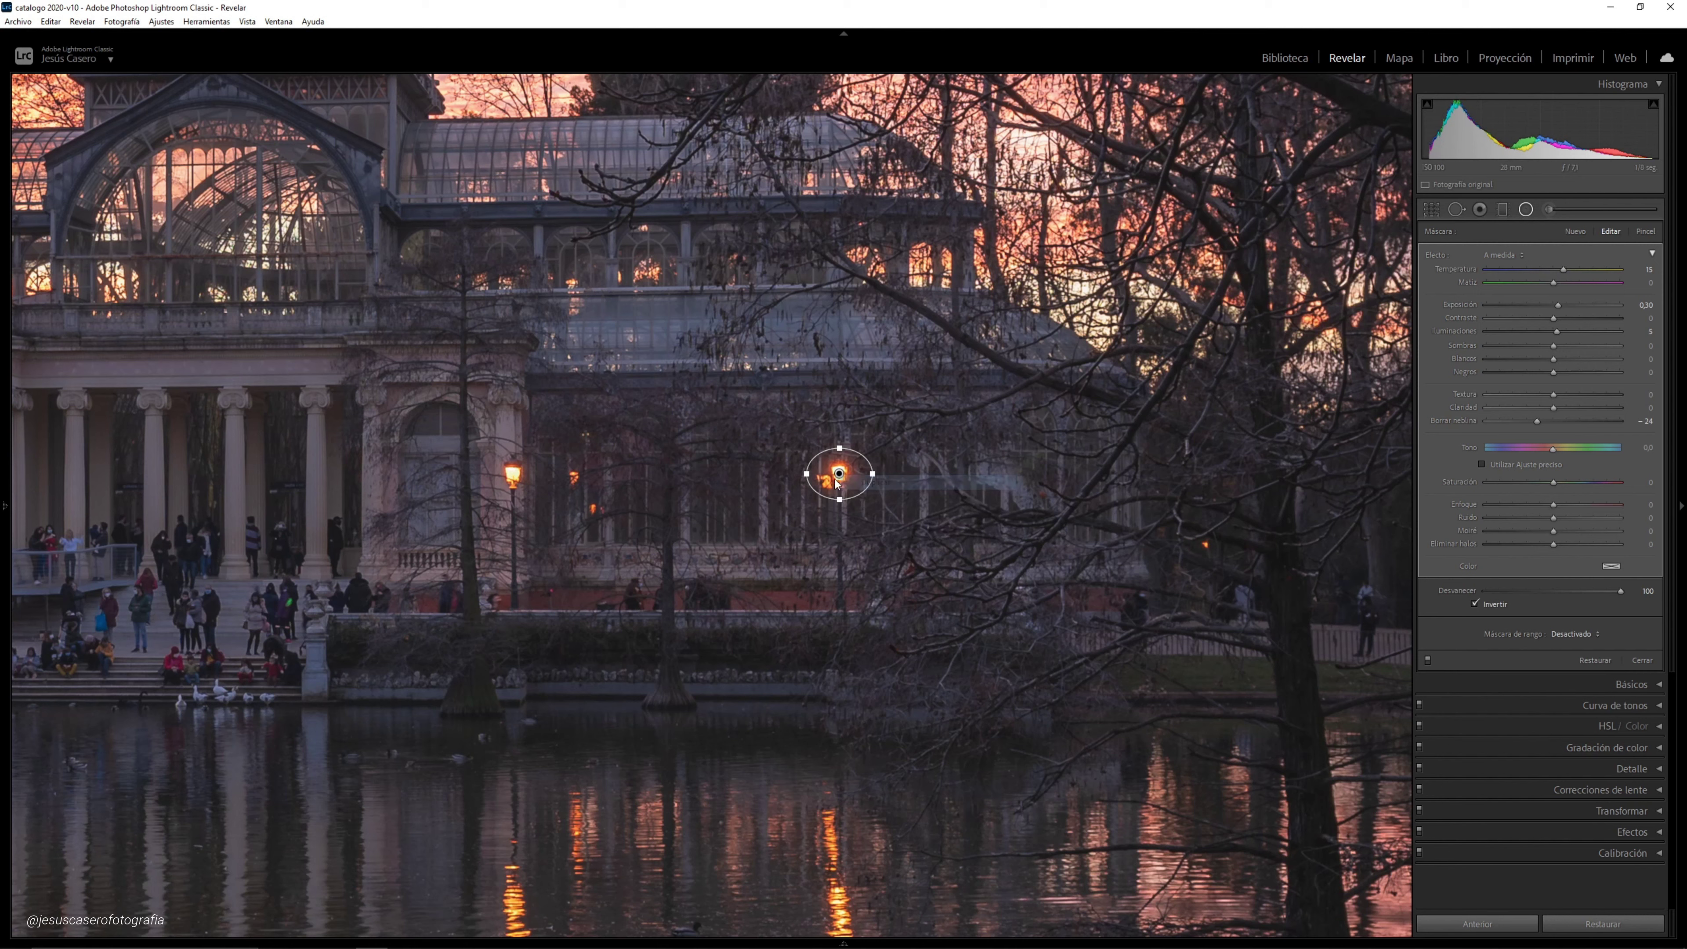
{"action": "left_click_drag", "start_coordinate": [753, 479], "coordinate": [725, 485]}
{"action": "left_click_drag", "start_coordinate": [532, 477], "coordinate": [513, 475]}
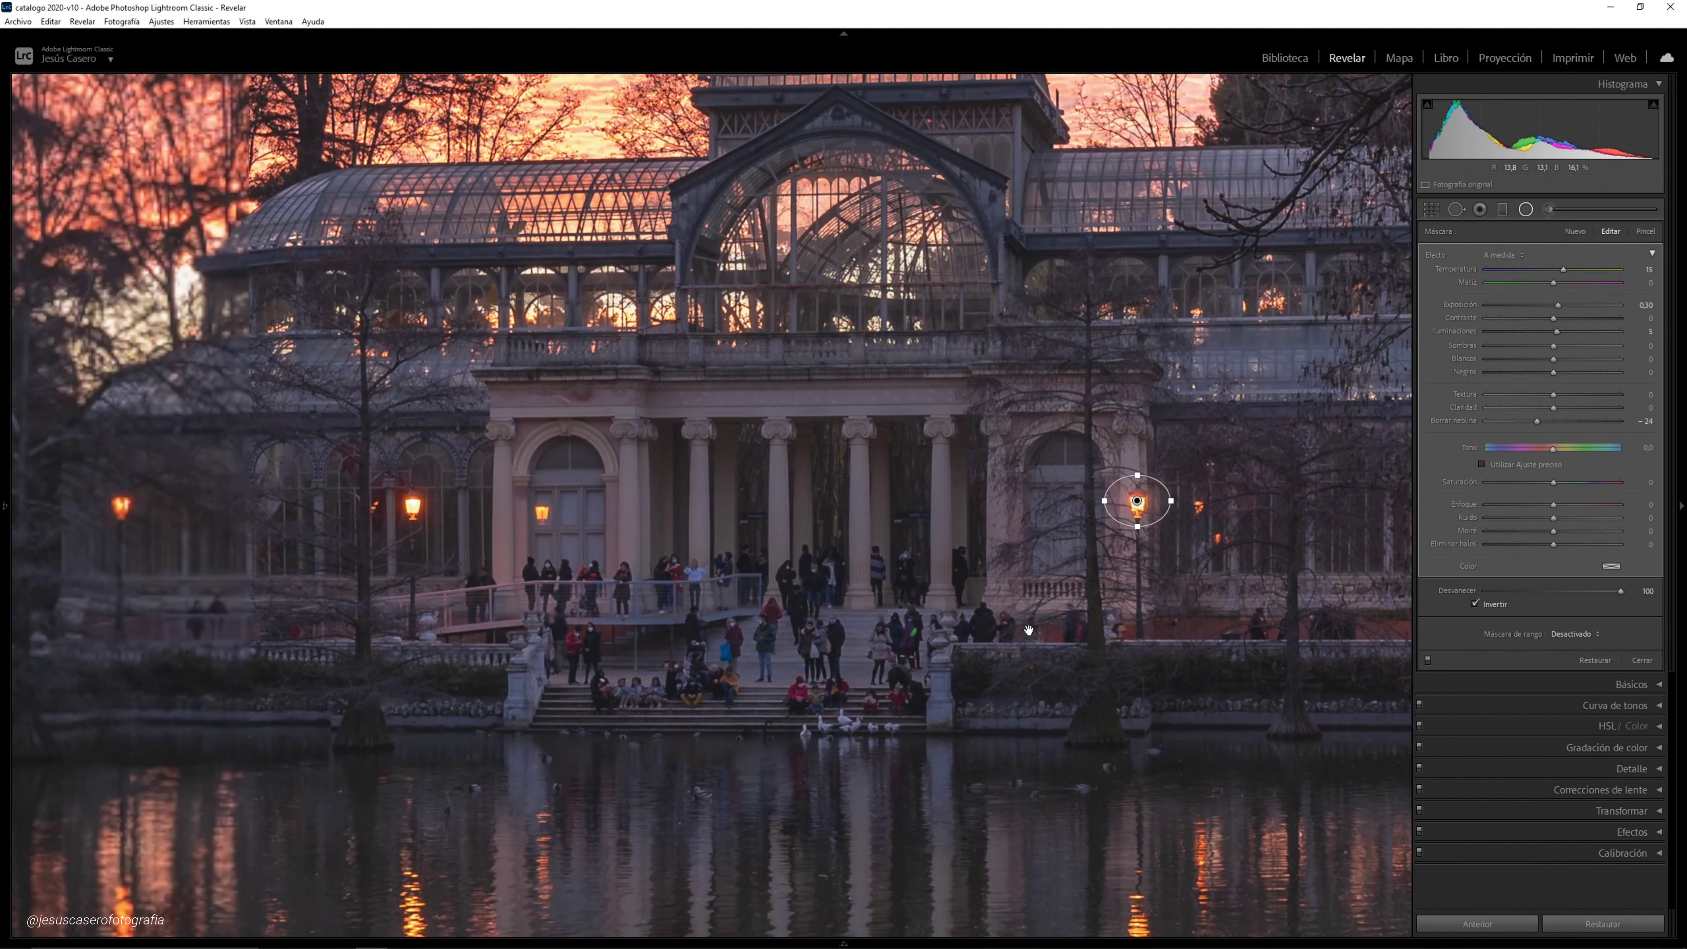
{"action": "right_click", "coordinate": [1137, 502]}
{"action": "left_click", "coordinate": [1151, 510]}
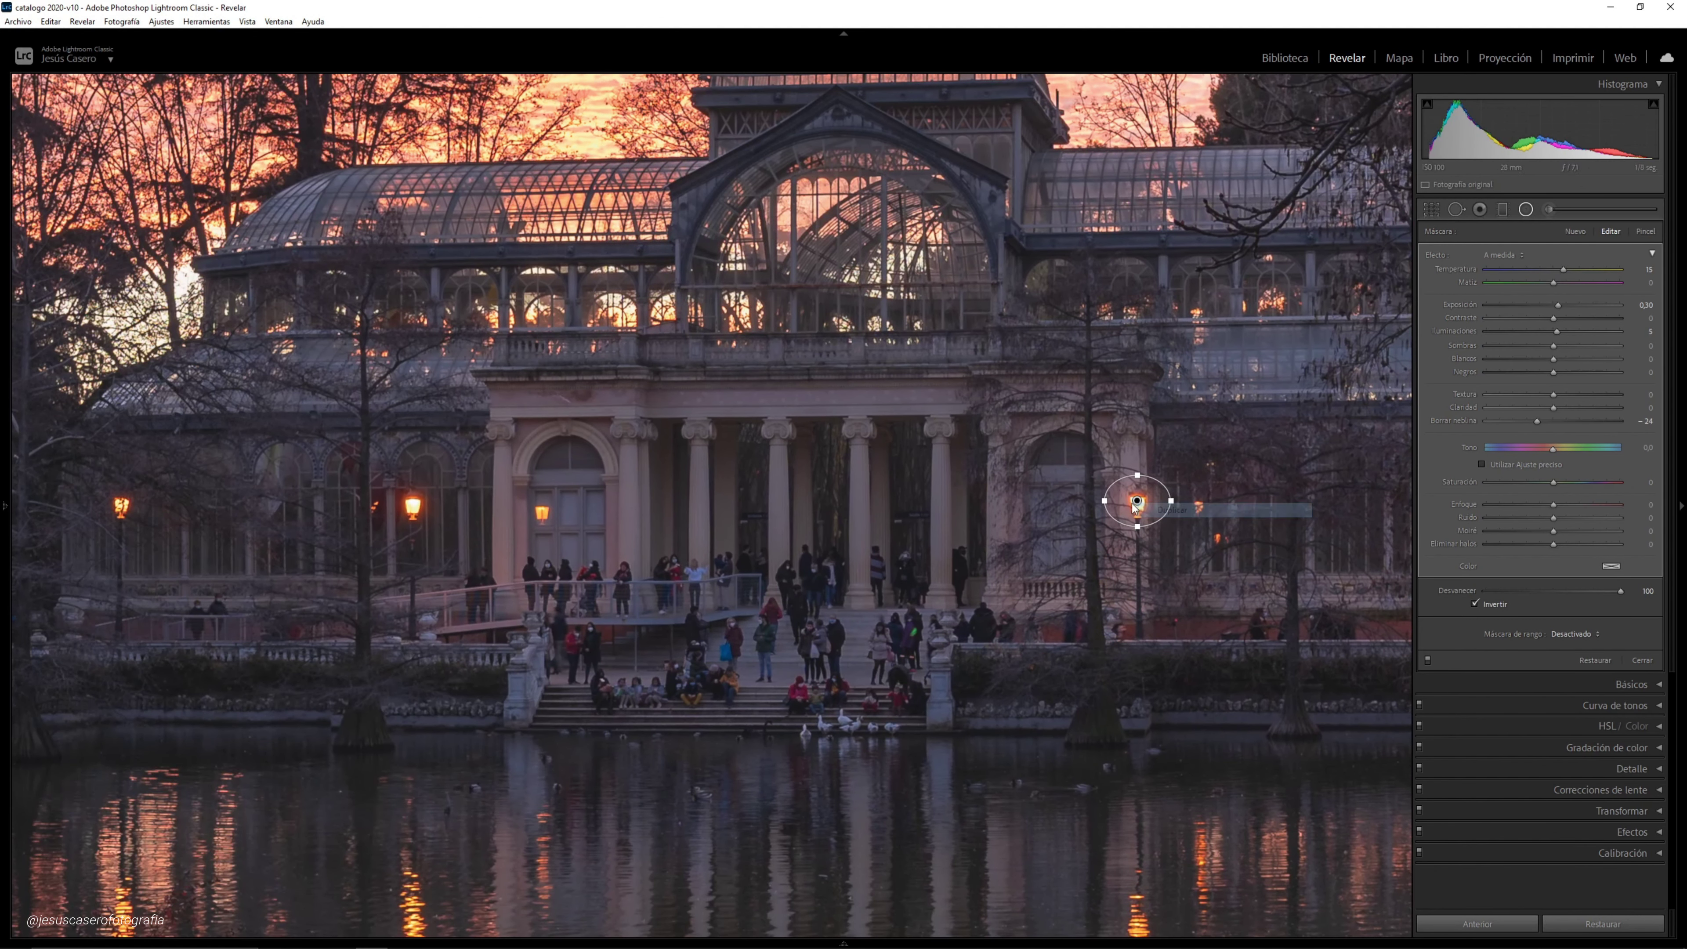
{"action": "left_click_drag", "start_coordinate": [1137, 501], "coordinate": [413, 506]}
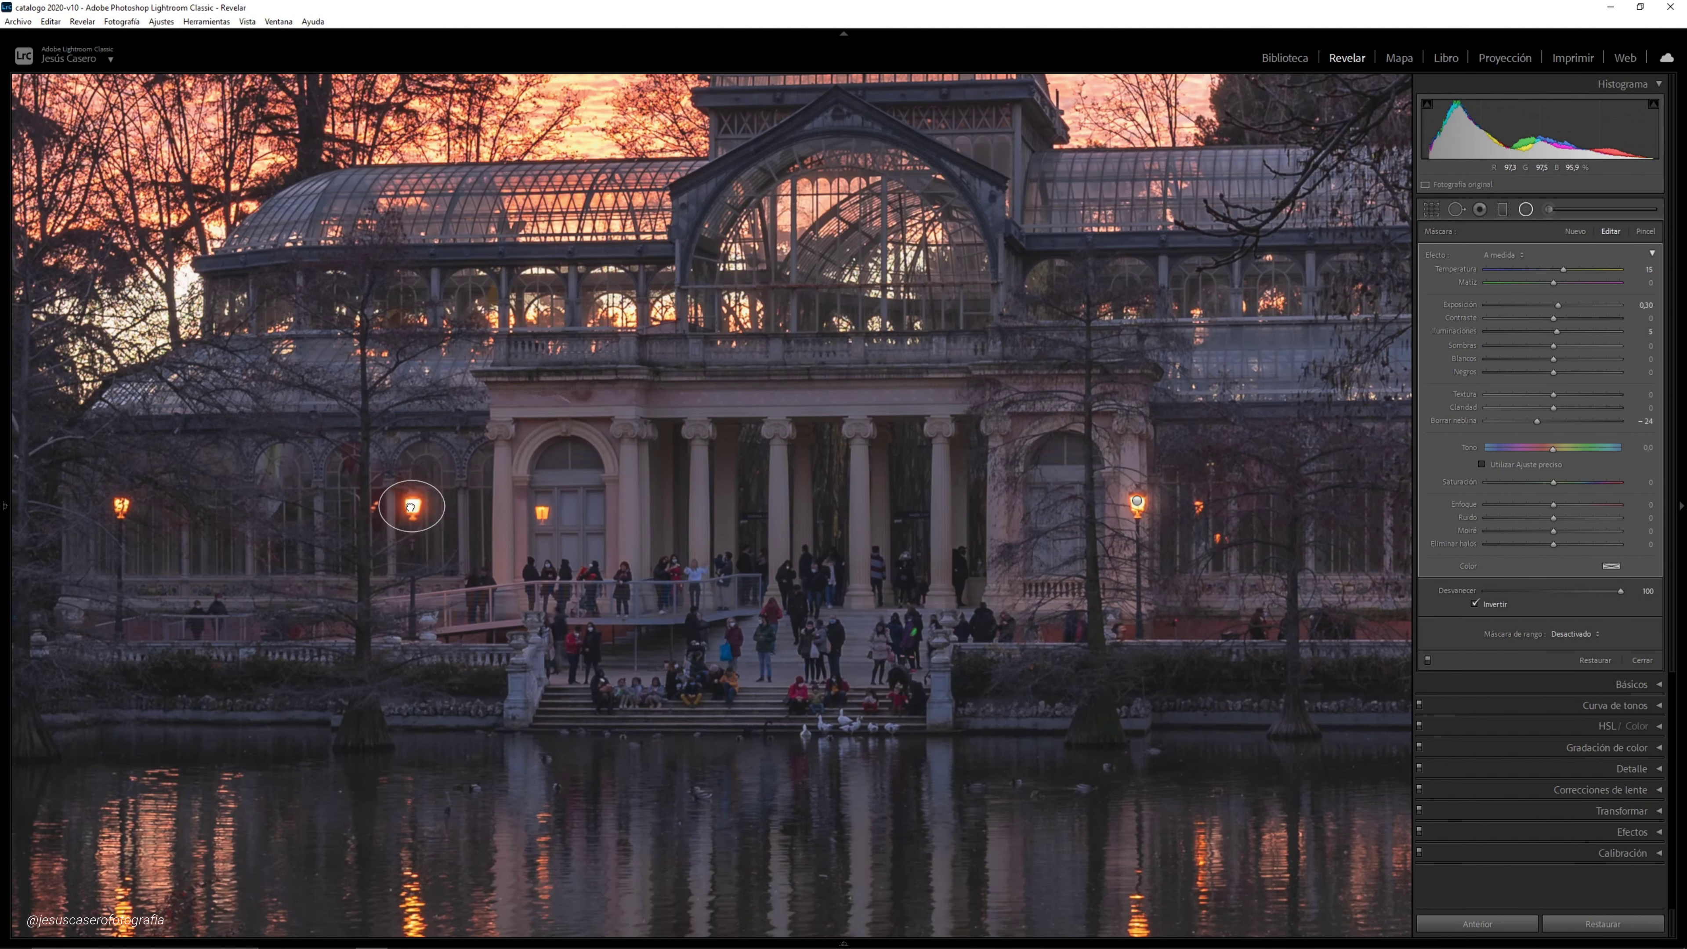
Duplicate the glow onto the far-left lamp and nudge the middle-left glow into place
{"action": "right_click", "coordinate": [413, 506]}
{"action": "left_click", "coordinate": [442, 517]}
{"action": "left_click_drag", "start_coordinate": [336, 505], "coordinate": [121, 505]}
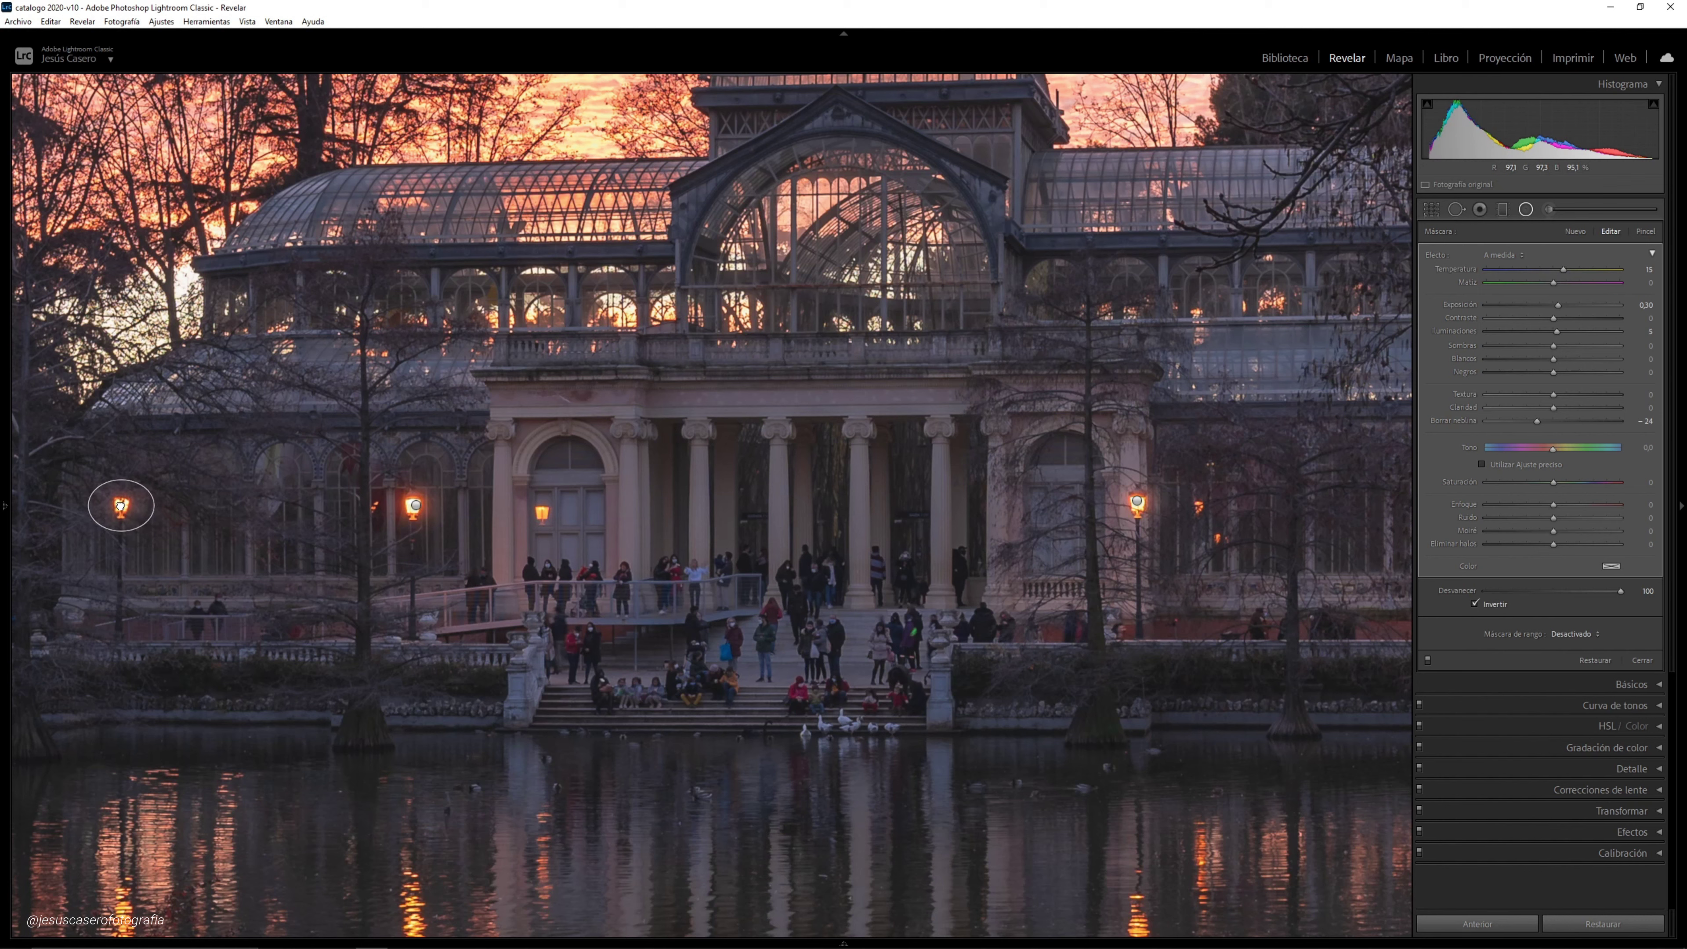
{"action": "left_click", "coordinate": [413, 506]}
{"action": "left_click_drag", "start_coordinate": [412, 507], "coordinate": [413, 505]}
Check the whole photo, zoom back in on the palace, and open Spot Removal
{"action": "key", "text": "z"}
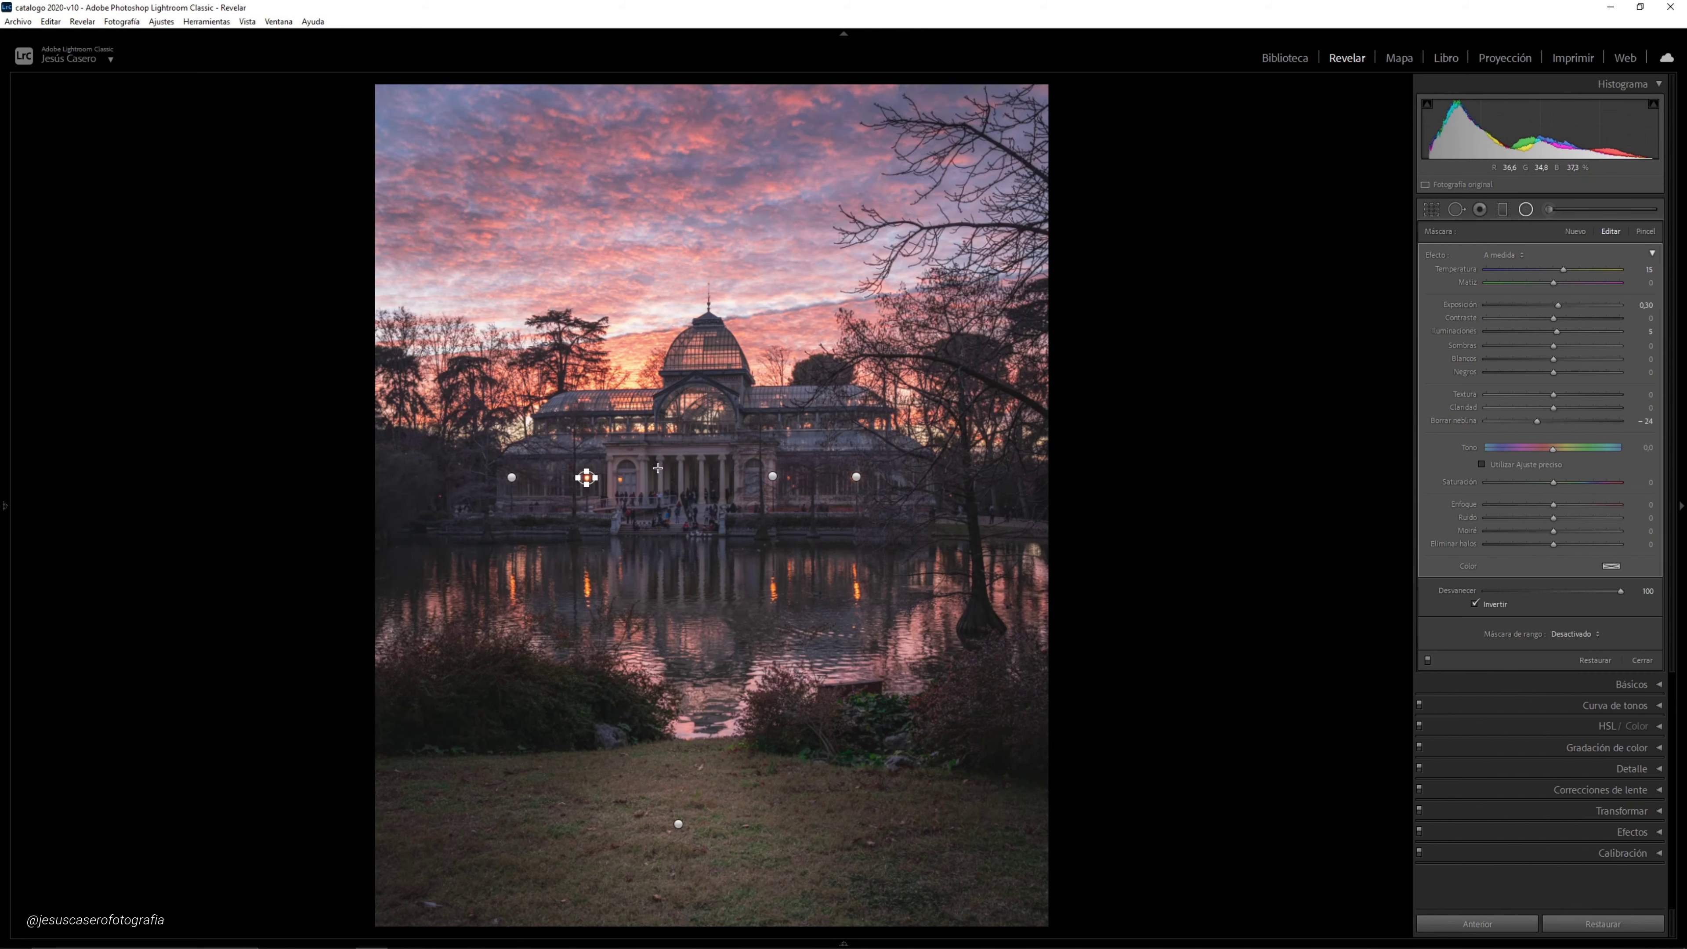
{"action": "left_click", "coordinate": [623, 483]}
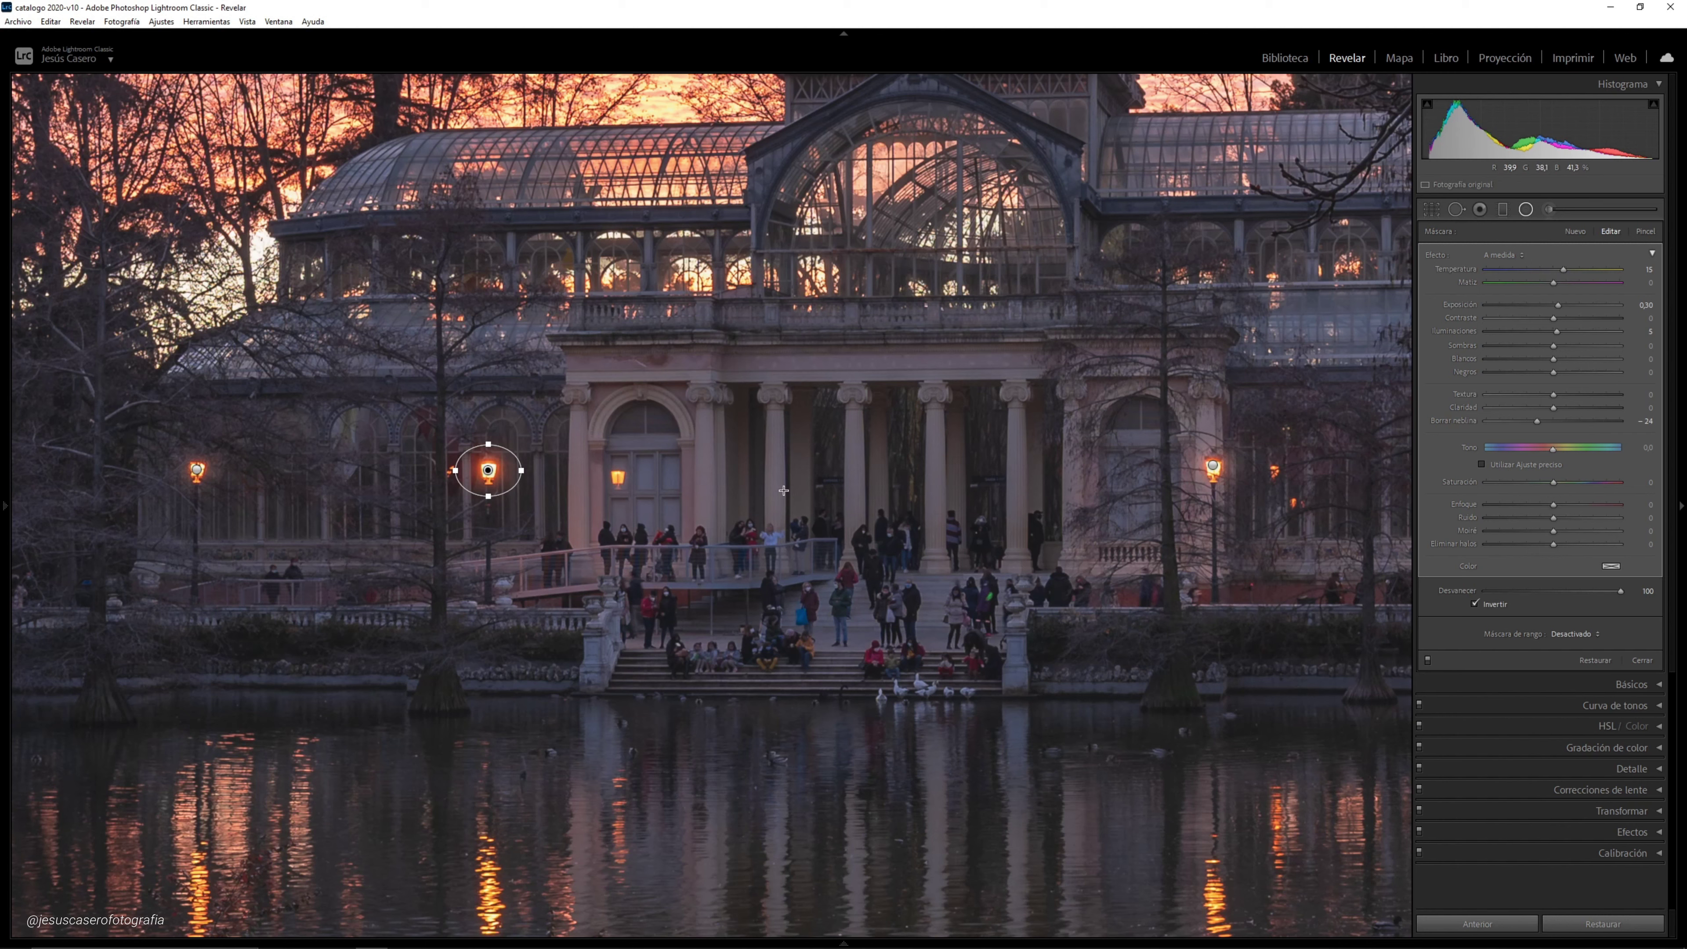
{"action": "left_click", "coordinate": [1456, 209]}
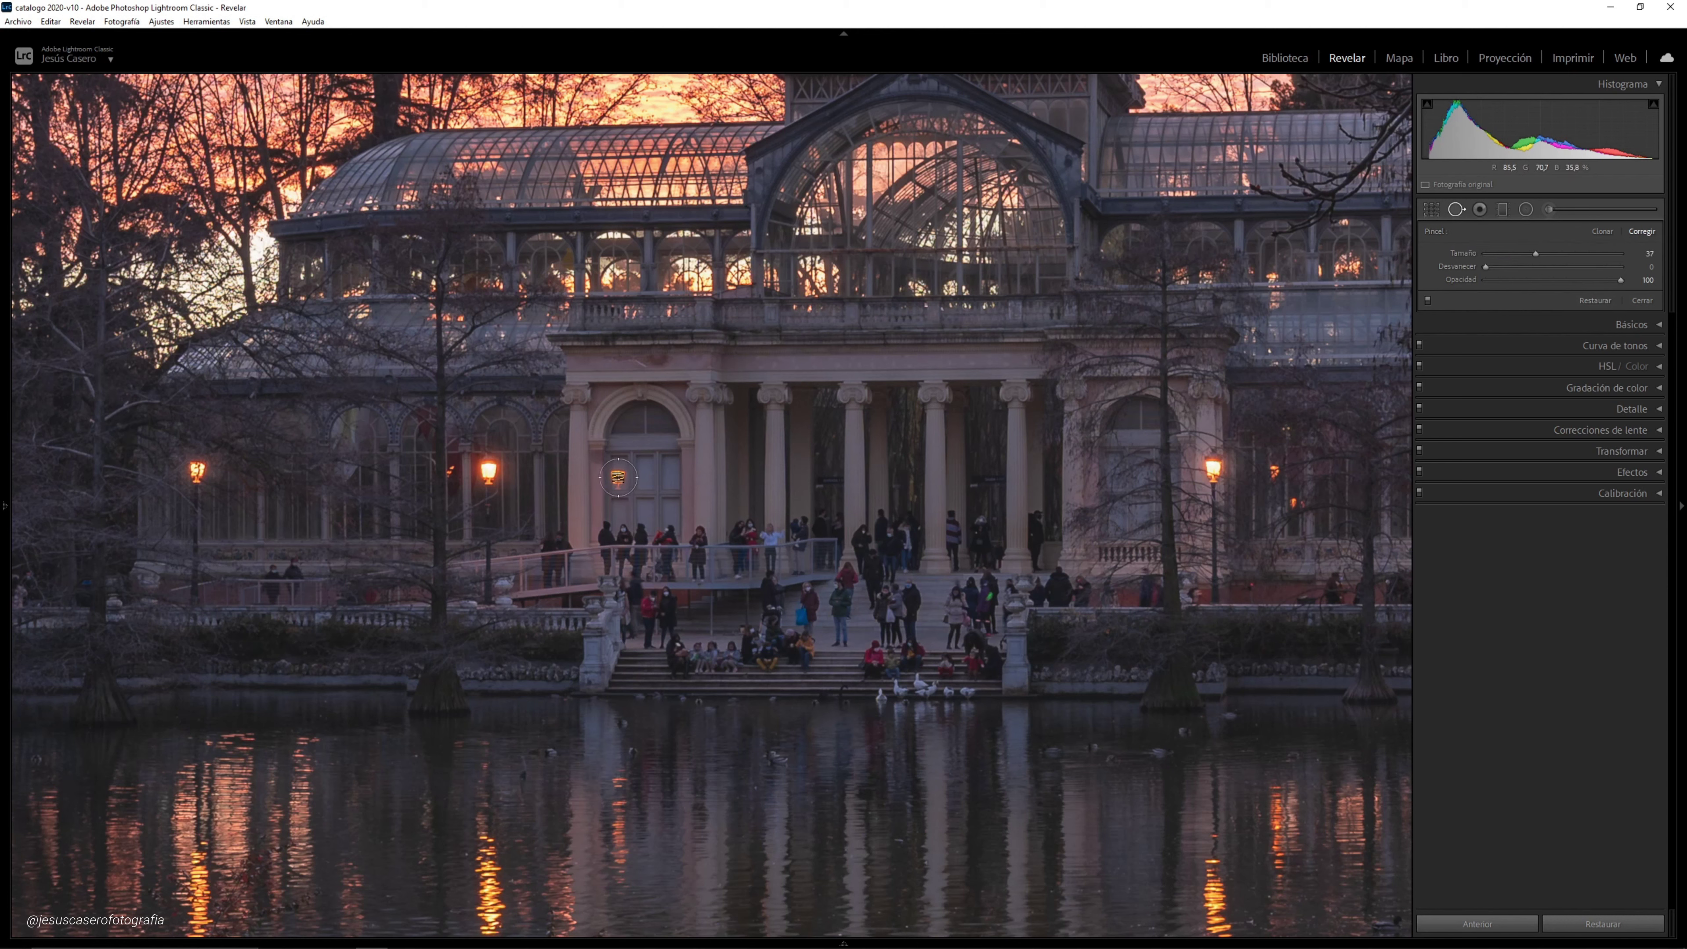
Heal a spot near the arched entrance, shifting its source patch down and slightly right
{"action": "left_click", "coordinate": [616, 477]}
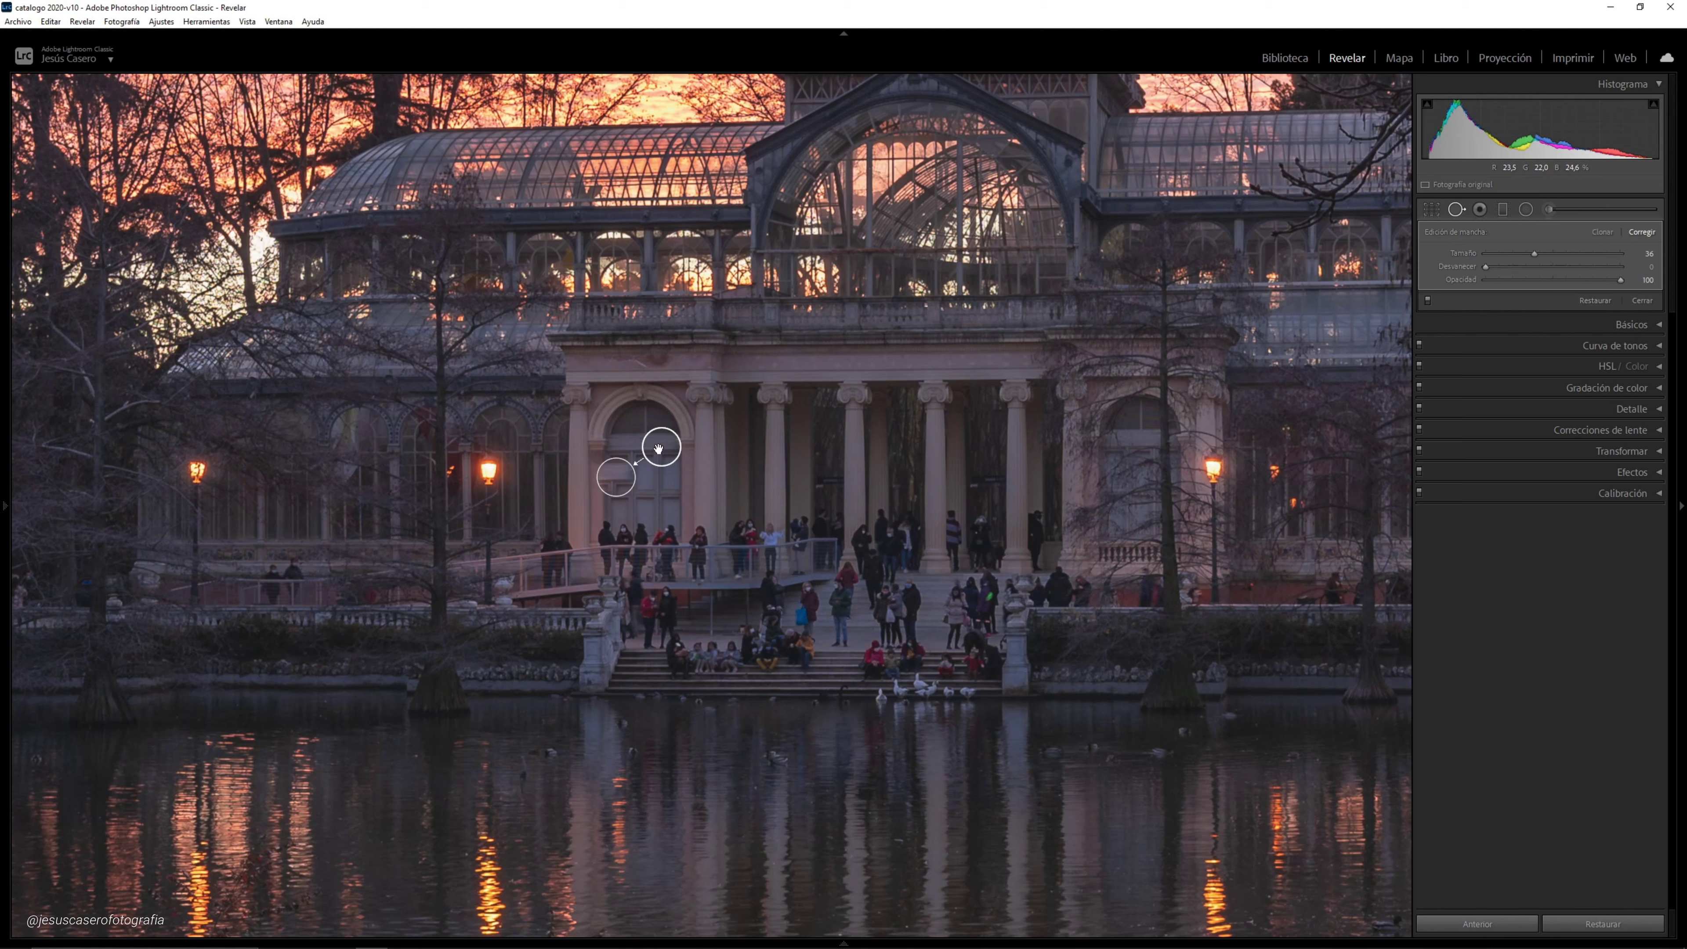
{"action": "left_click_drag", "start_coordinate": [664, 447], "coordinate": [663, 457]}
{"action": "left_click_drag", "start_coordinate": [663, 457], "coordinate": [666, 480]}
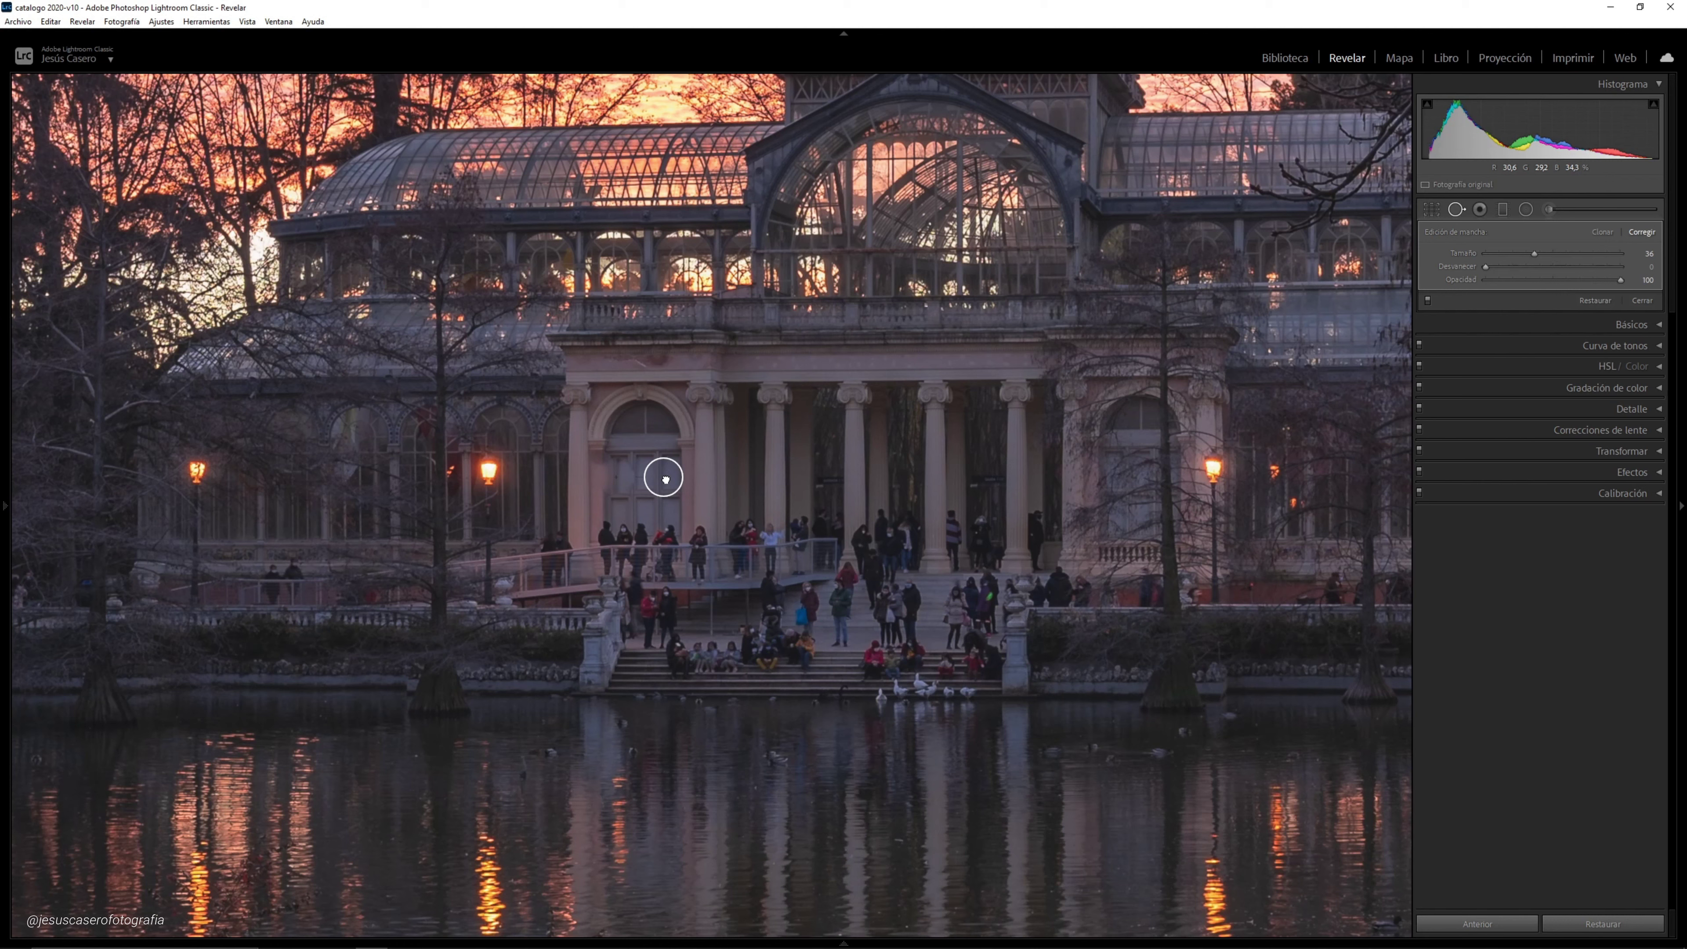
{"action": "left_click_drag", "start_coordinate": [666, 480], "coordinate": [668, 479]}
{"action": "left_click", "coordinate": [669, 480]}
{"action": "left_click_drag", "start_coordinate": [616, 493], "coordinate": [1061, 503]}
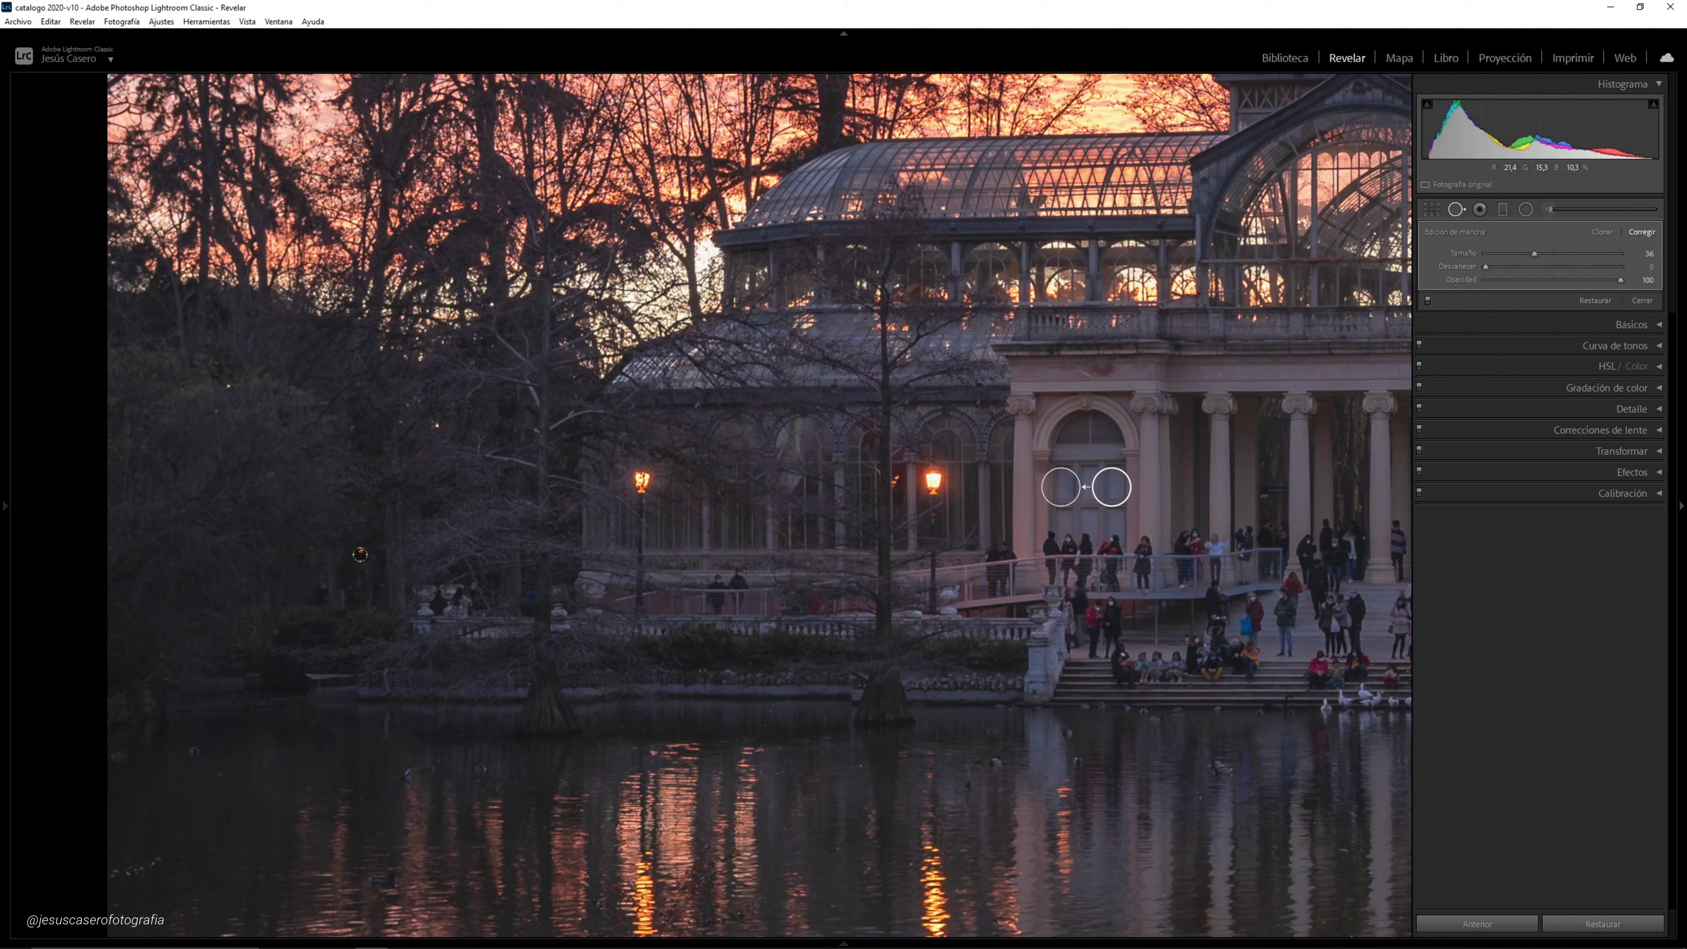
Heal the small orange light speck near the left lamp, then pan toward the glass palace
{"action": "left_click", "coordinate": [361, 551]}
{"action": "left_click", "coordinate": [361, 552]}
{"action": "left_click_drag", "start_coordinate": [659, 737], "coordinate": [603, 537]}
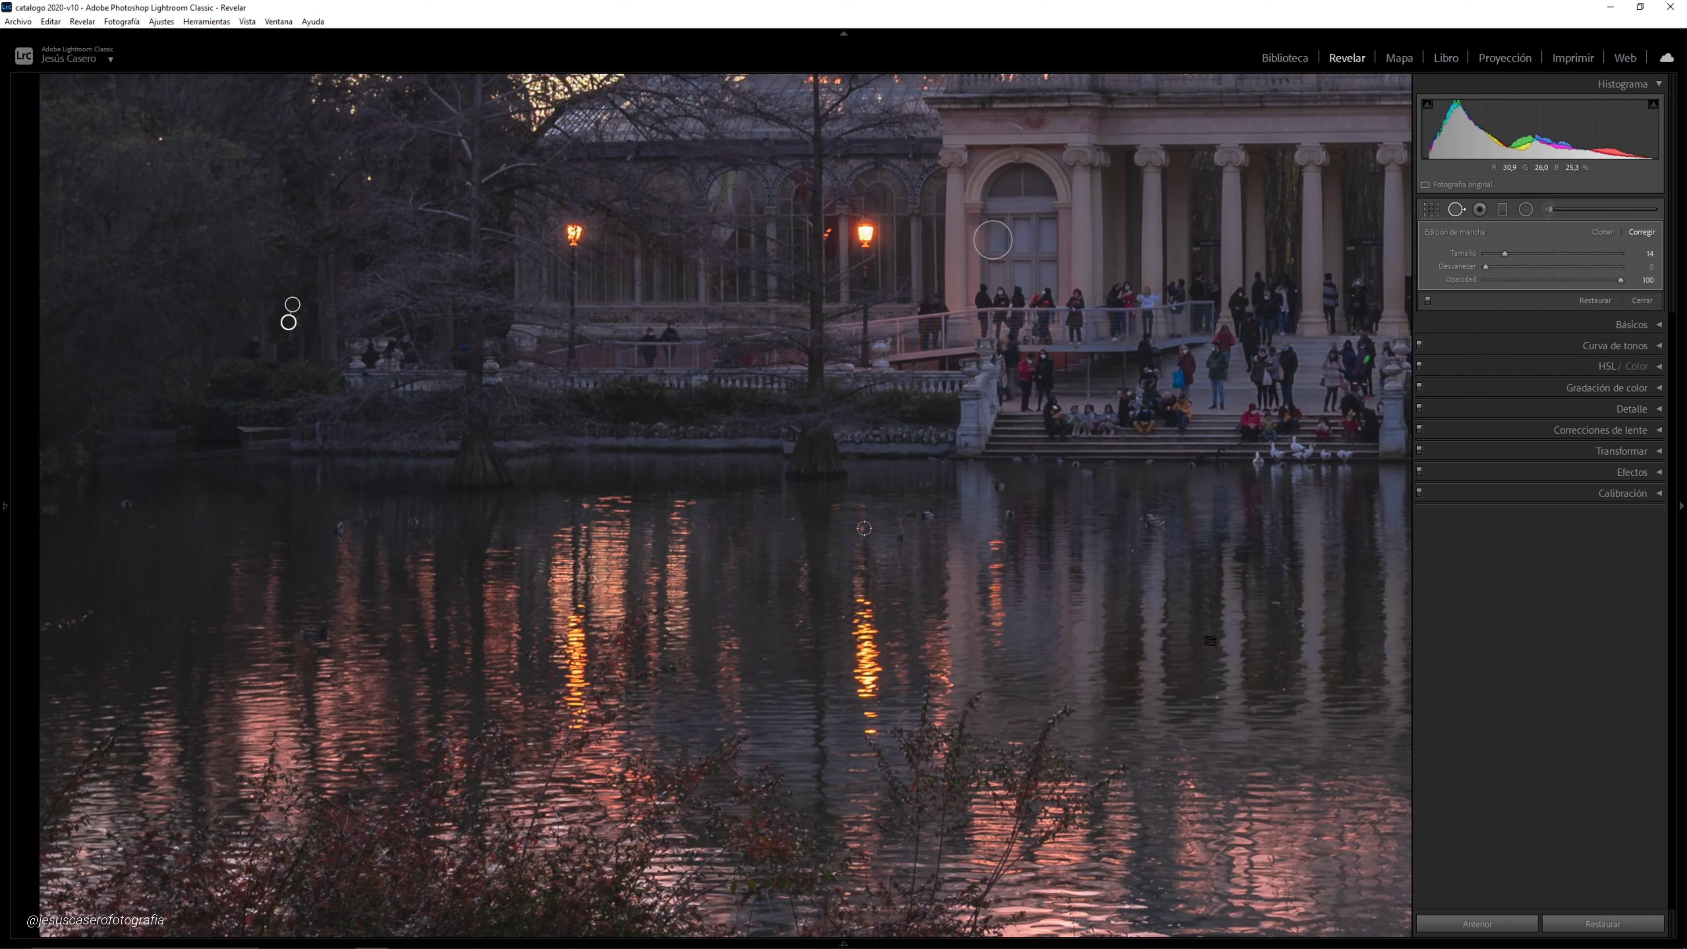
{"action": "mouse_move", "coordinate": [1206, 641]}
{"action": "left_mouse_down"}
{"action": "mouse_move", "coordinate": [655, 539]}
{"action": "mouse_move", "coordinate": [772, 738]}
{"action": "mouse_move", "coordinate": [817, 758]}
{"action": "mouse_move", "coordinate": [872, 742]}
{"action": "mouse_move", "coordinate": [877, 670]}
{"action": "mouse_move", "coordinate": [682, 573]}
{"action": "mouse_move", "coordinate": [663, 596]}
{"action": "left_mouse_up"}
{"action": "mouse_move", "coordinate": [1019, 591]}
{"action": "left_mouse_down"}
{"action": "mouse_move", "coordinate": [765, 625]}
{"action": "mouse_move", "coordinate": [866, 814]}
{"action": "left_mouse_up"}
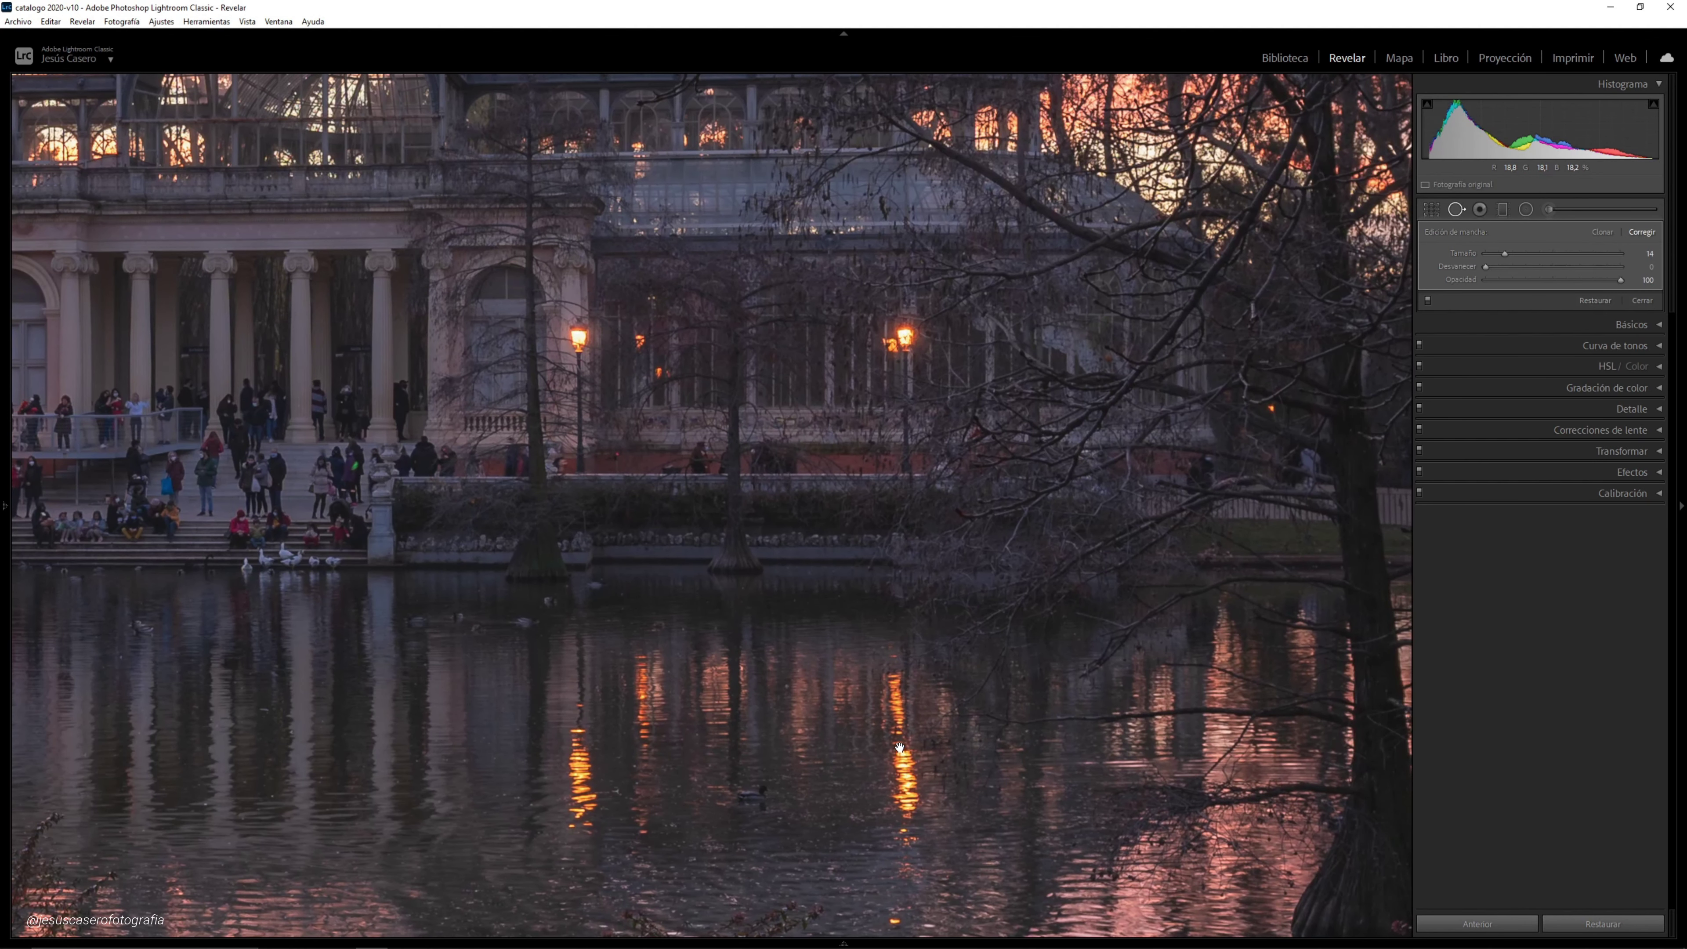
{"action": "left_click_drag", "start_coordinate": [899, 747], "coordinate": [960, 723]}
Heal the remaining orange specks, return to the whole-photo view, and close spot healing
{"action": "left_click", "coordinate": [722, 347]}
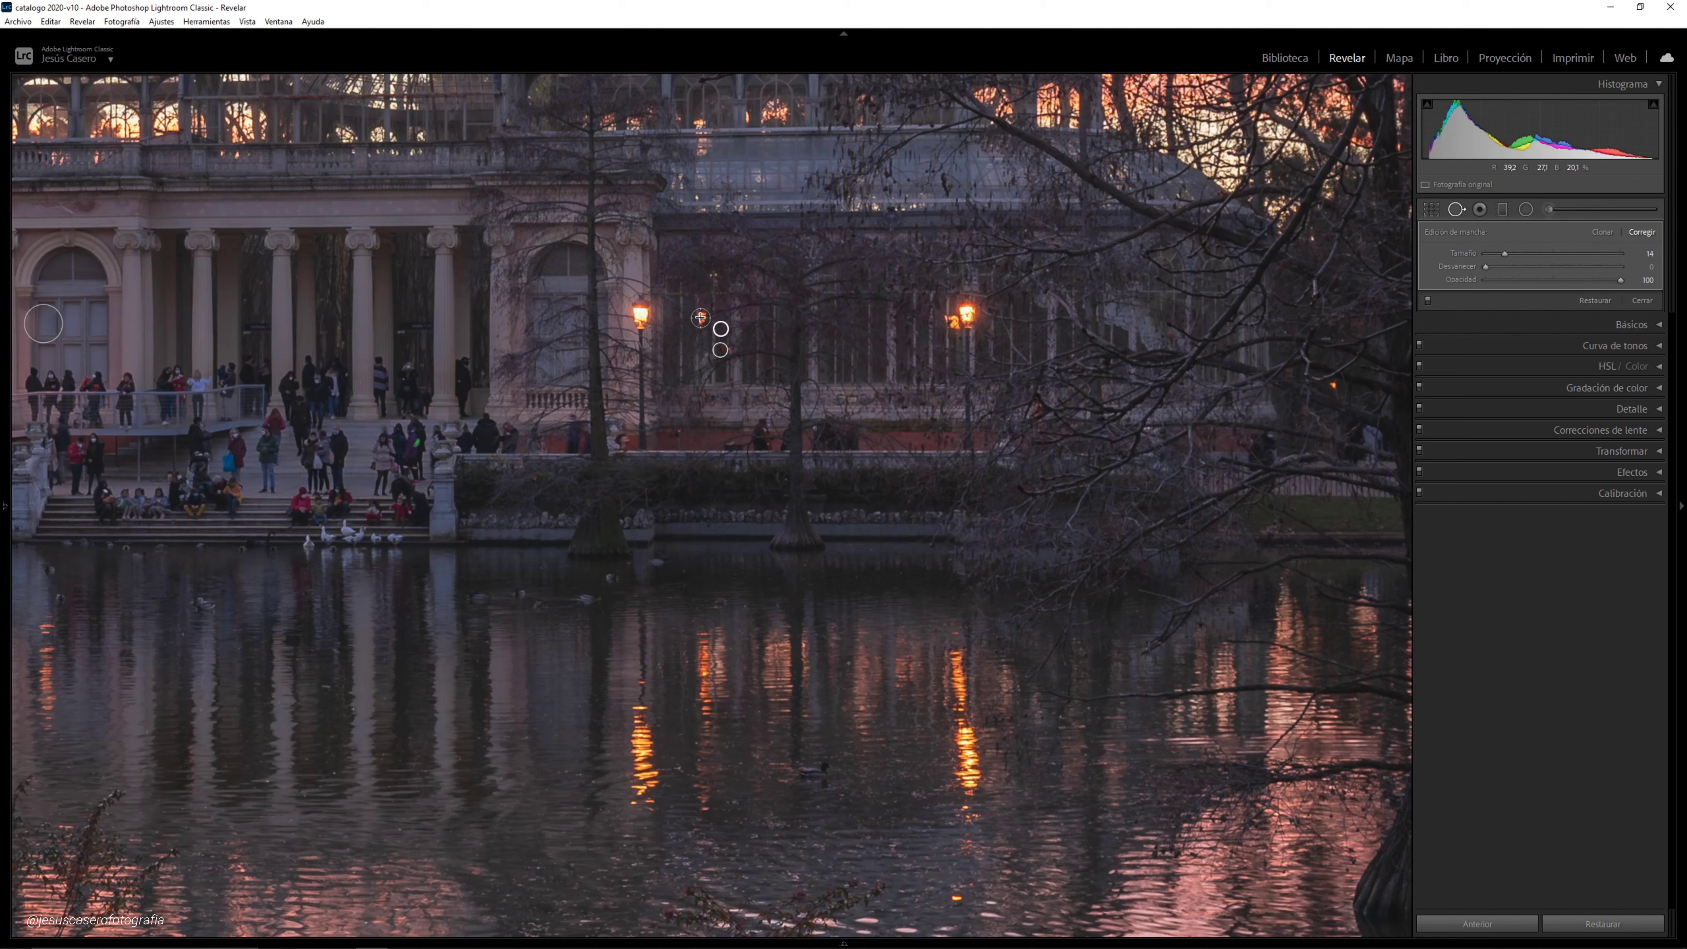
{"action": "left_click", "coordinate": [701, 318]}
{"action": "left_click", "coordinate": [1334, 387]}
{"action": "mouse_move", "coordinate": [1295, 488]}
{"action": "left_mouse_down"}
{"action": "mouse_move", "coordinate": [814, 573]}
{"action": "mouse_move", "coordinate": [915, 793]}
{"action": "left_mouse_up"}
{"action": "left_click", "coordinate": [1236, 698]}
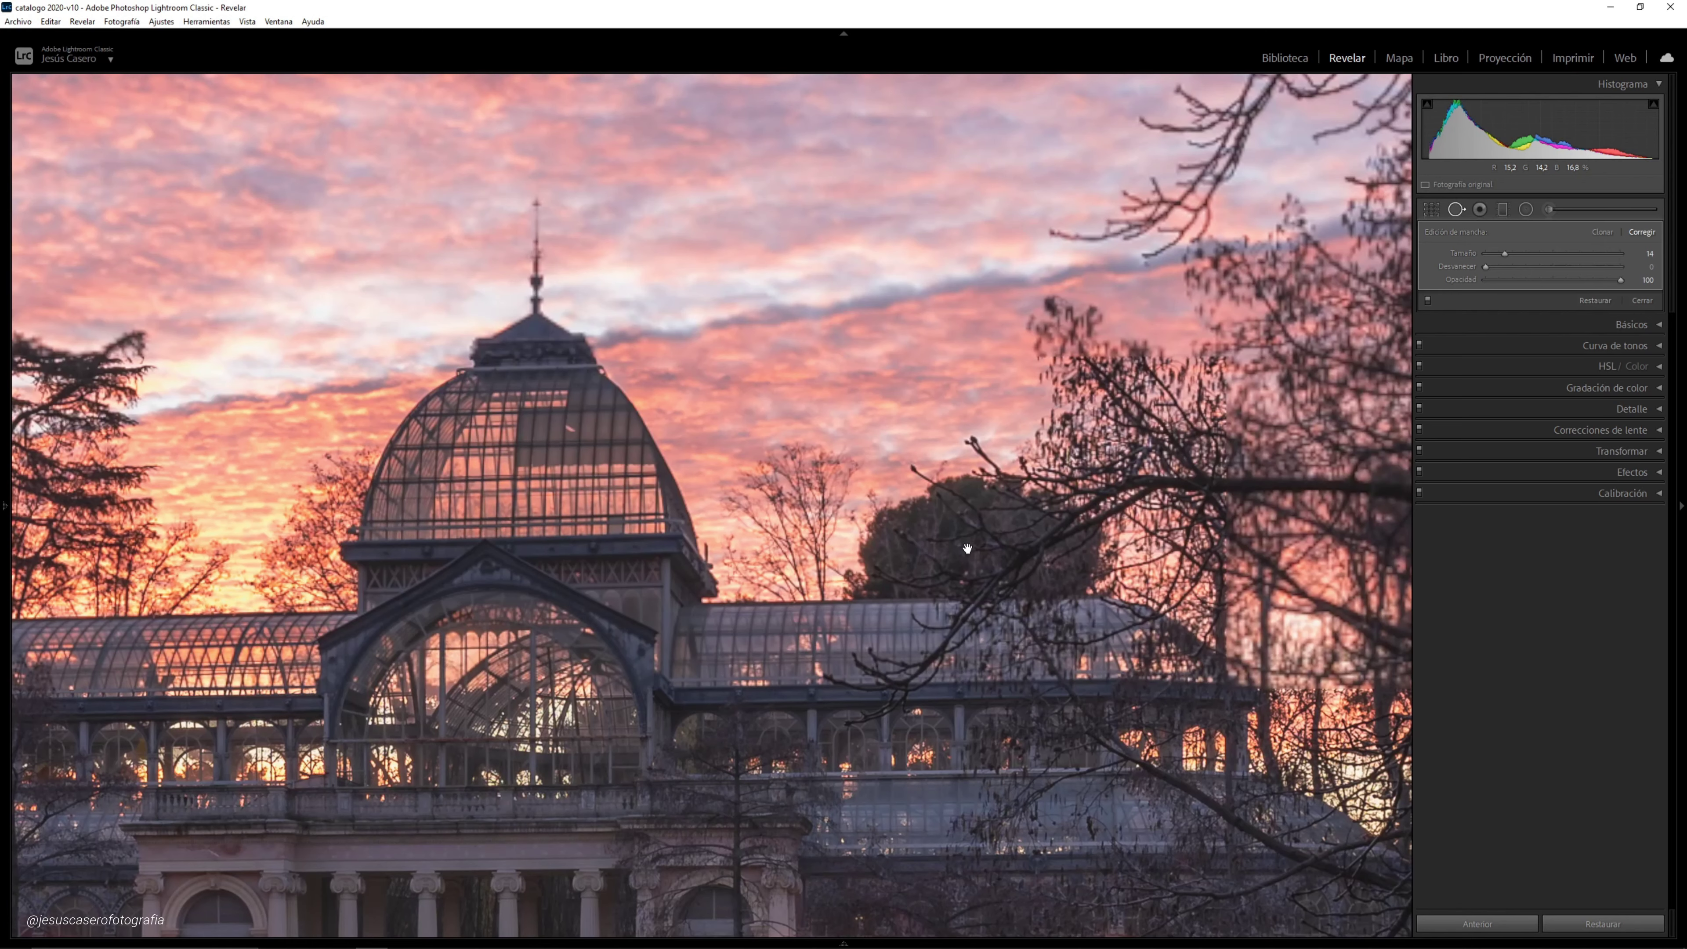
{"action": "left_click", "coordinate": [775, 431]}
{"action": "left_click", "coordinate": [1453, 213]}
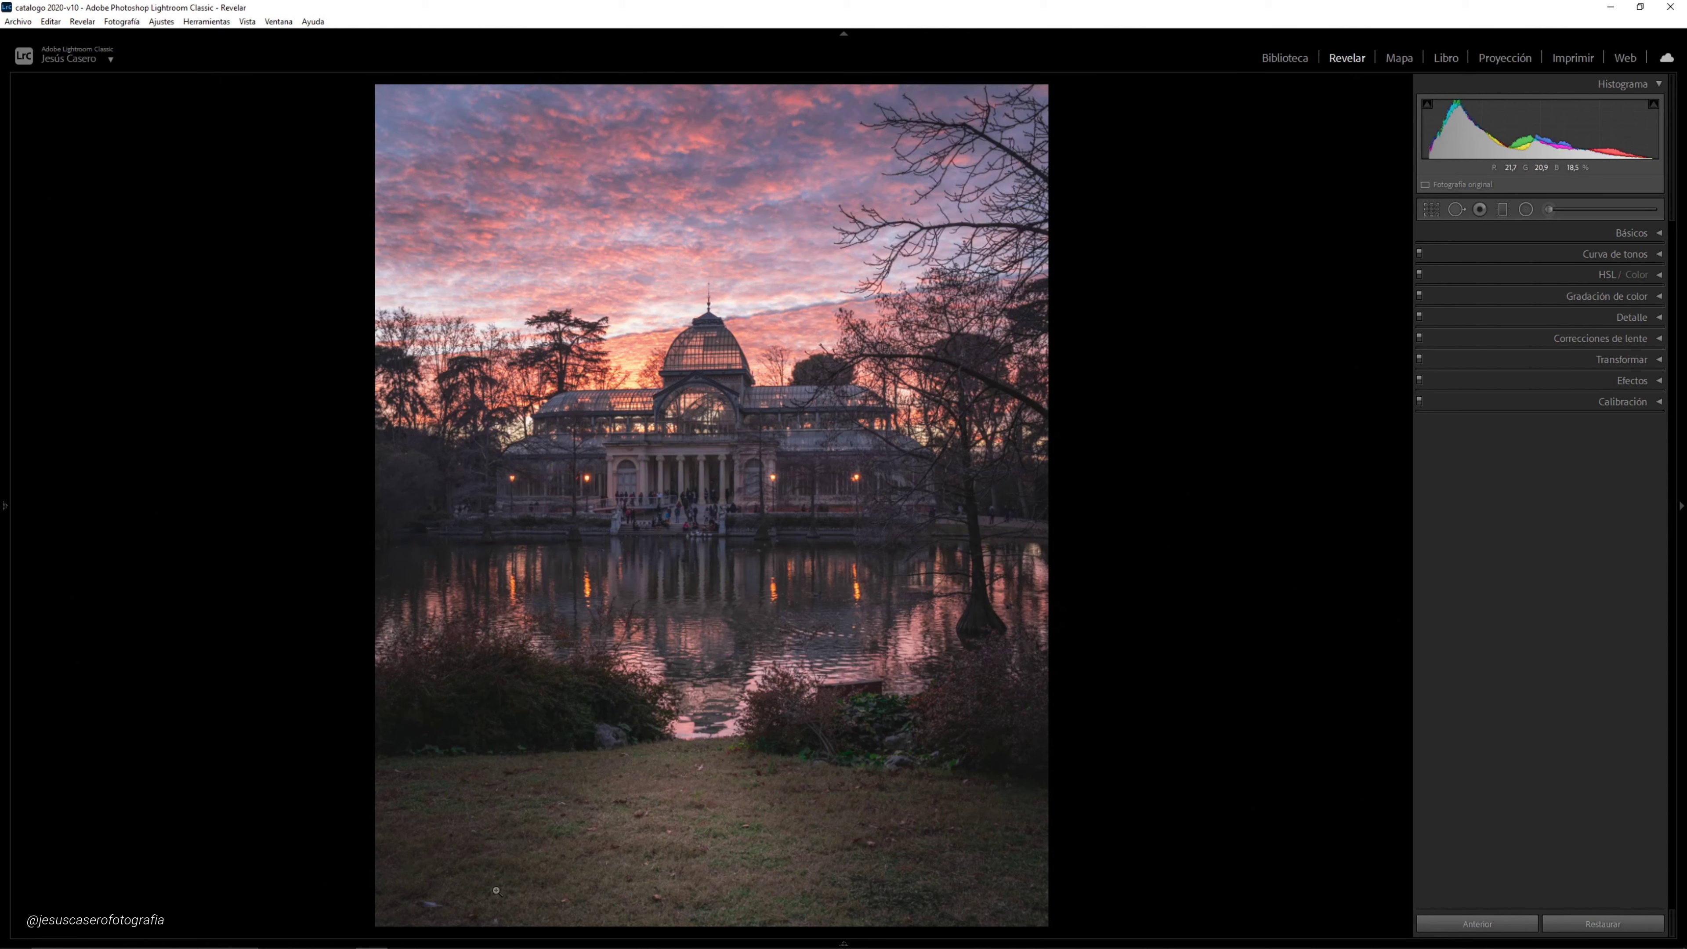
Heal away the white object in the foreground grass with Spot Removal, then return to the full-photo view
{"action": "left_click", "coordinate": [428, 907]}
{"action": "key", "text": "q"}
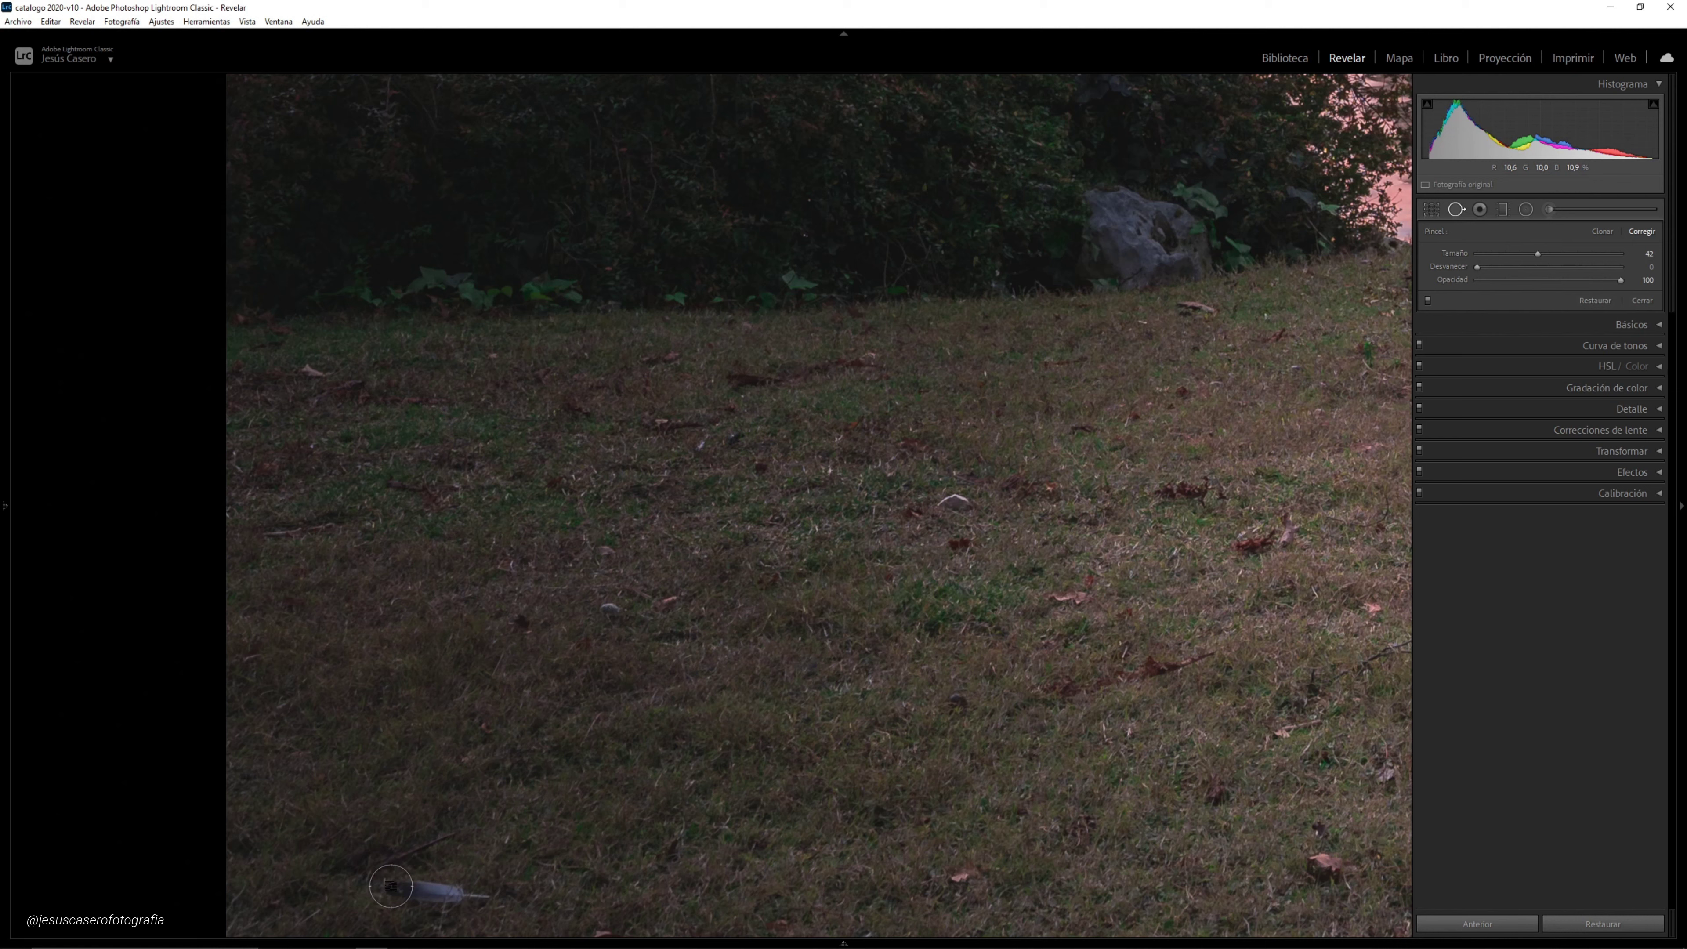
{"action": "left_click_drag", "start_coordinate": [392, 886], "coordinate": [484, 898]}
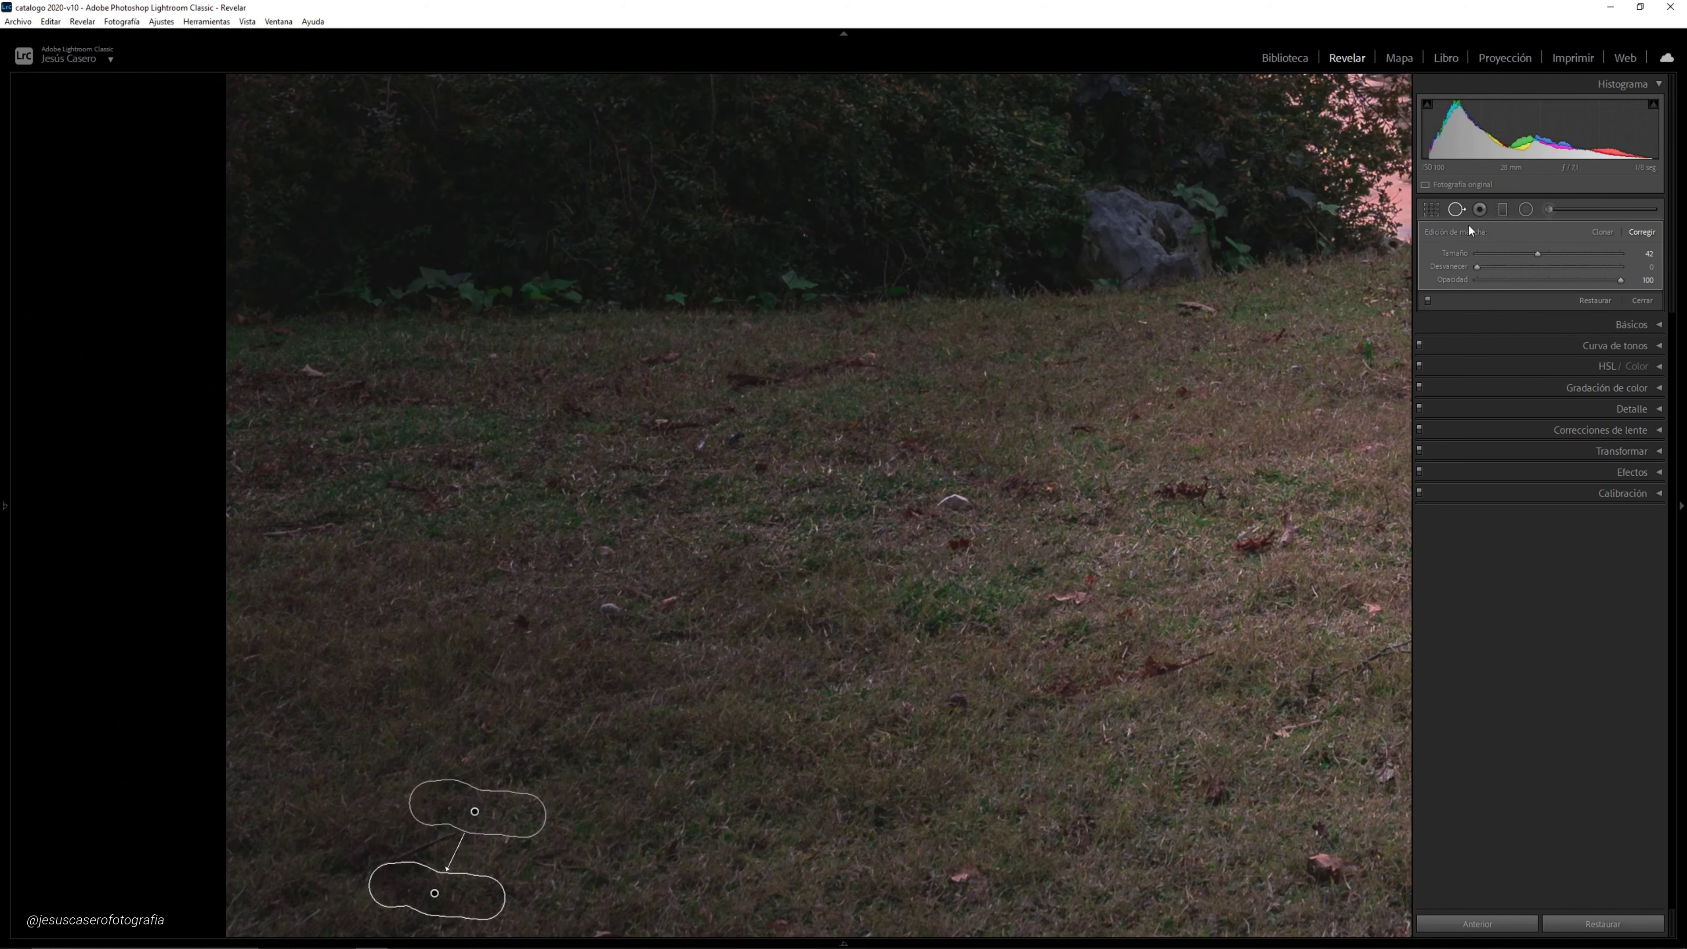
{"action": "left_click", "coordinate": [1459, 210]}
{"action": "left_click", "coordinate": [807, 477]}
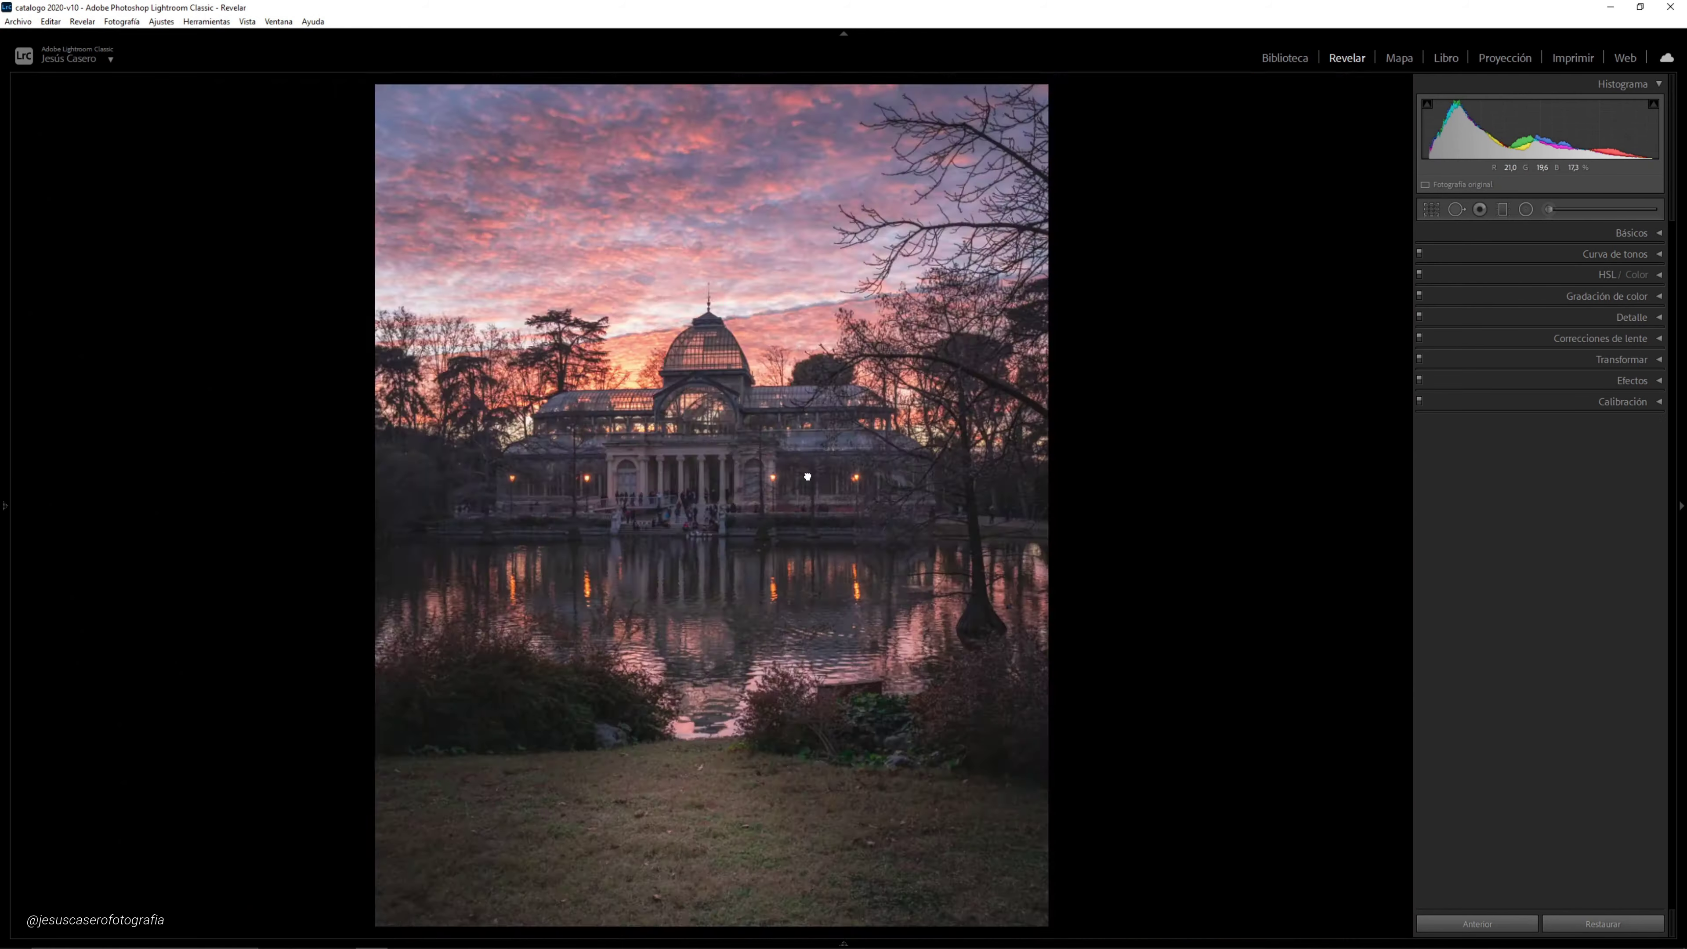
{"action": "left_click", "coordinate": [808, 477]}
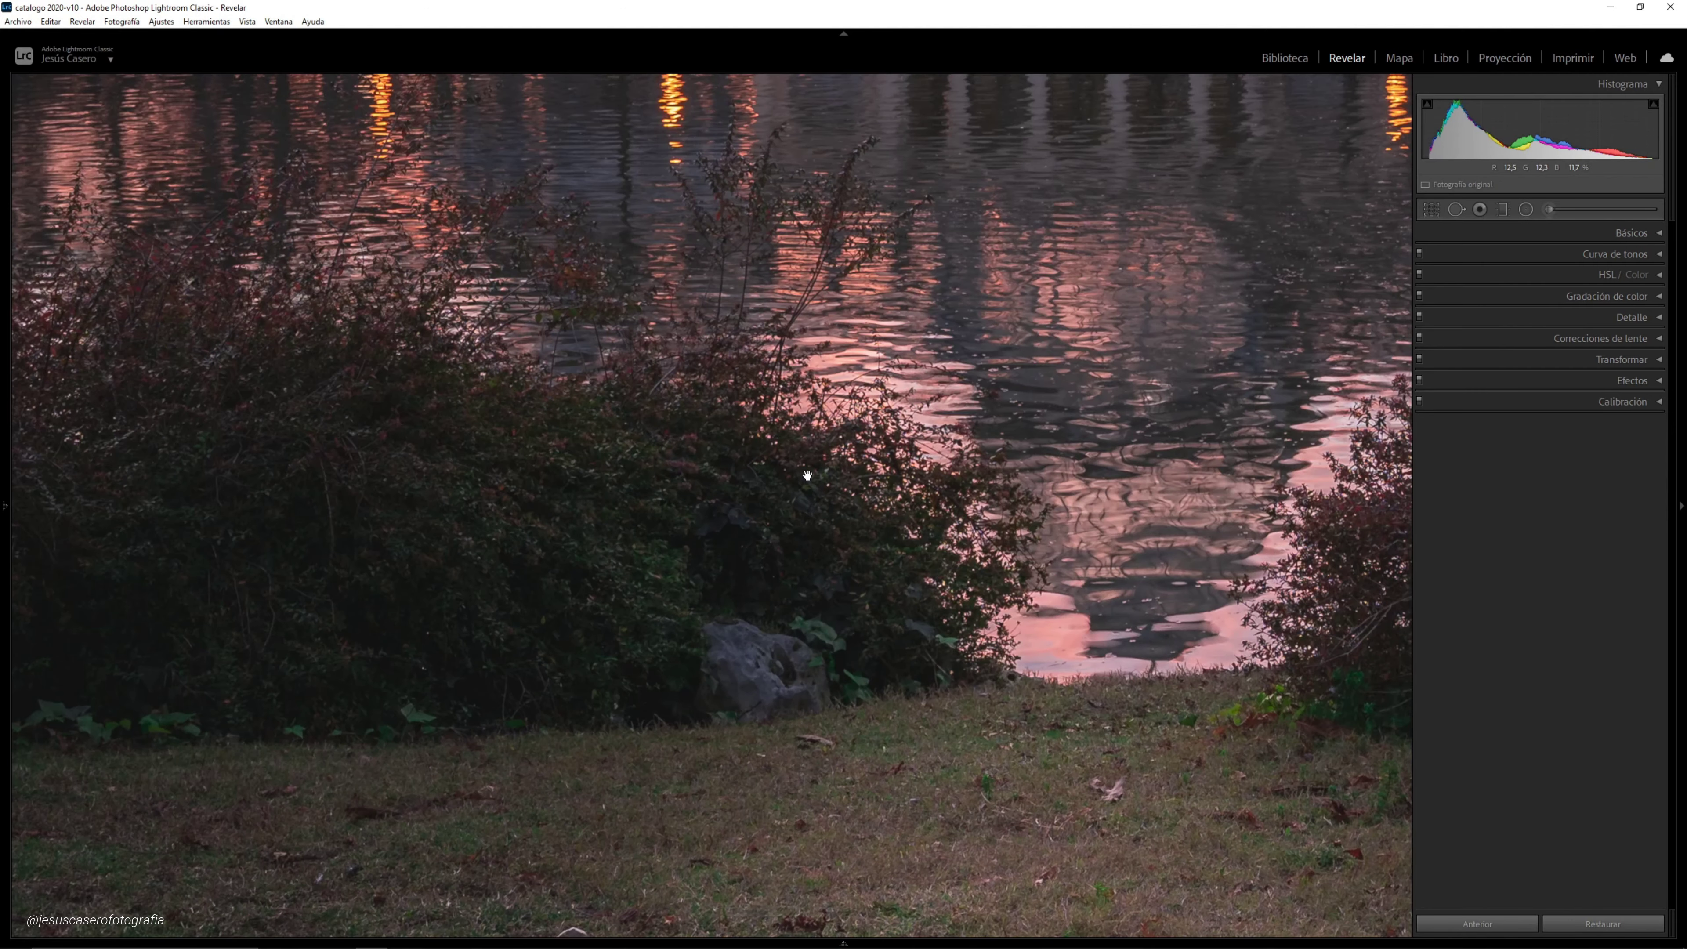
{"action": "left_click", "coordinate": [808, 477]}
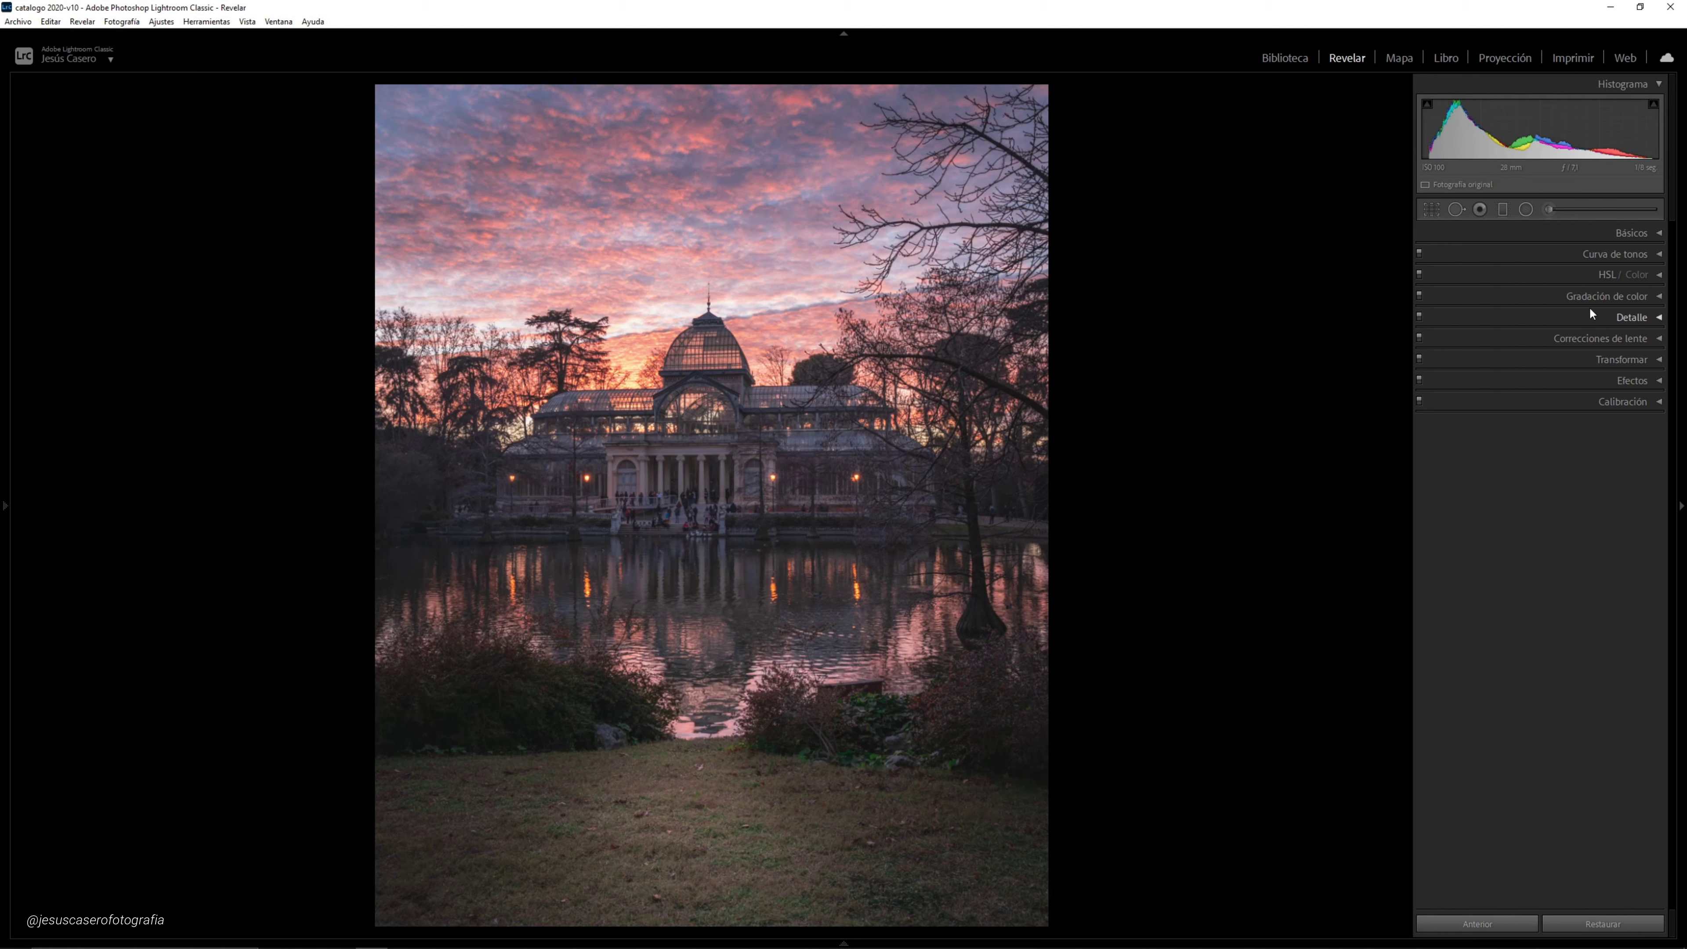
Expand the Gradación de color panel to reveal the shadow, midtone and highlight wheels
{"action": "left_click", "coordinate": [1642, 298]}
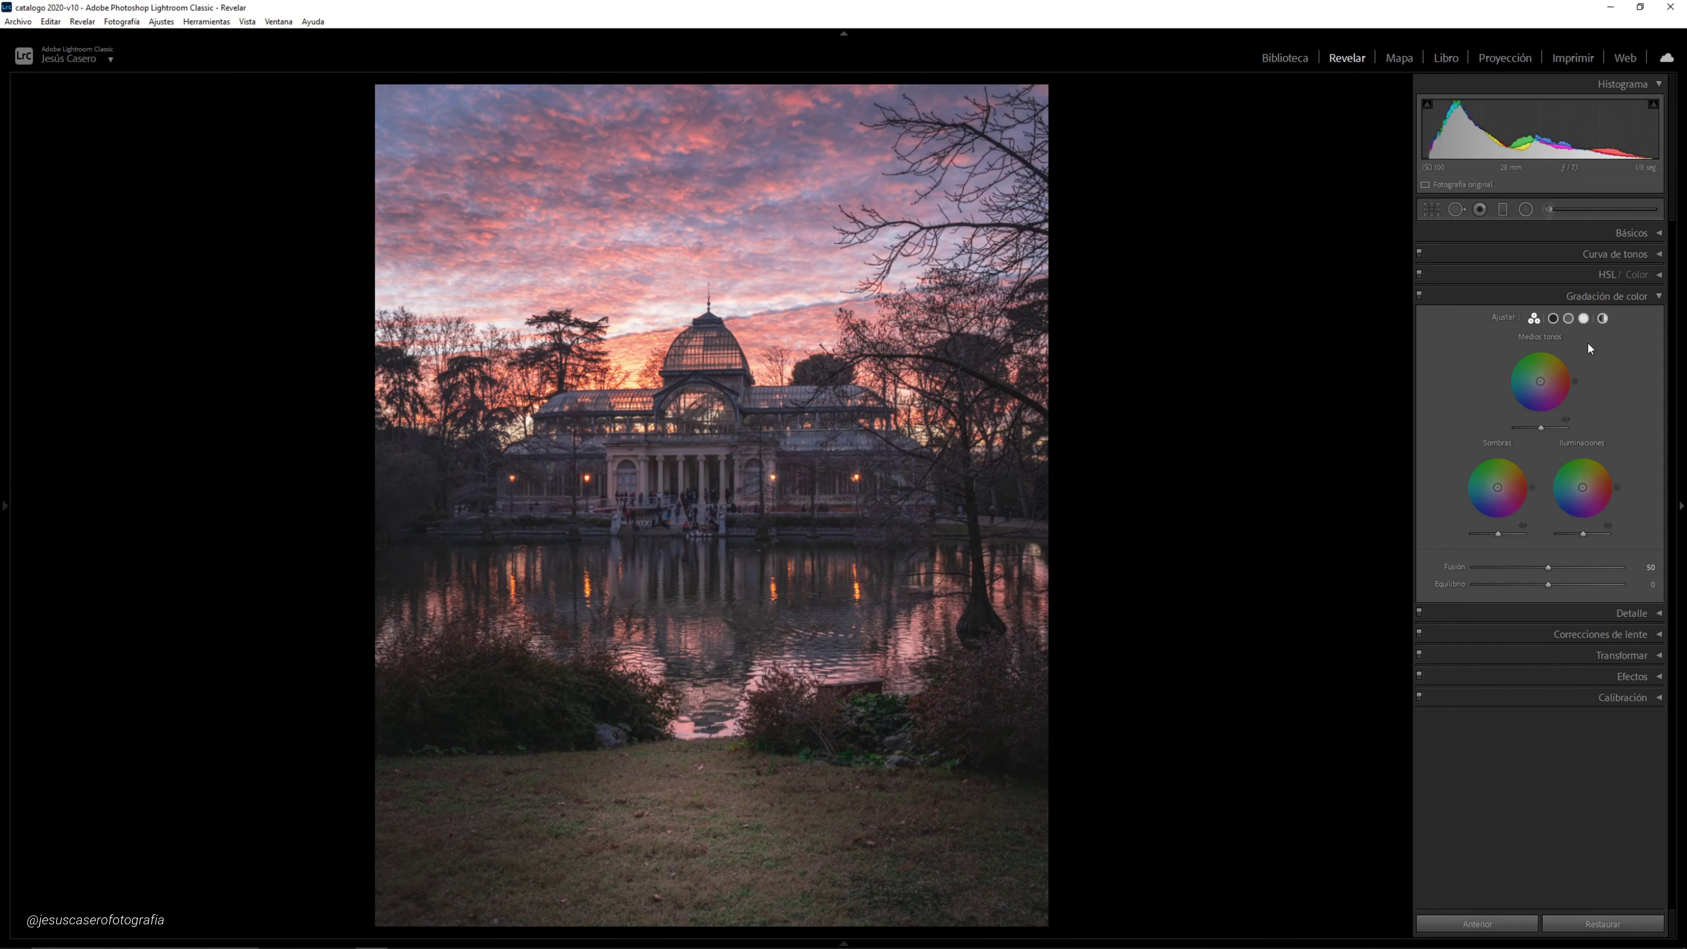
Tint the shadows at hue 215, saturation 10, after briefly trying a strong blue
{"action": "left_click", "coordinate": [1555, 319]}
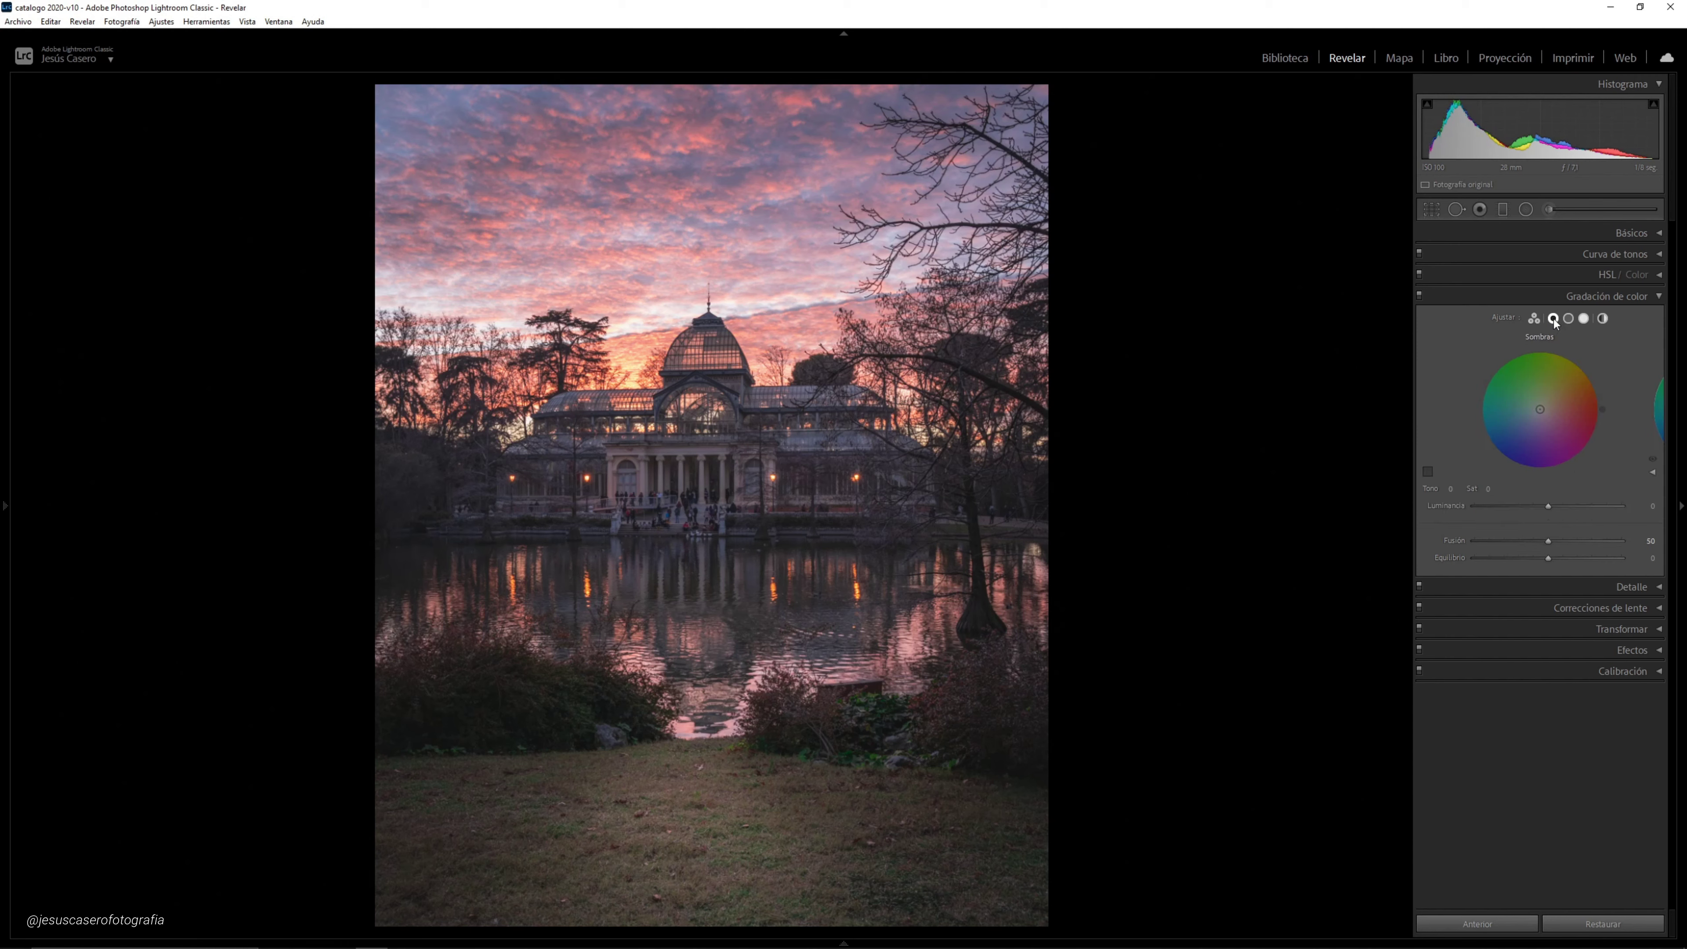
{"action": "left_click_drag", "start_coordinate": [1540, 409], "coordinate": [1496, 439]}
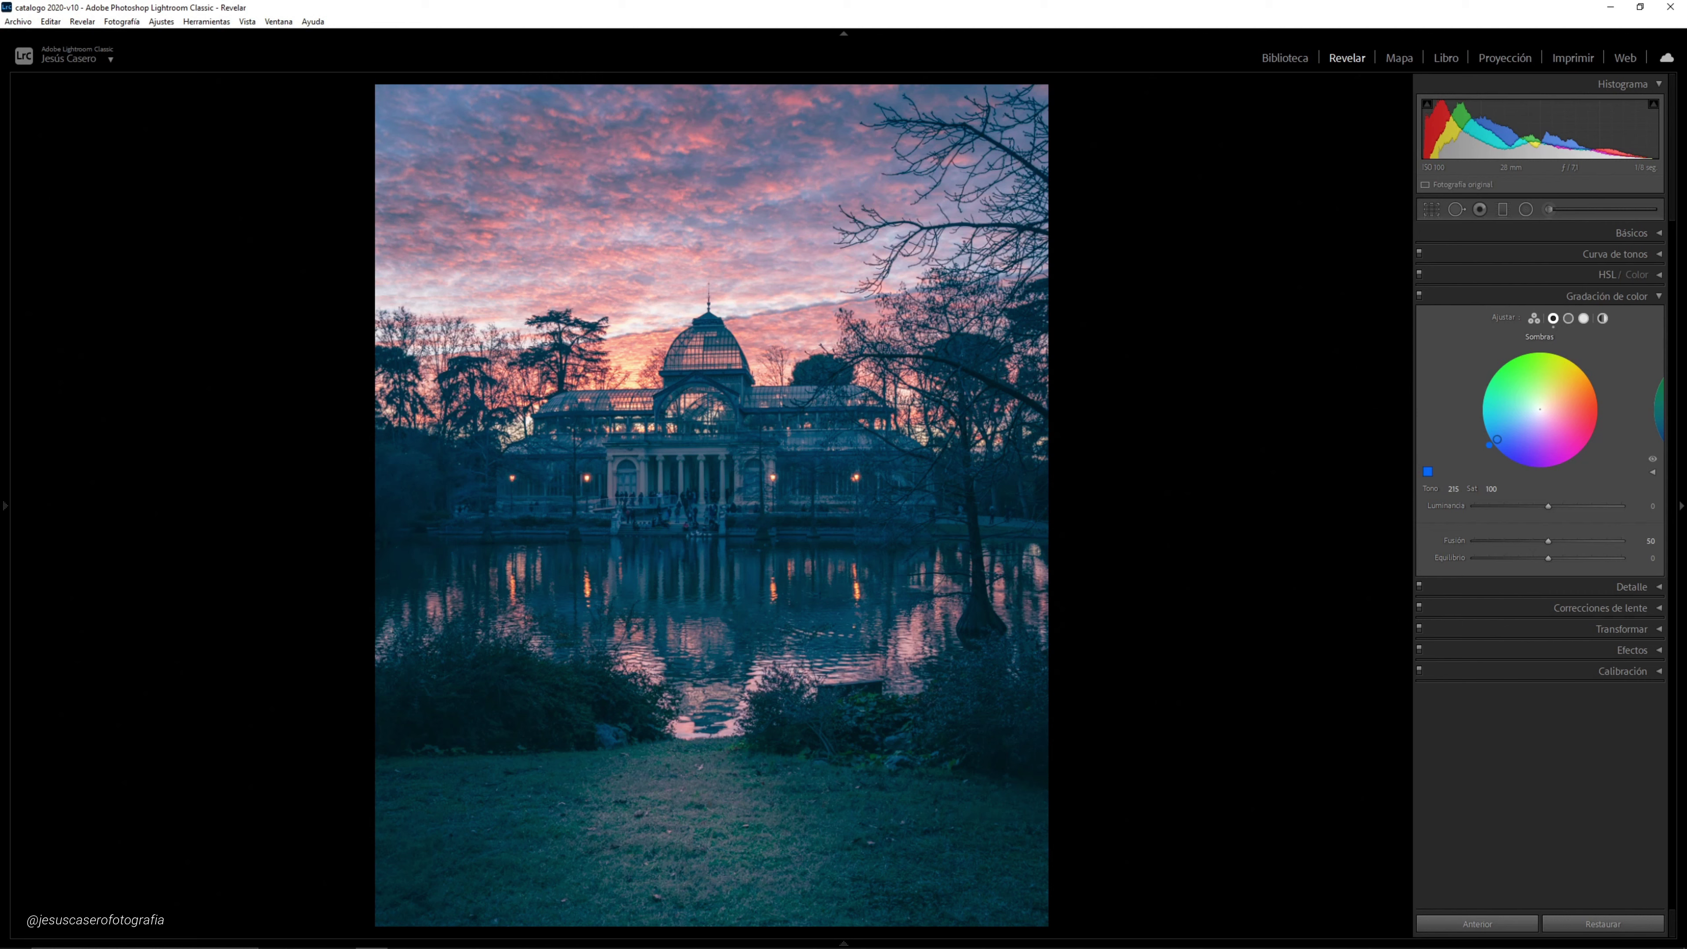
{"action": "left_click_drag", "start_coordinate": [1498, 439], "coordinate": [1540, 410]}
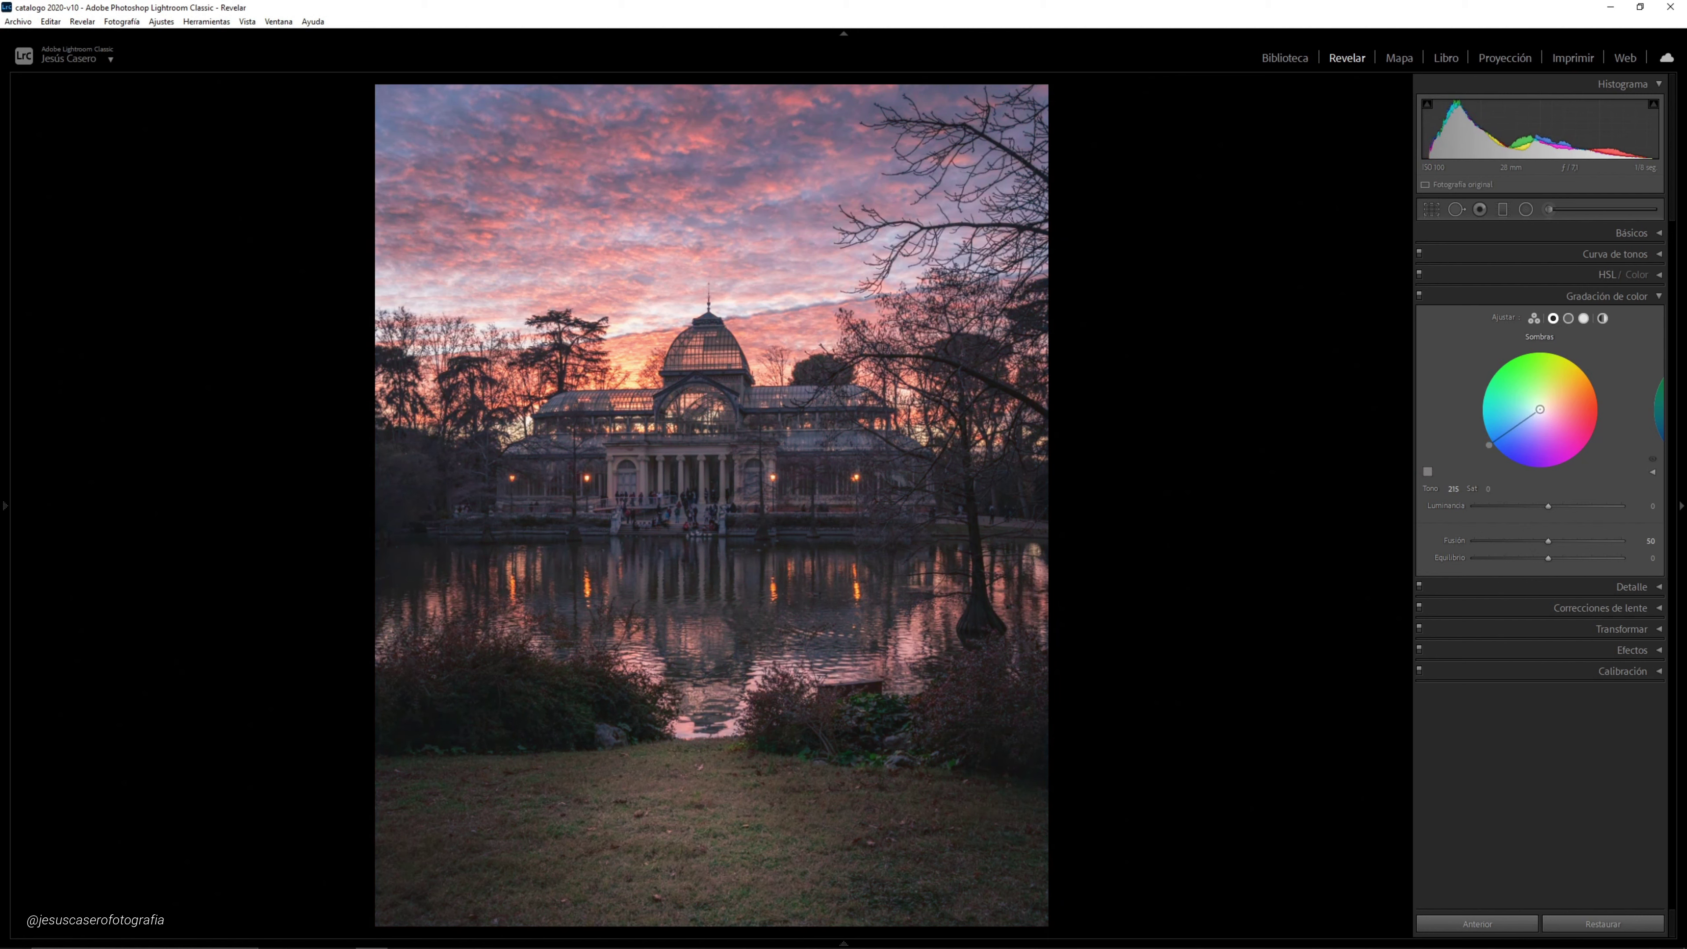
{"action": "left_click_drag", "start_coordinate": [1540, 409], "coordinate": [1537, 412]}
Set midtones to magenta hue 335, saturation 10, and highlights to yellow hue 64, saturation 100
{"action": "left_click", "coordinate": [1569, 319]}
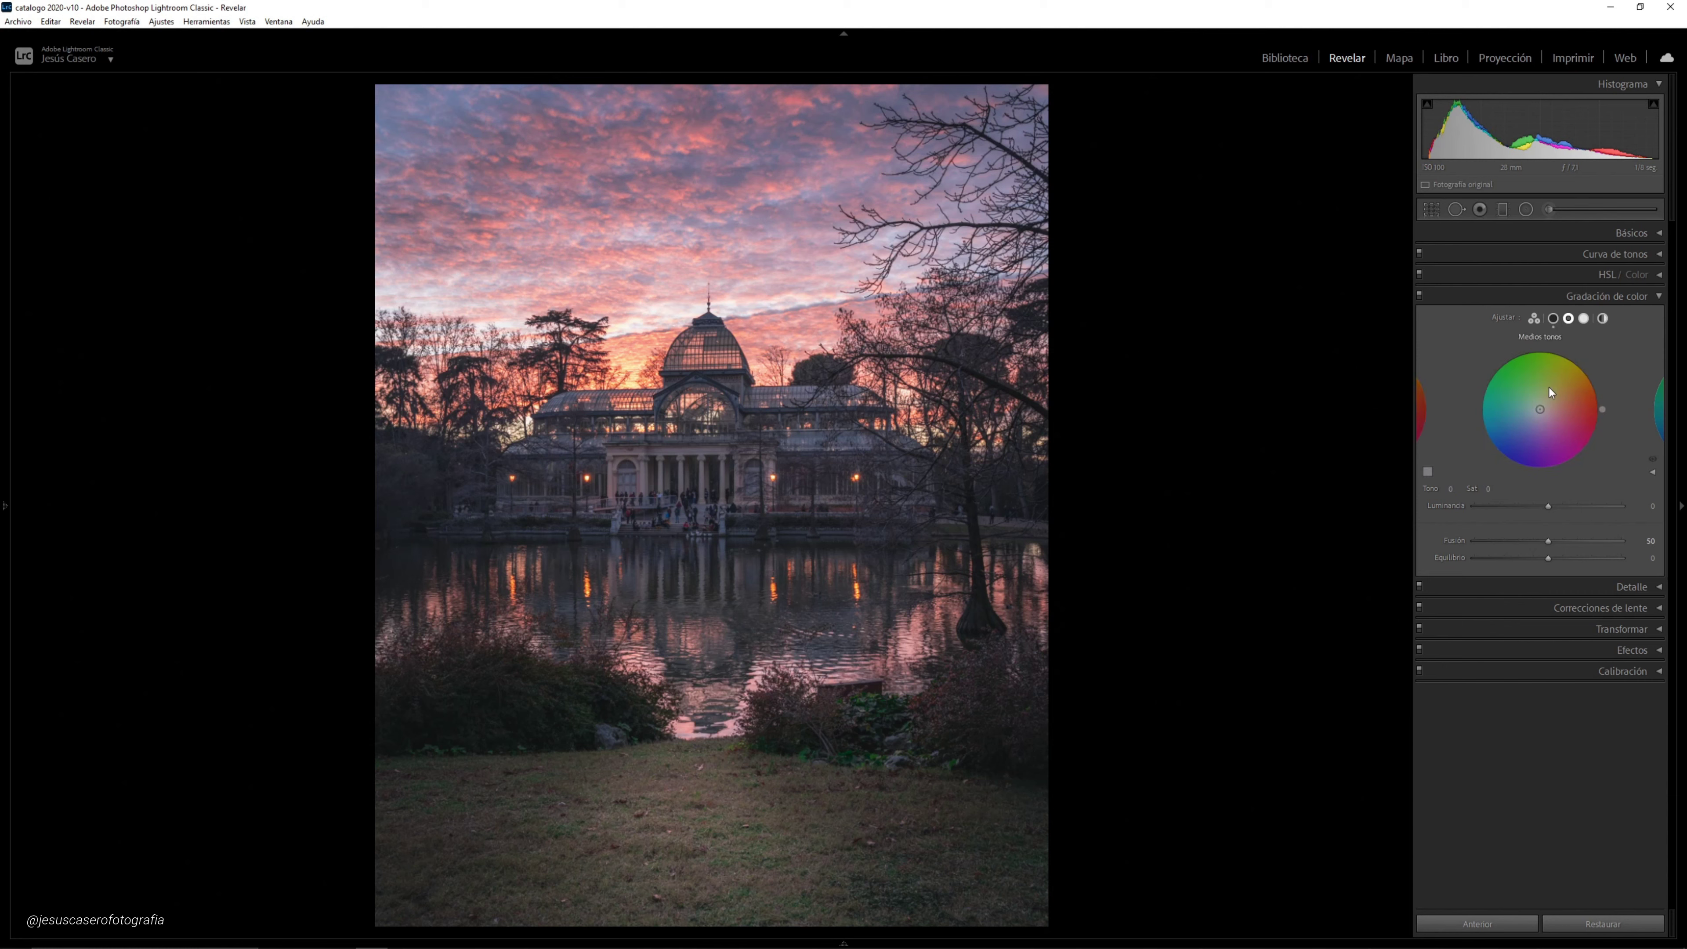
{"action": "left_click_drag", "start_coordinate": [1542, 412], "coordinate": [1586, 434]}
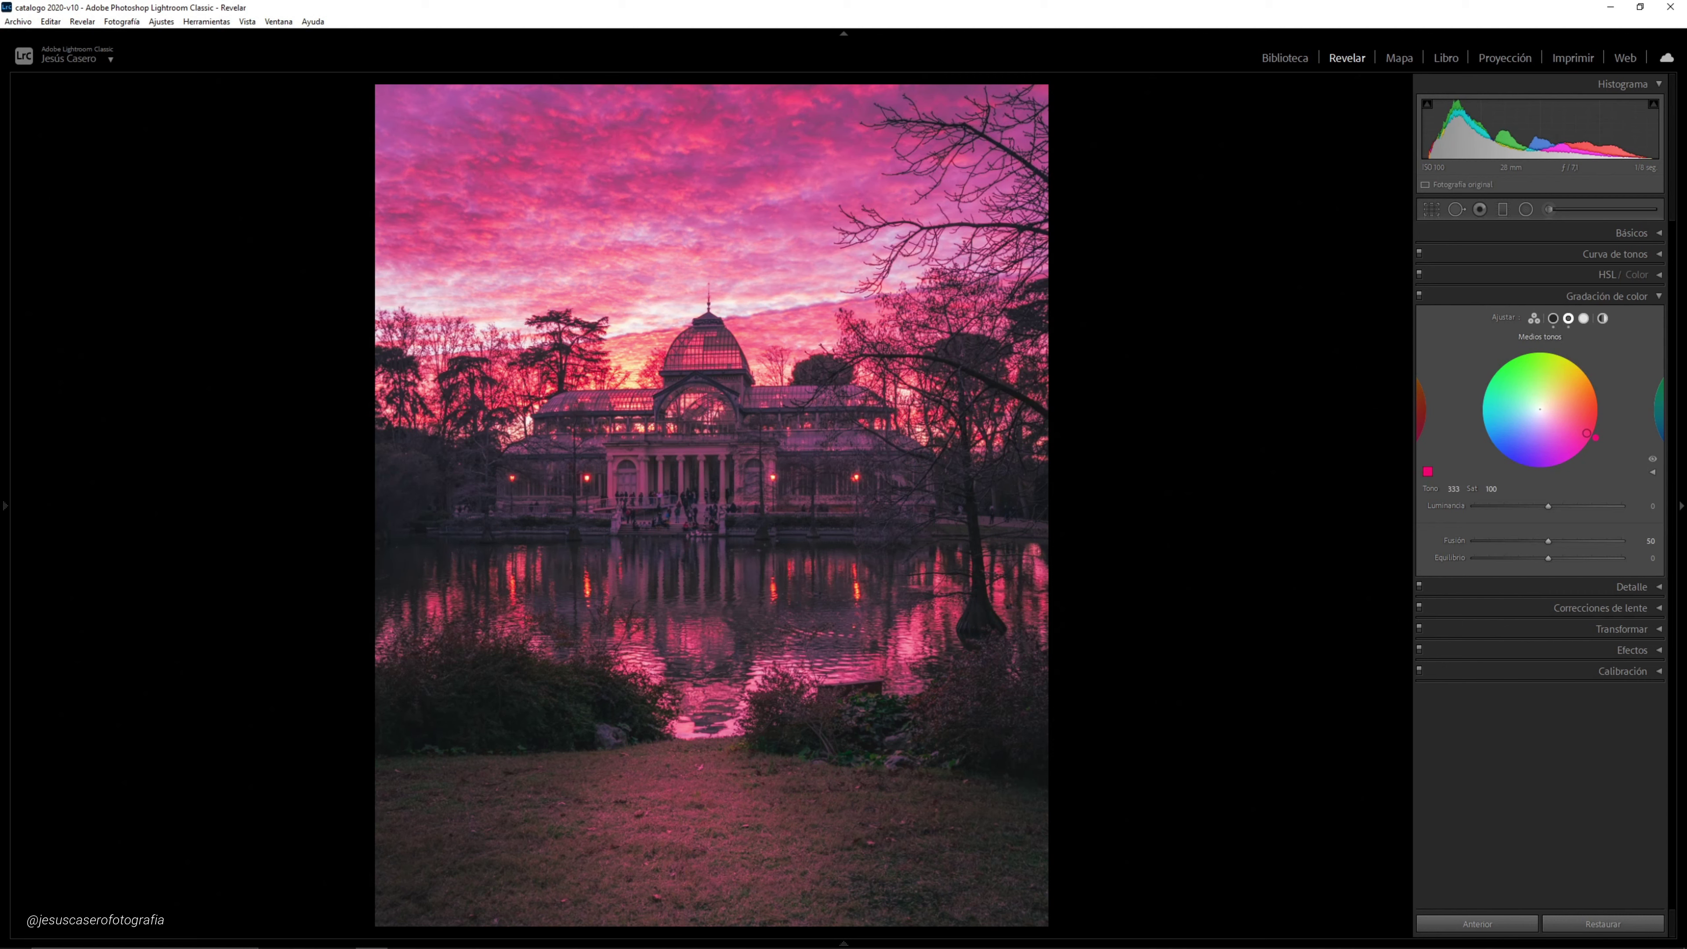
{"action": "left_click_drag", "start_coordinate": [1588, 432], "coordinate": [1547, 412]}
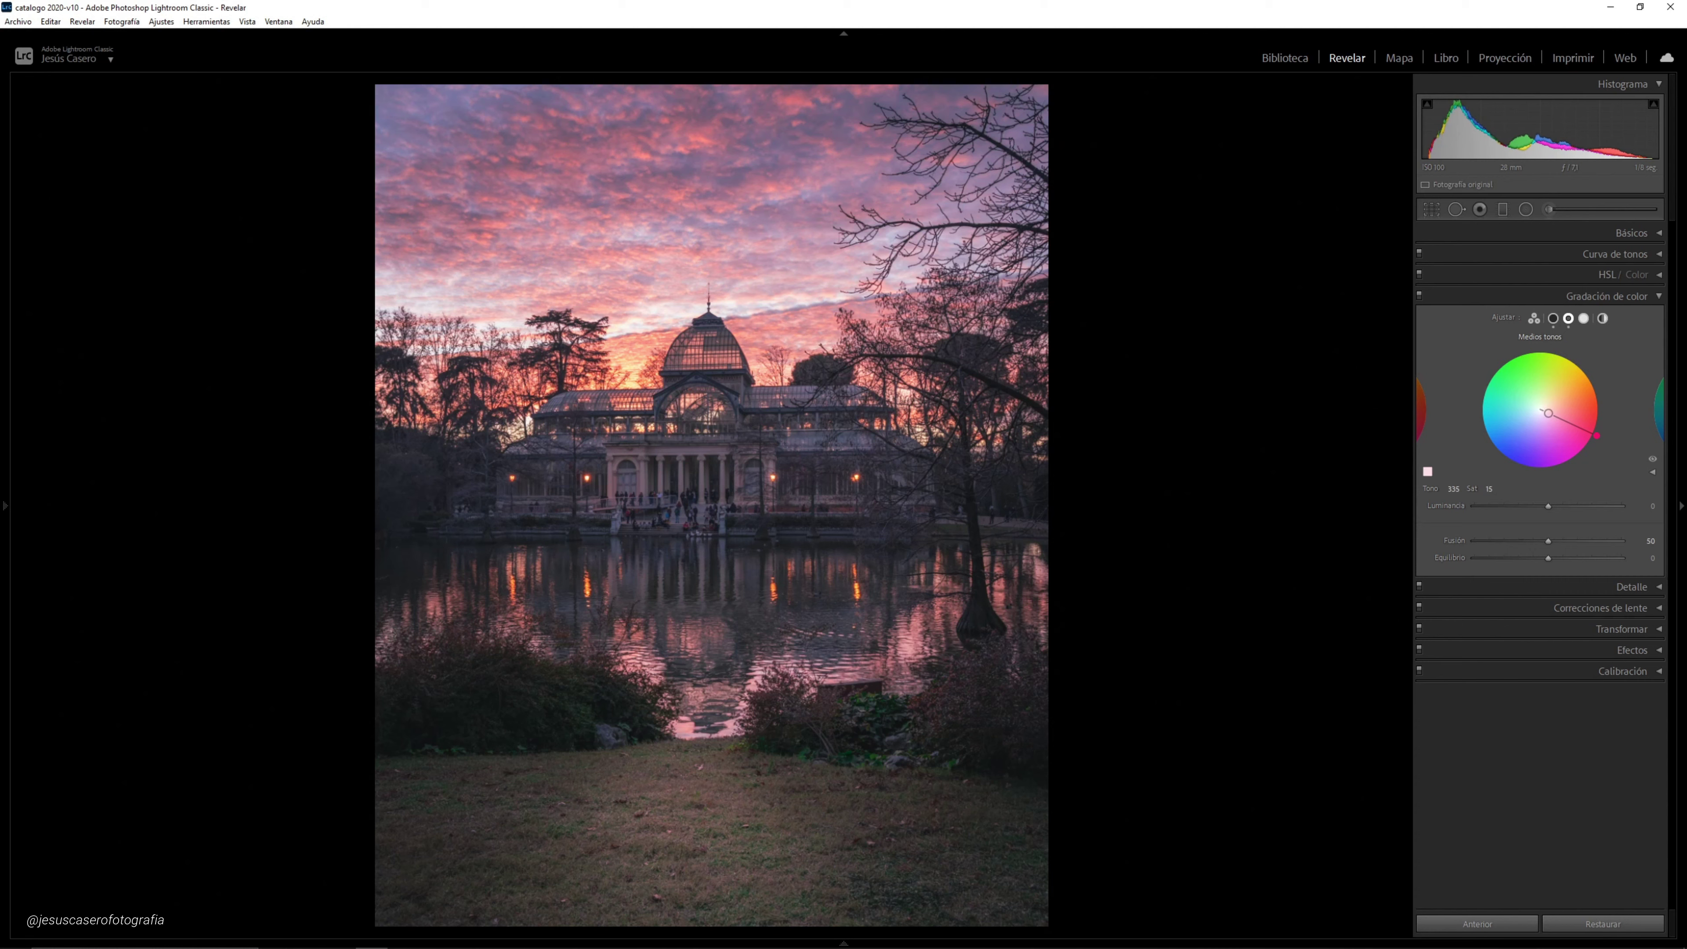
{"action": "left_click_drag", "start_coordinate": [1548, 412], "coordinate": [1546, 412]}
{"action": "left_click", "coordinate": [1584, 318]}
{"action": "left_click_drag", "start_coordinate": [1542, 412], "coordinate": [1564, 359]}
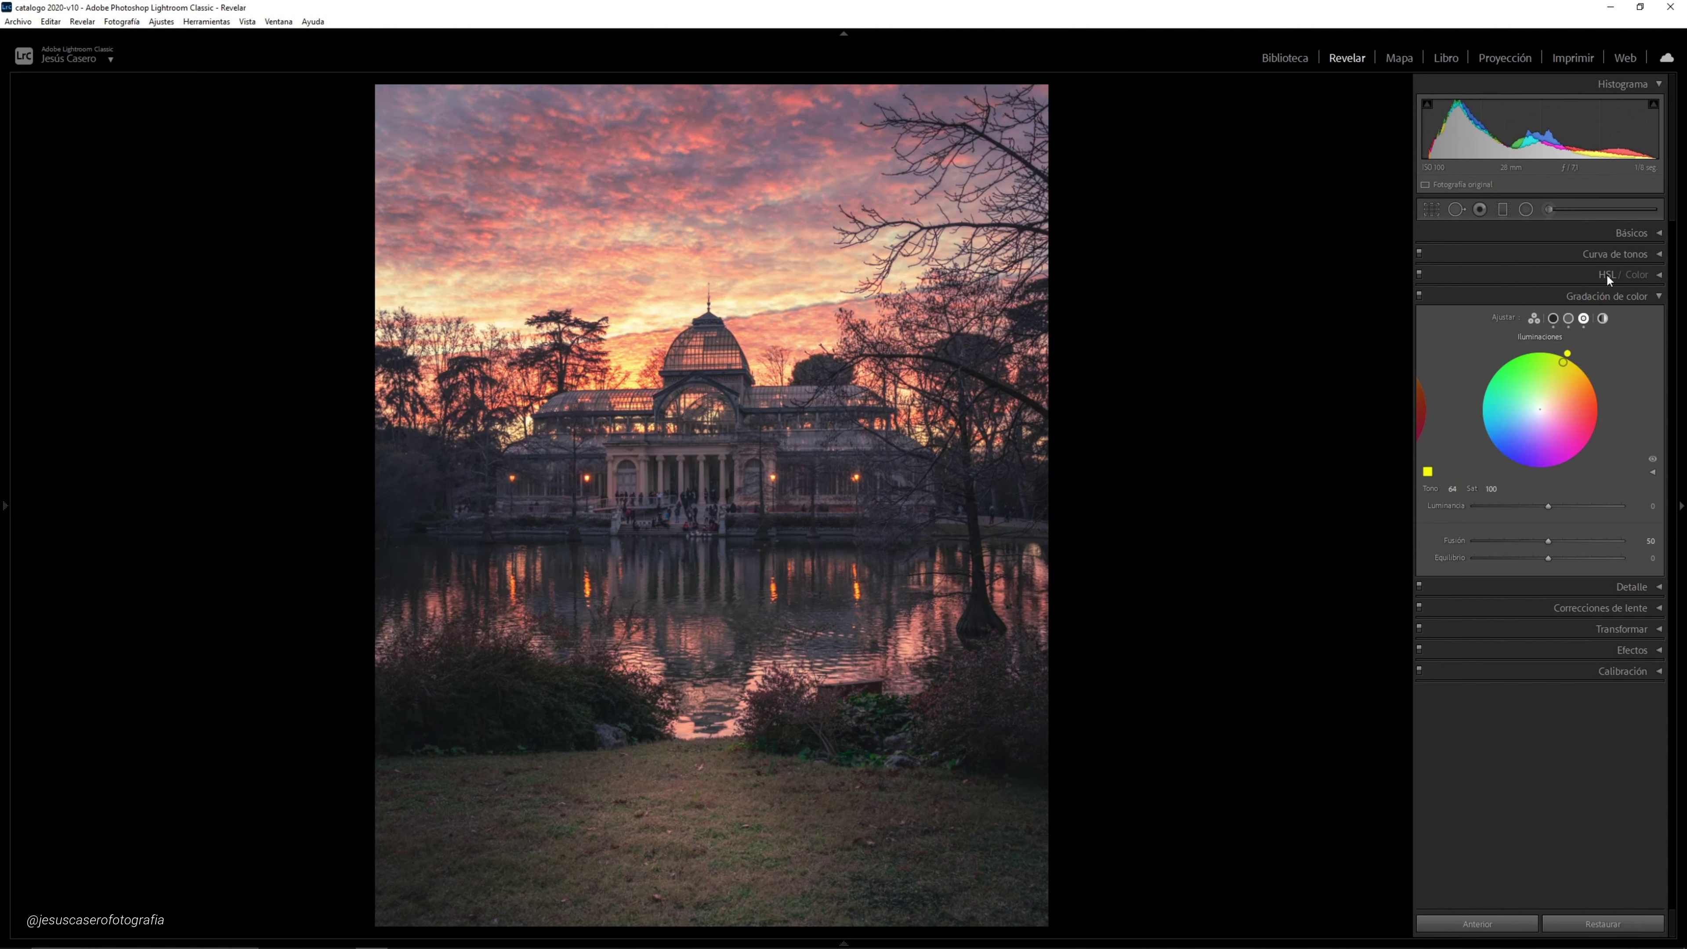
Pull the highlight tint nearly to neutral and toggle color grading to compare the effect
{"action": "left_click", "coordinate": [1574, 351]}
{"action": "left_click_drag", "start_coordinate": [1574, 351], "coordinate": [1559, 394]}
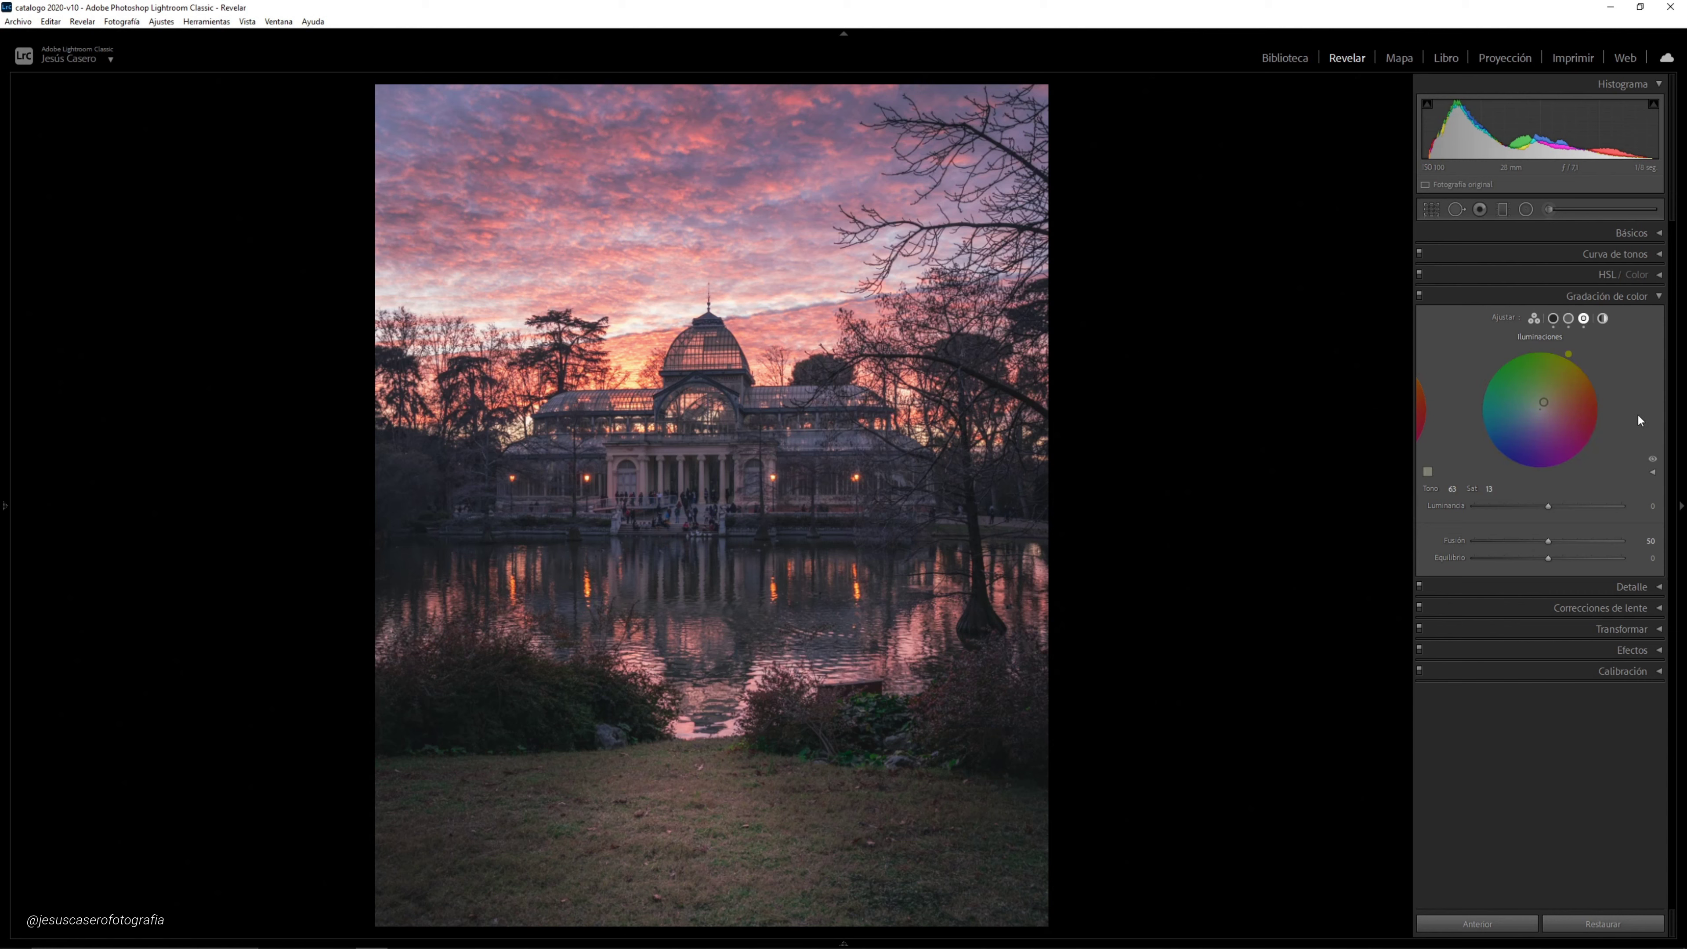
{"action": "left_click", "coordinate": [1420, 296]}
{"action": "left_click", "coordinate": [1419, 296]}
{"action": "left_click", "coordinate": [1420, 297]}
{"action": "left_click", "coordinate": [1420, 296]}
{"action": "left_click", "coordinate": [1419, 297]}
{"action": "left_click", "coordinate": [1418, 301]}
{"action": "left_click", "coordinate": [1420, 296]}
{"action": "left_click", "coordinate": [1420, 295]}
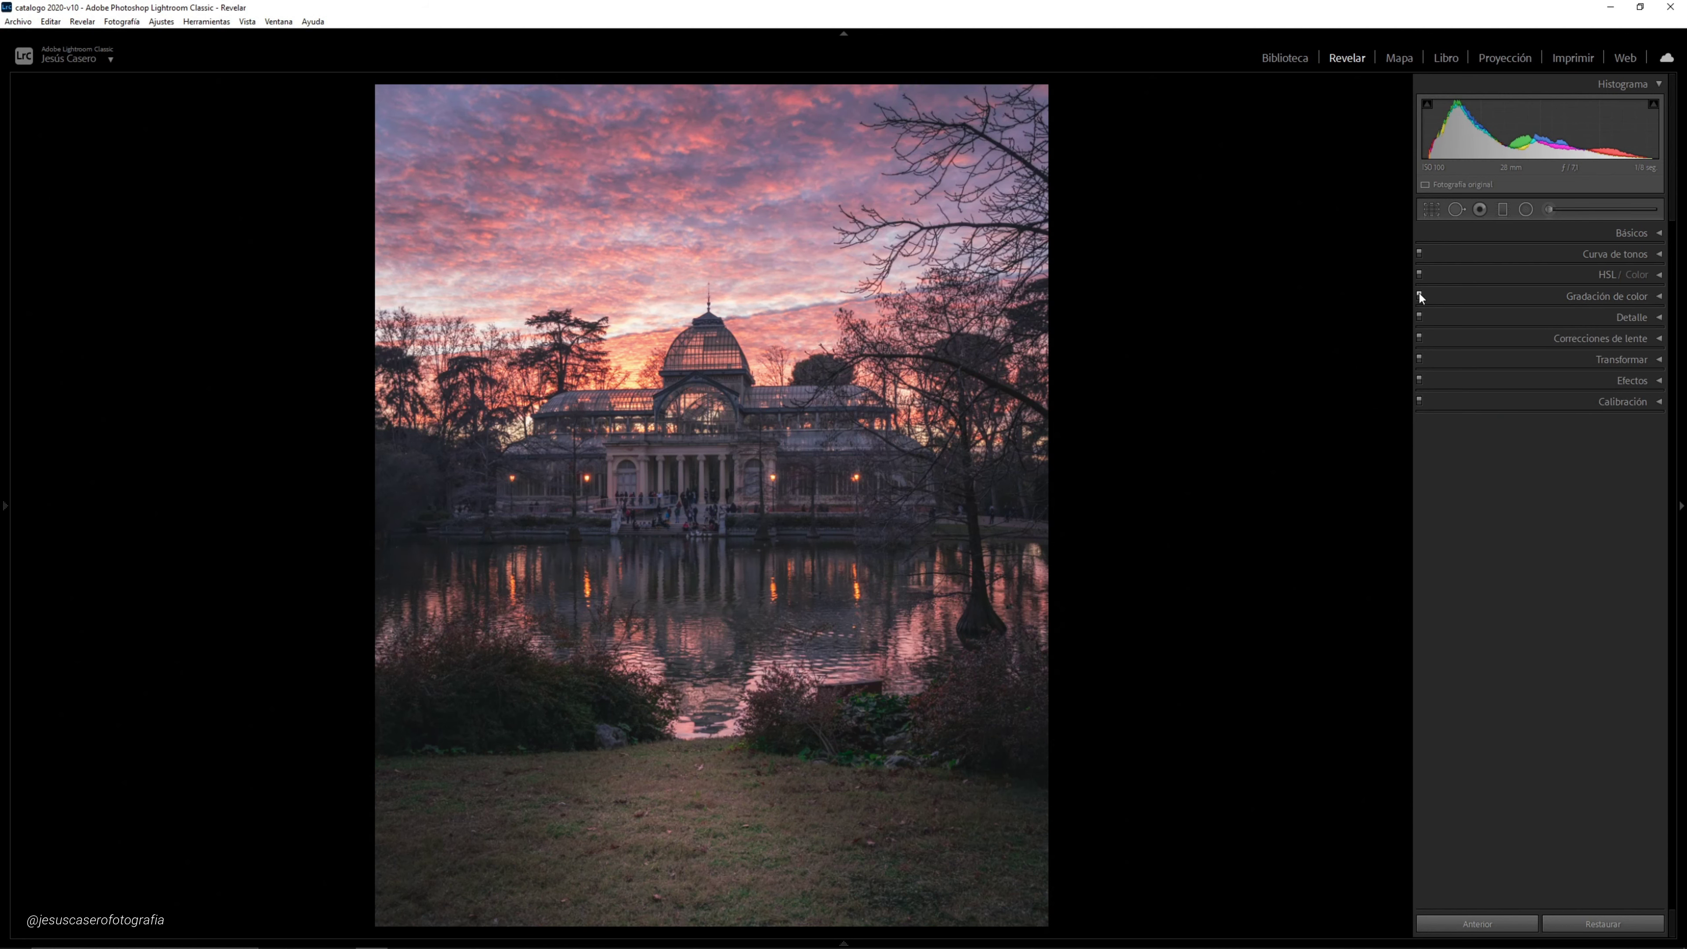
Show all three grading wheels together and set the Fusión blend back to 50
{"action": "left_click", "coordinate": [1425, 294]}
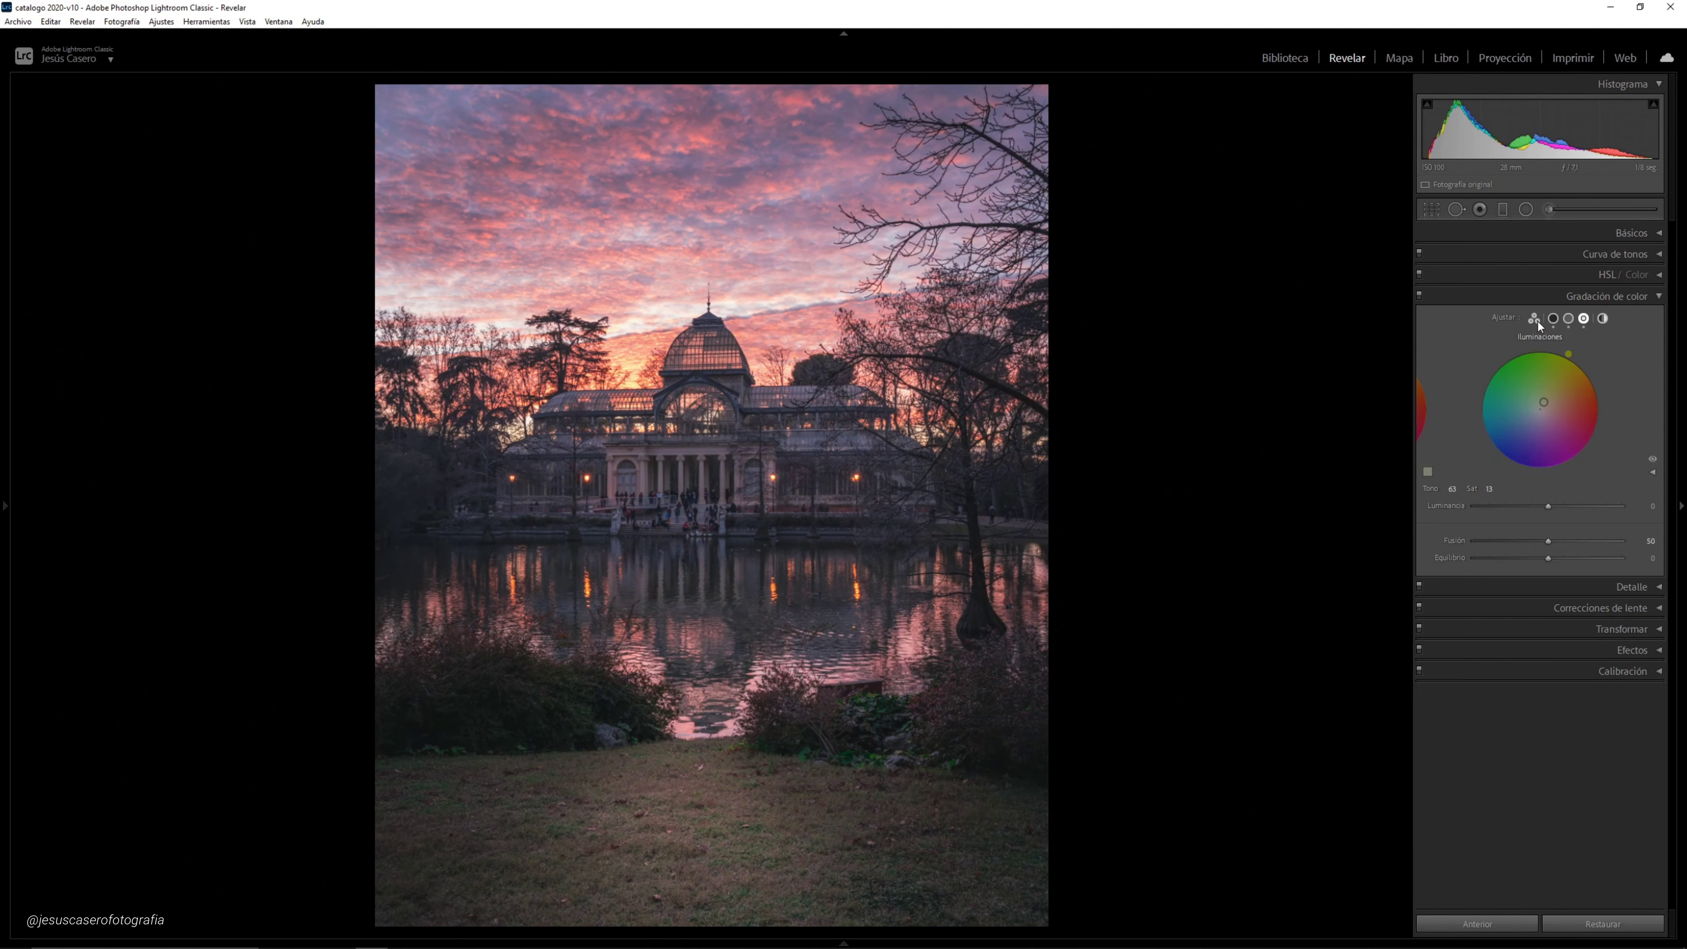
{"action": "left_click", "coordinate": [1534, 320]}
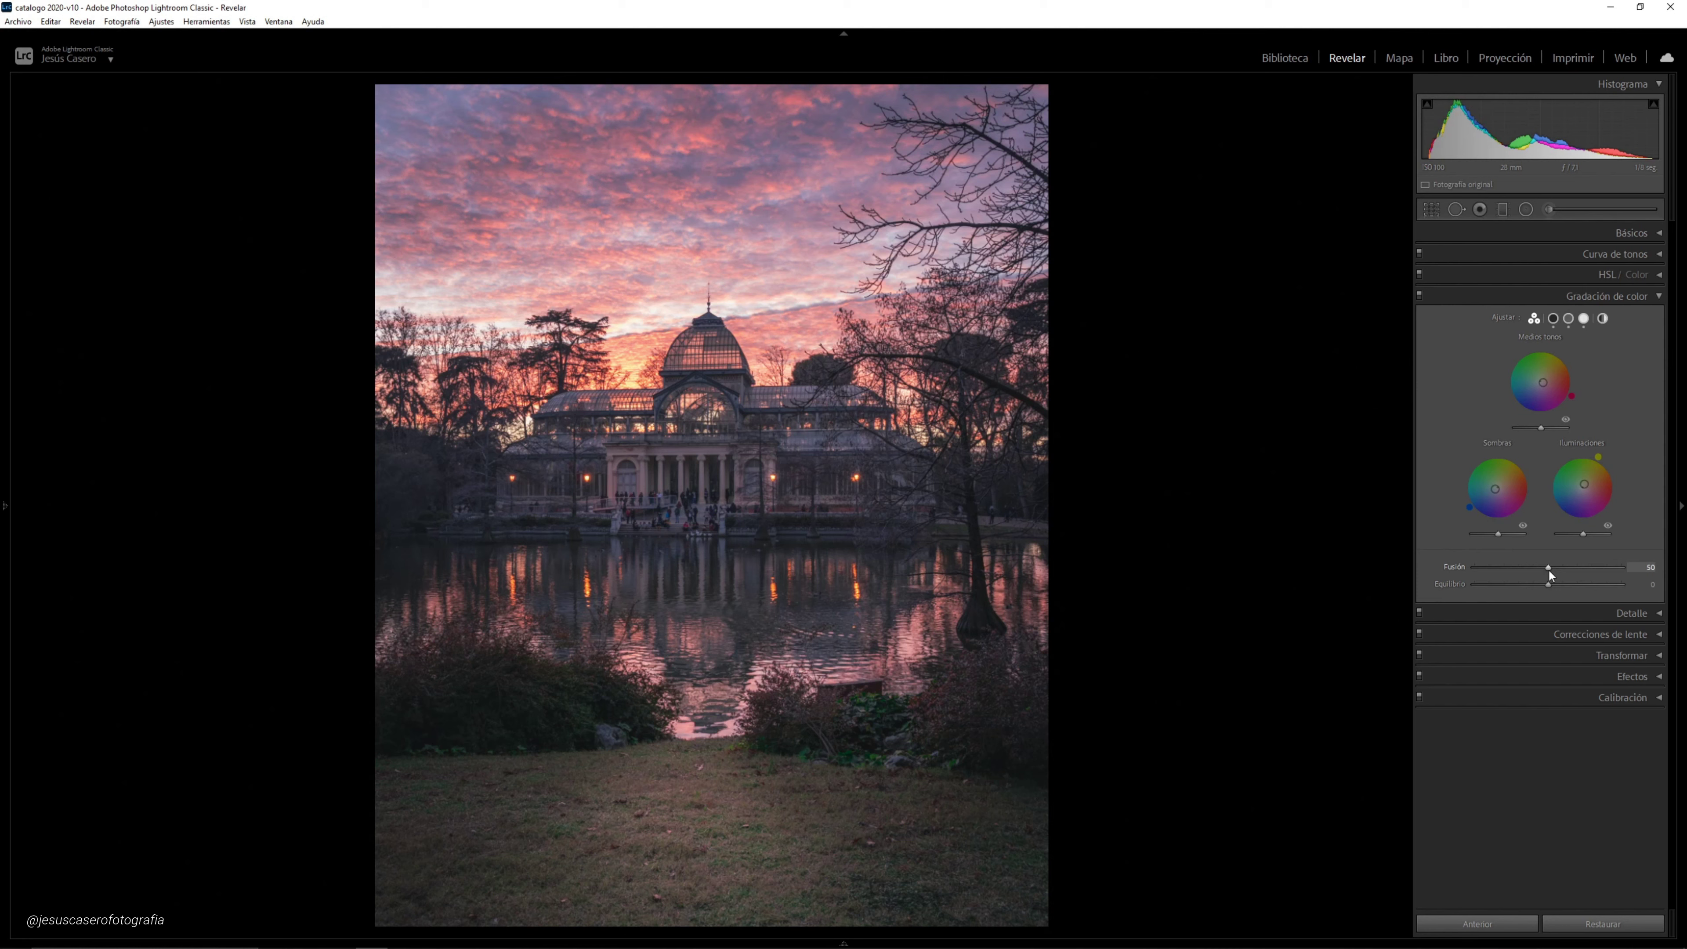
{"action": "left_click_drag", "start_coordinate": [1550, 570], "coordinate": [1519, 570]}
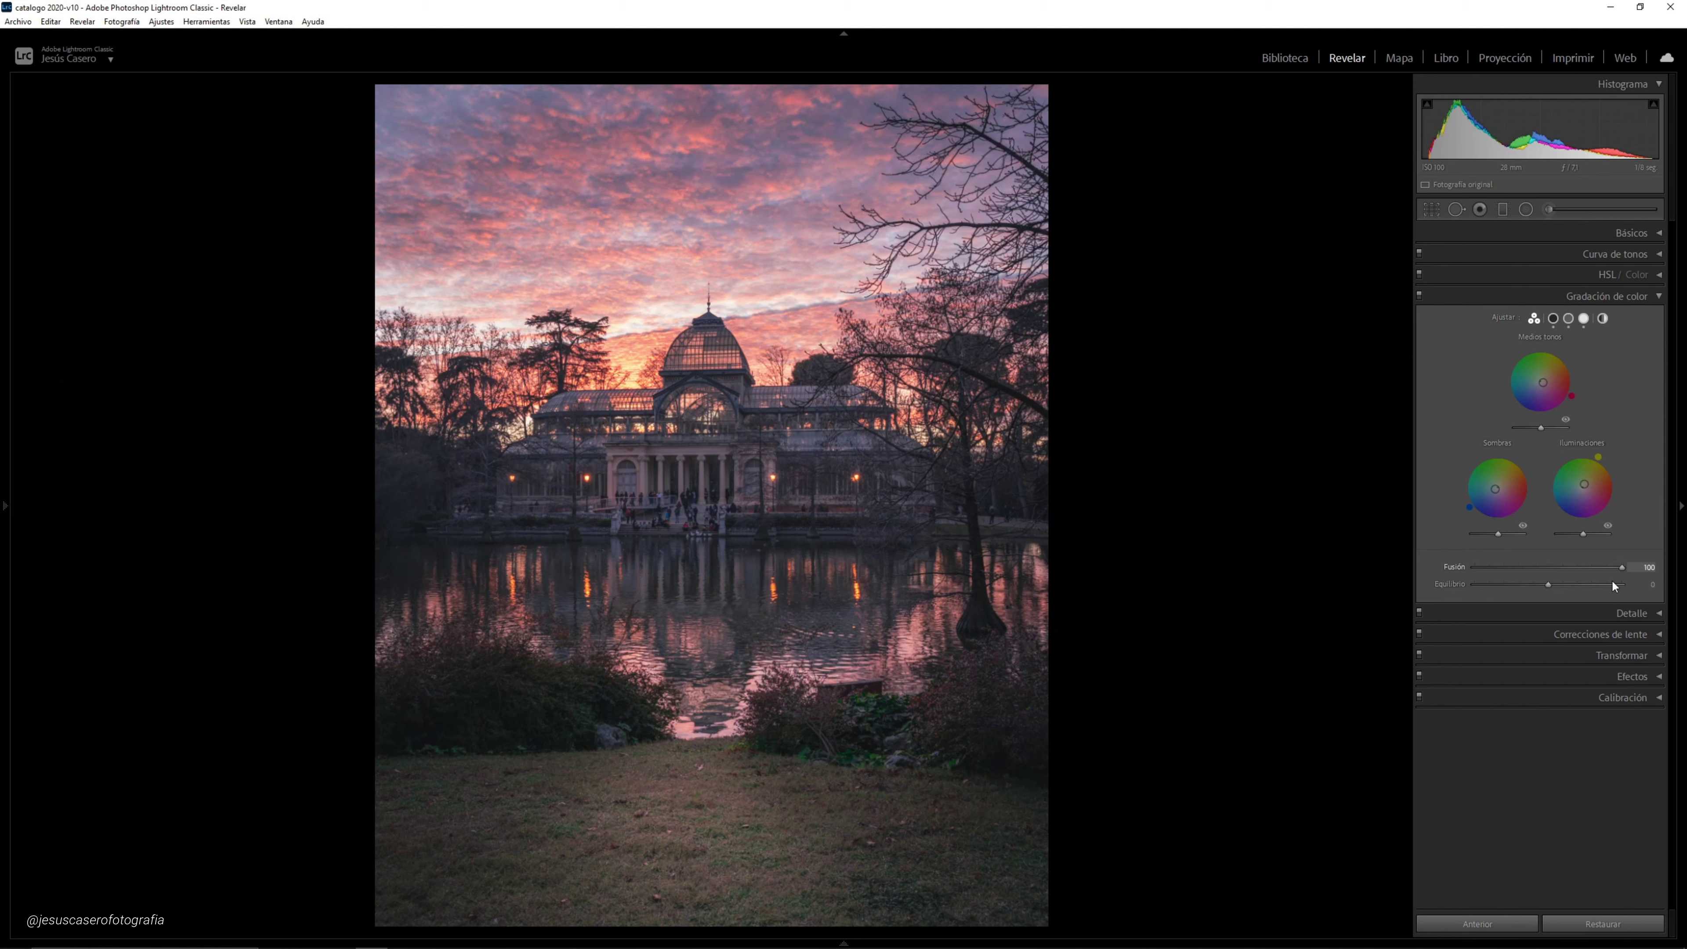
{"action": "left_click", "coordinate": [1545, 567]}
{"action": "left_click_drag", "start_coordinate": [1546, 567], "coordinate": [1550, 566]}
Collapse color grading and toggle the before/after view to compare with the dark original
{"action": "left_click", "coordinate": [1425, 624], "text": "ctrl"}
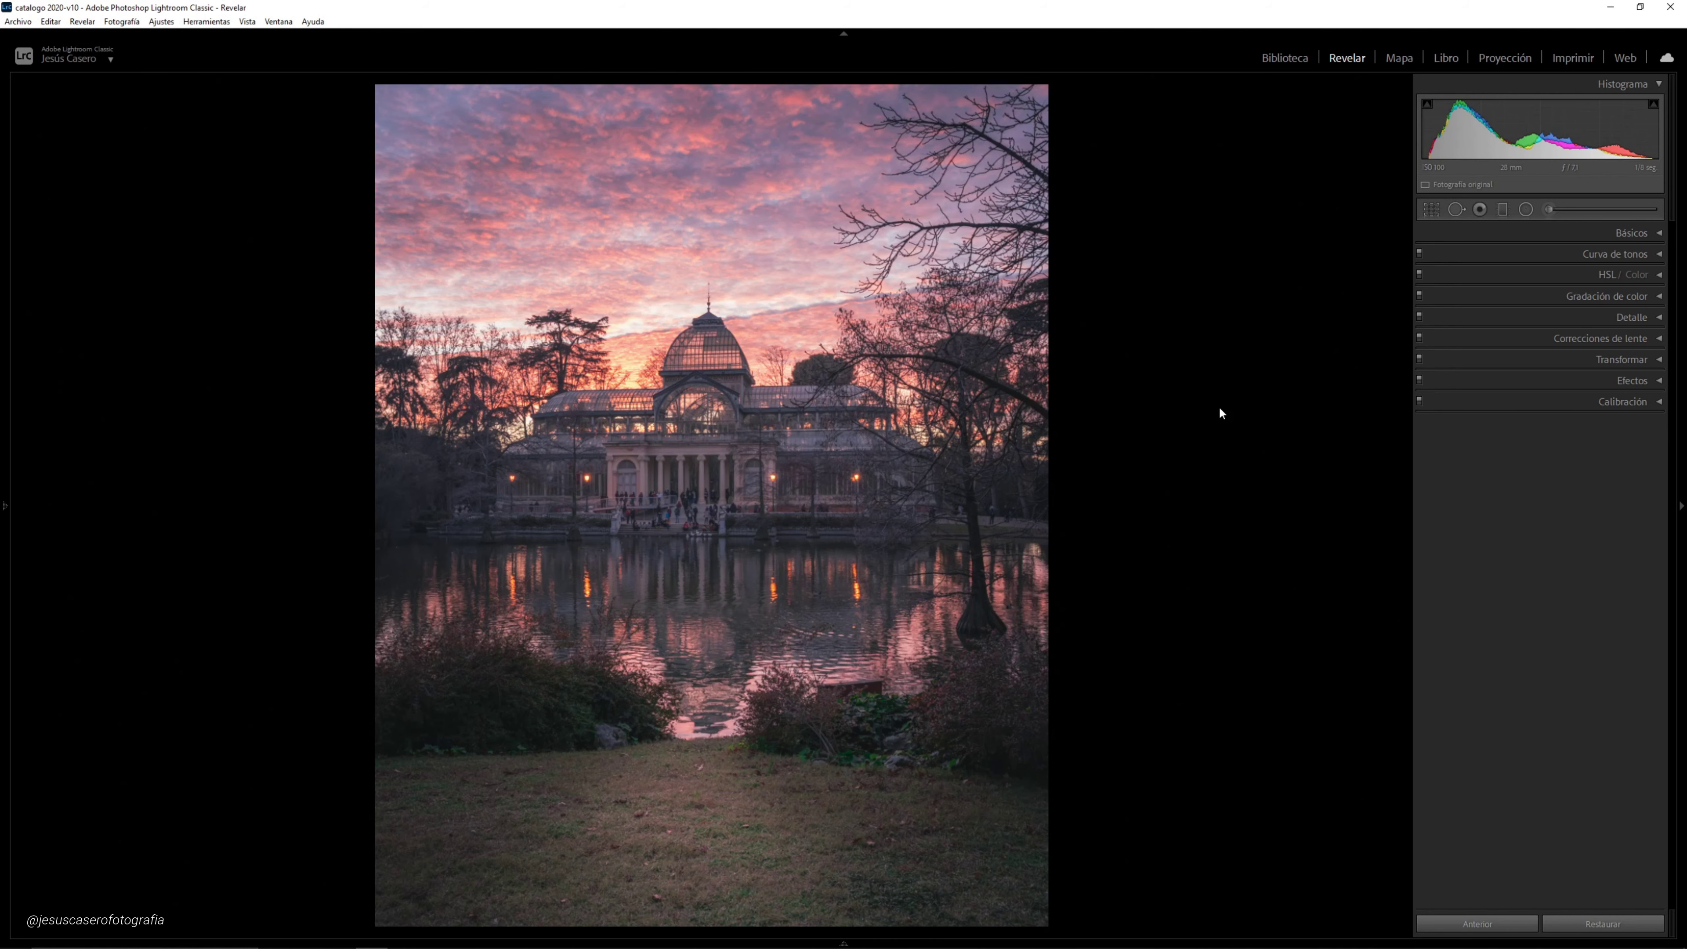
{"action": "key", "text": "backslash"}
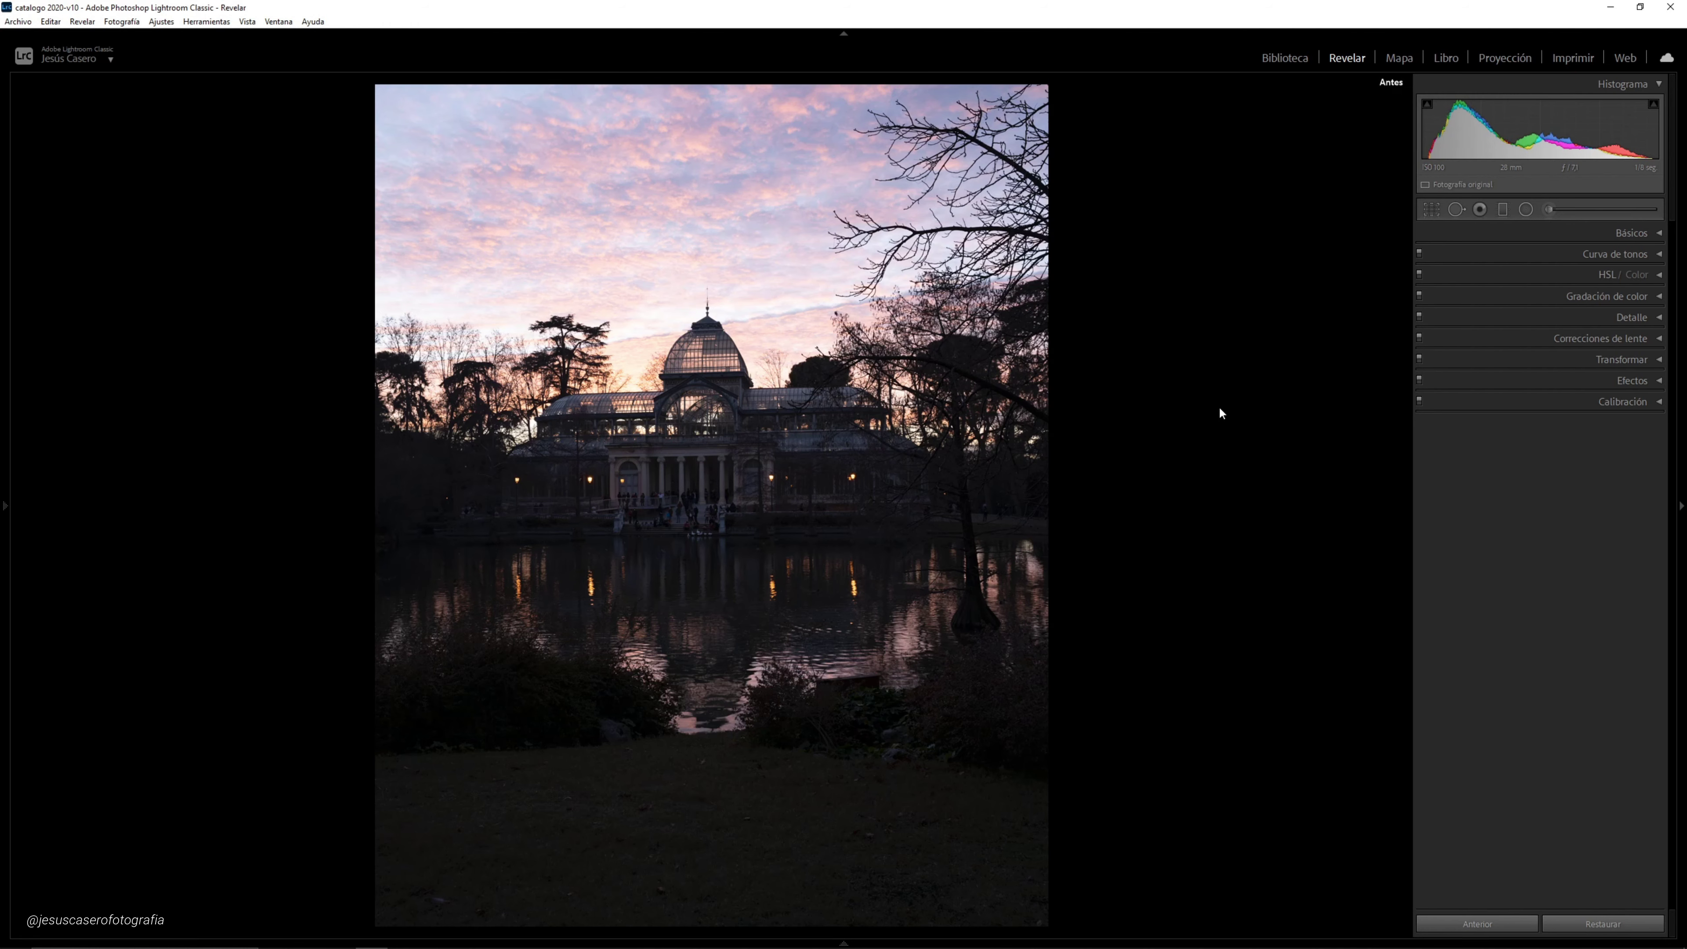
{"action": "key", "text": "backslash"}
{"action": "key", "text": "backslash"}
{"action": "key", "text": "backslash"}
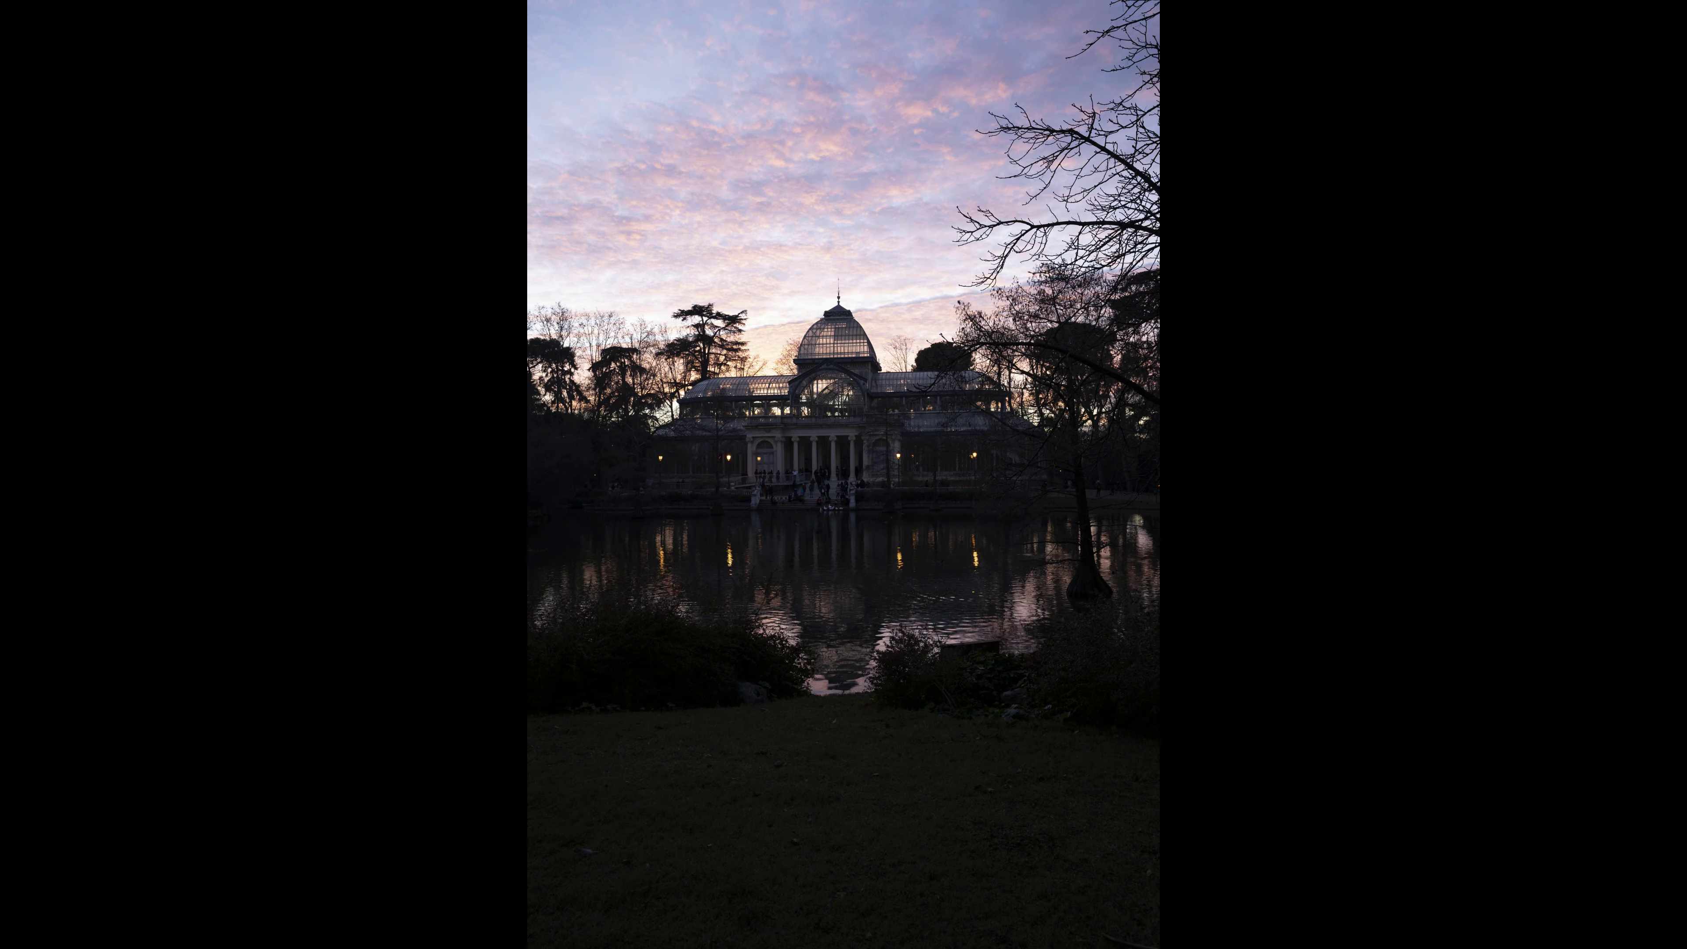